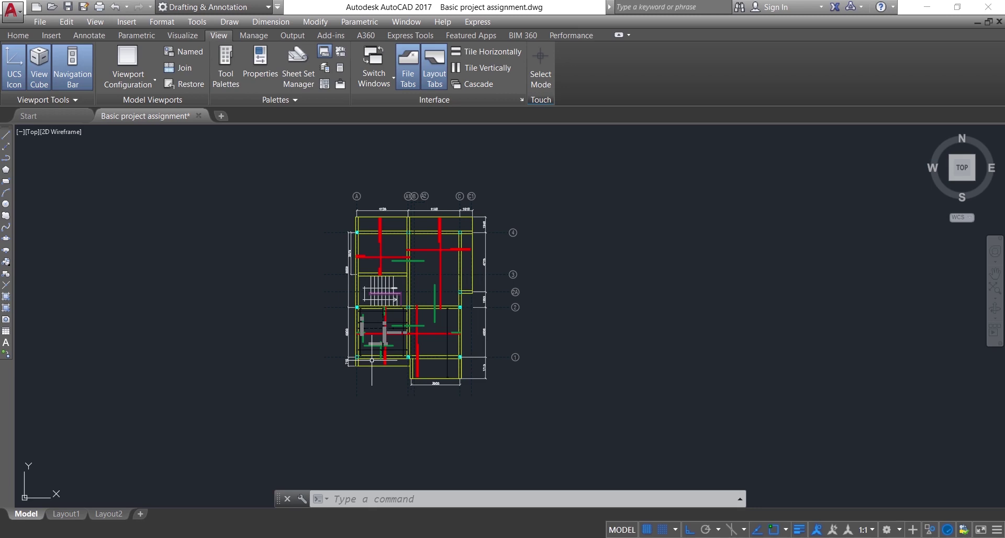
Examine the slab reinforcement bars and their labels in the panels between grids 1 and 2 of the floor plan.
scroll(369, 356, "up", 6)
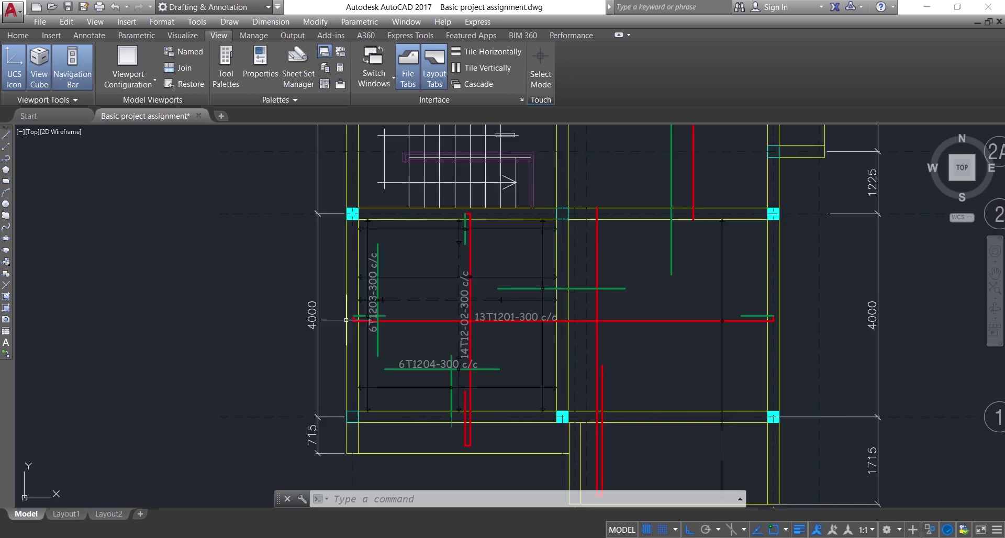
scroll(363, 344, "up", 5)
scroll(363, 344, "down", 11)
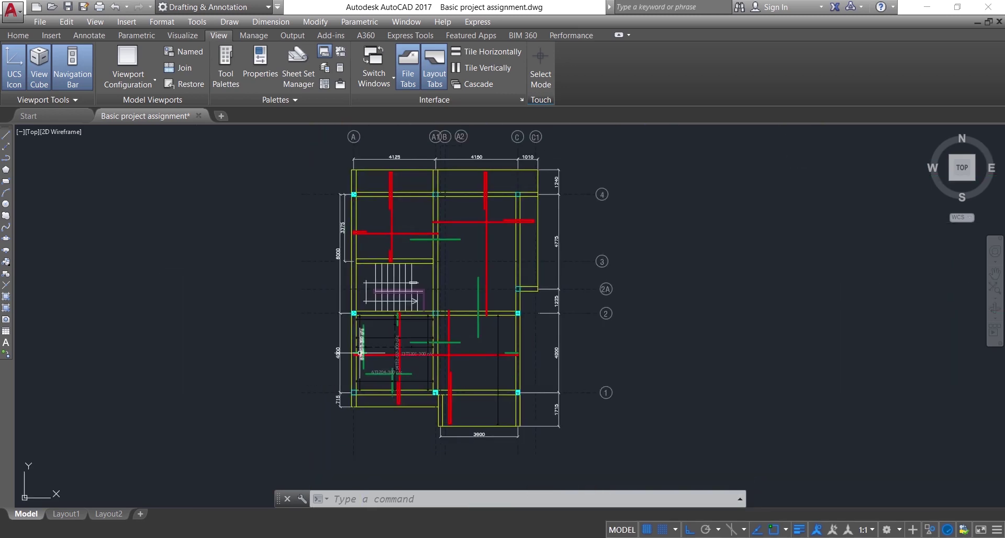
scroll(371, 352, "up", 10)
scroll(371, 353, "down", 5)
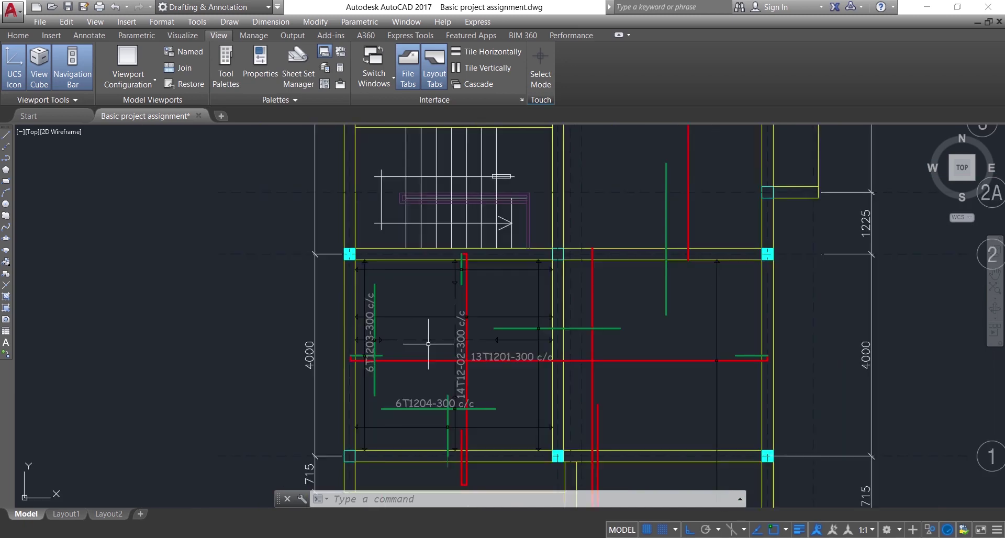
left_click(656, 354)
left_click(653, 381)
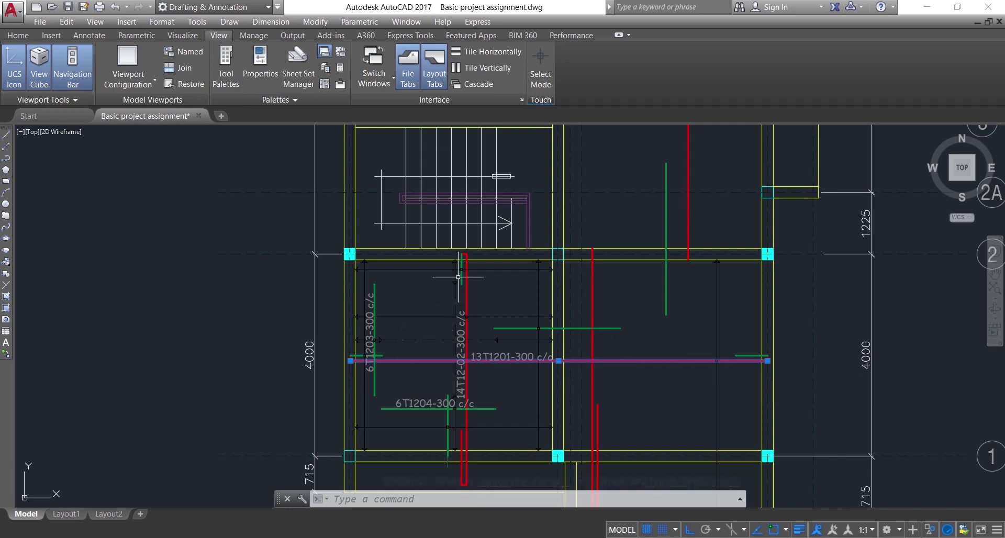
key("Escape")
scroll(372, 296, "up", 6)
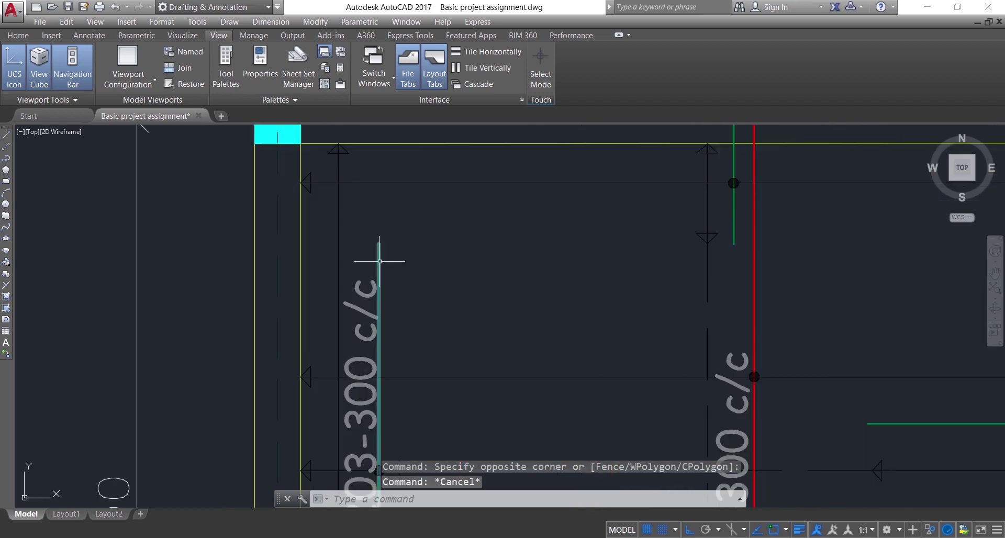
left_click(378, 264)
key("Escape")
scroll(475, 256, "down", 8)
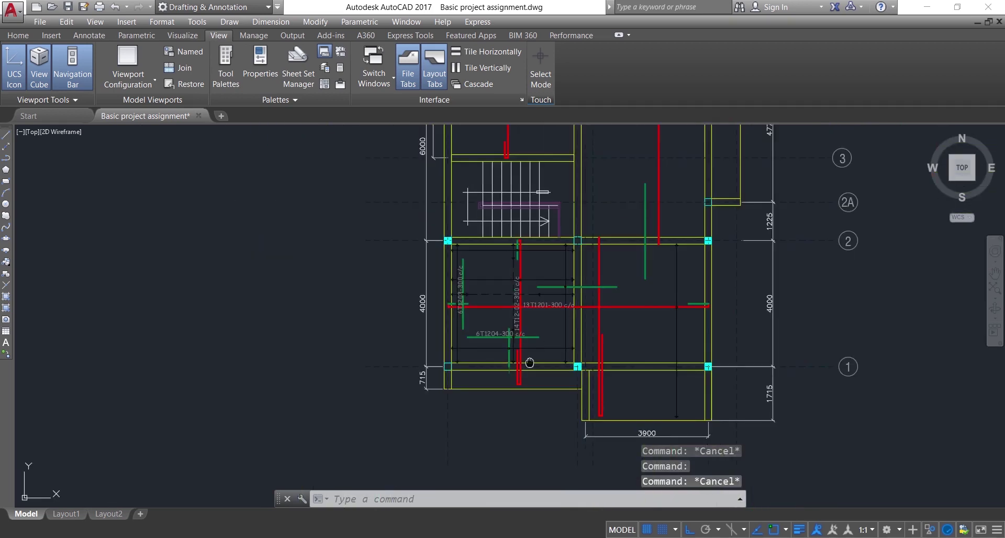
middle_click_drag(529, 363, 520, 368)
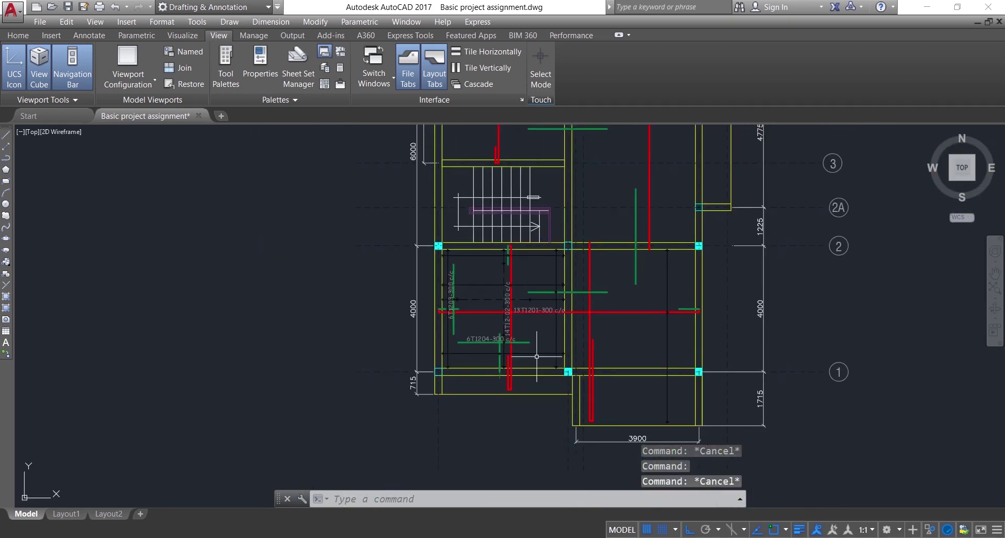
Make SECTION LINE the current layer.
left_click(43, 23)
left_click(21, 34)
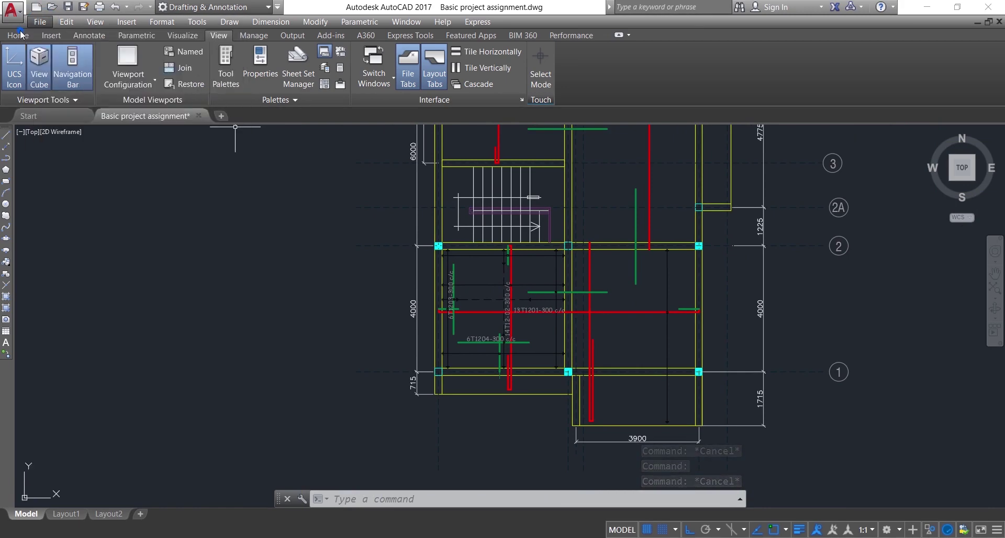
left_click(21, 35)
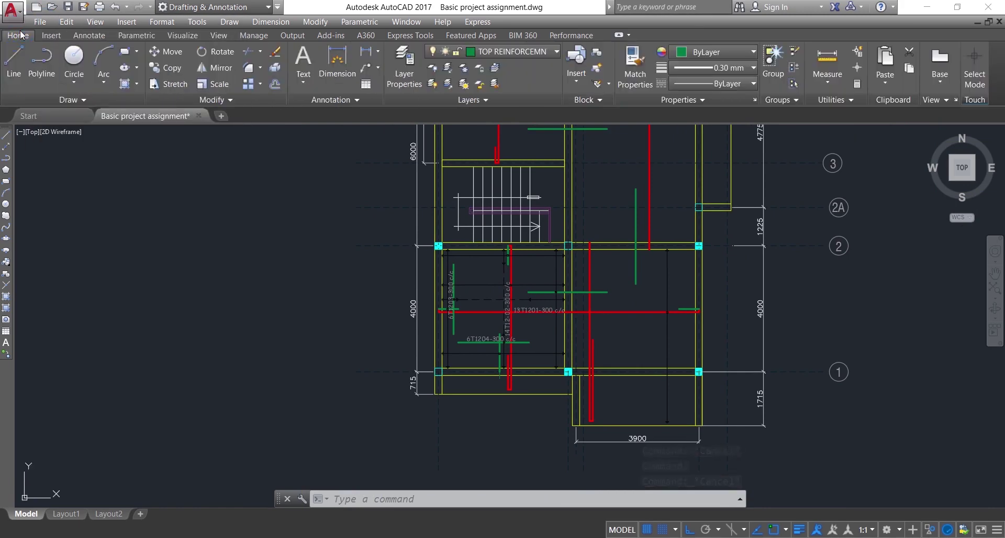
left_click(520, 52)
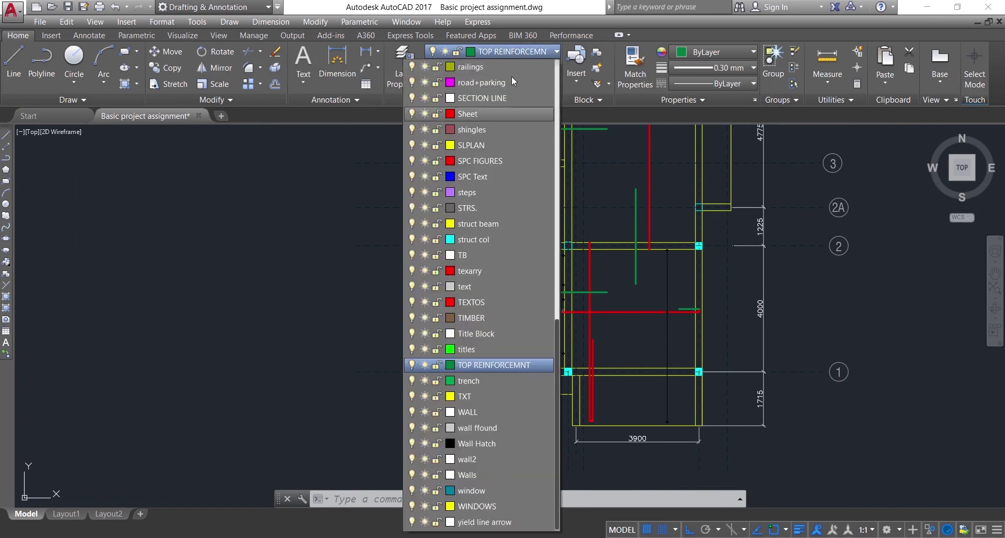
scroll(477, 315, "up", 5)
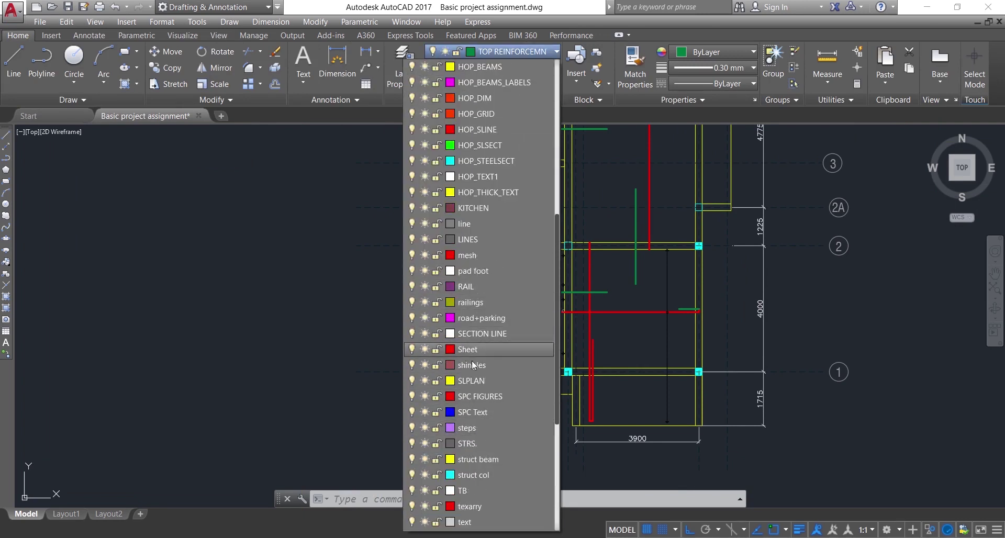
left_click(469, 334)
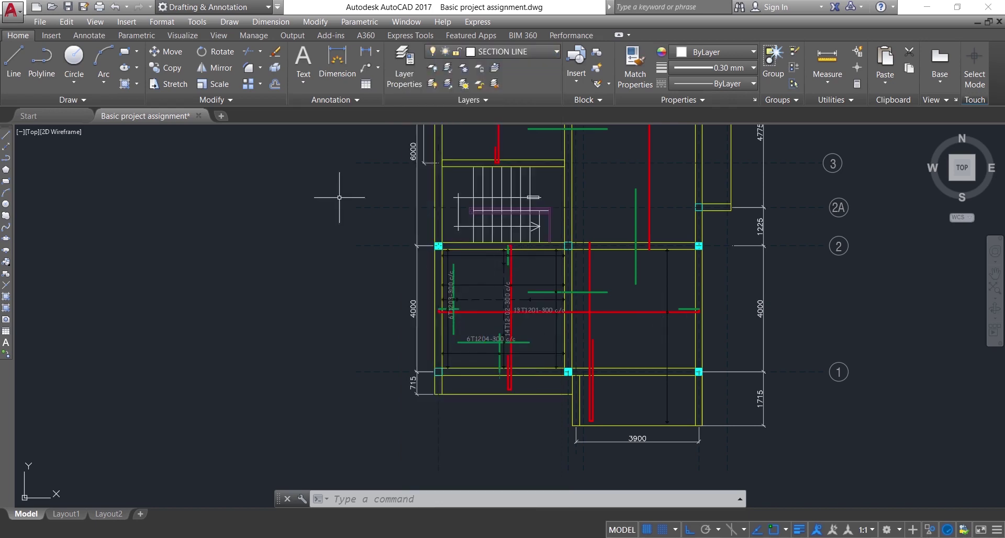
Draw a horizontal section line across the whole plan between grids 1 and 2, with a short upward tick at its right end.
left_click(14, 60)
middle_click_drag(364, 285, 325, 298)
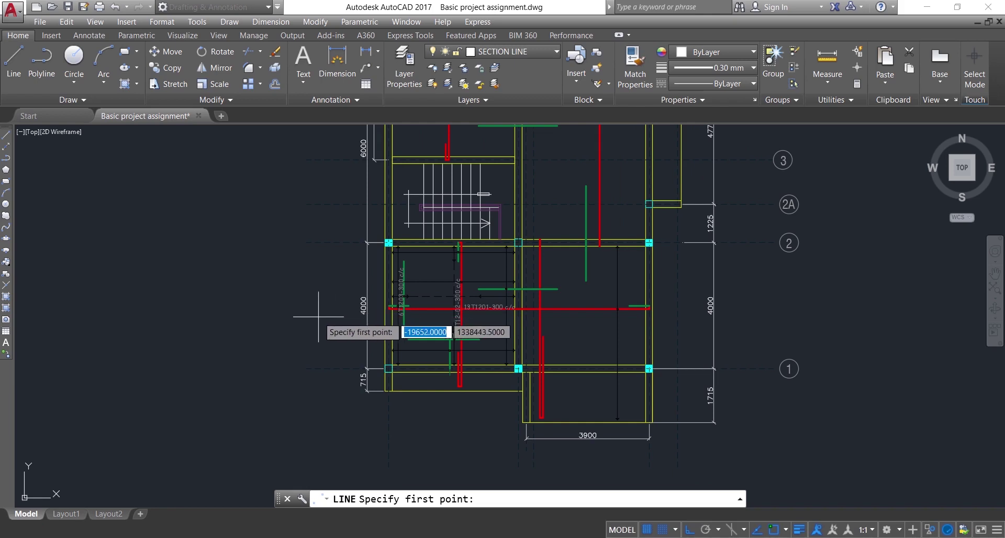
left_click(323, 308)
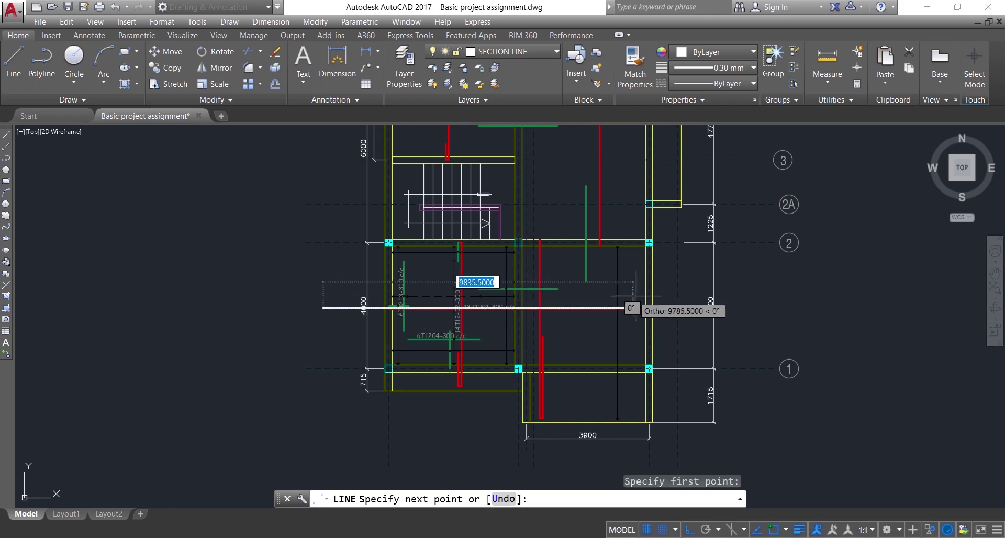
left_click(792, 304)
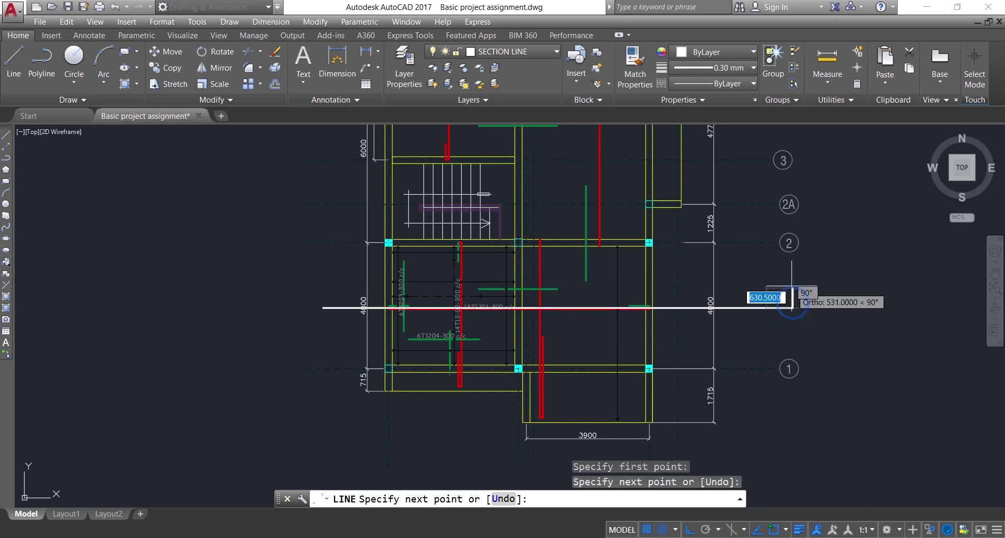
left_click(792, 286)
key("Escape")
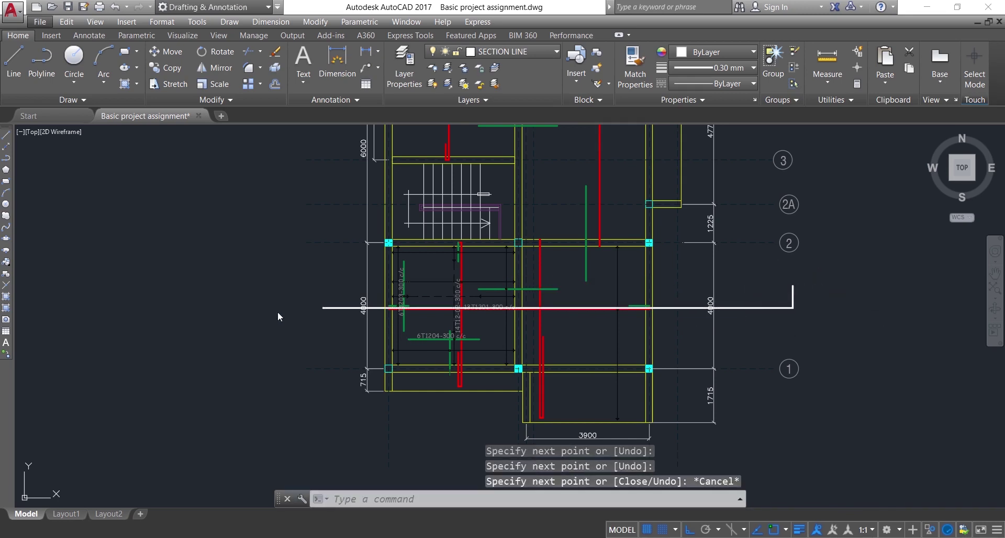
Draw a matching short upward tick at the left end of the section line.
left_click(300, 289)
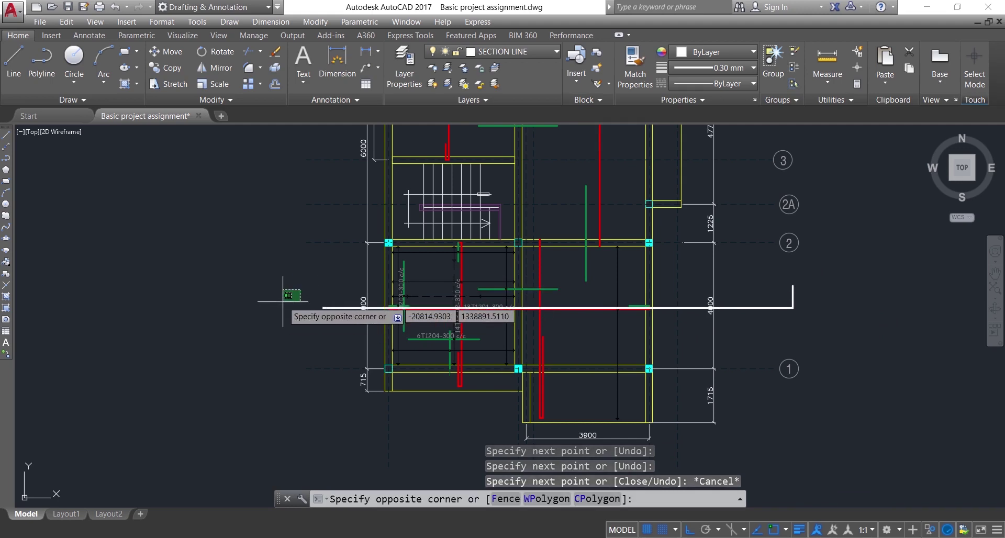
key("Escape")
key("Return")
scroll(314, 305, "up", 4)
left_click(336, 313)
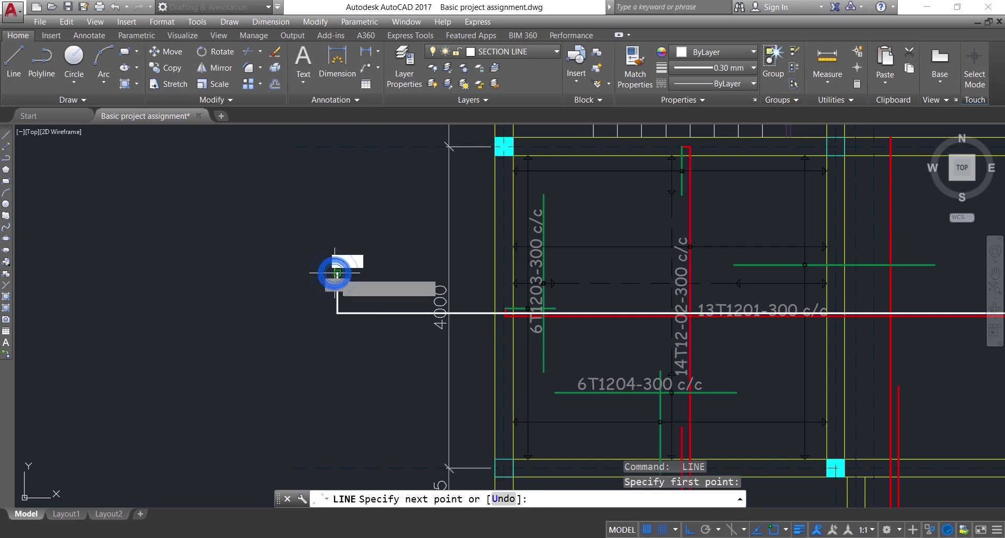
key("Escape")
scroll(332, 271, "down", 7)
middle_click_drag(495, 317, 428, 375)
scroll(567, 355, "down", 3)
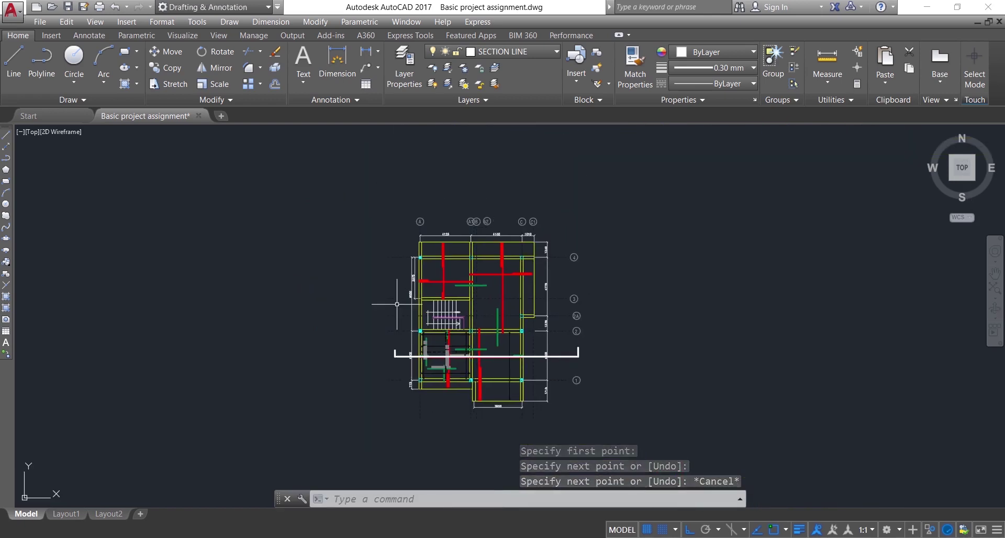
left_click(78, 101)
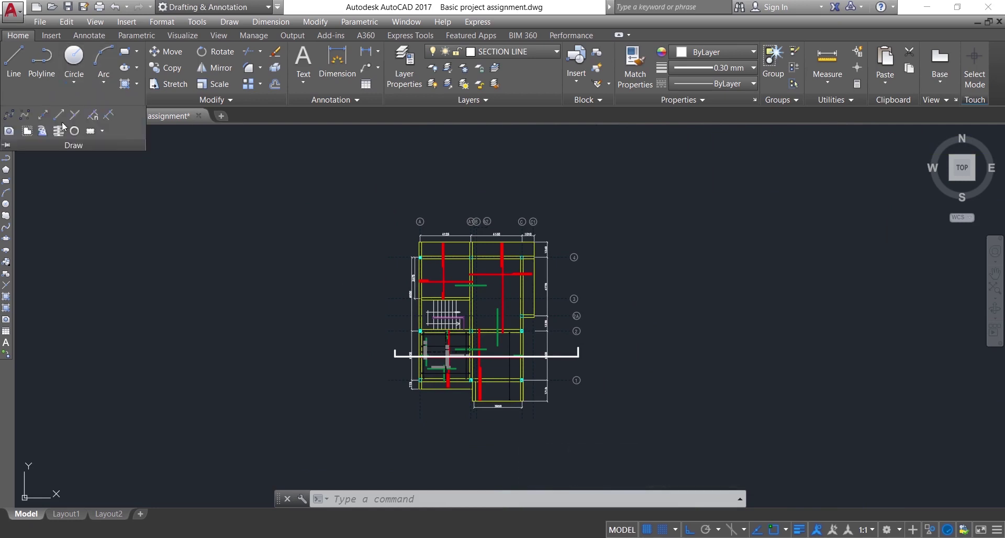
left_click(44, 116)
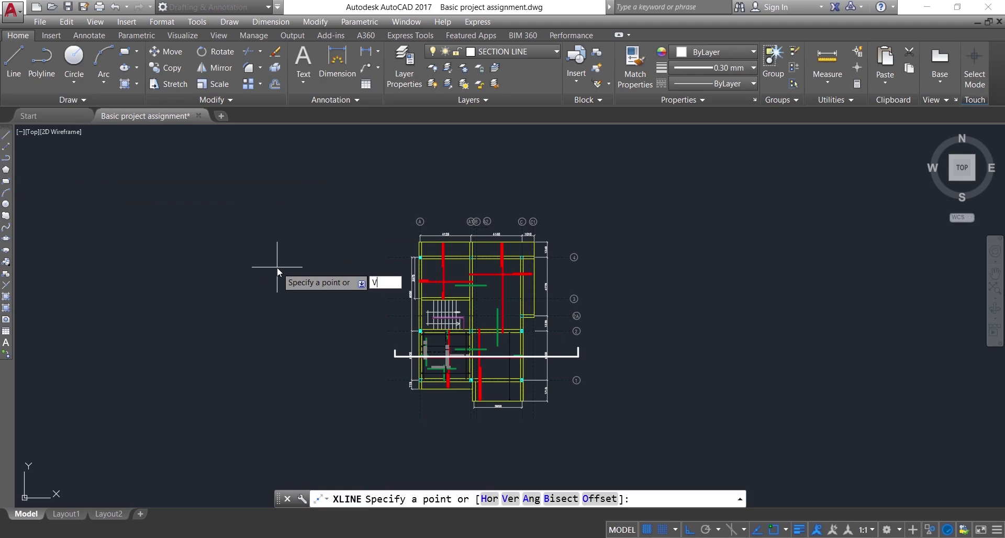
key("Return")
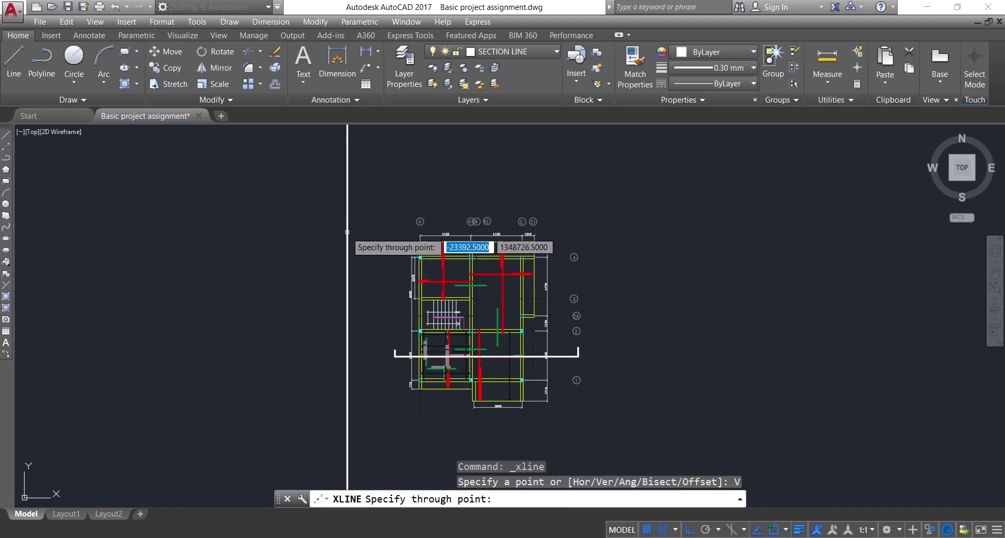
key("Escape")
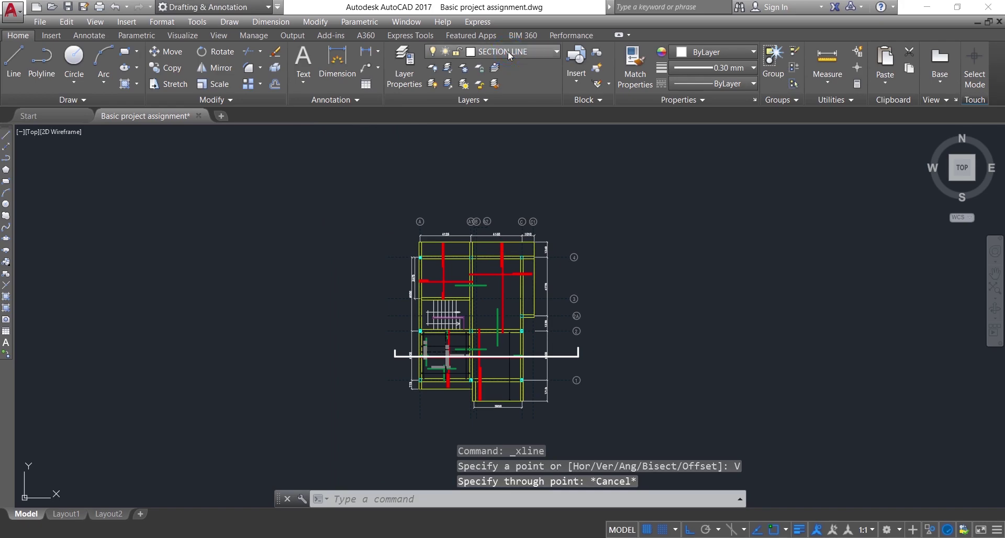
Make struct beam the current layer.
left_click(508, 51)
scroll(467, 227, "up", 12)
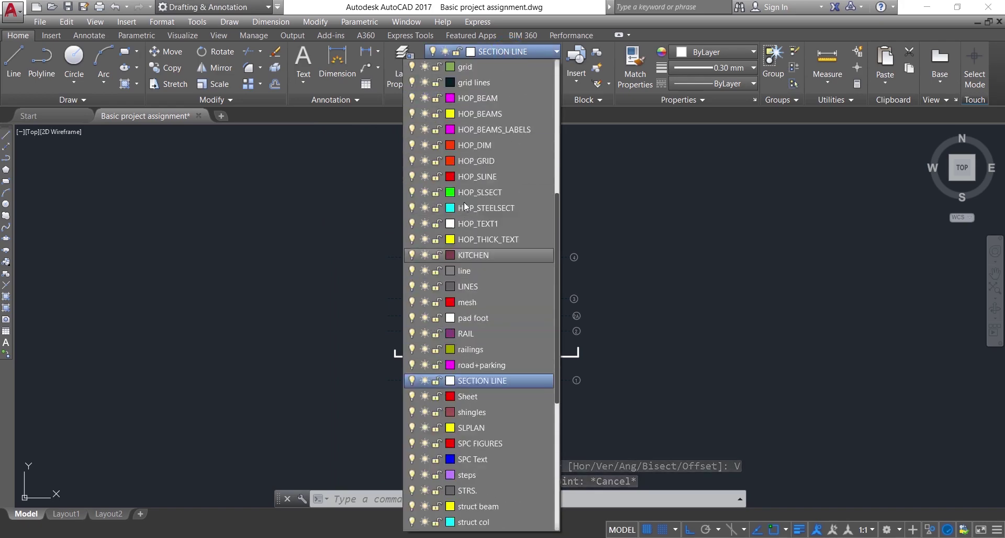
scroll(469, 155, "down", 10)
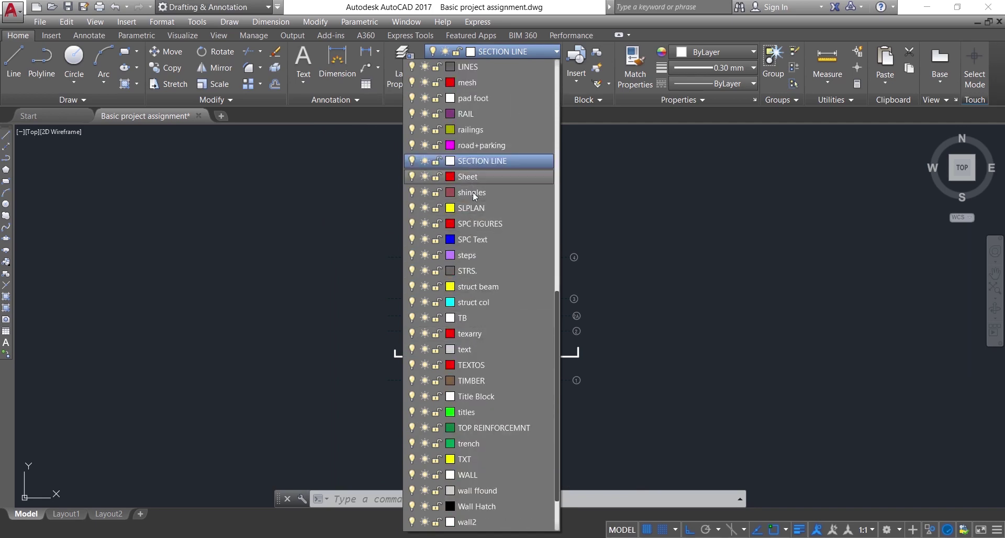
left_click(467, 290)
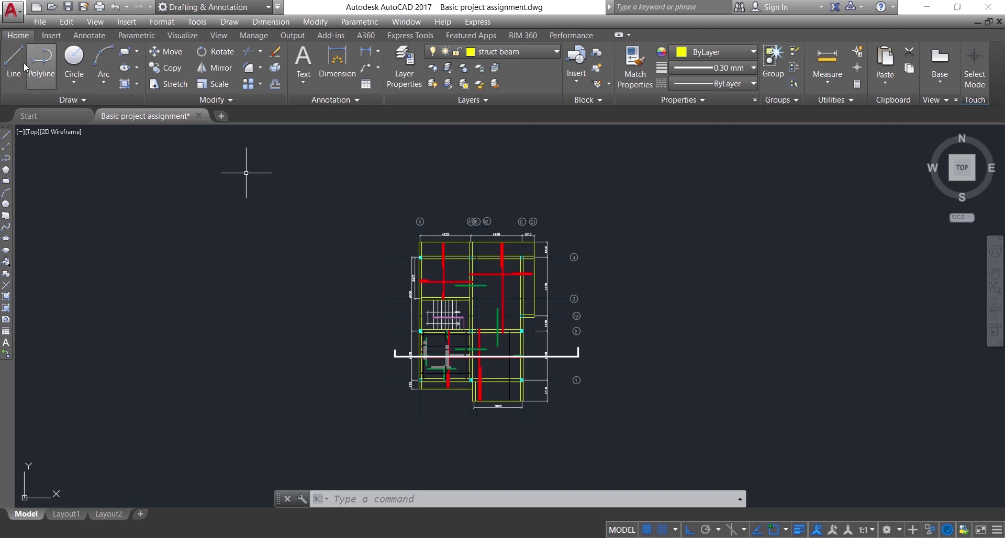
left_click(124, 99)
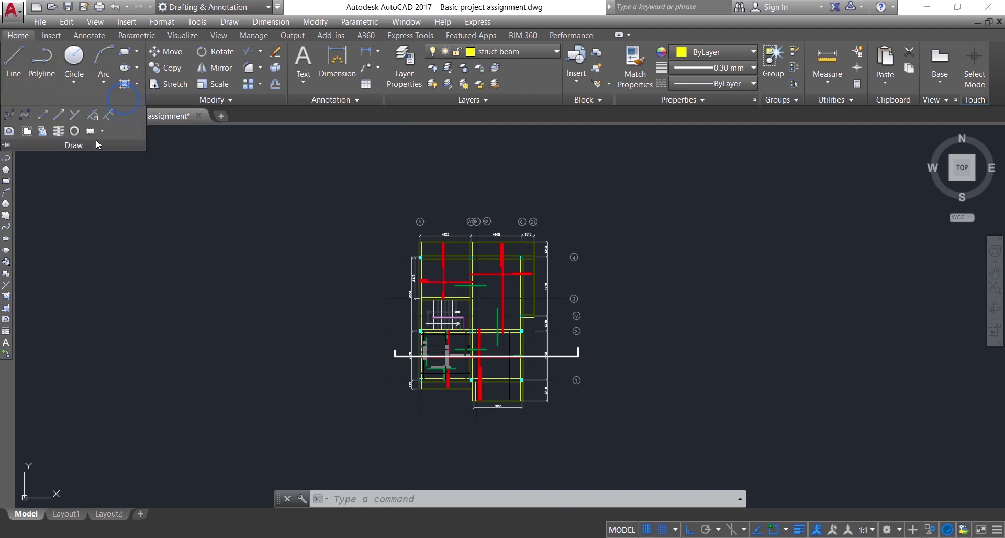
left_click(43, 114)
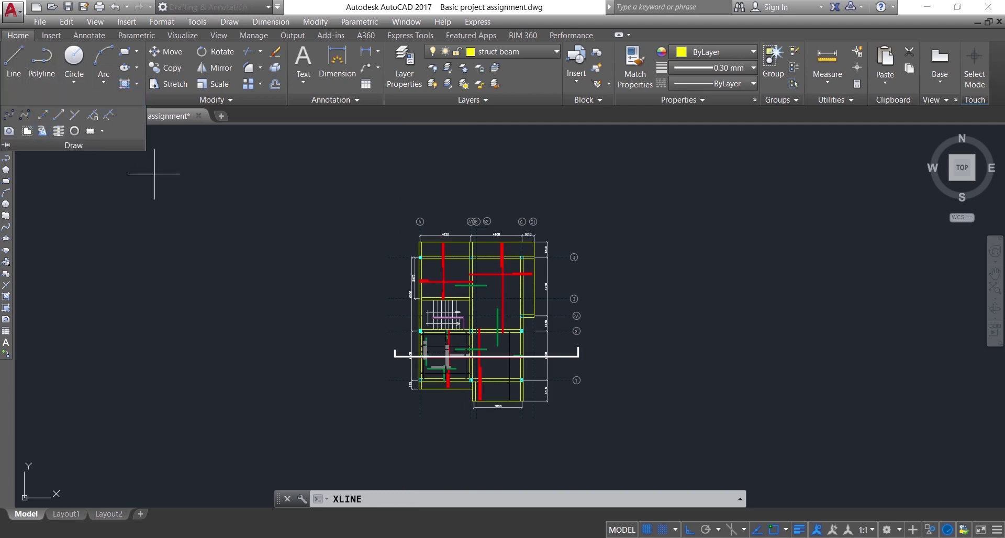
type("V")
key("Return")
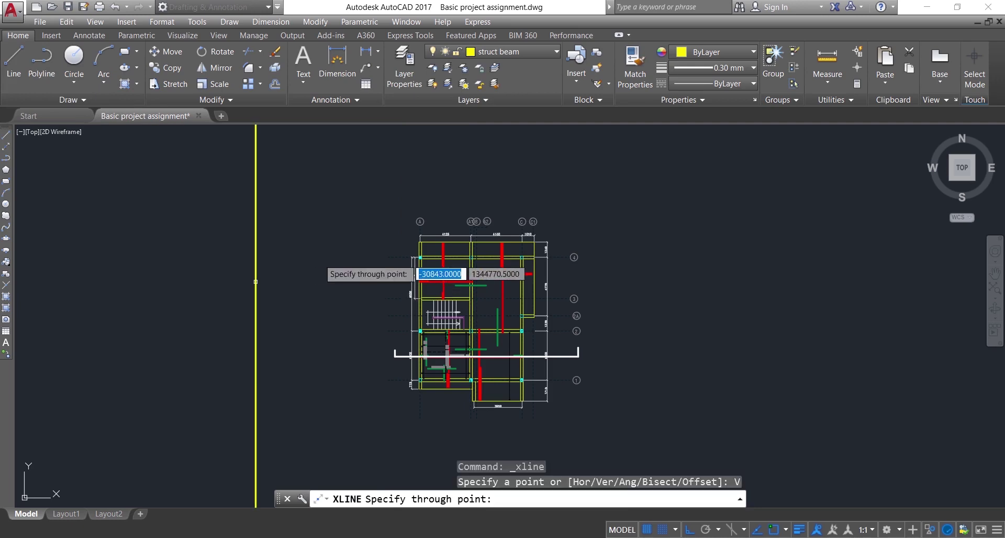
left_click(707, 69)
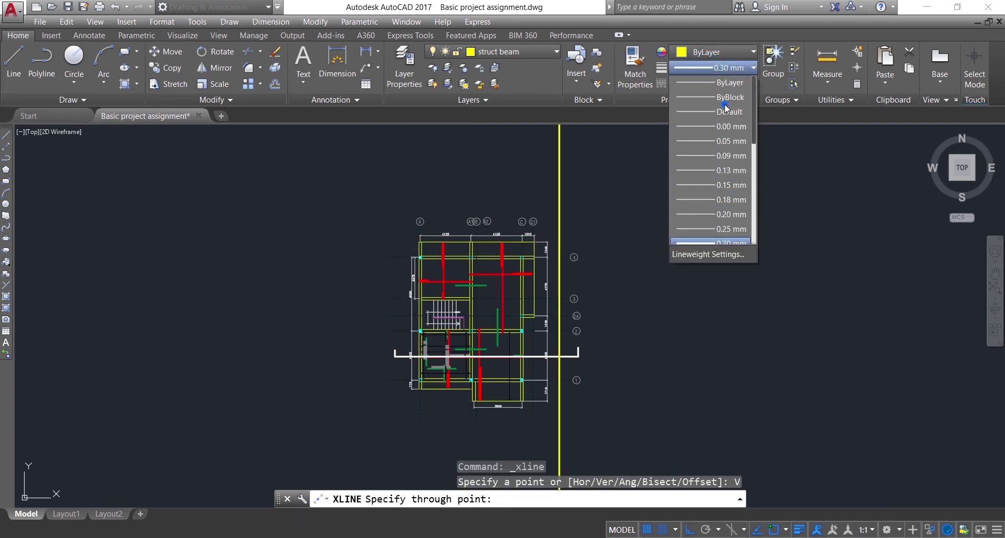
key("Escape")
key("Escape")
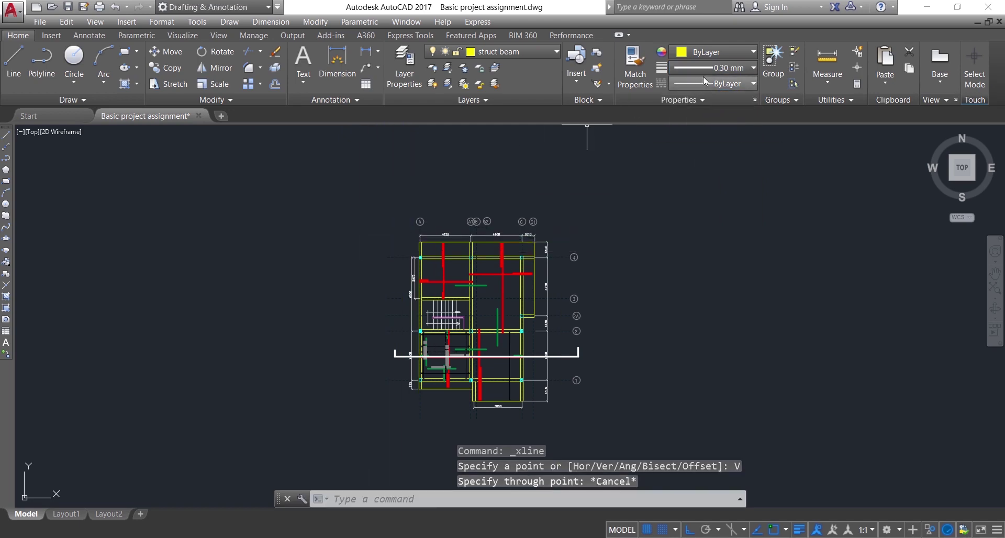
Set the current lineweight for new objects to Default.
left_click(705, 69)
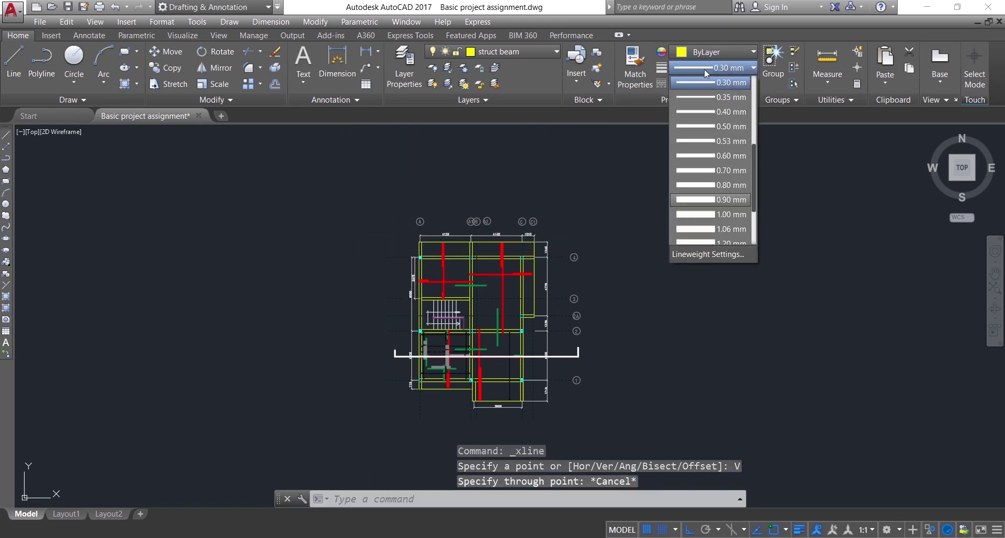
scroll(706, 116, "up", 4)
left_click(706, 110)
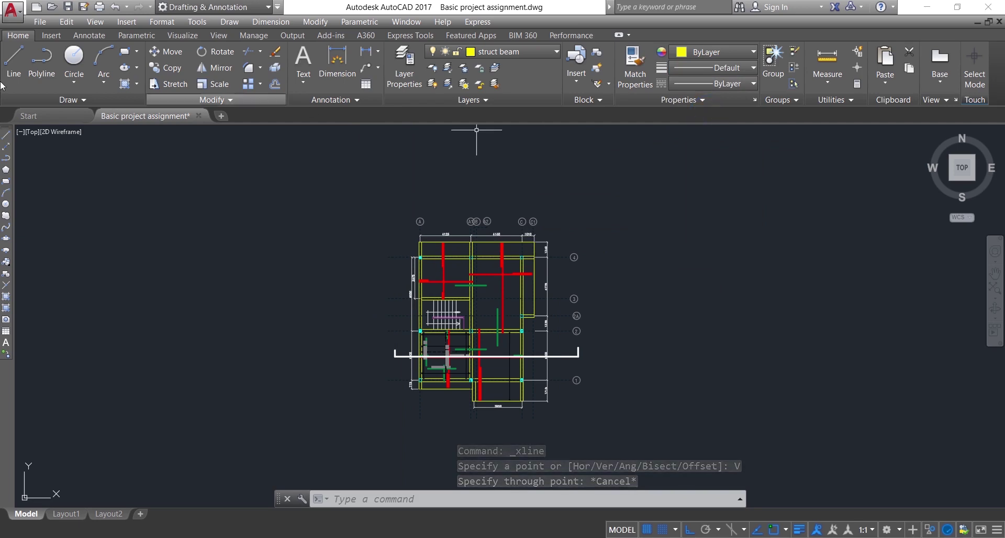
Place vertical construction lines through both faces of the beam at grid A.
left_click(78, 98)
left_click(46, 130)
type("V")
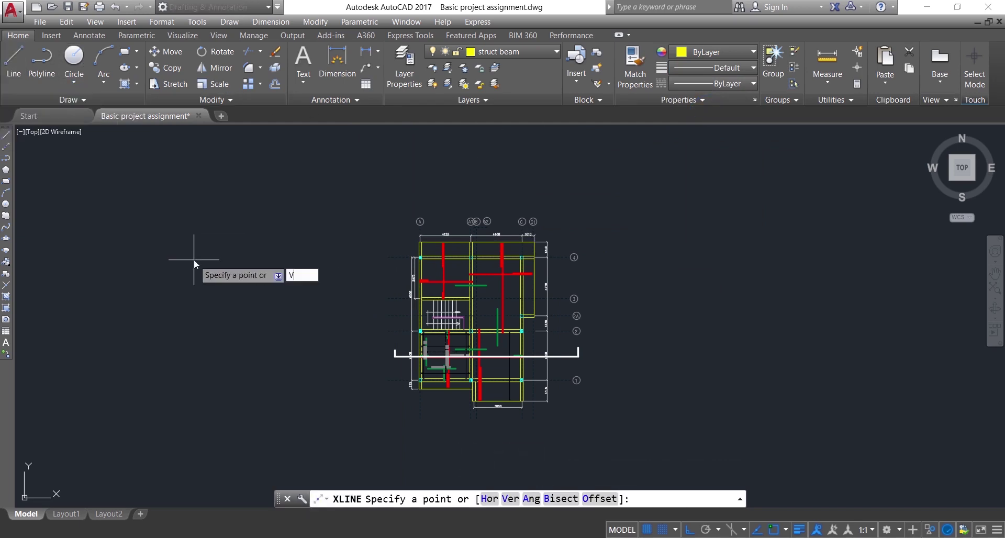
key("Return")
scroll(398, 235, "up", 10)
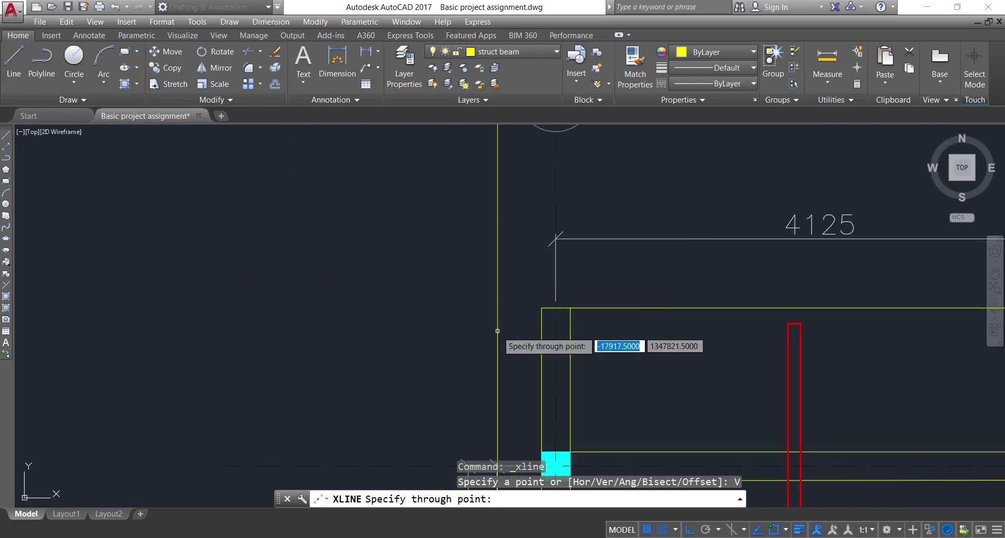
left_click(542, 308)
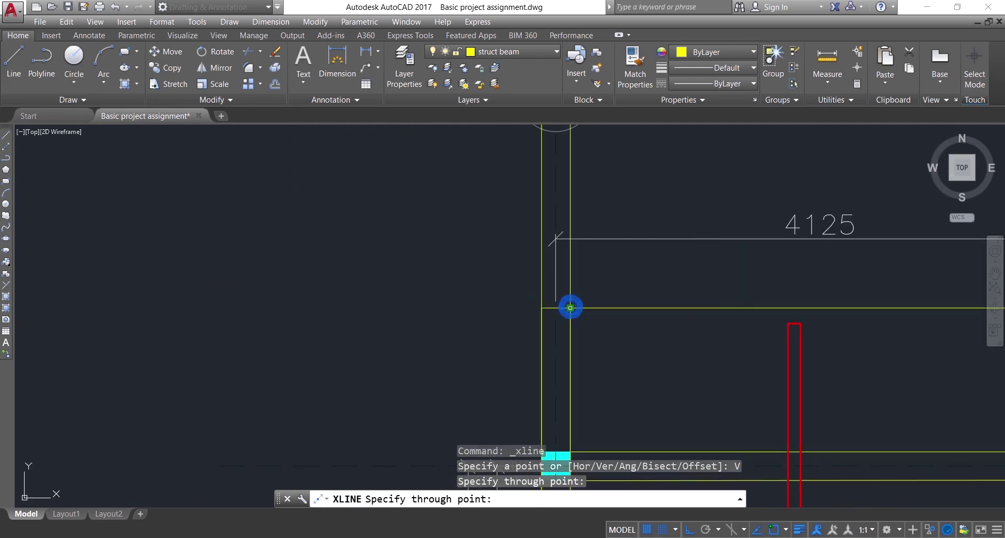
left_click(571, 308)
Add vertical construction lines through both faces of the beams at grids A1 and C.
scroll(466, 309, "down", 8)
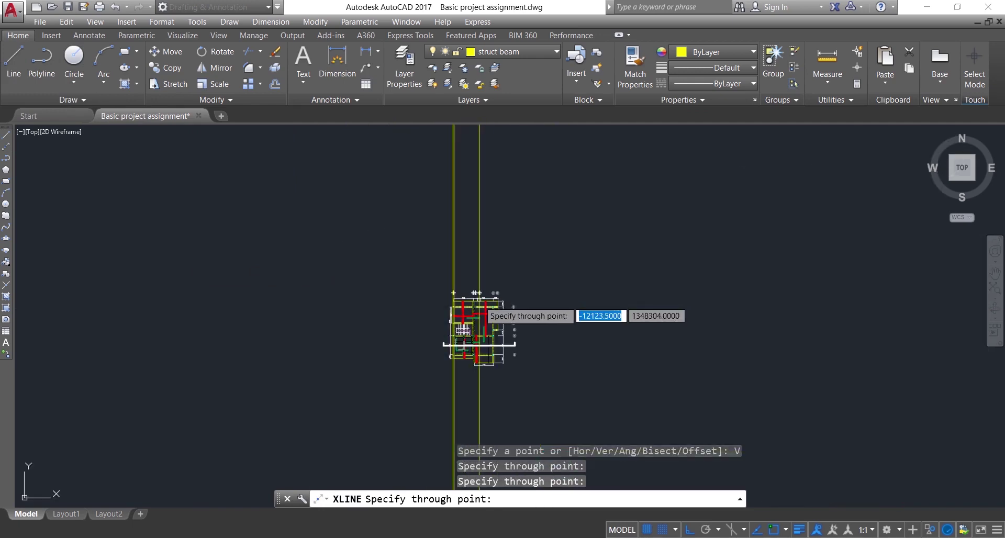
scroll(478, 345, "up", 8)
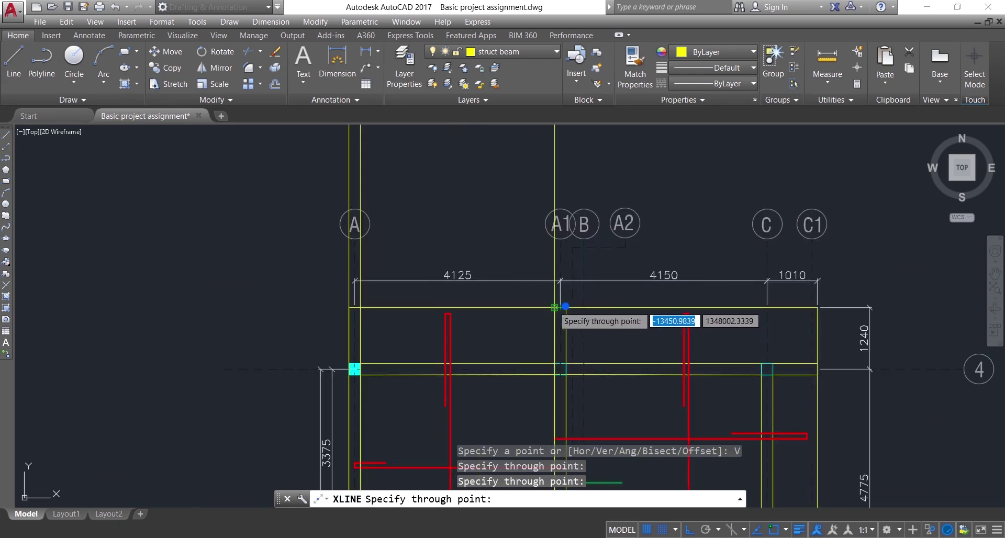
left_click(566, 307)
scroll(497, 285, "down", 6)
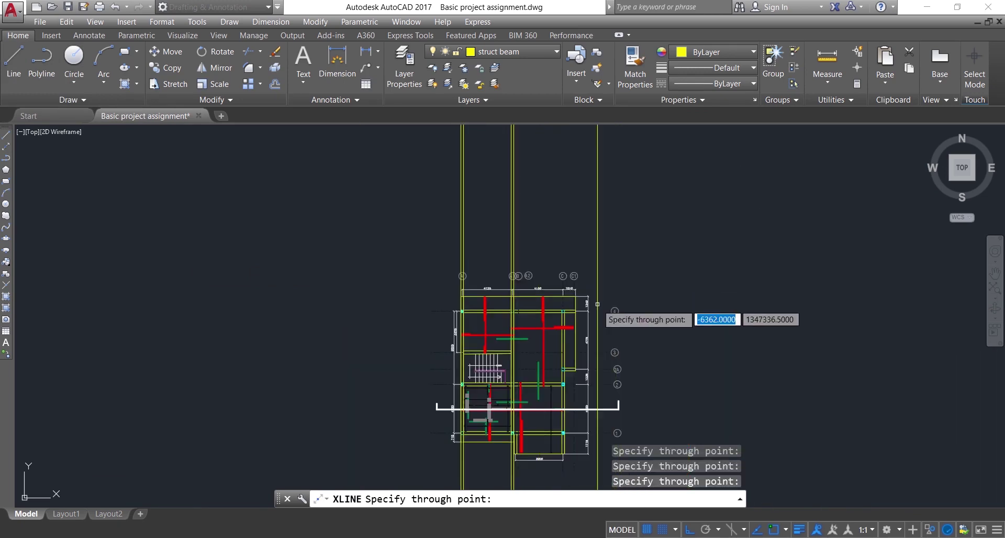
scroll(597, 304, "up", 8)
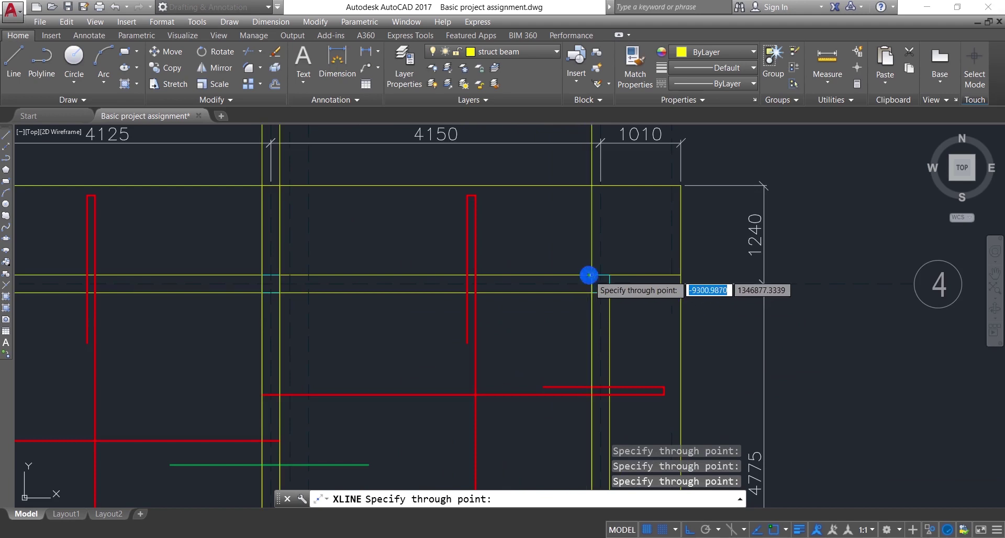
left_click(608, 275)
key("Escape")
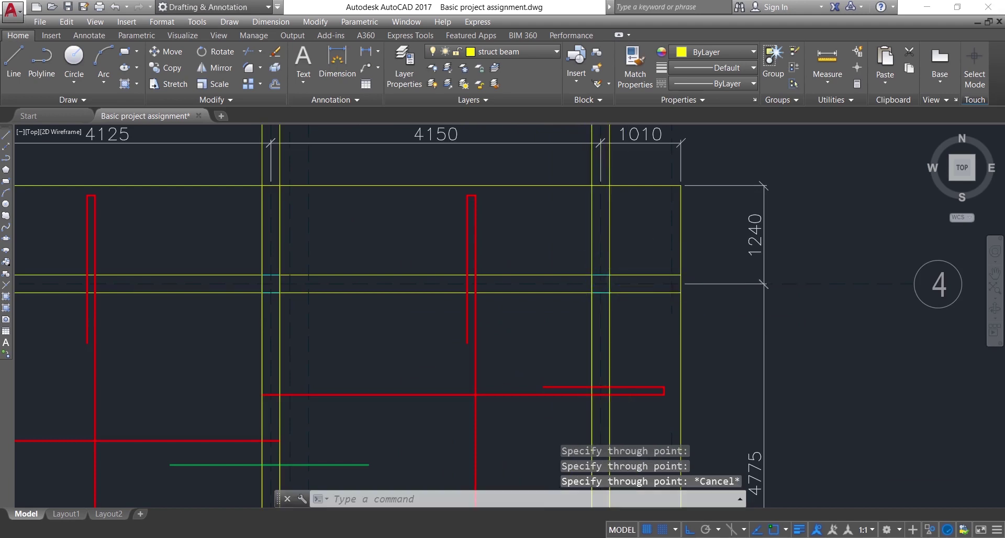
Examine where the section line crosses the beams and slab reinforcement between grids 1 and 2.
scroll(602, 314, "down", 8)
scroll(510, 376, "up", 6)
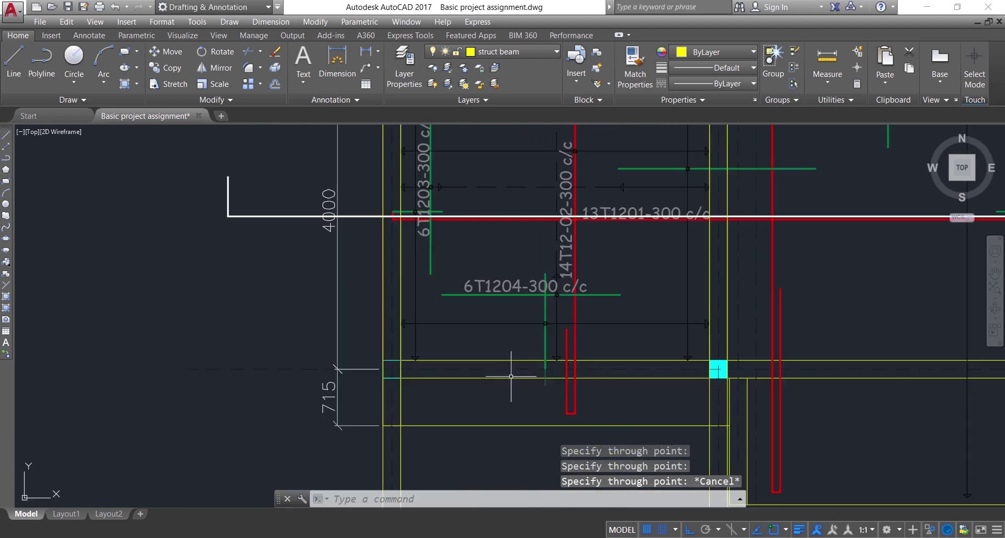
scroll(441, 230, "down", 4)
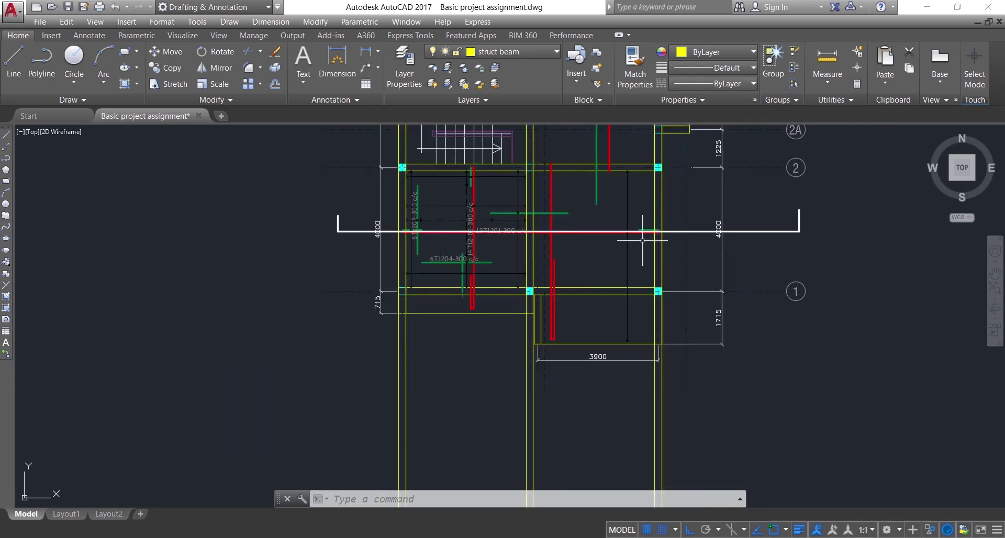
scroll(617, 285, "down", 3)
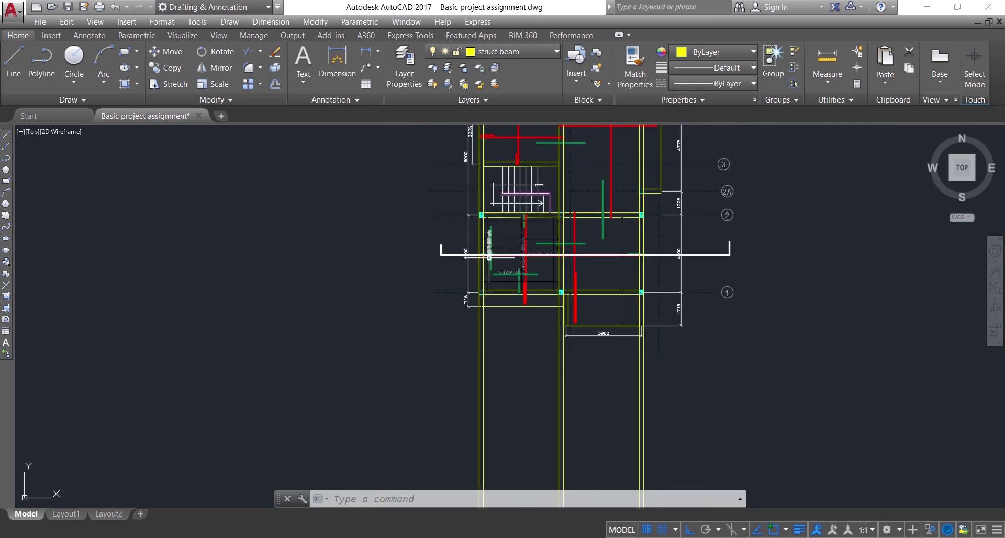
scroll(485, 254, "up", 7)
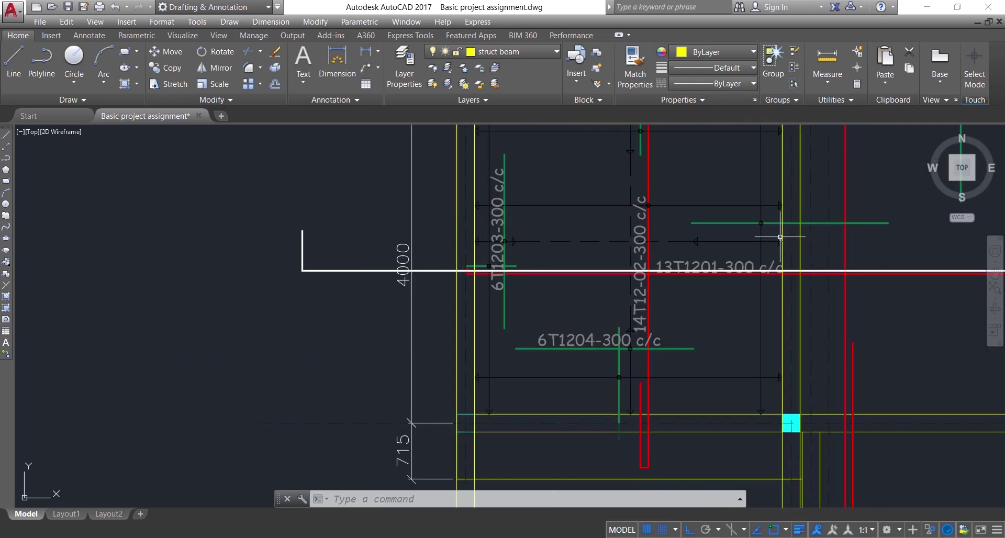
scroll(714, 301, "down", 4)
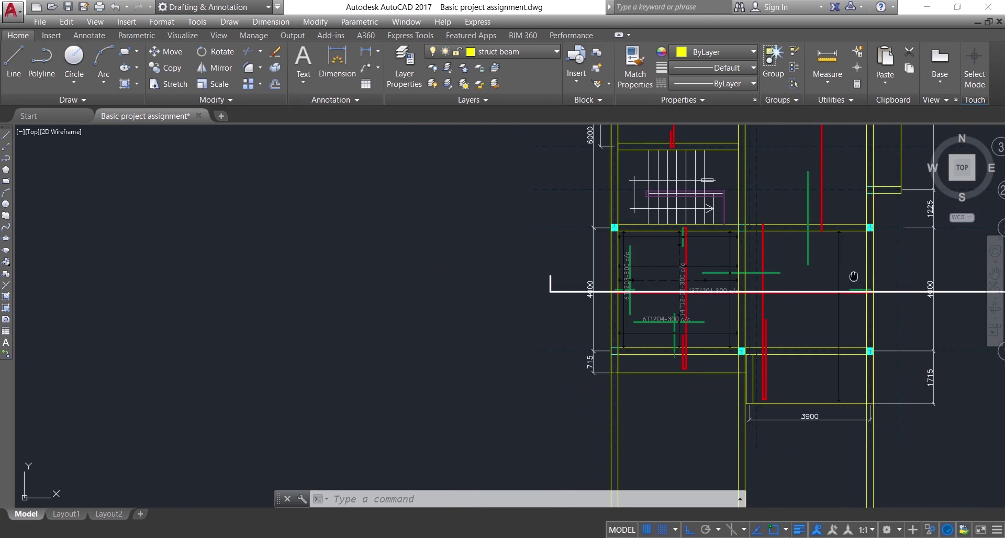
scroll(853, 276, "down", 3)
Draw a horizontal line above the plan, crossing all six vertical construction lines and extending past them on both sides.
mouse_move(735, 146)
middle_mouse_down()
mouse_move(630, 259)
mouse_move(549, 415)
middle_mouse_up()
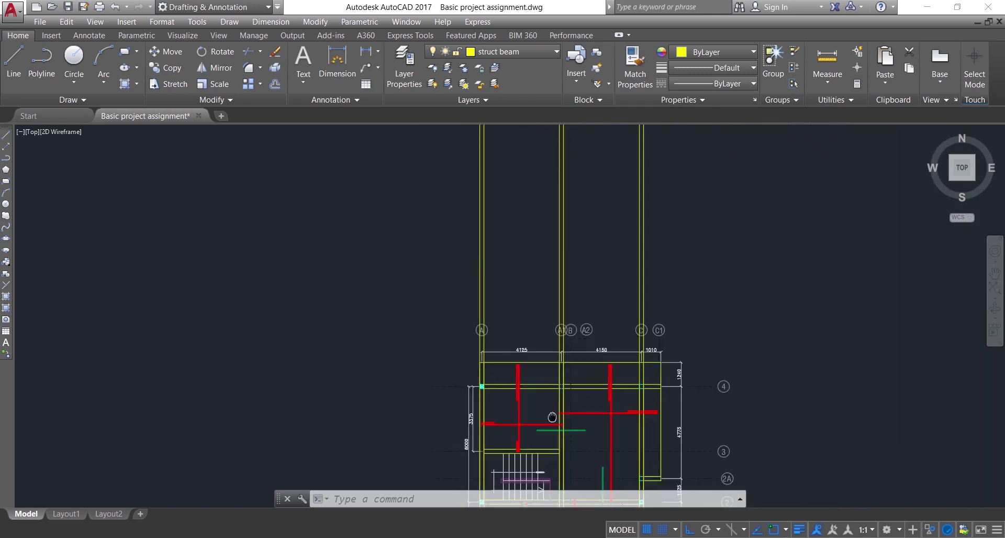
left_click(17, 57)
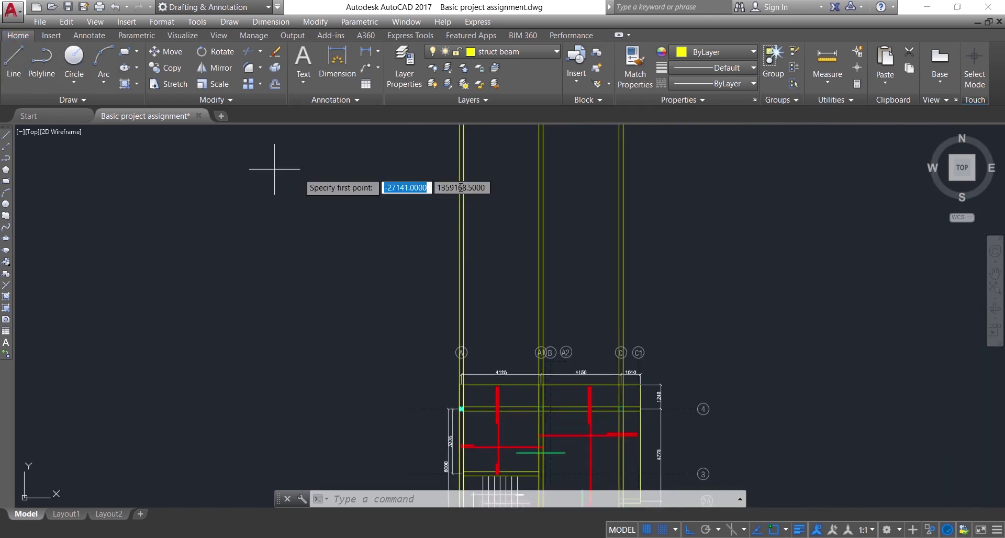
scroll(434, 228, "up", 3)
left_click(427, 223)
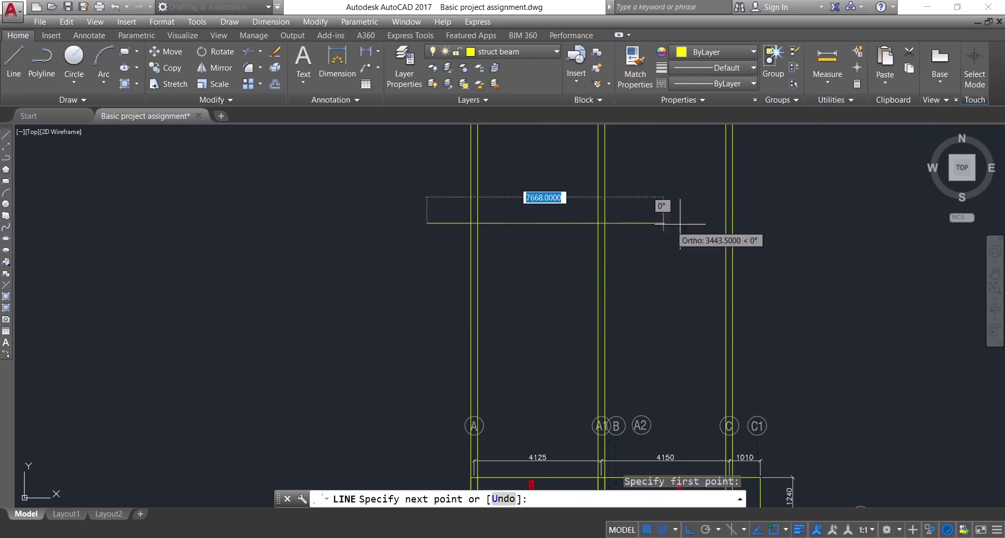
left_click(806, 223)
key("Escape")
Offset the horizontal line above the plan 150 downward to mark the slab's underside.
left_click(704, 191)
left_click(665, 261)
scroll(664, 261, "down", 3)
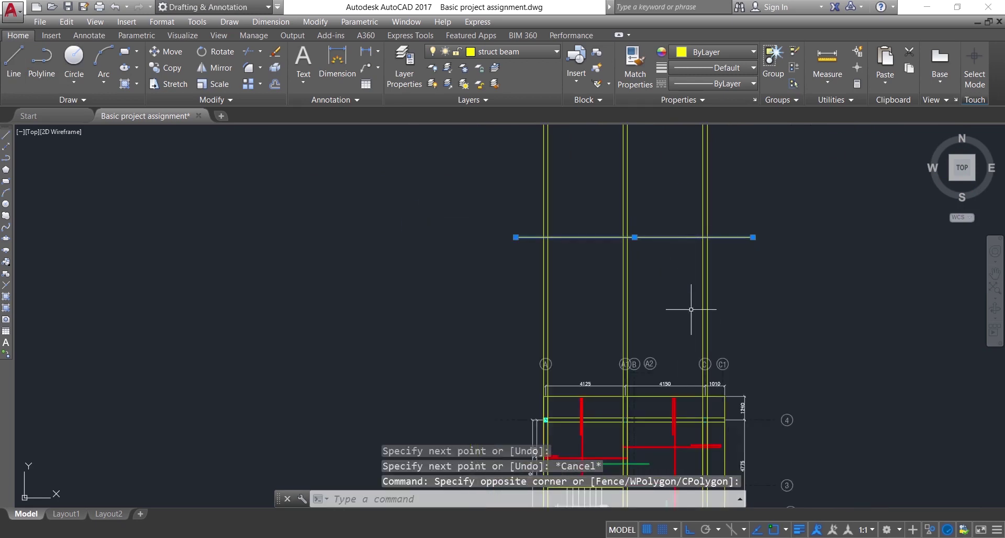
scroll(622, 291, "down", 5)
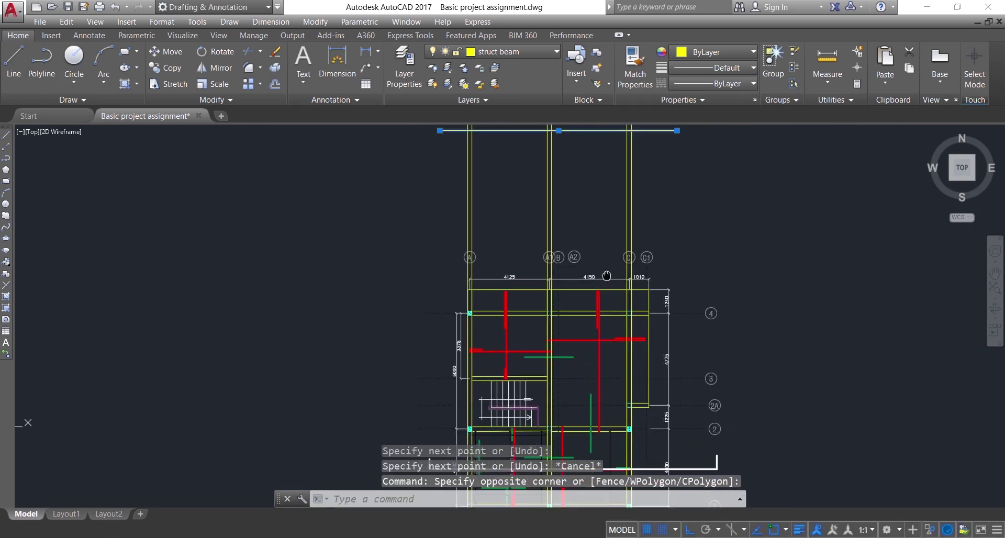
middle_click_drag(607, 333, 595, 322)
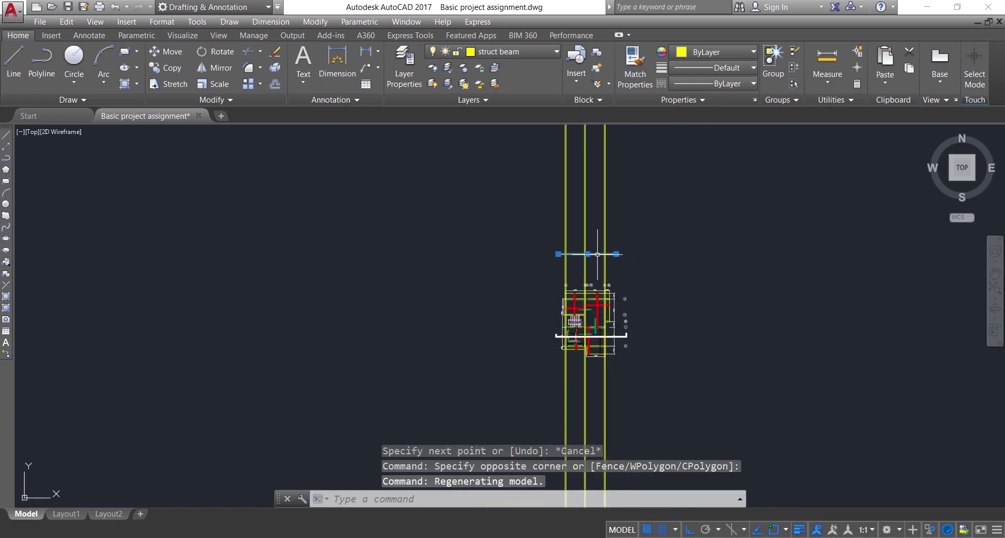
scroll(598, 254, "up", 10)
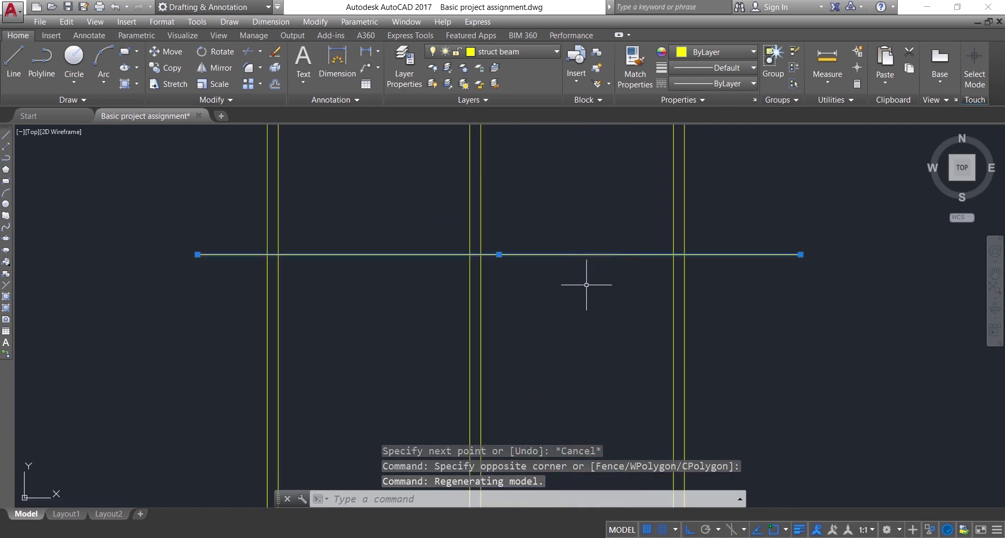
type("O")
key("Return")
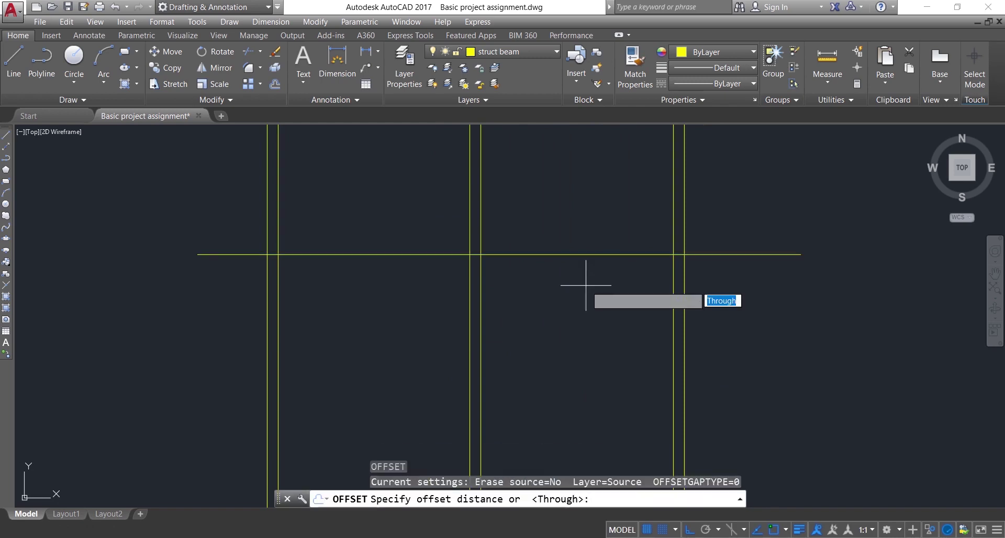
type("150")
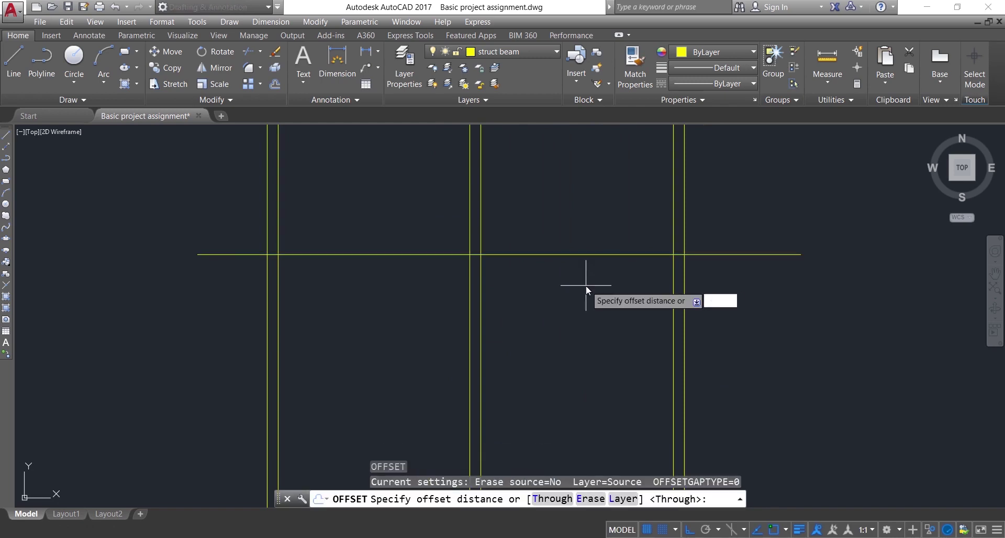
key("Return")
left_click(590, 356)
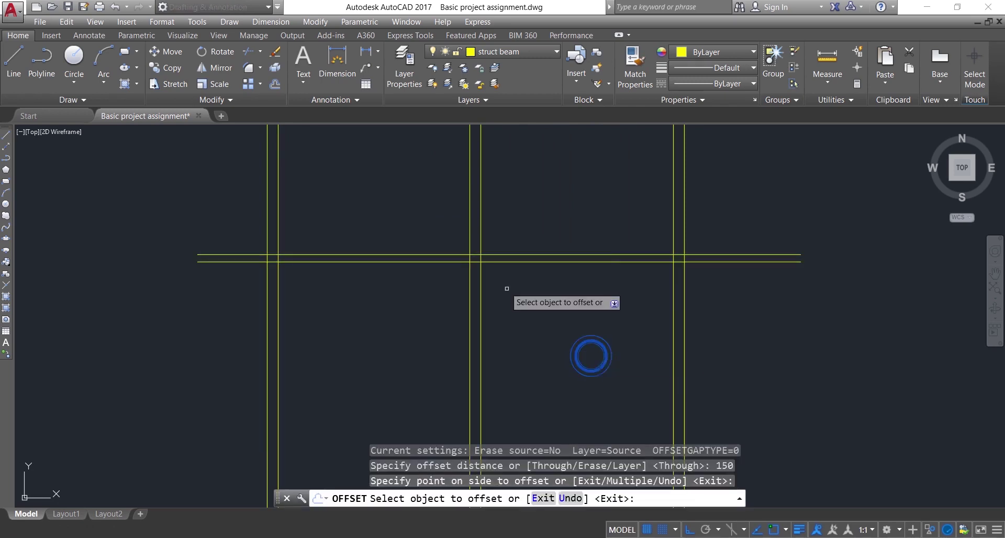
key("Escape")
Offset the uppermost horizontal line 450 downward to mark the underside of the beams.
scroll(465, 267, "up", 4)
left_click(419, 218)
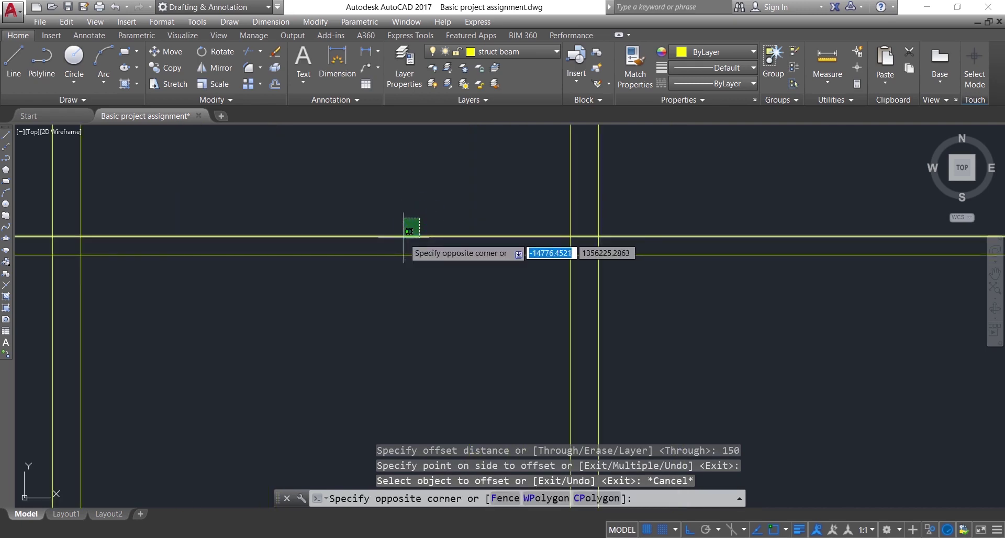
left_click(403, 238)
scroll(442, 213, "down", 3)
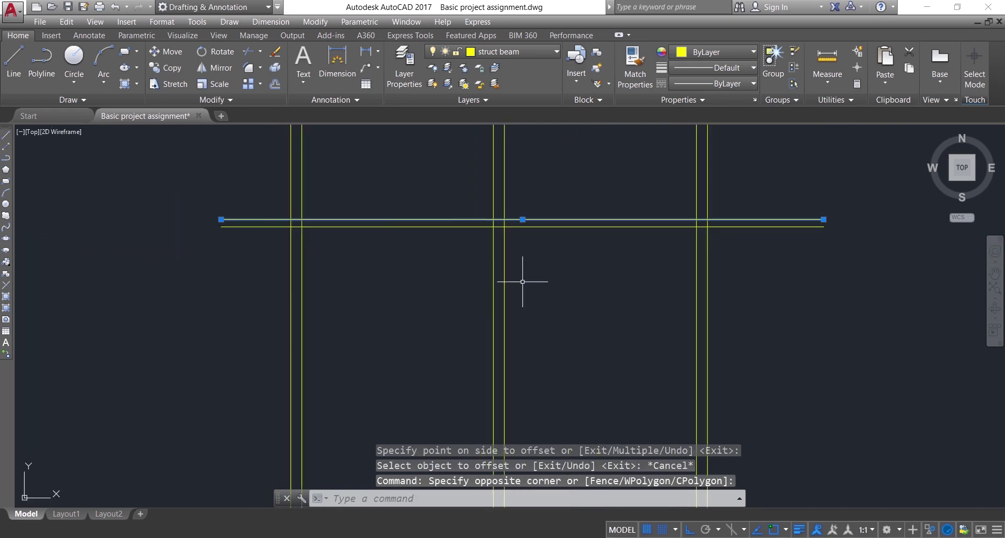
type("o")
key("Return")
type("450")
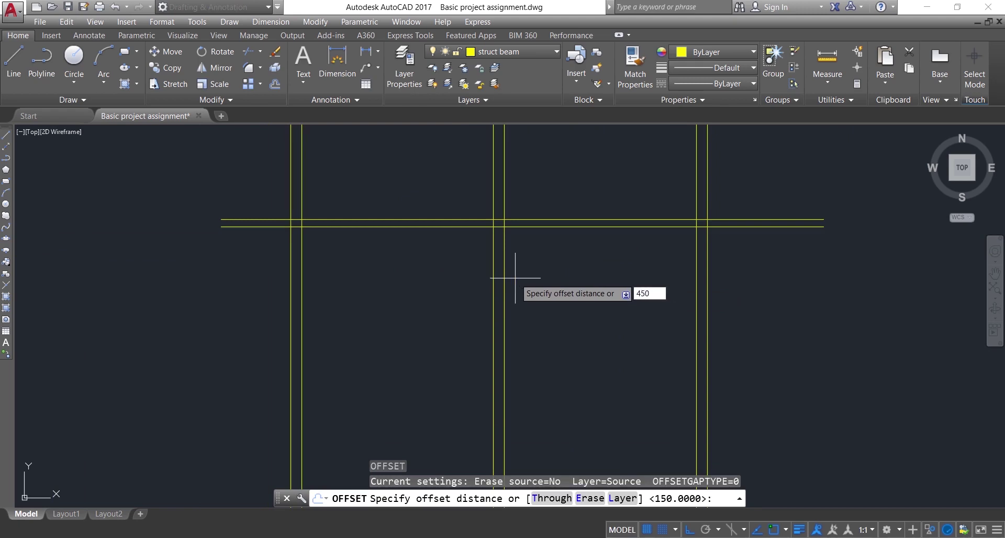
key("Return")
key("Escape")
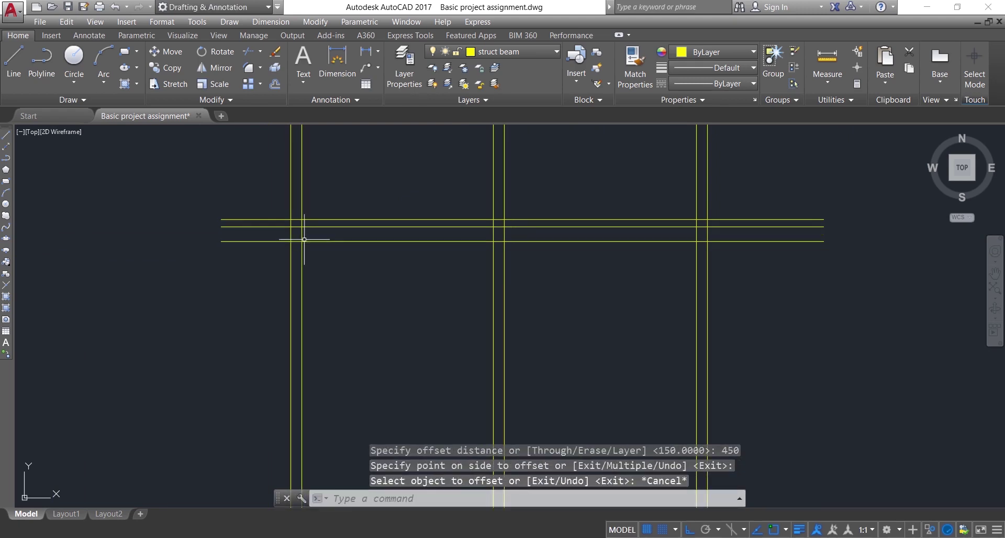
Trace the section outline with lines from the grid A beam's outer bottom corner up, along the slab top and around the grid C beam's underside.
scroll(291, 235, "up", 2)
mouse_move(400, 280)
middle_mouse_down()
mouse_move(518, 399)
mouse_move(493, 370)
middle_mouse_up()
scroll(521, 397, "down", 2)
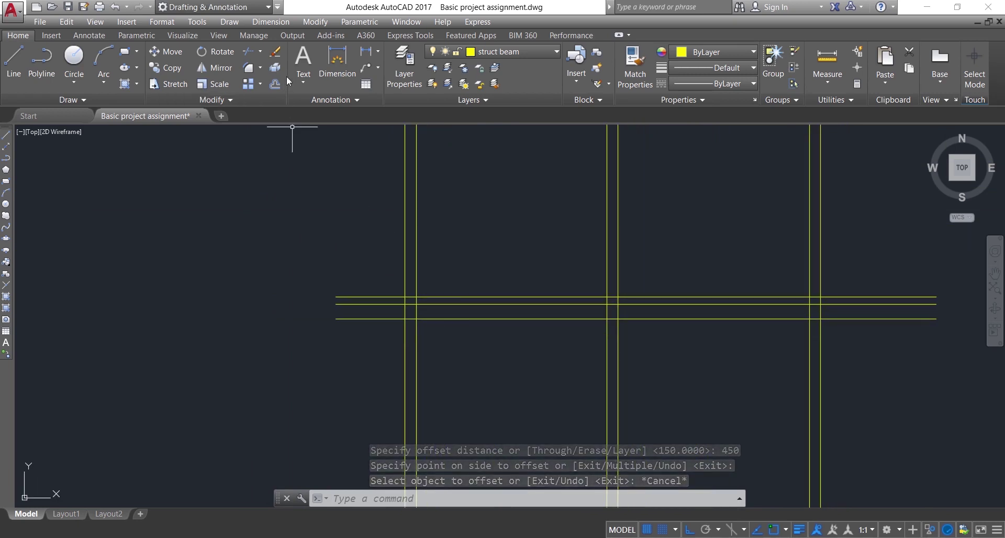
left_click(13, 61)
scroll(416, 306, "up", 6)
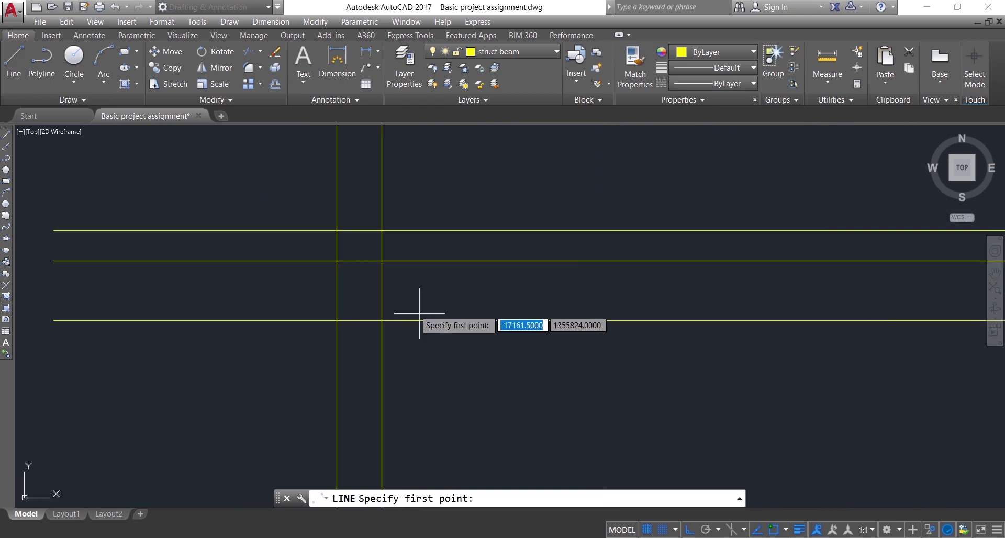
left_click(335, 320)
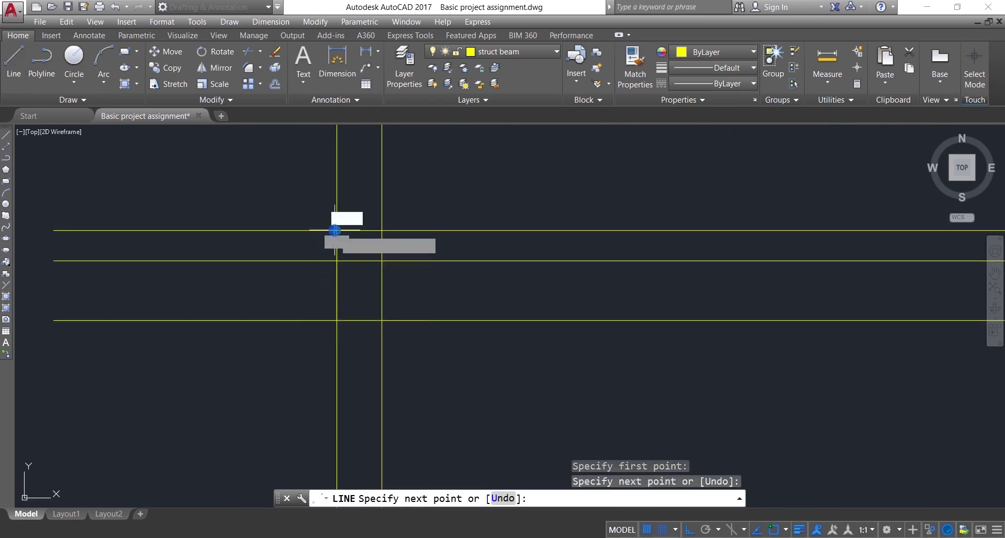
scroll(335, 230, "down", 6)
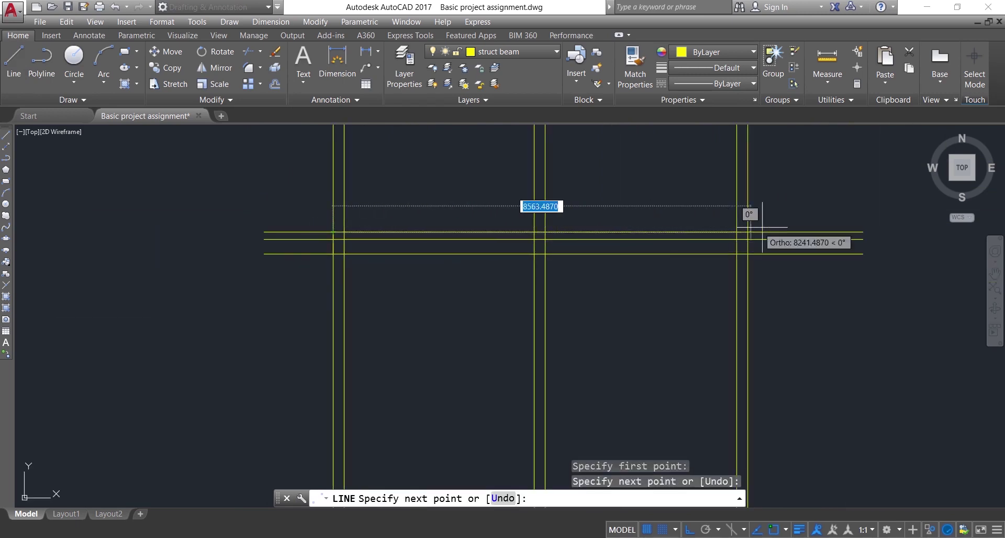
scroll(762, 227, "up", 6)
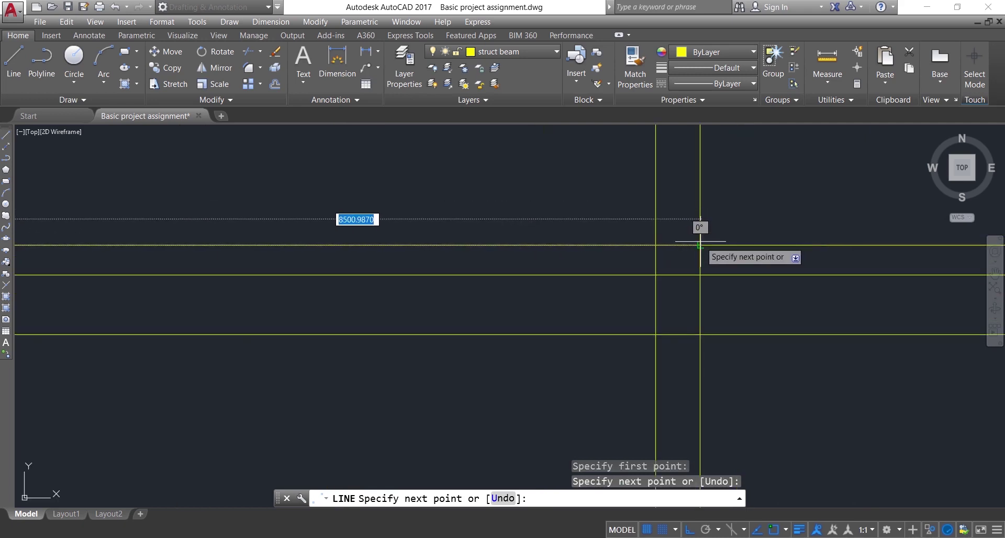
left_click(699, 245)
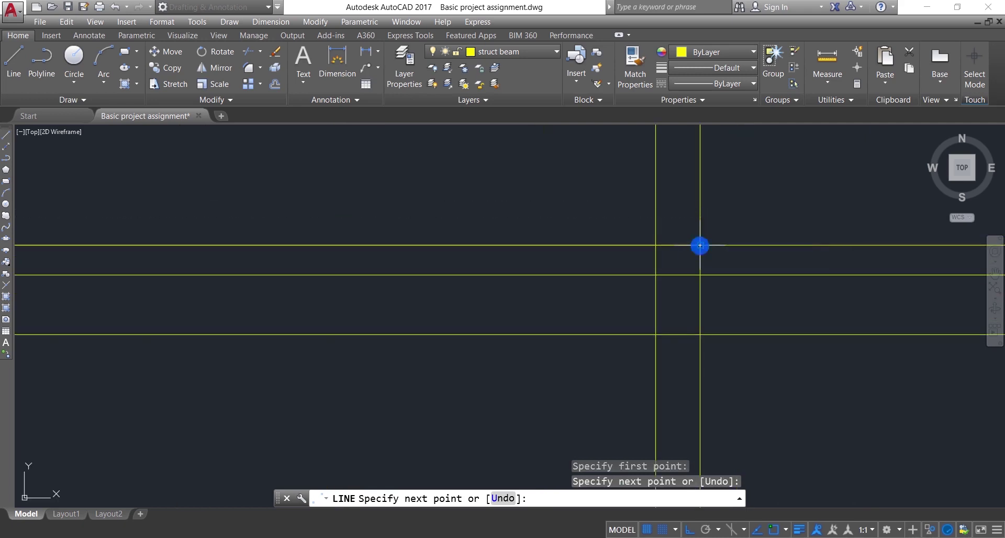
left_click(700, 335)
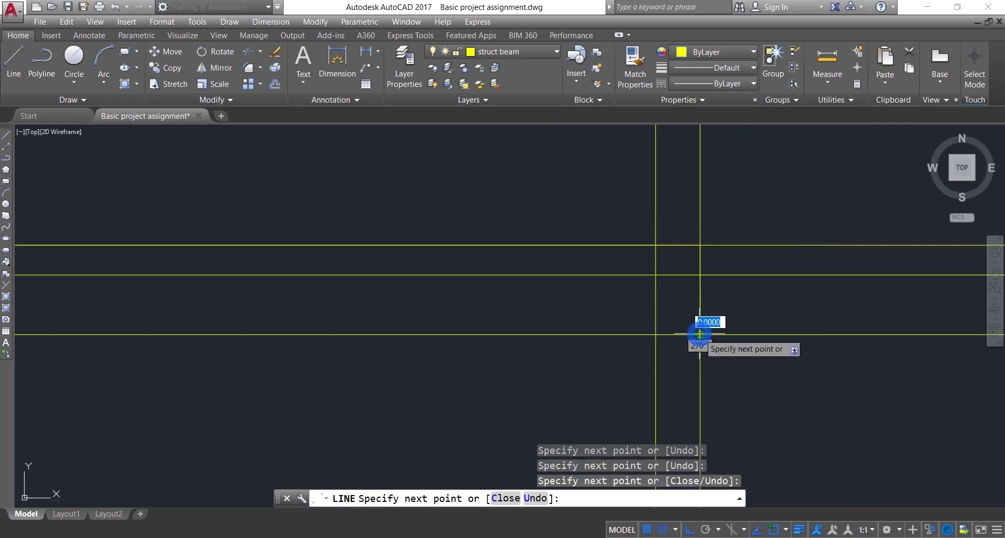
left_click(656, 335)
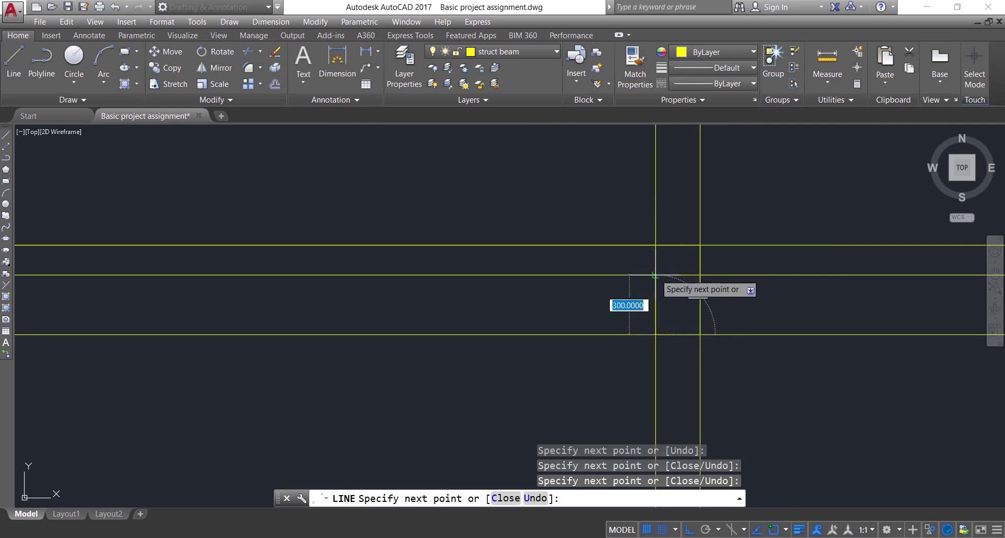
Continue the outline along the slab's underside to the middle beam and trace down, across and up around that beam.
scroll(549, 286, "down", 3)
scroll(467, 272, "up", 2)
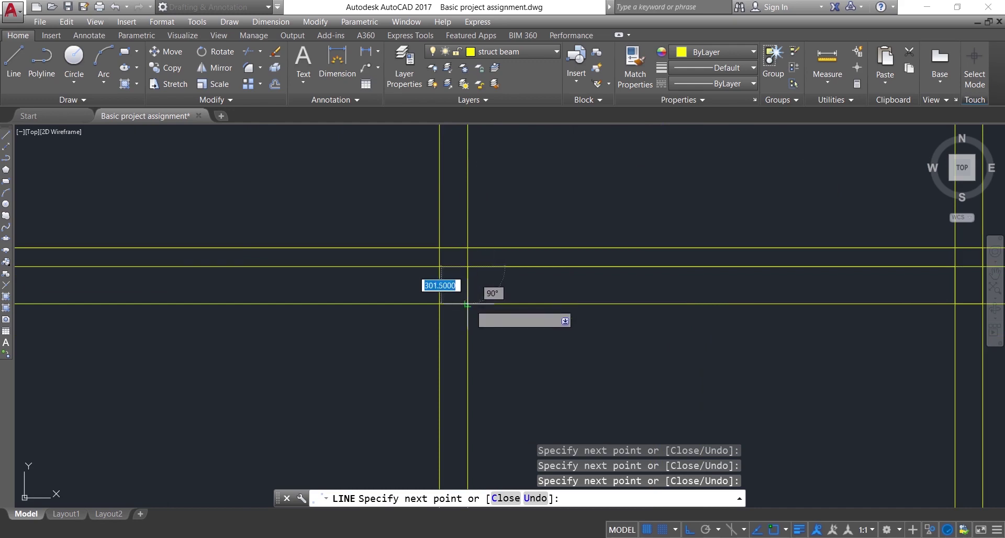
left_click(467, 304)
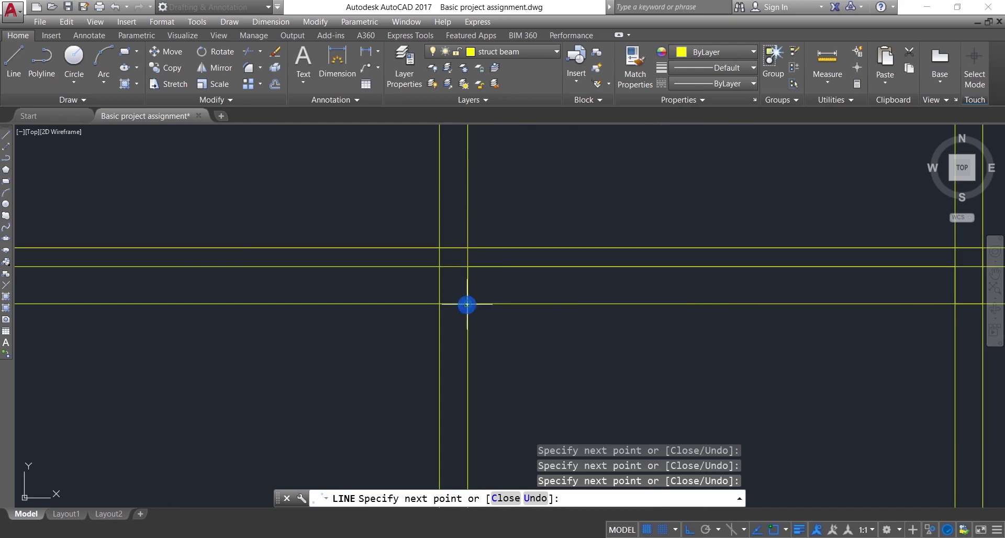
left_click(440, 304)
left_click(439, 267)
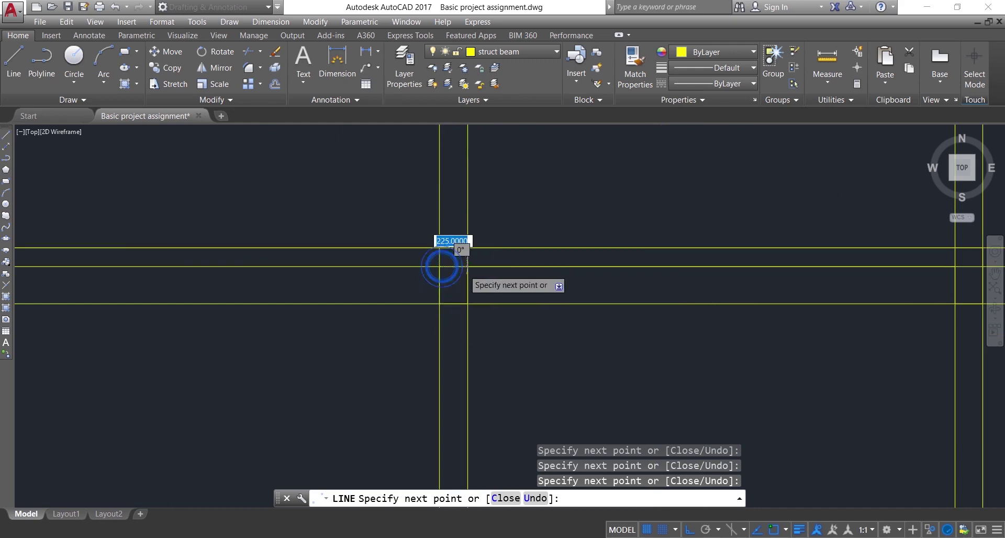
Continue the outline along the slab's underside to the grid A beam's inner face and close it along the beam's underside at the starting corner.
scroll(461, 272, "down", 5)
scroll(334, 268, "up", 5)
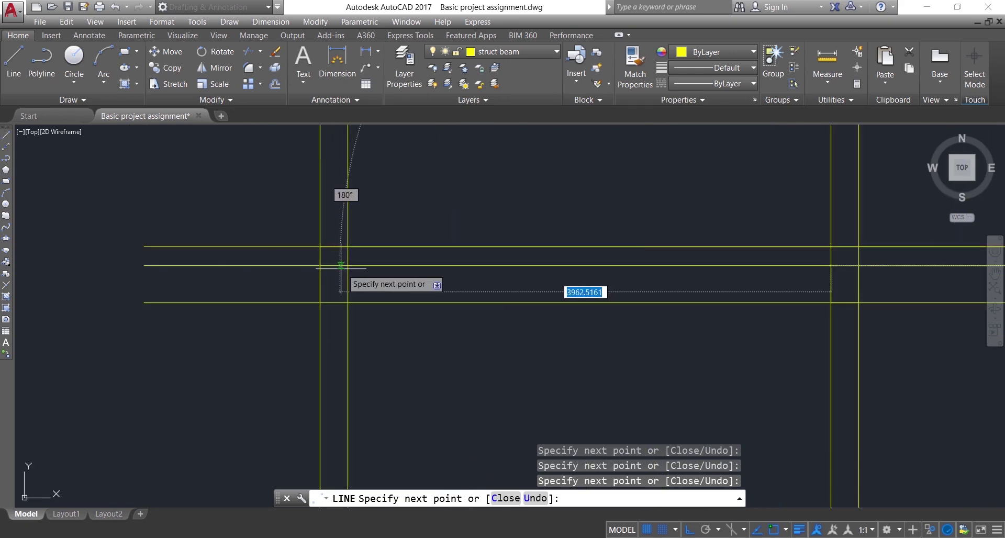
left_click(347, 265)
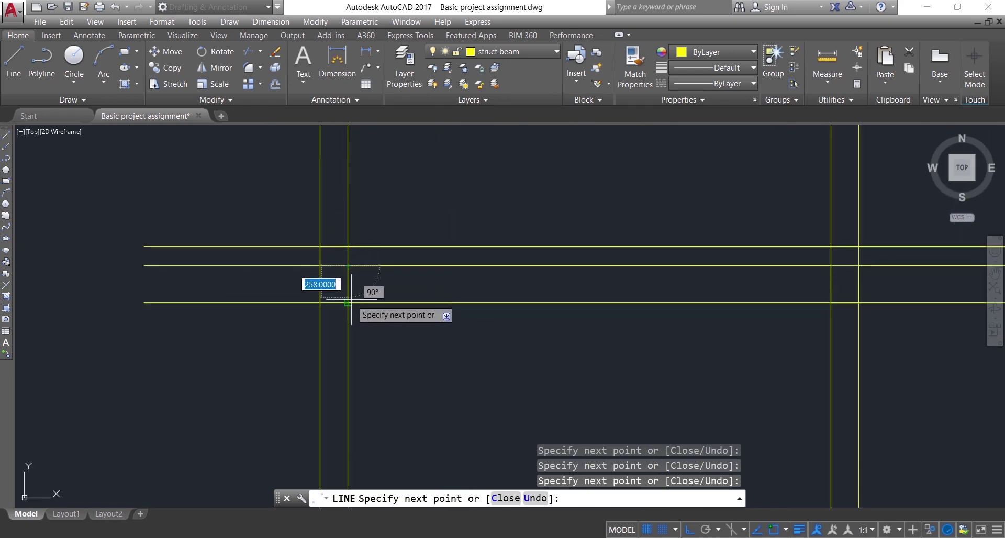
left_click(348, 302)
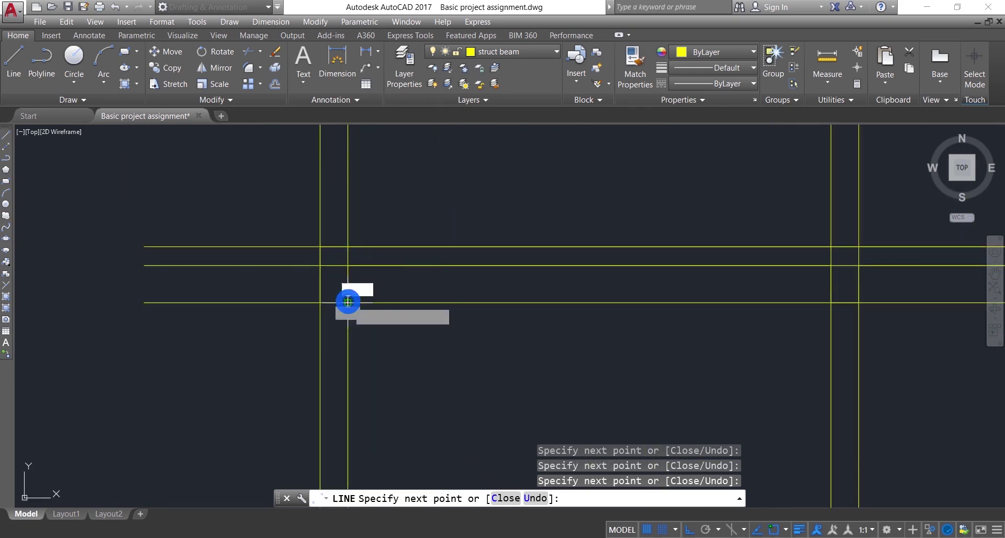
left_click(320, 303)
key("Escape")
Erase the three horizontal and six vertical construction lines, keeping the traced slab-and-beam outline.
left_click(273, 205)
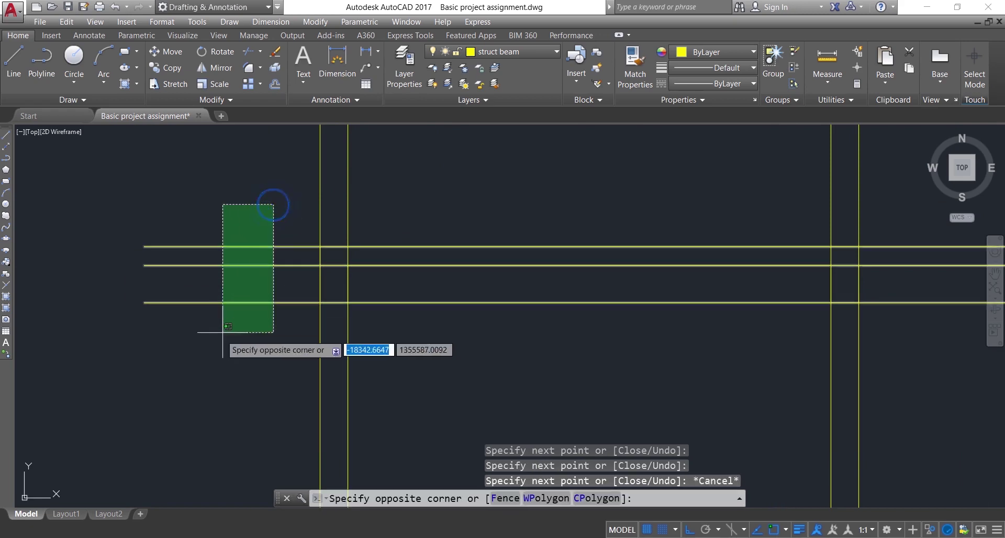
left_click(224, 334)
key("Delete")
scroll(268, 375, "down", 3)
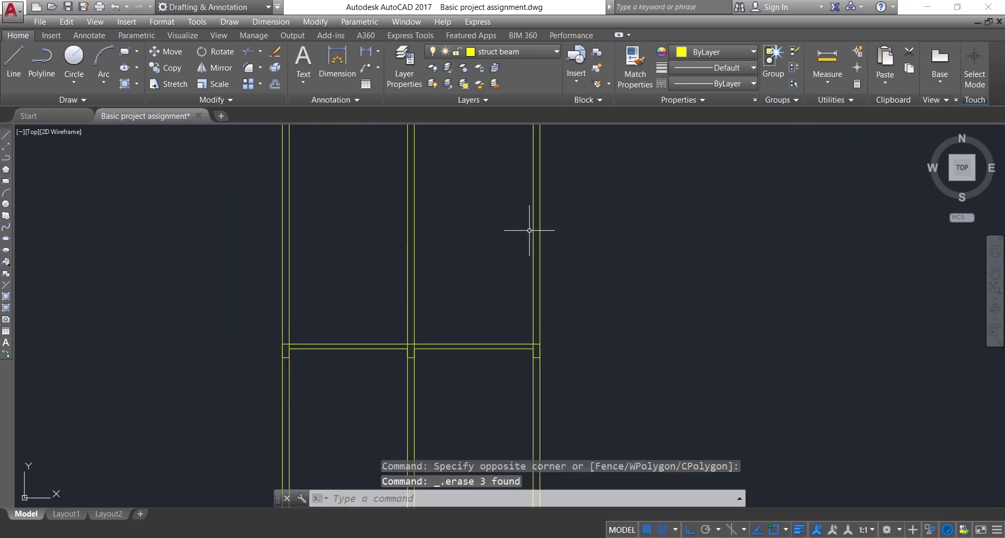
left_click(550, 217)
left_click(231, 273)
key("Delete")
scroll(359, 272, "down", 4)
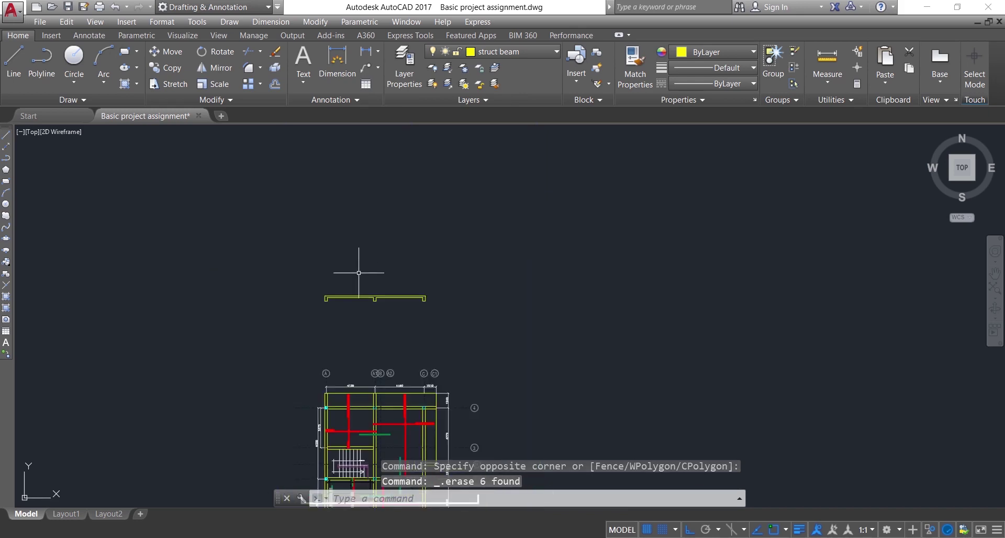
Examine the traced slab-and-beam outline and compare its beam positions with the plan below.
scroll(291, 312, "up", 5)
scroll(578, 296, "down", 3)
left_click_drag(532, 350, 453, 284)
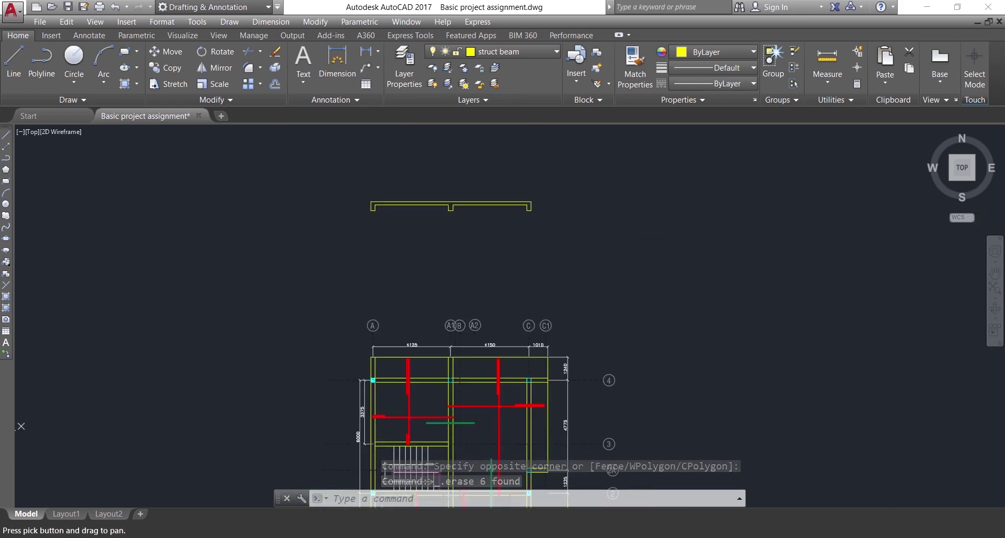
middle_click_drag(484, 306, 475, 287)
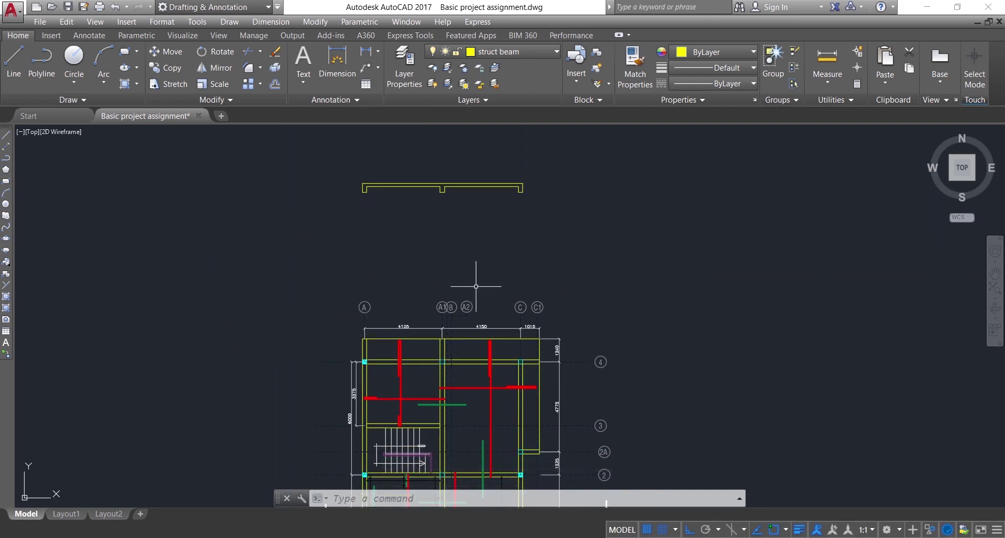
scroll(403, 178, "up", 7)
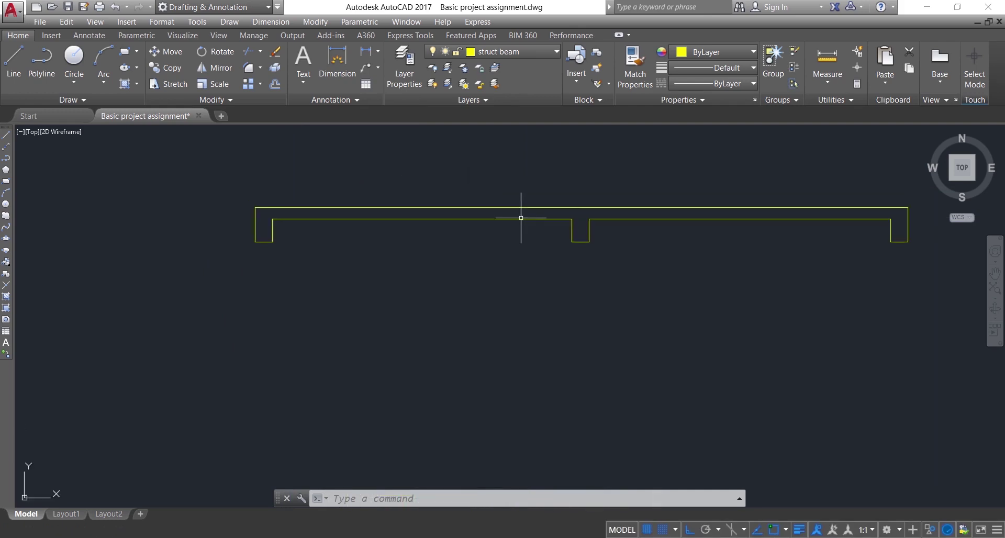
middle_click_drag(600, 240, 574, 241)
scroll(544, 205, "down", 2)
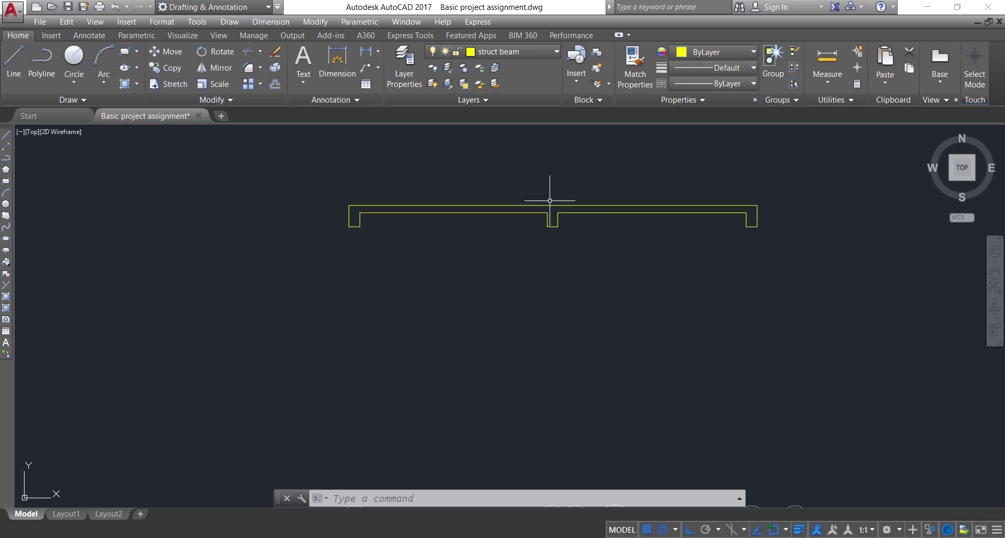
scroll(550, 200, "down", 4)
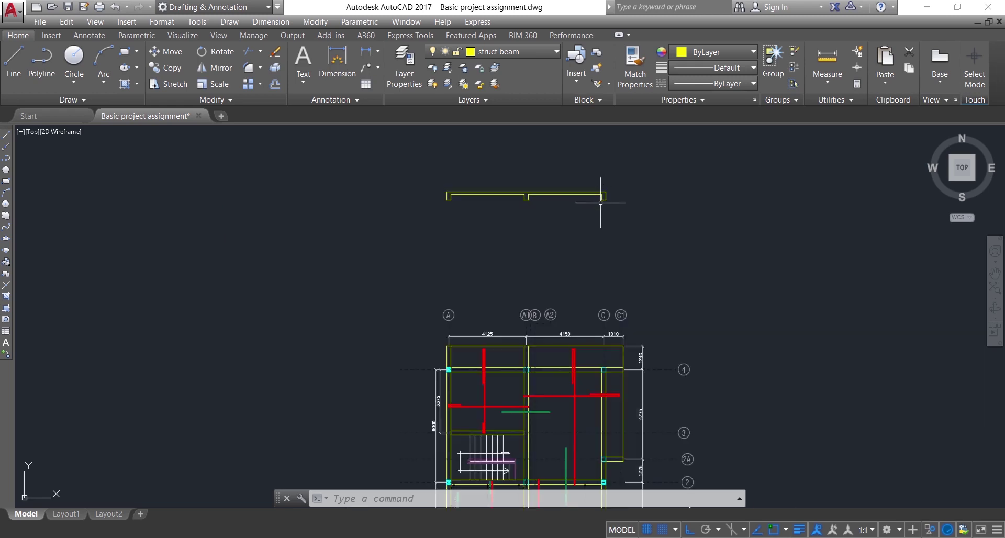
scroll(571, 195, "up", 6)
middle_click_drag(385, 191, 393, 213)
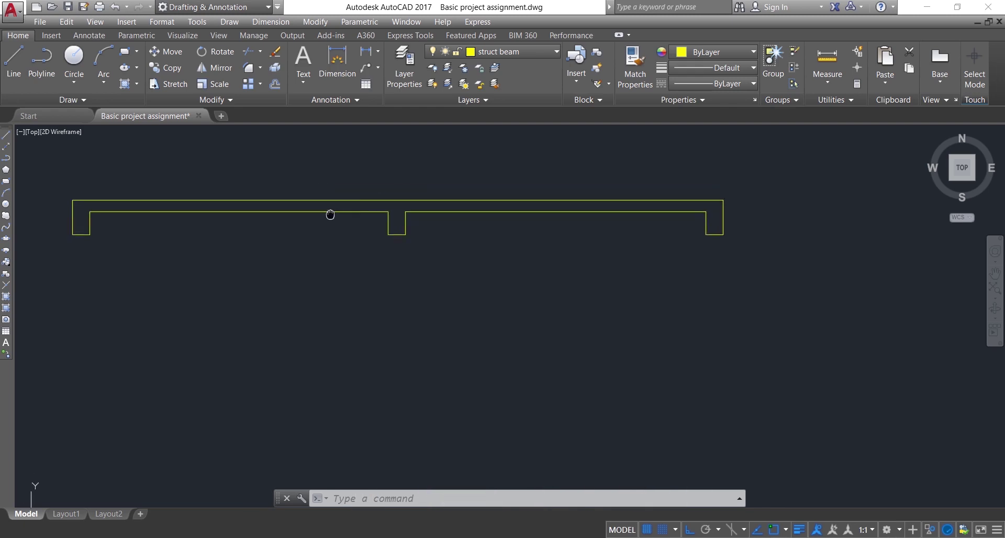
scroll(751, 197, "up", 2)
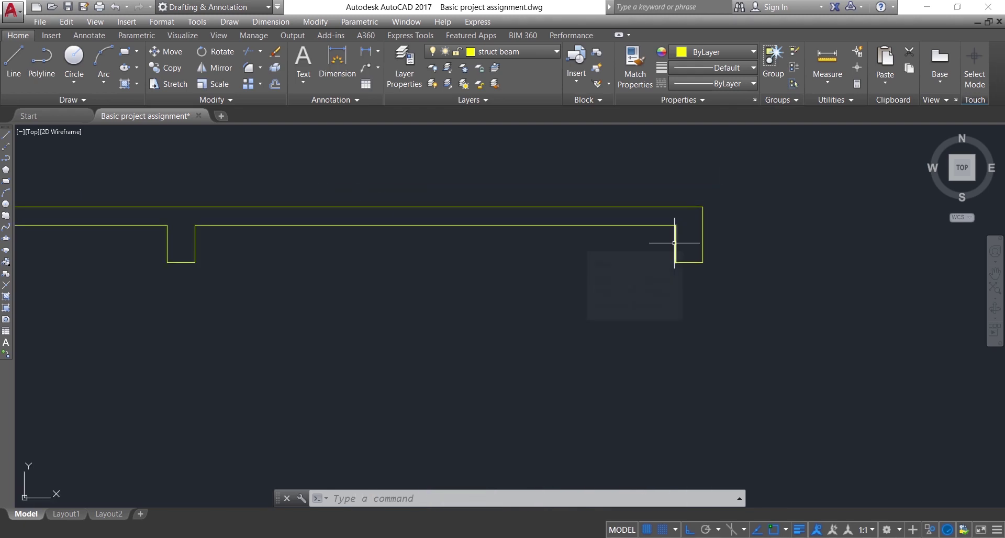
Draw a vertical line 25 long upward from the slab's underside at the grid C beam's inner corner.
key("Return")
scroll(675, 237, "up", 6)
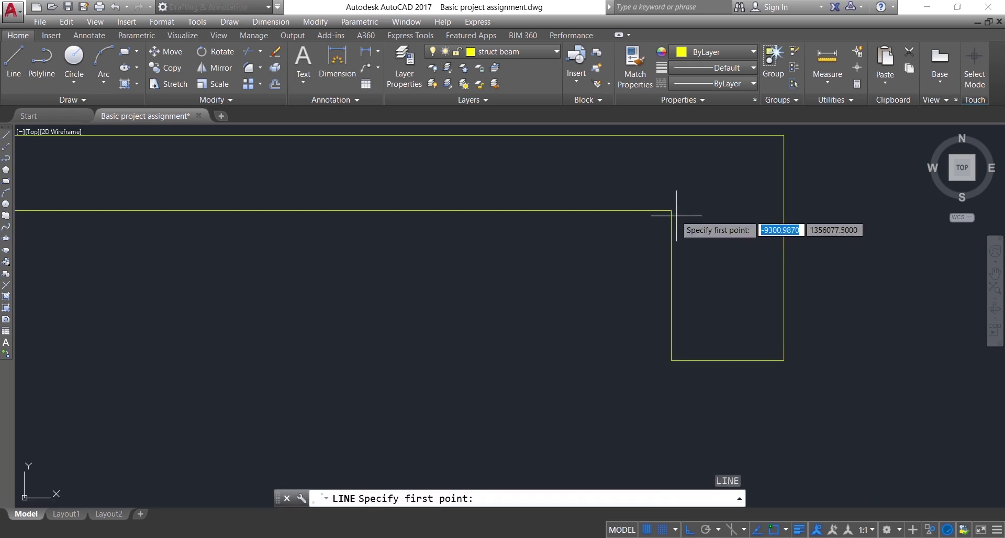
left_click(672, 211)
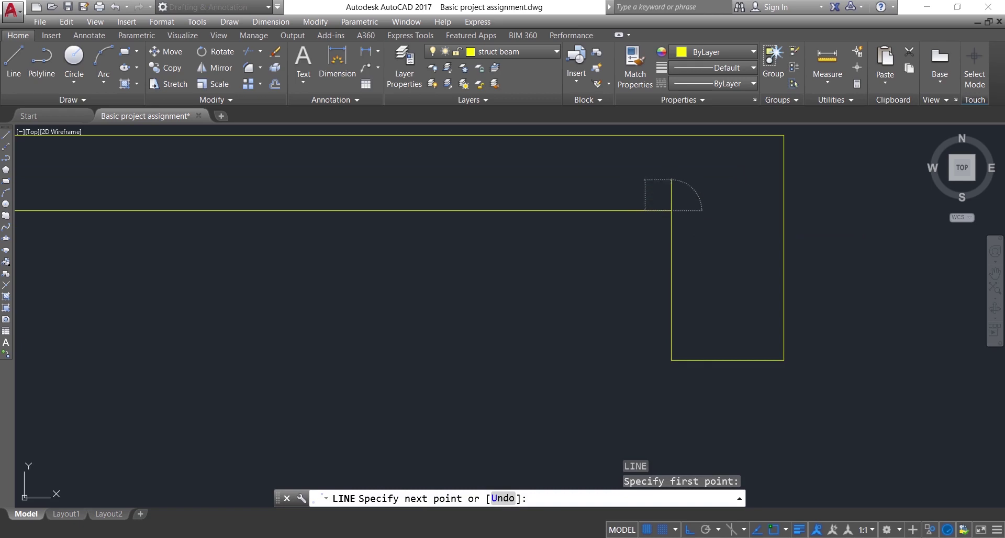
type("25")
key("Return")
key("Escape")
Copy the 25-long vertical line from the grid C beam's inner corner to the grid A beam's inner corner.
scroll(695, 203, "up", 3)
left_click(695, 203)
left_click(647, 243)
type("CO")
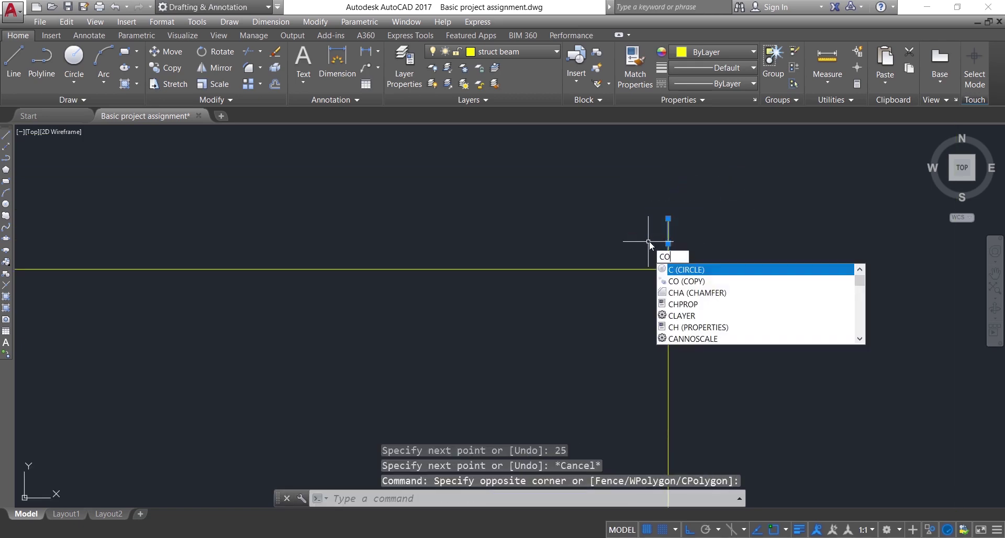
key("Return")
left_click(668, 268)
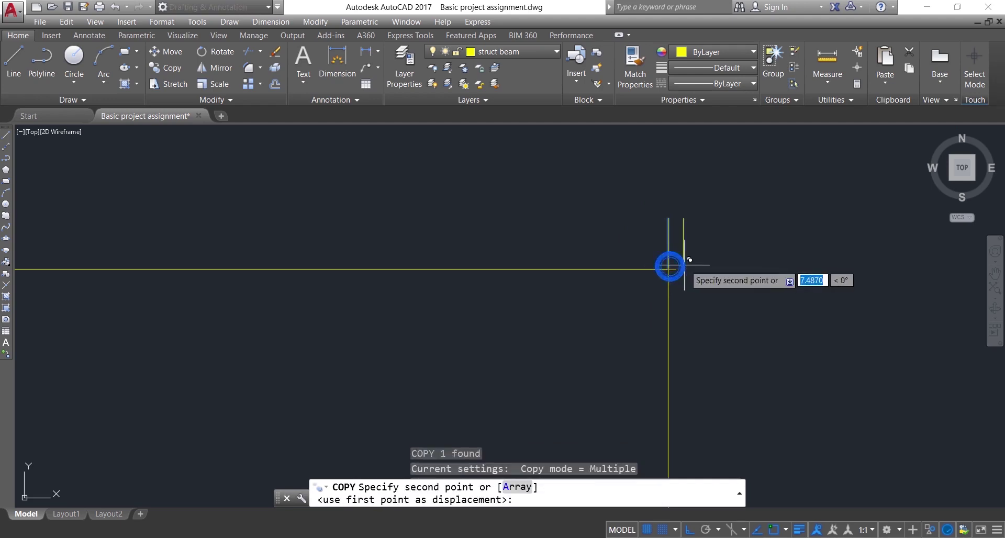
scroll(668, 267, "down", 3)
scroll(575, 242, "down", 3)
scroll(440, 240, "up", 5)
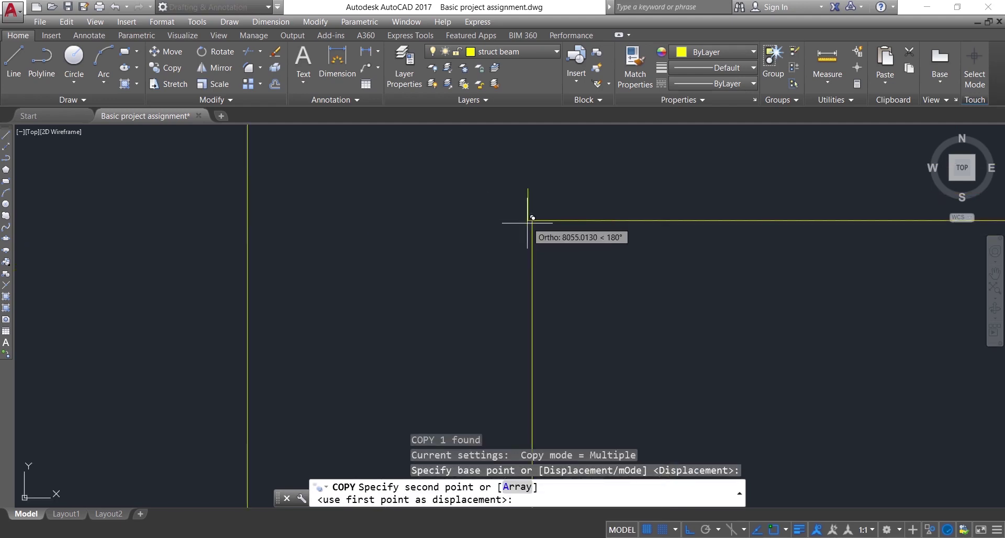
left_click(532, 219)
key("Escape")
scroll(450, 222, "down", 6)
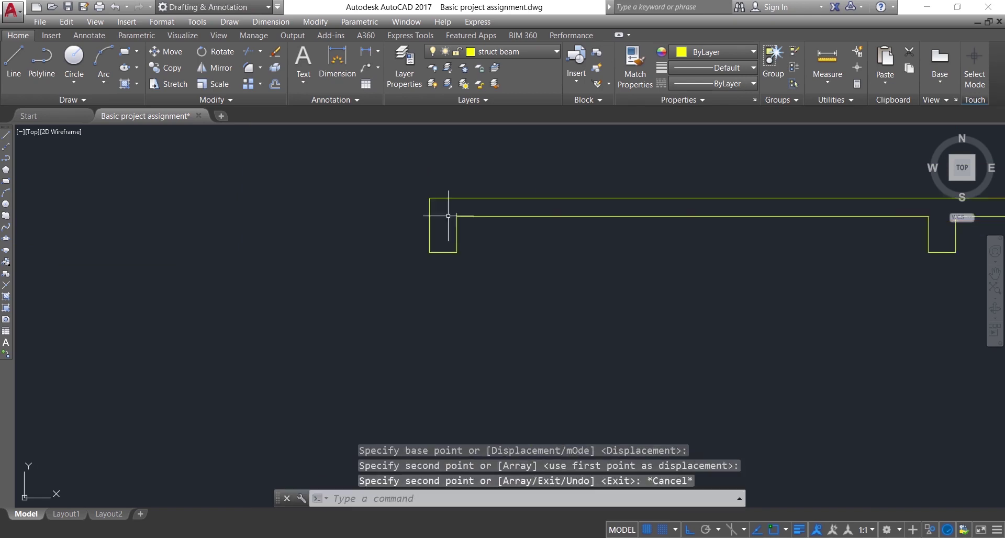
Move the white section line between grids 1 and 2 straight up on the plan, clear of the horizontal red slab bar.
scroll(668, 331, "down", 3)
middle_click_drag(668, 332, 543, 177)
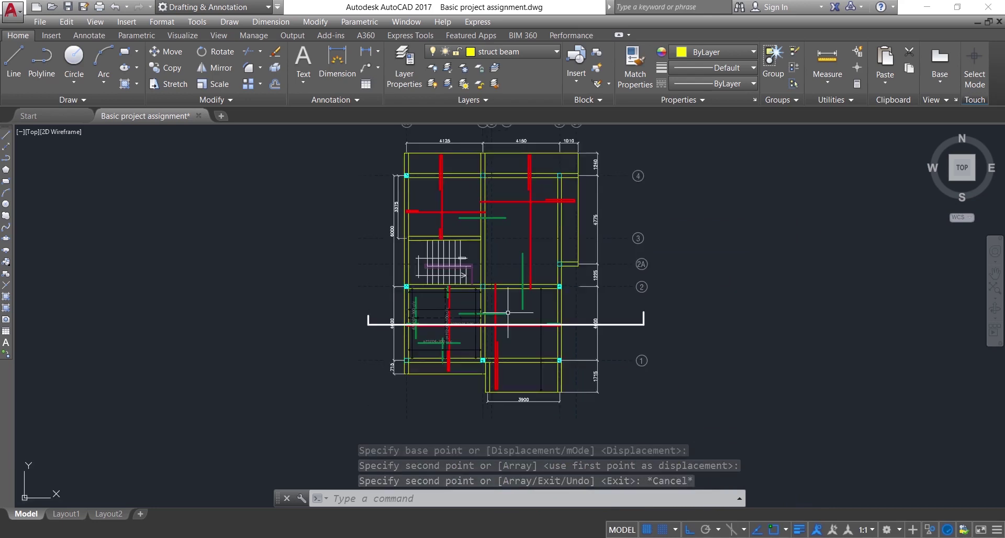
scroll(507, 312, "up", 4)
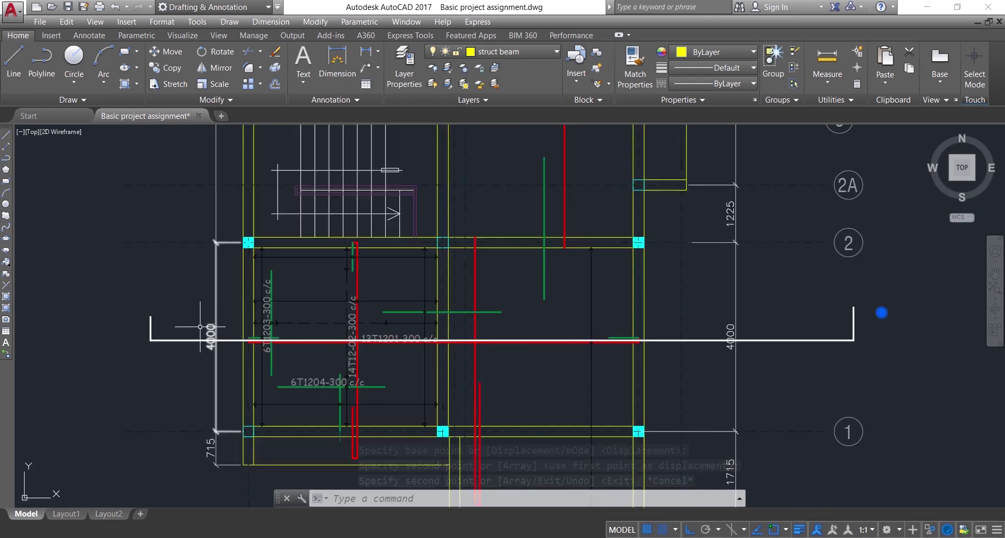
left_click(193, 286)
left_click(132, 329)
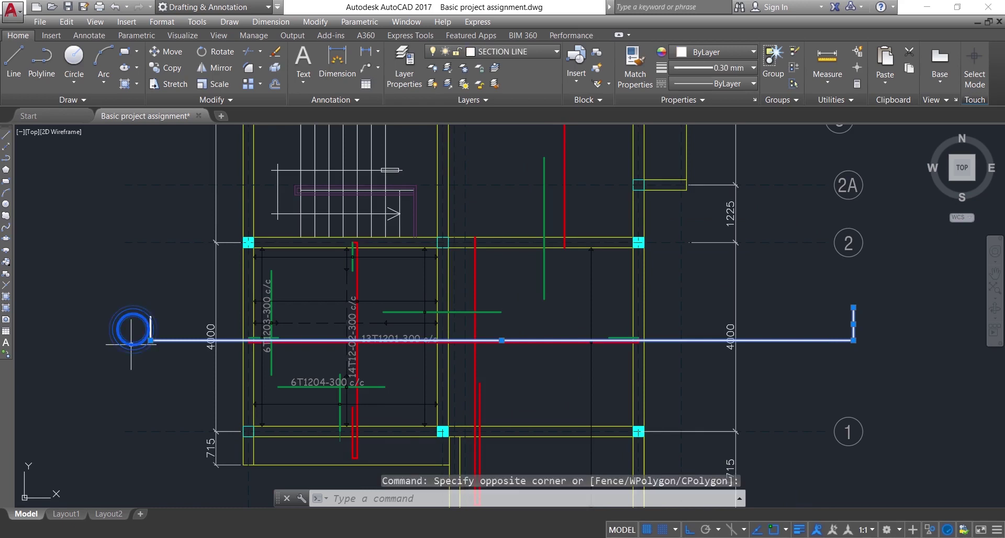
scroll(131, 343, "up", 4)
type("m")
key("Return")
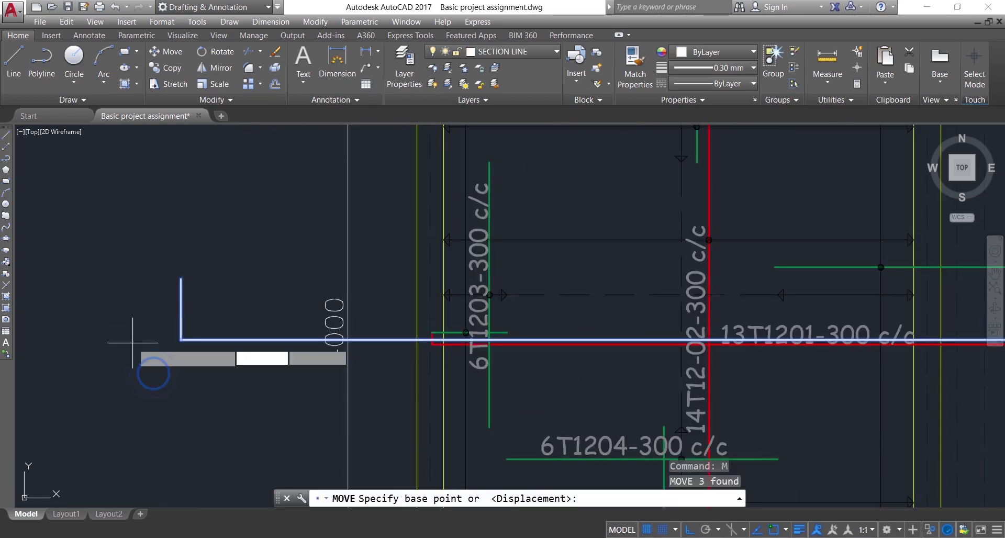
left_click(150, 373)
left_click(146, 332)
scroll(146, 332, "down", 4)
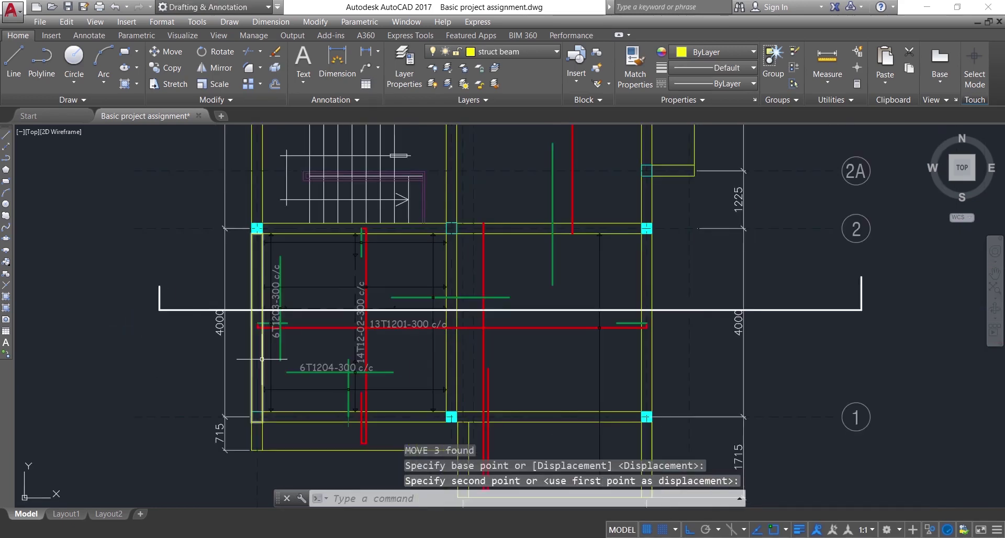
Copy the plan's horizontal 13T1201 bar with its end hooks and green top bars vertically into the section, seated on the grid C beam's 25 cover line.
scroll(335, 327, "up", 2)
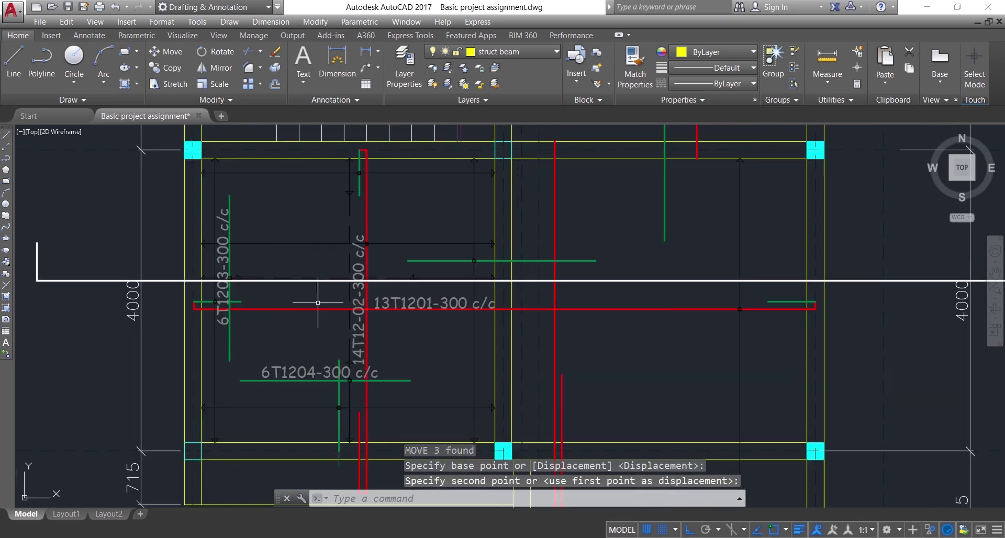
scroll(354, 409, "up", 4)
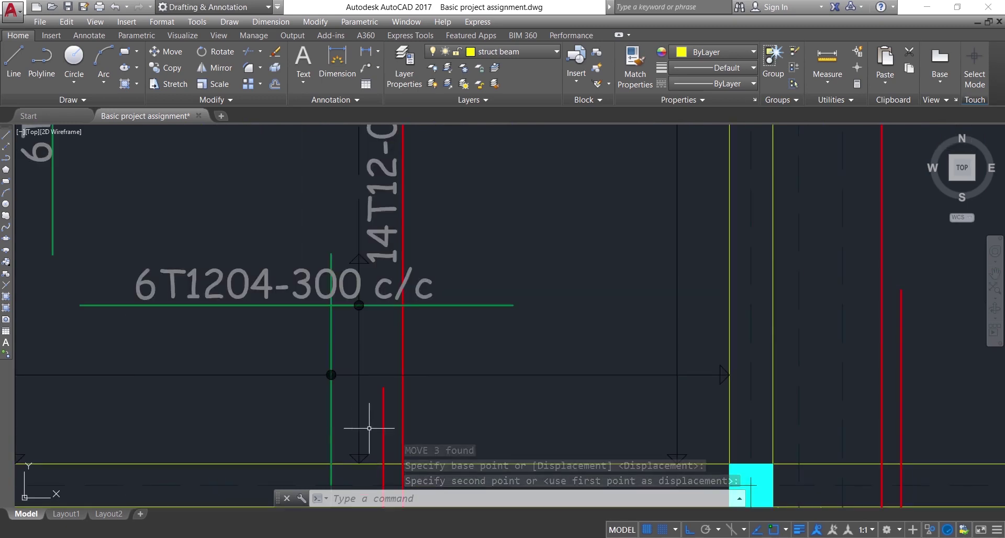
scroll(345, 389, "down", 4)
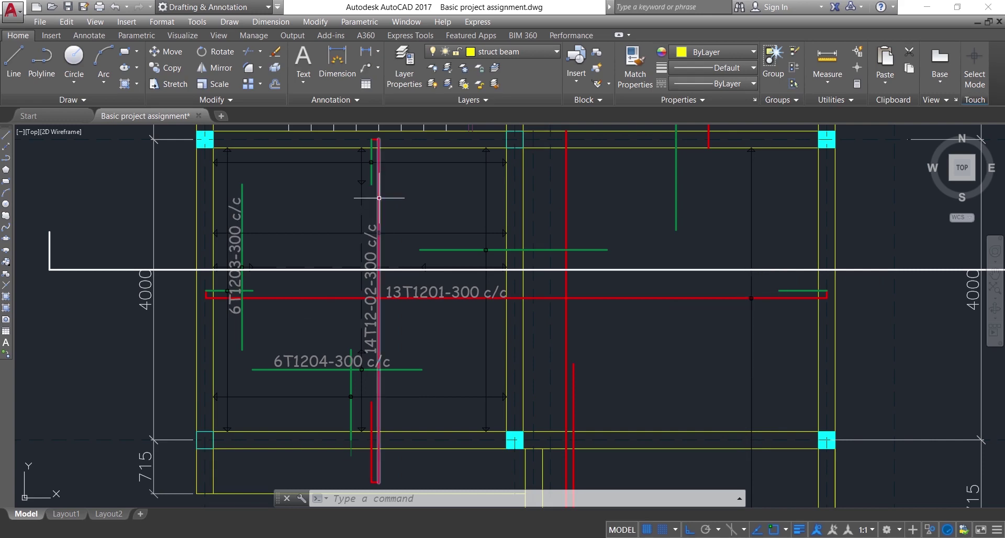
middle_click_drag(516, 359, 473, 354)
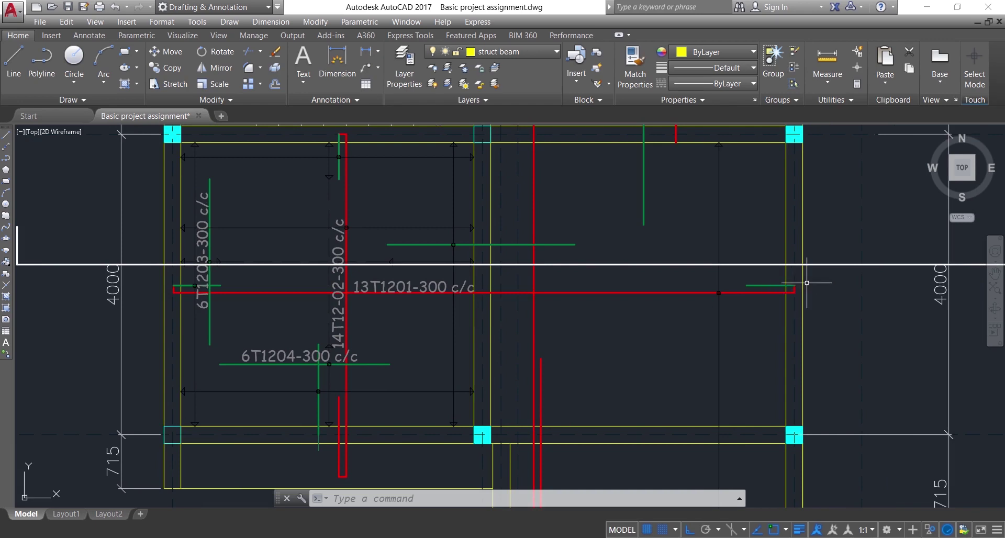
scroll(807, 283, "up", 6)
left_click(757, 309)
left_click(684, 314)
left_click(639, 359)
left_click(637, 276)
left_click(624, 292)
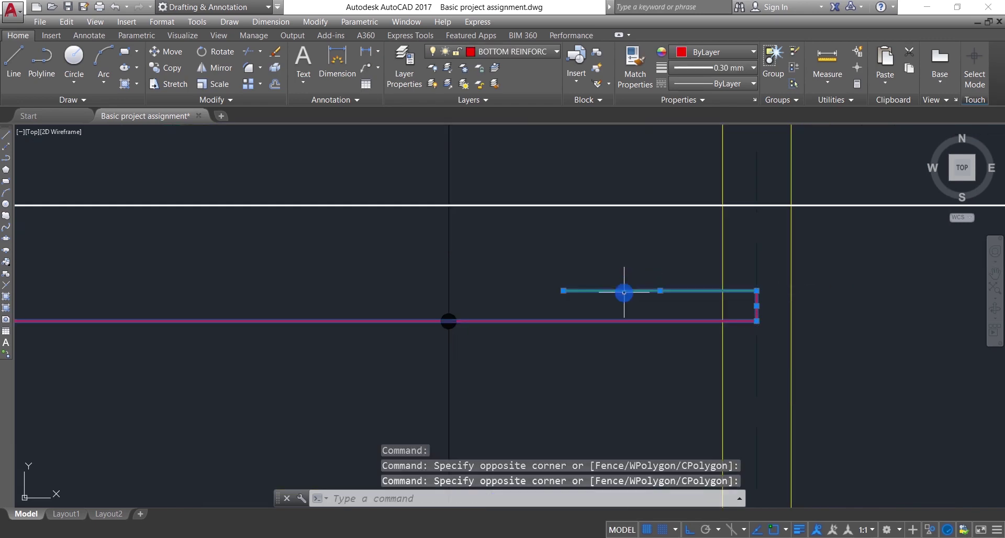
scroll(713, 259, "down", 6)
scroll(149, 294, "up", 10)
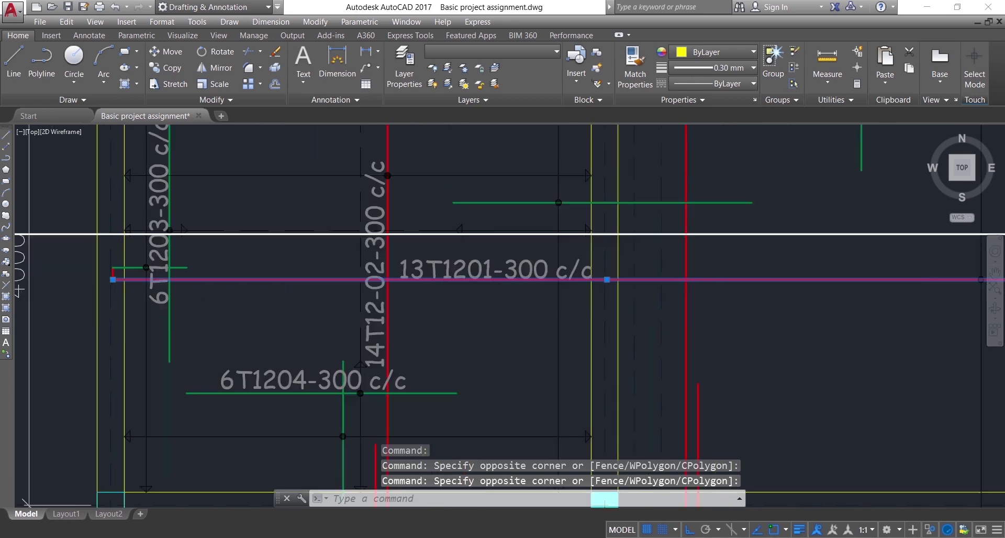
left_click(343, 275)
left_click(333, 299)
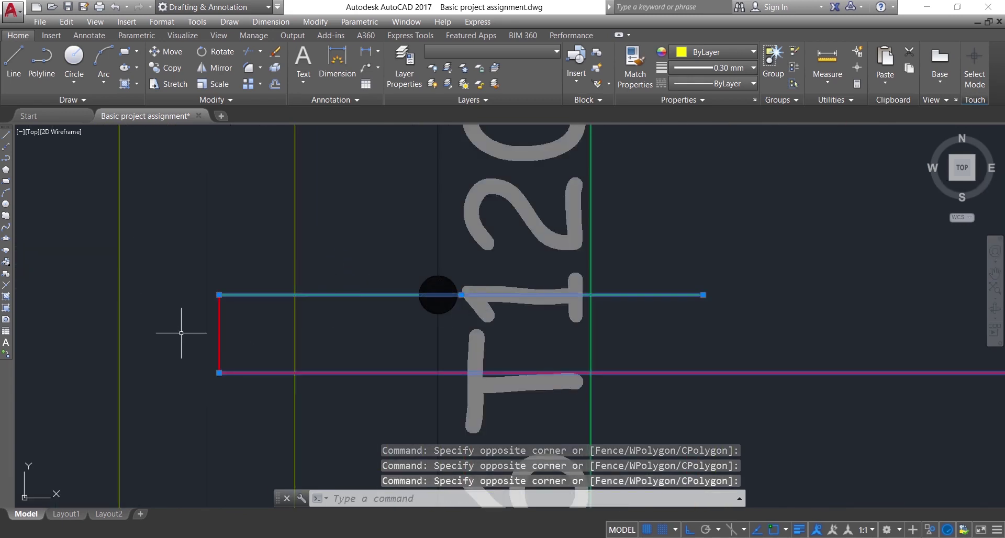
left_click(217, 326)
scroll(217, 321, "down", 6)
scroll(218, 317, "up", 4)
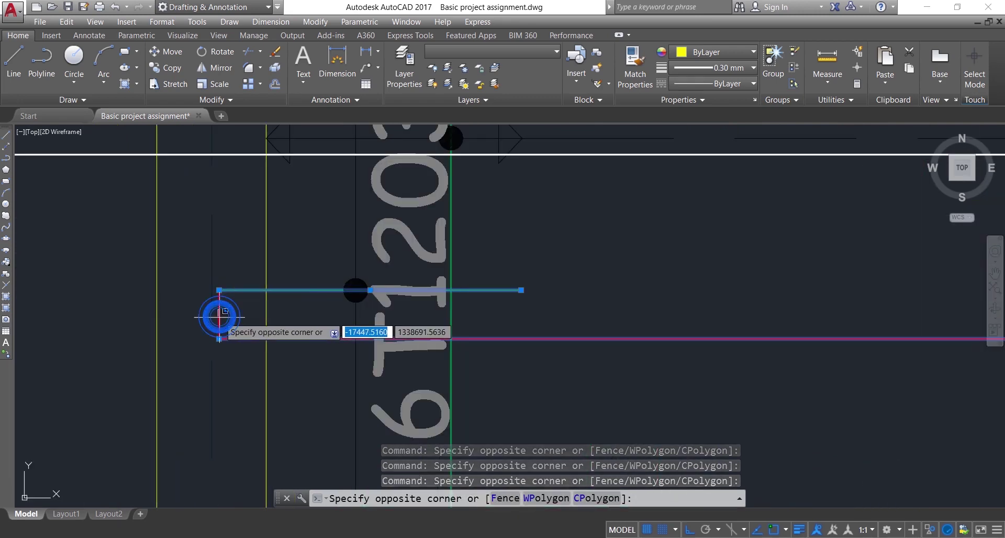
left_click(218, 316)
left_click(219, 317)
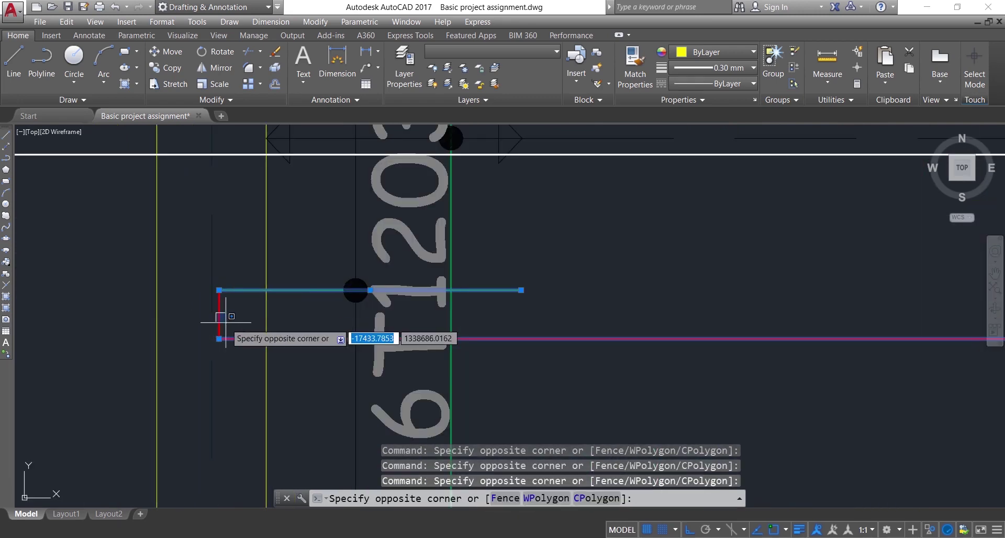
left_click(217, 320)
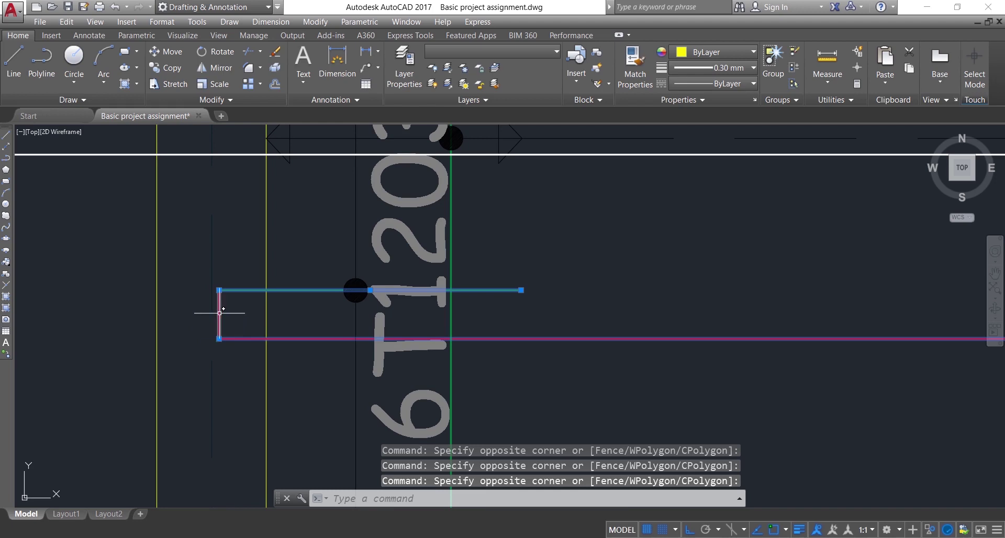
scroll(220, 314, "down", 10)
middle_click_drag(659, 351, 601, 361)
type("O")
key("Return")
scroll(670, 340, "up", 8)
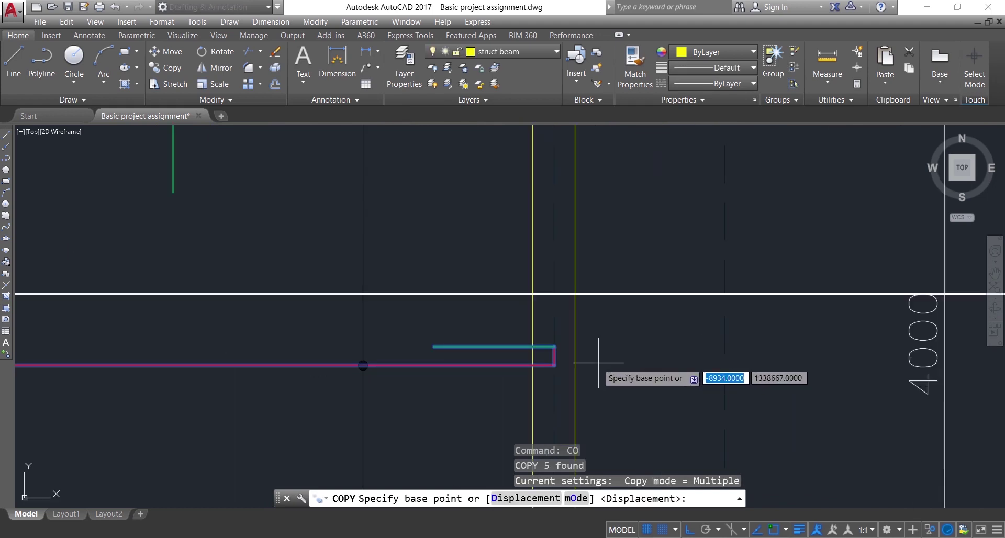
left_click(554, 365)
scroll(556, 361, "down", 8)
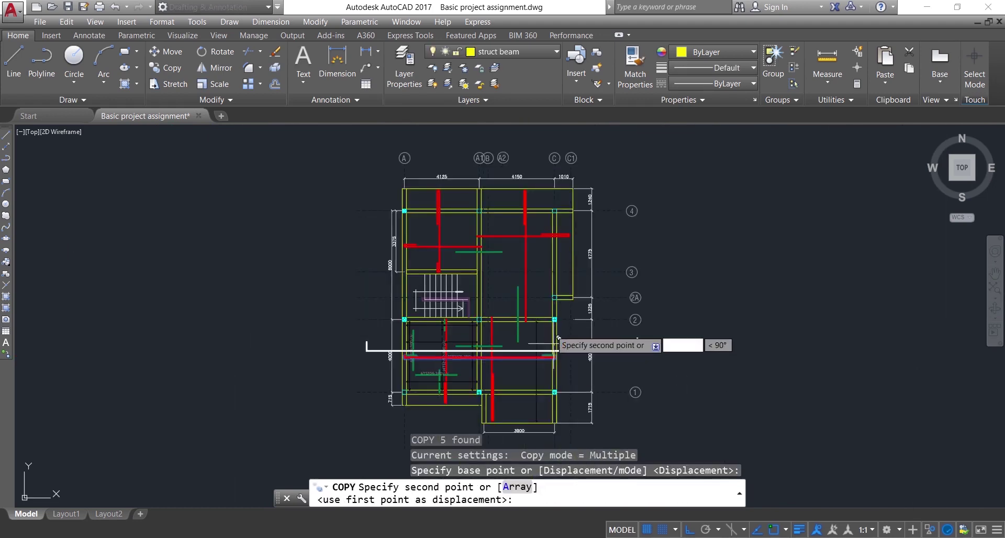
scroll(559, 339, "down", 2)
scroll(550, 220, "up", 8)
scroll(598, 185, "up", 8)
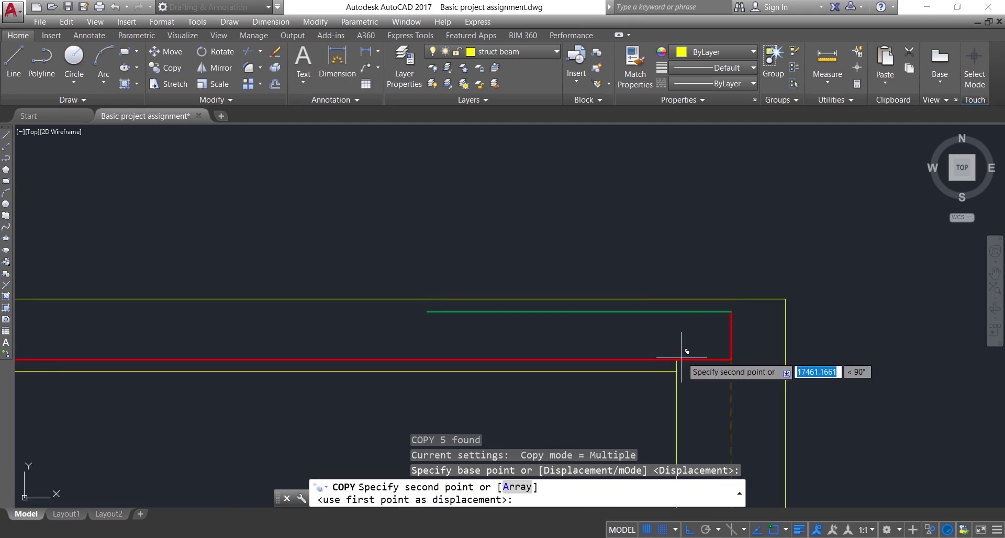
left_click(730, 357)
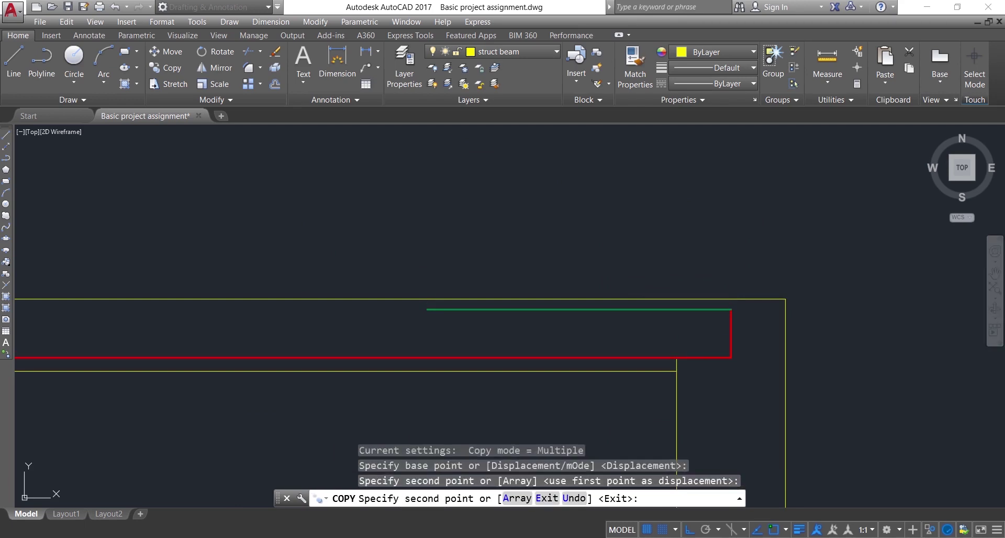
key("Escape")
Examine the copied bars' fit inside the section at both end beams and over the middle beam.
scroll(576, 233, "down", 5)
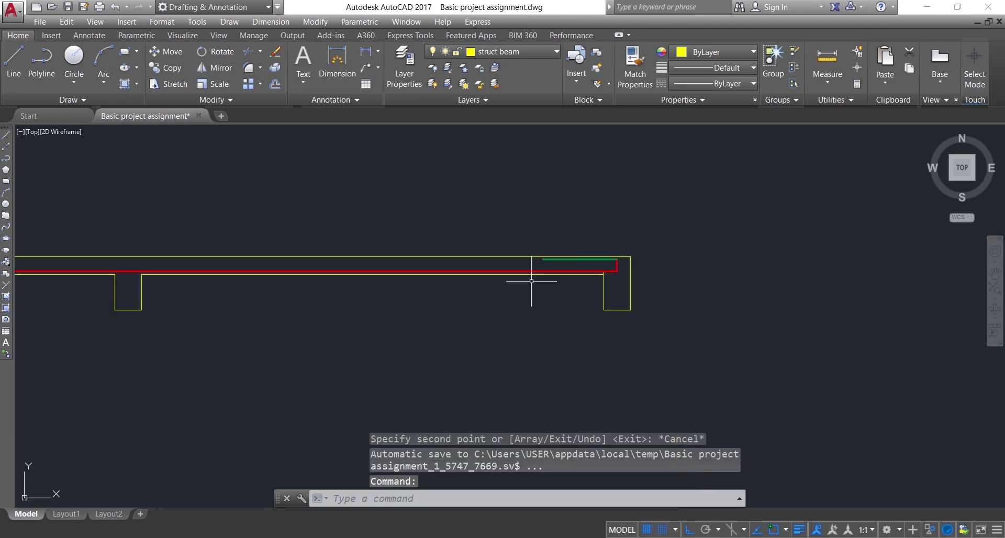
scroll(580, 270, "up", 8)
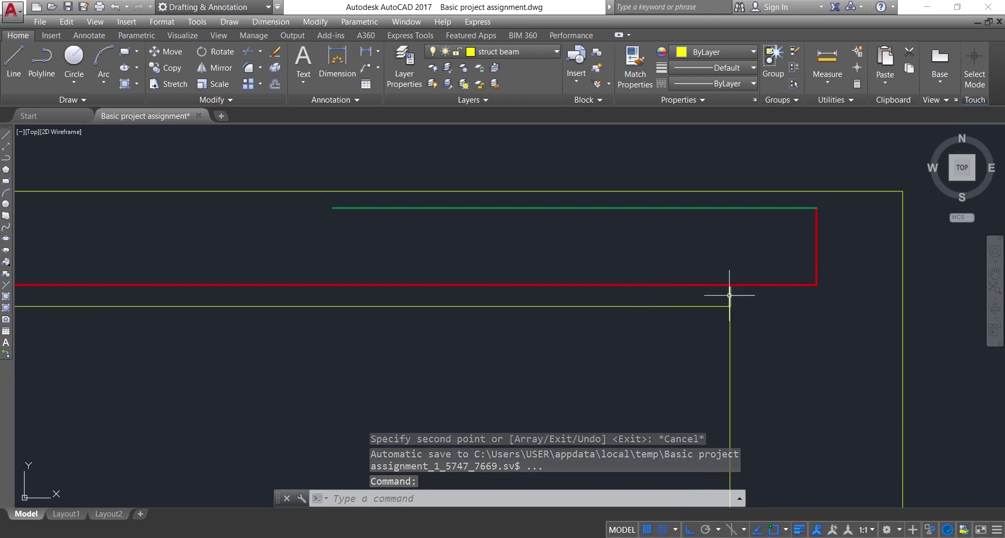
scroll(818, 287, "down", 6)
middle_click_drag(495, 375, 700, 281)
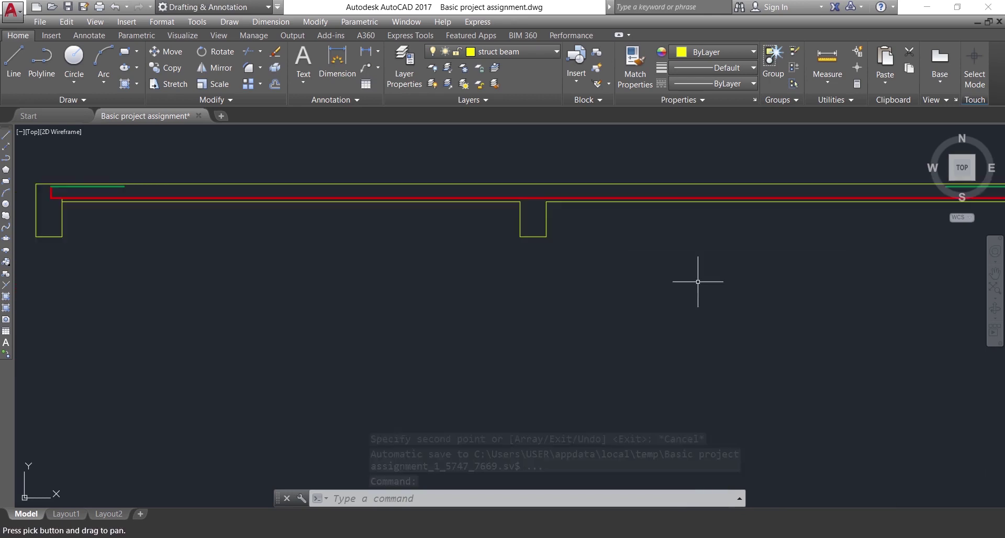
scroll(561, 236, "down", 4)
scroll(562, 239, "up", 8)
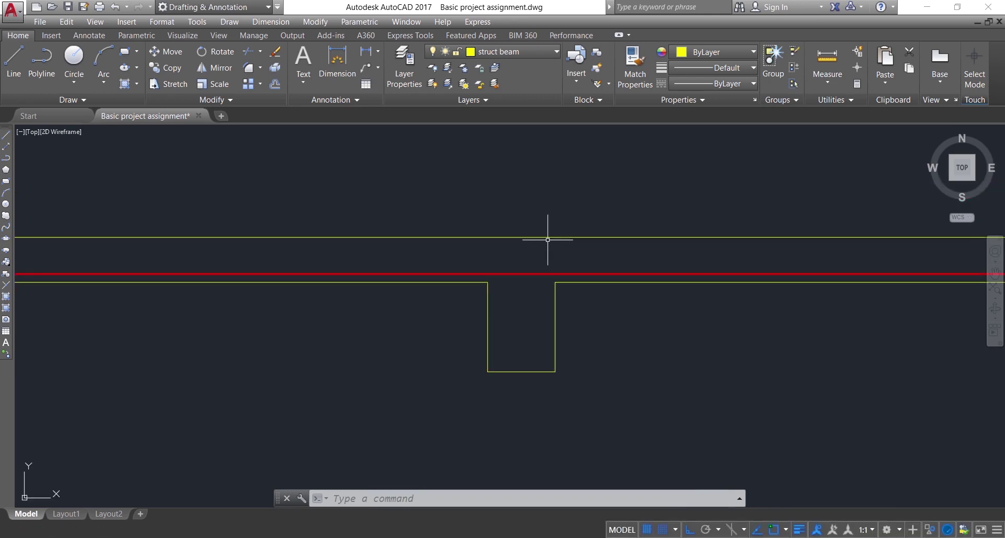
scroll(581, 236, "down", 5)
Copy the plan's horizontal green bar crossing the middle beam straight up onto the section's slab top line.
mouse_move(551, 302)
middle_mouse_down()
mouse_move(532, 298)
mouse_move(527, 244)
middle_mouse_up()
middle_click_drag(534, 363, 518, 221)
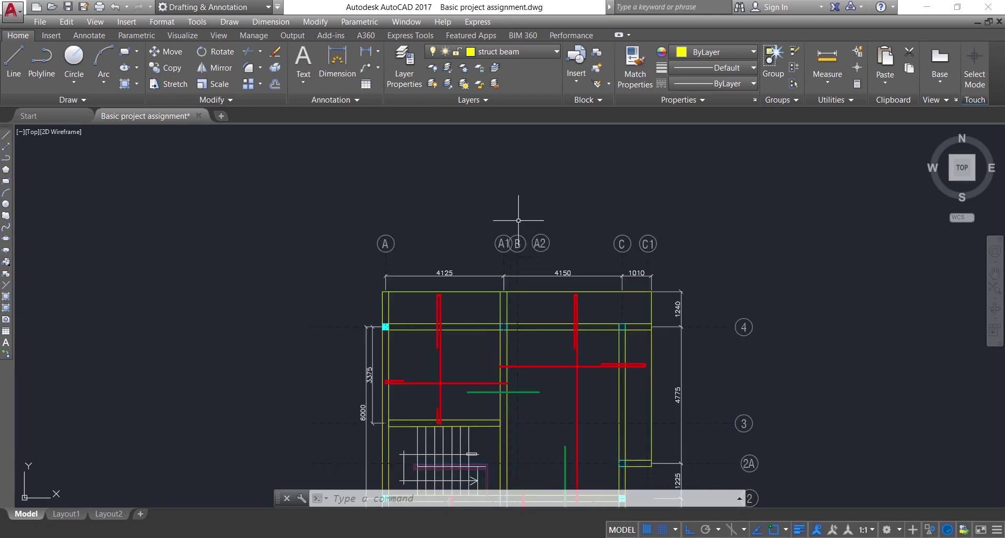
scroll(512, 354, "up", 4)
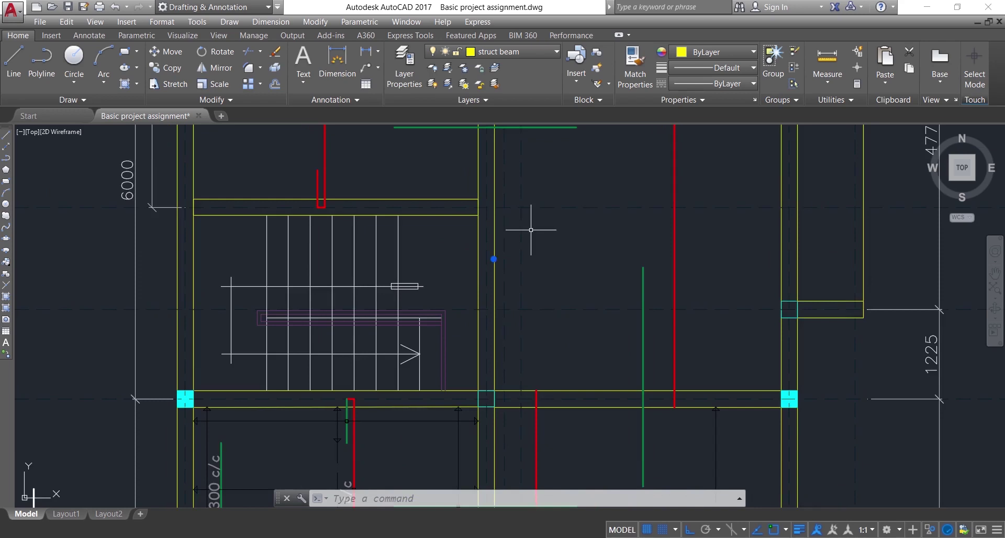
scroll(530, 229, "down", 6)
scroll(497, 273, "up", 8)
left_click(489, 260)
left_click(462, 285)
type("CO")
key("Return")
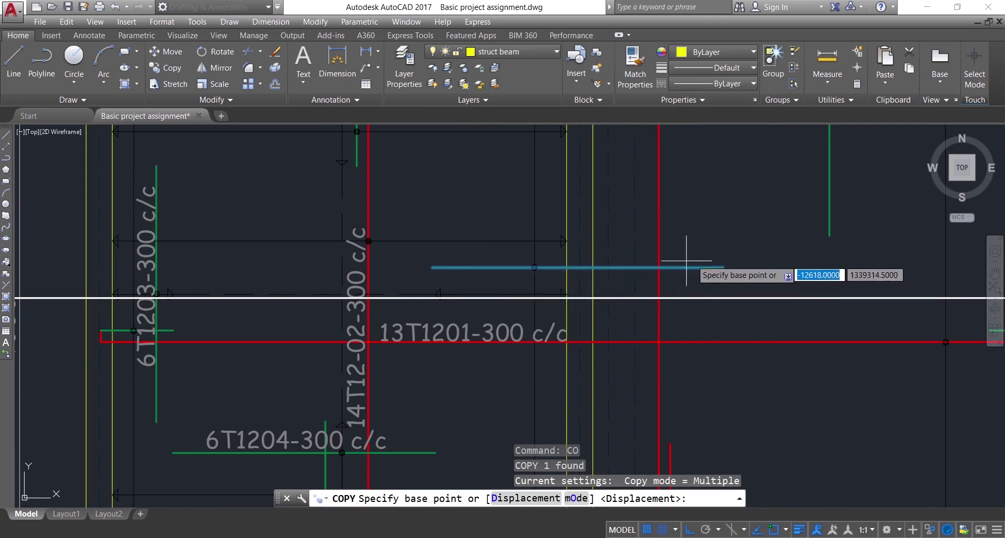
left_click(723, 268)
scroll(730, 271, "down", 5)
scroll(730, 246, "down", 3)
scroll(705, 181, "up", 6)
scroll(701, 188, "up", 5)
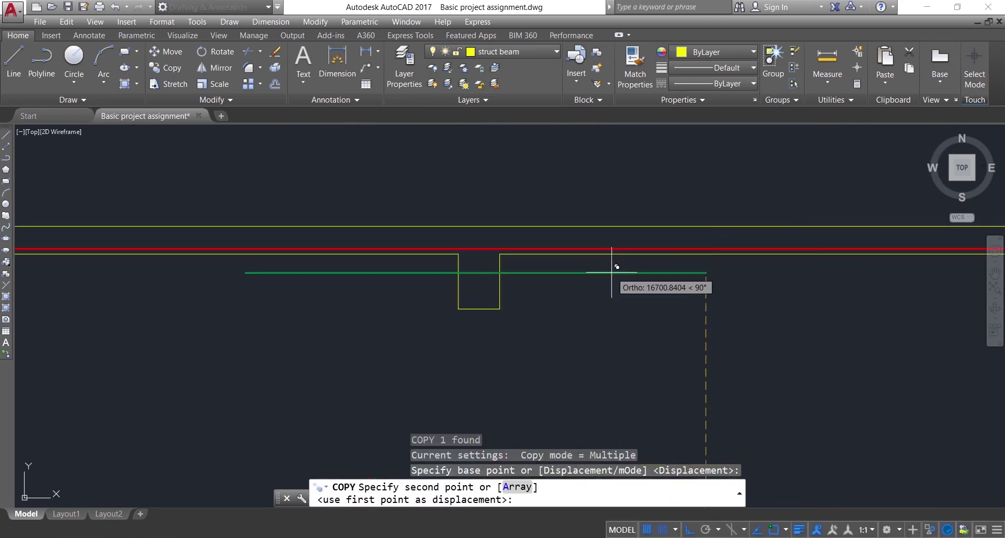
left_click(705, 227)
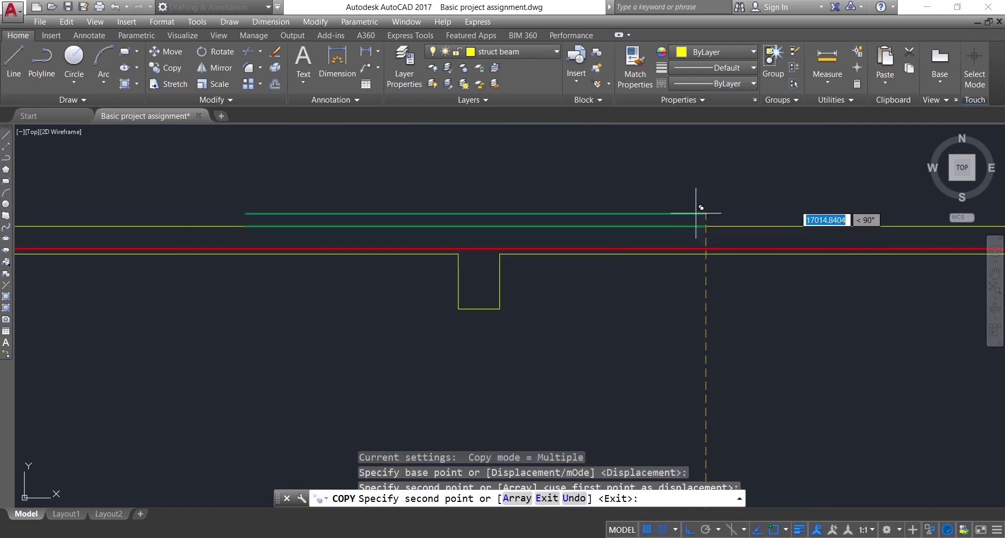
key("Escape")
Offset the copied green bar 25 downward into the slab and delete the original on the slab's top line.
left_click(490, 226)
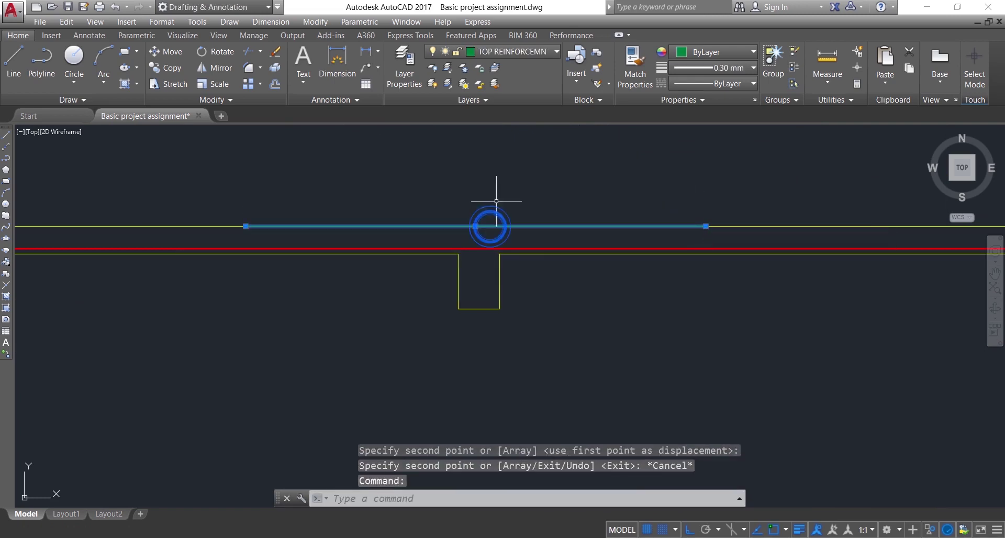
type("o")
key("Return")
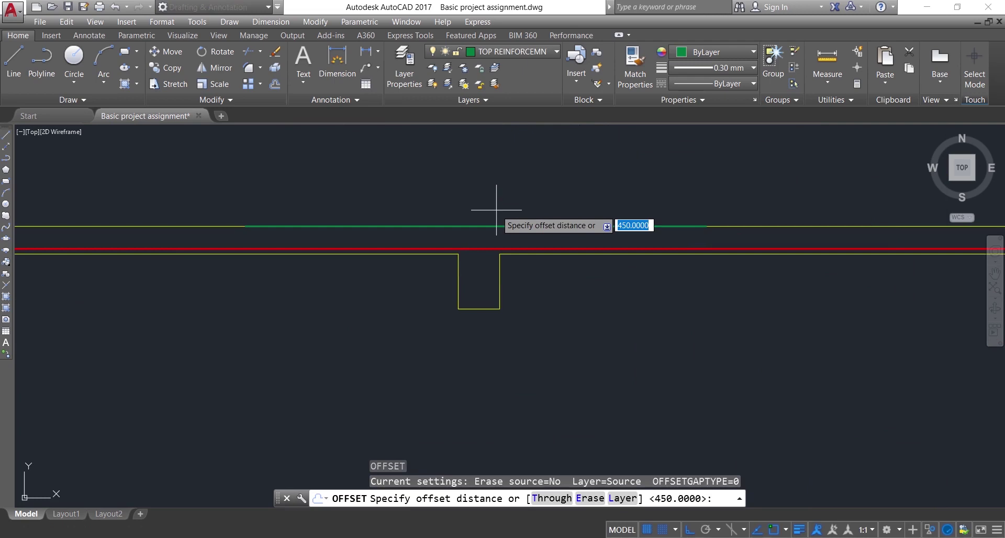
type("25")
key("Return")
left_click(491, 226)
left_click(556, 395)
key("Escape")
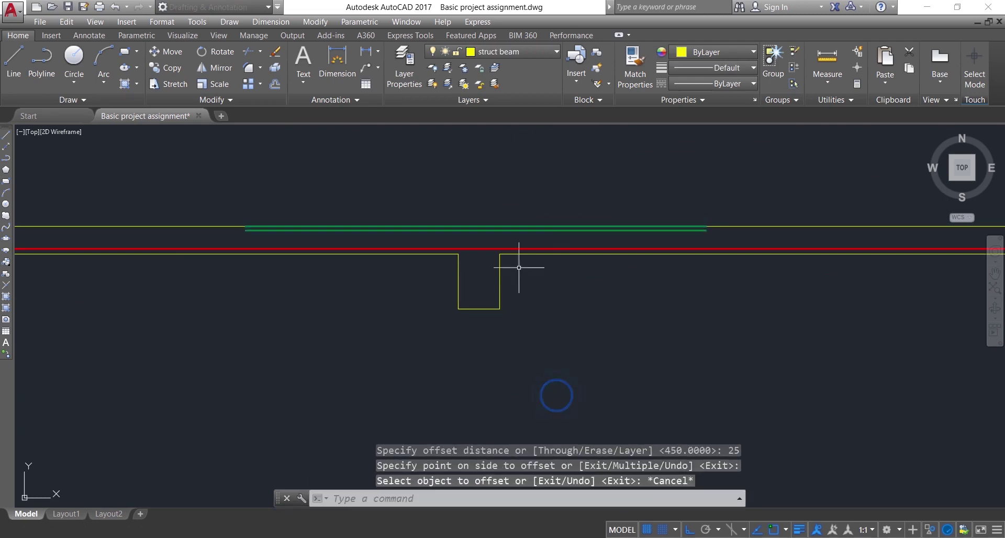
left_click(511, 225)
key("Delete")
Examine the section's placed reinforcement and compare it with the bars around the section line on the plan.
scroll(562, 243, "down", 2)
scroll(538, 224, "up", 3)
scroll(559, 288, "down", 5)
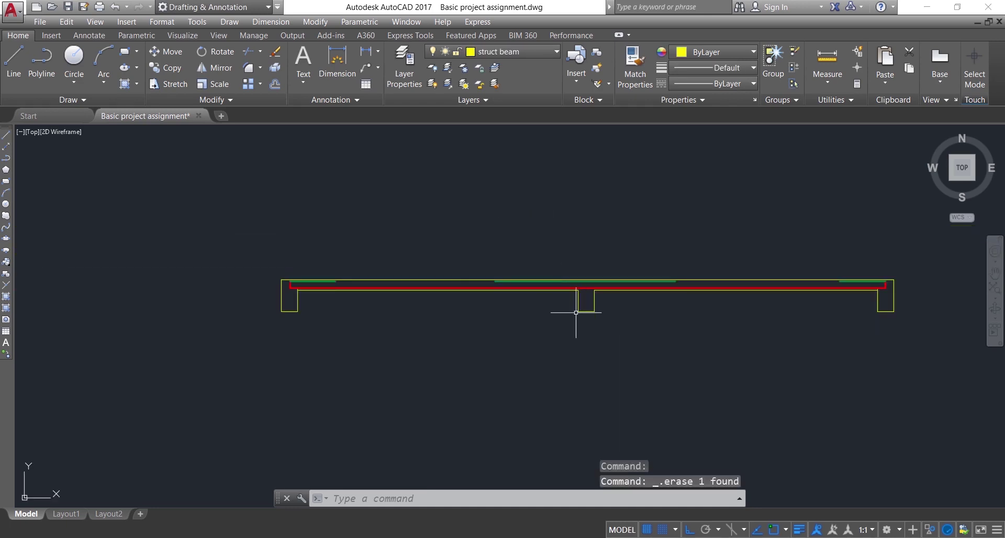
scroll(587, 363, "down", 3)
scroll(554, 366, "up", 1)
scroll(531, 256, "up", 5)
scroll(526, 258, "down", 7)
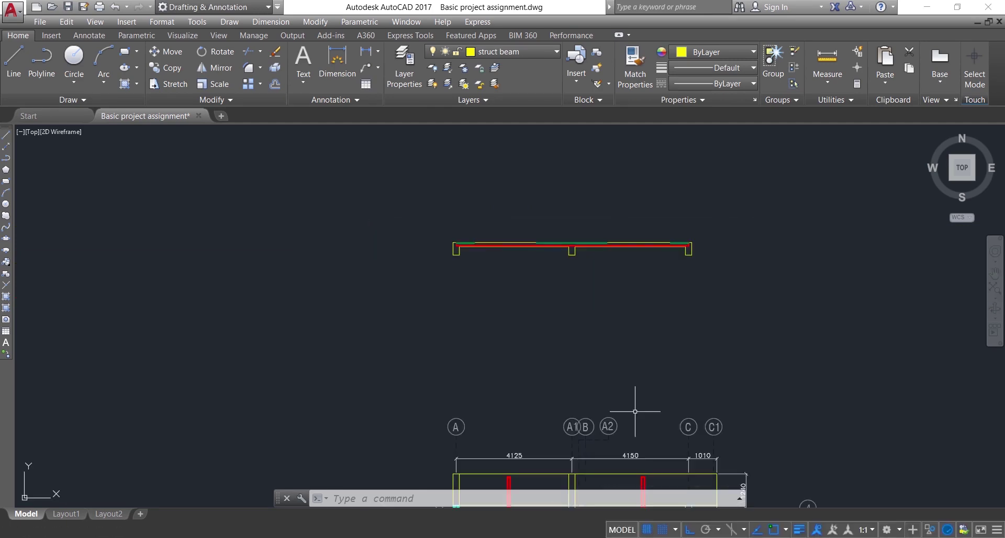
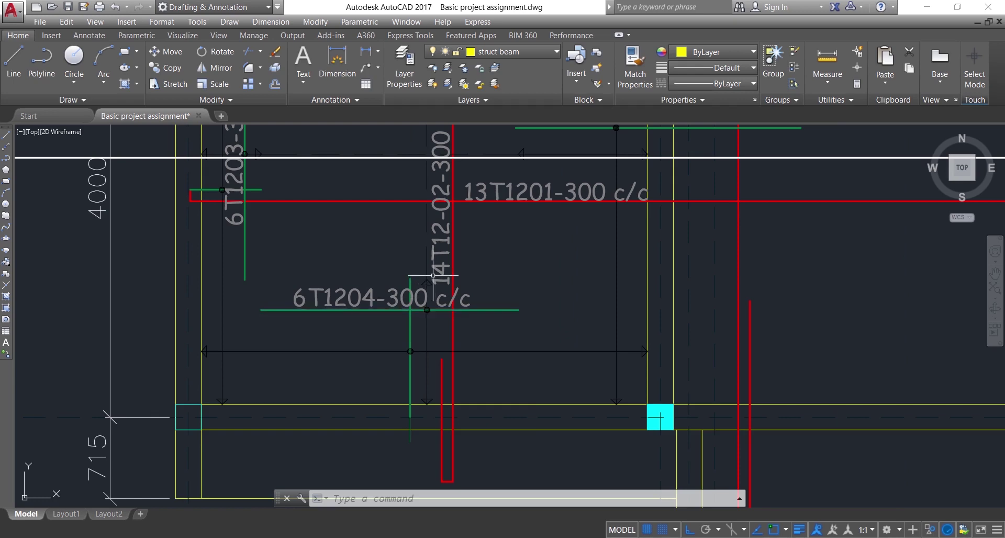
scroll(375, 308, "up", 7)
scroll(429, 288, "down", 5)
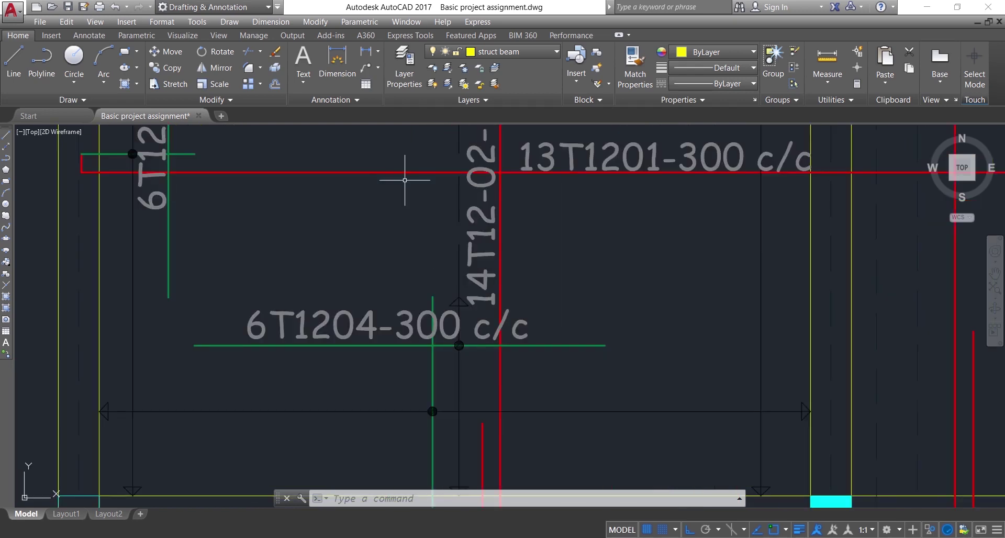
scroll(393, 183, "down", 6)
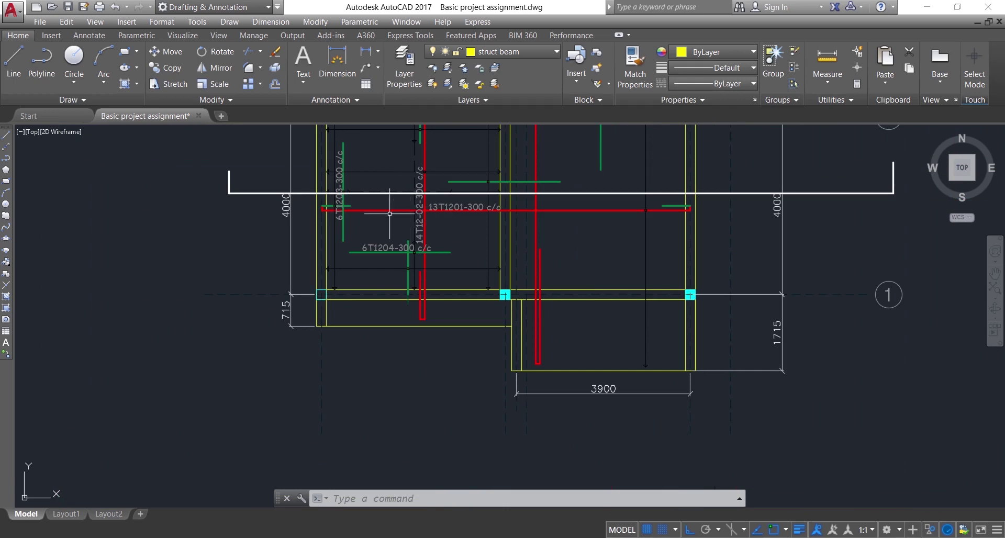
middle_click_drag(453, 229, 442, 279)
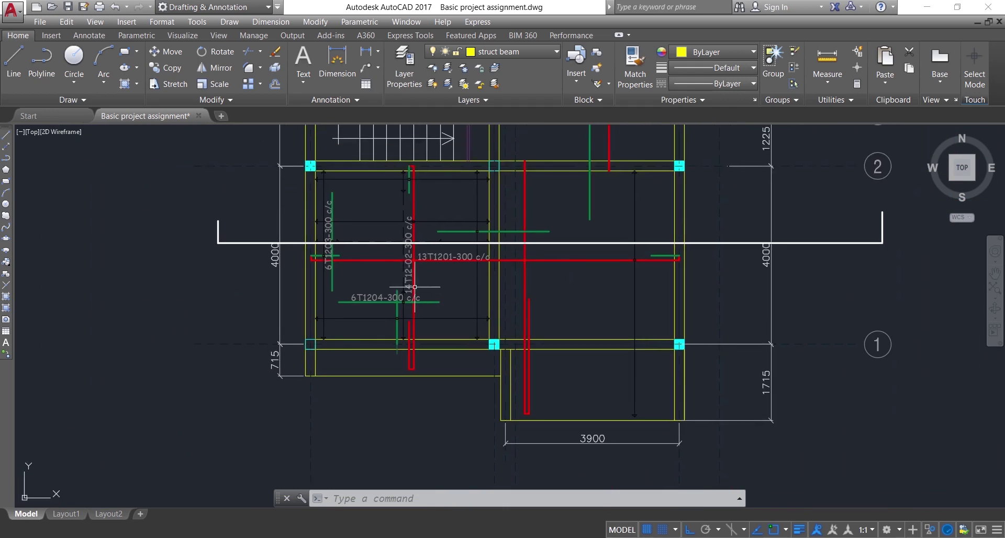
scroll(369, 266, "up", 2)
scroll(371, 265, "down", 2)
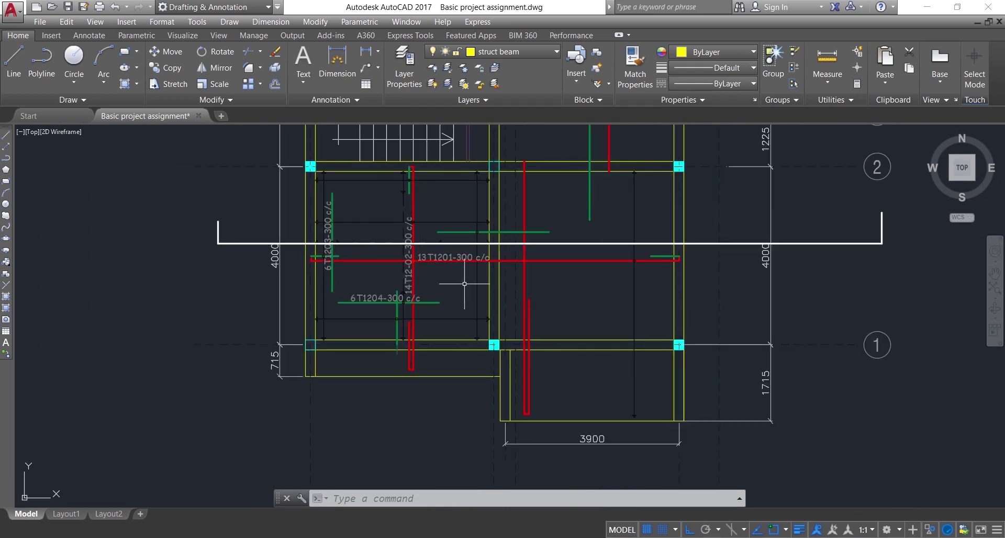
Delete one vertical green bar beside the 6T1203-300 label on the plan.
scroll(330, 224, "up", 5)
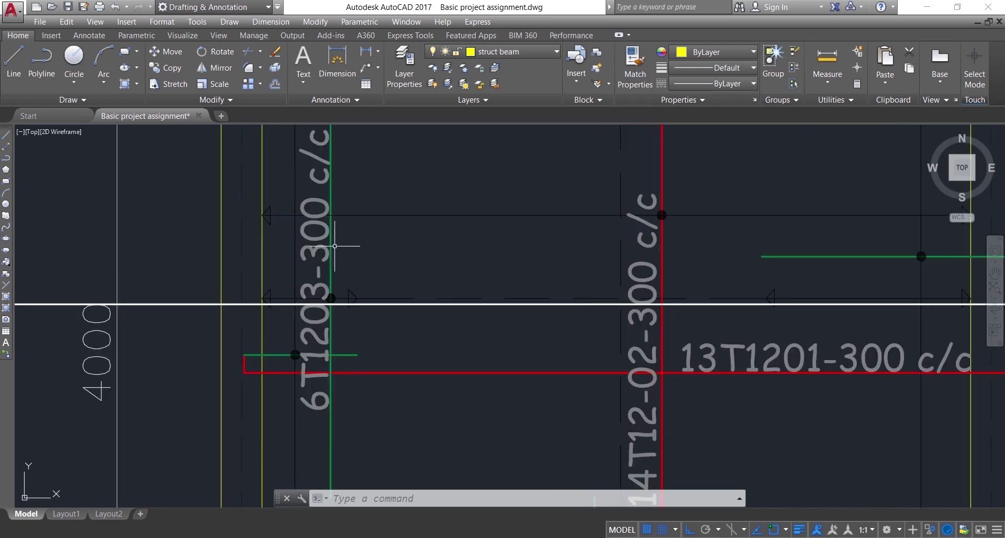
left_click(332, 273)
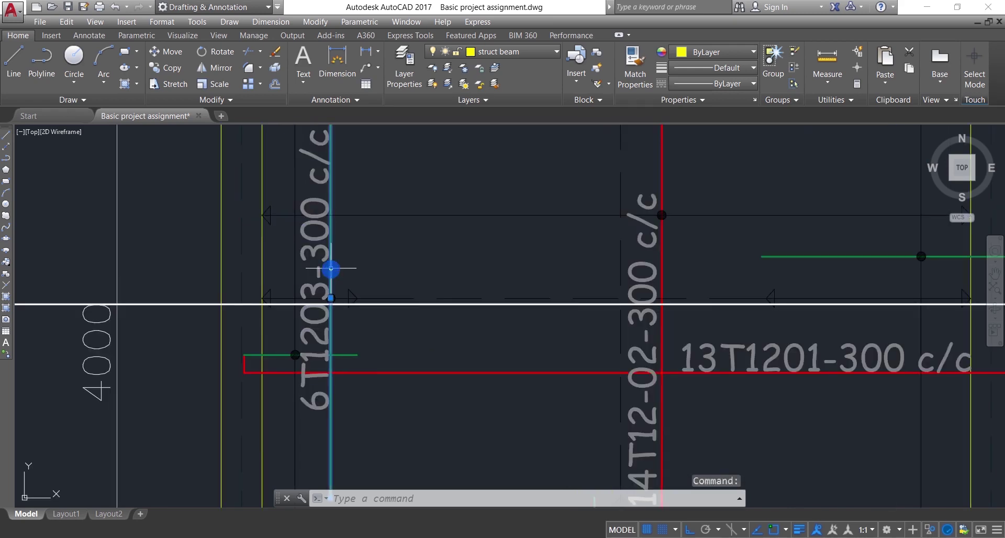
scroll(341, 274, "down", 6)
scroll(349, 276, "up", 3)
key("Delete")
key("Escape")
Draw a circle of radius 8 in the empty space to the right of the section.
scroll(423, 454, "down", 8)
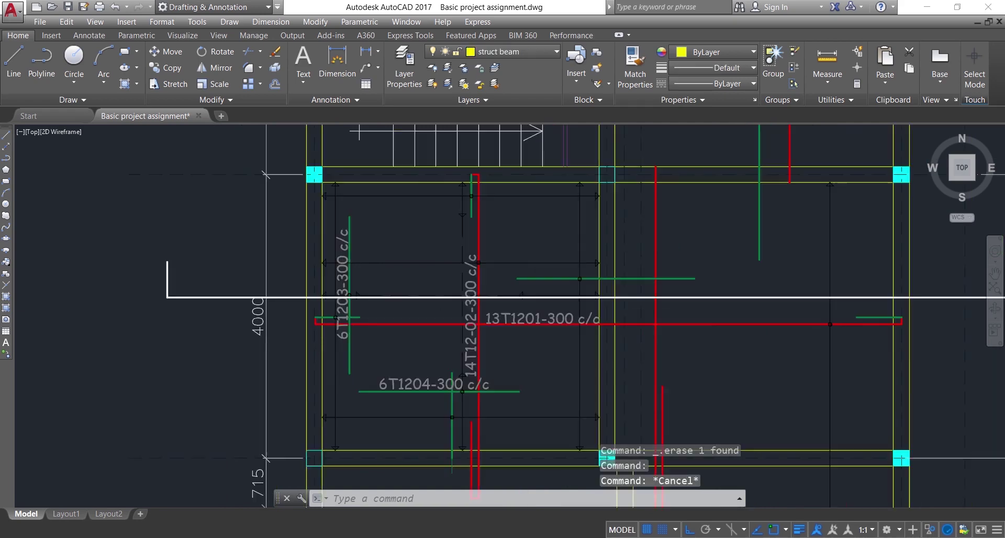
middle_click_drag(423, 454, 423, 456)
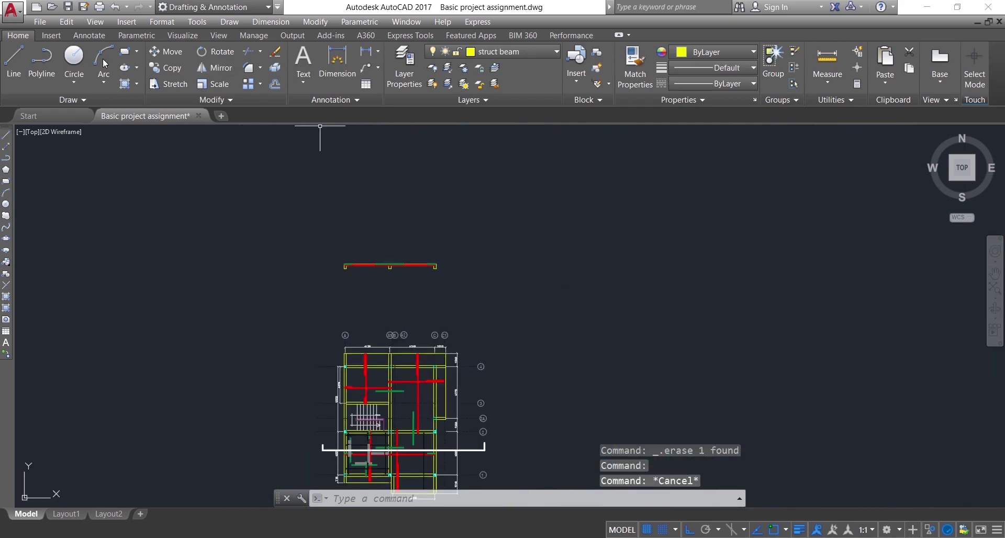
left_click(74, 57)
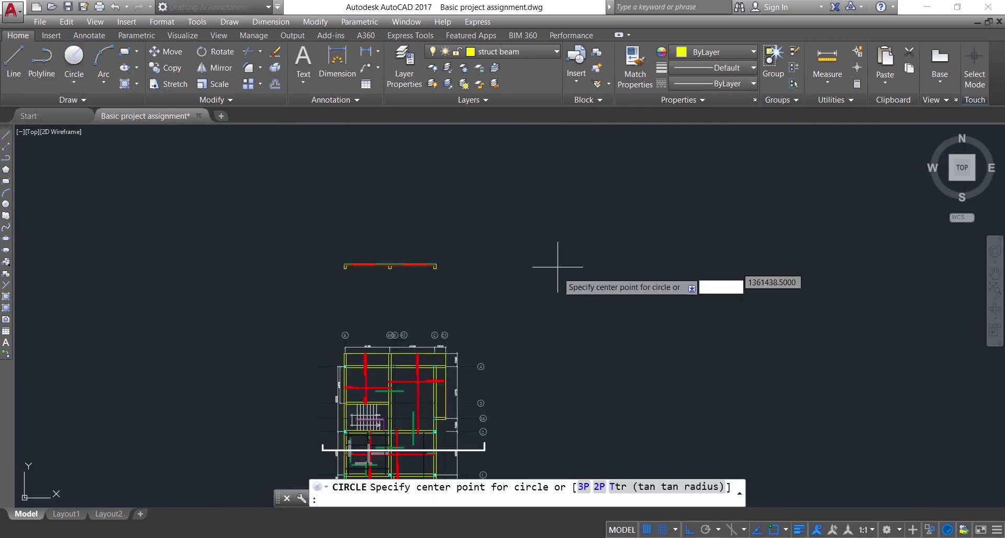
scroll(542, 277, "up", 4)
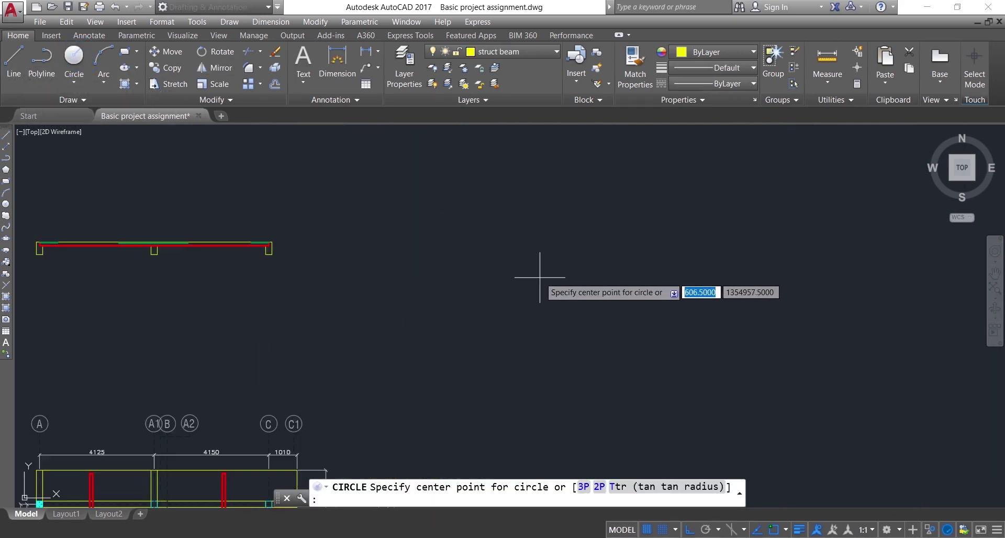
left_click(491, 256)
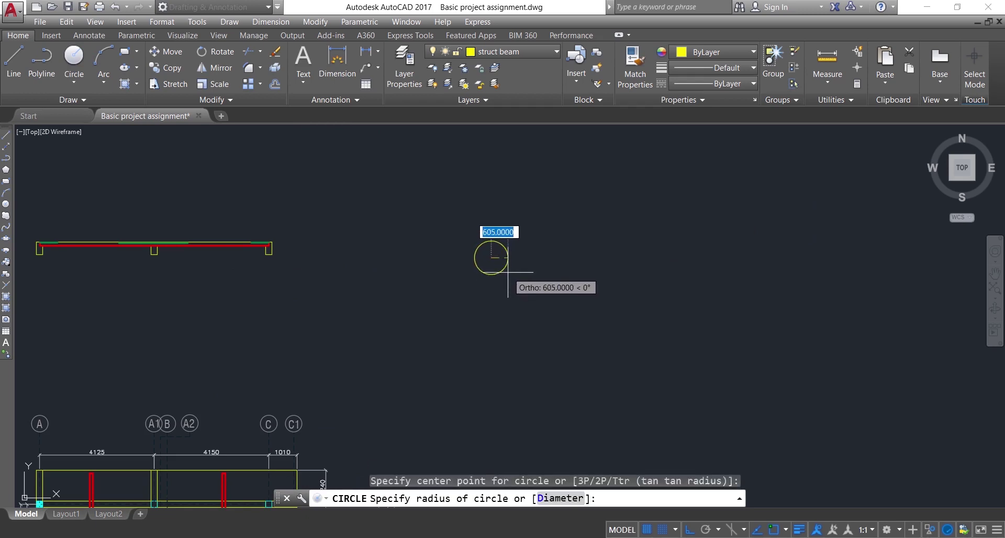
key("BackSpace")
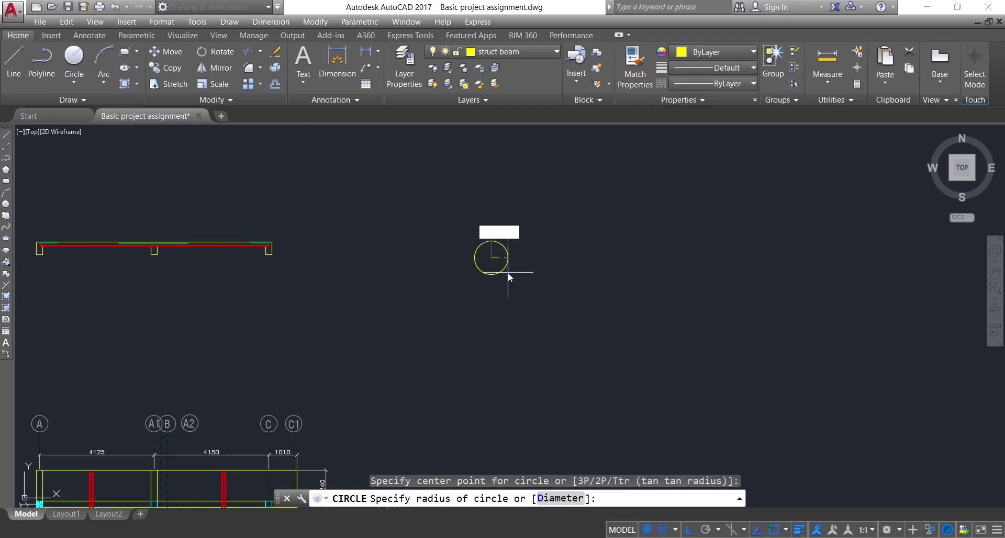
key("Return")
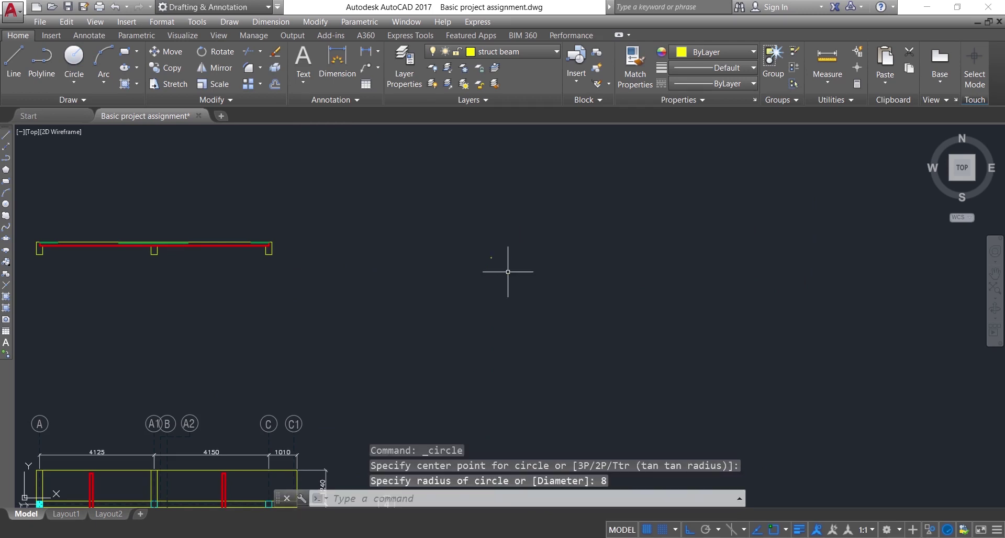
Move the small circle beside the section onto the BOTTOM REINFORCEMENT layer.
scroll(471, 256, "up", 3)
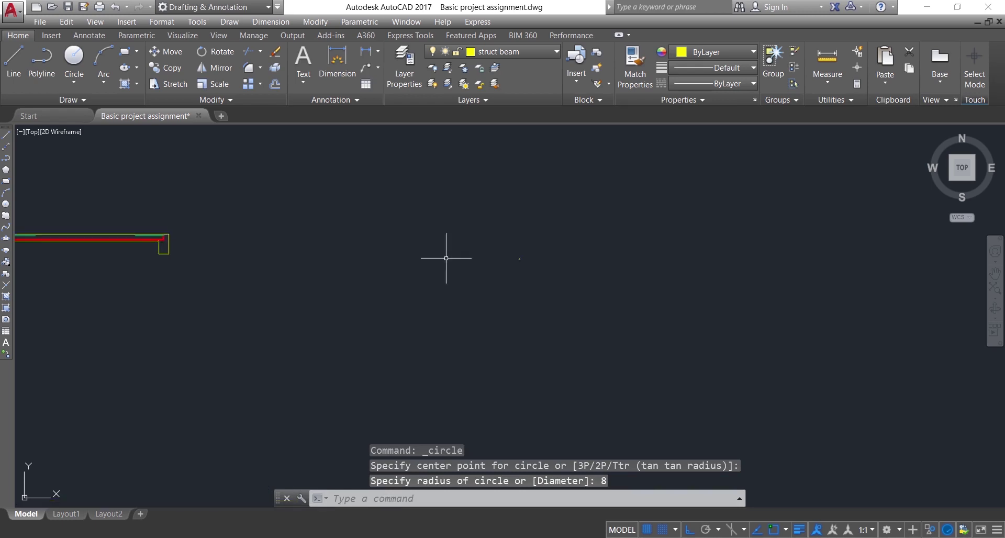
scroll(730, 191, "up", 3)
middle_click_drag(729, 191, 637, 181)
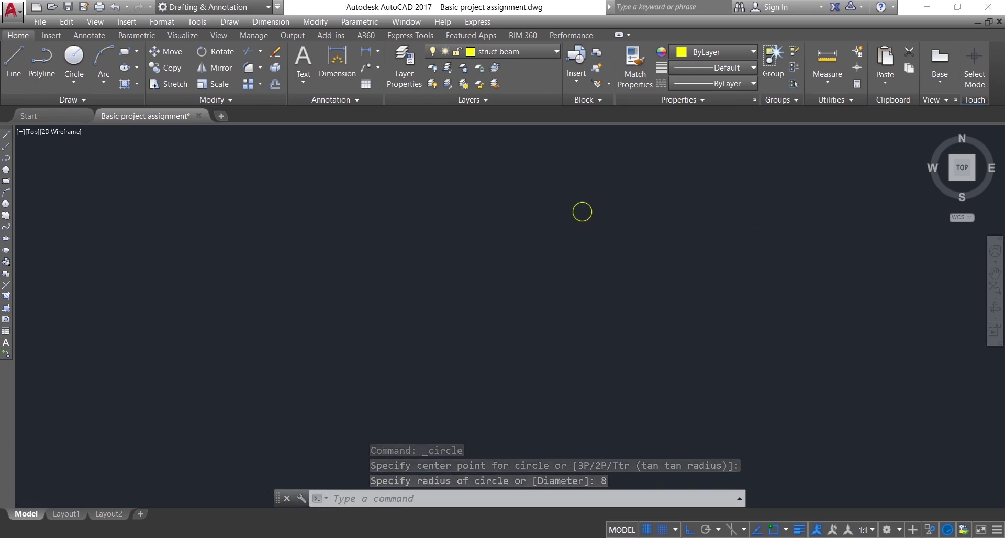
scroll(623, 187, "up", 3)
middle_click_drag(588, 217, 623, 320)
type("H")
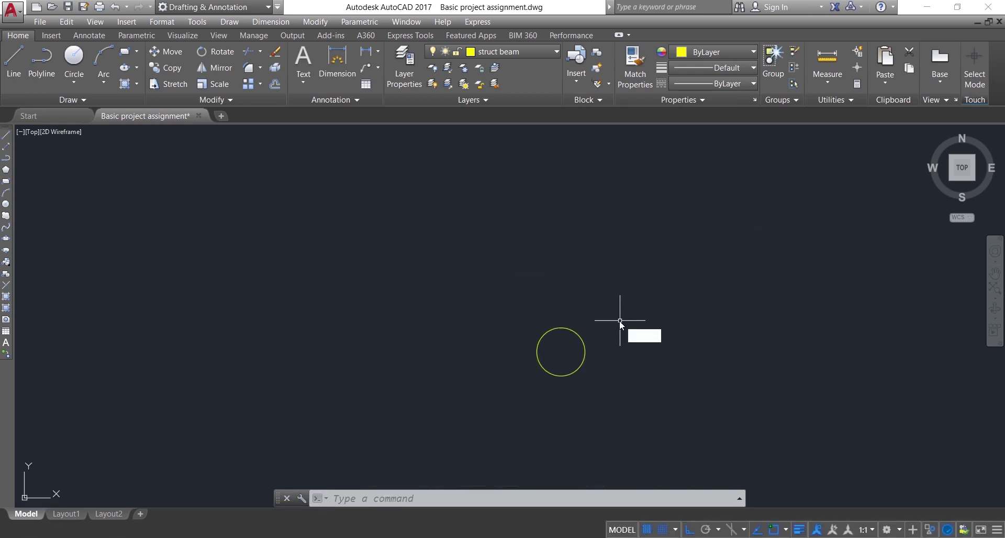
key("Escape")
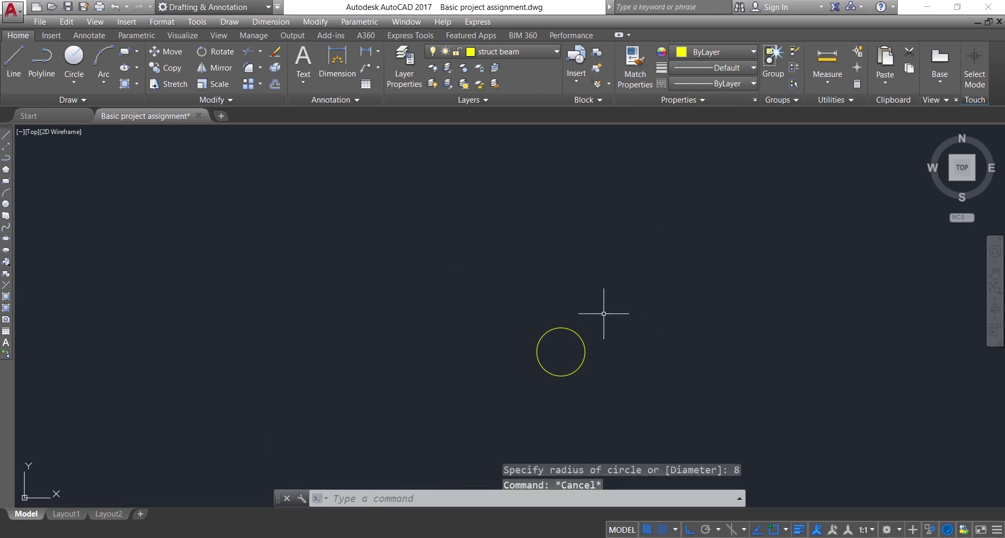
left_click(605, 306)
left_click(565, 363)
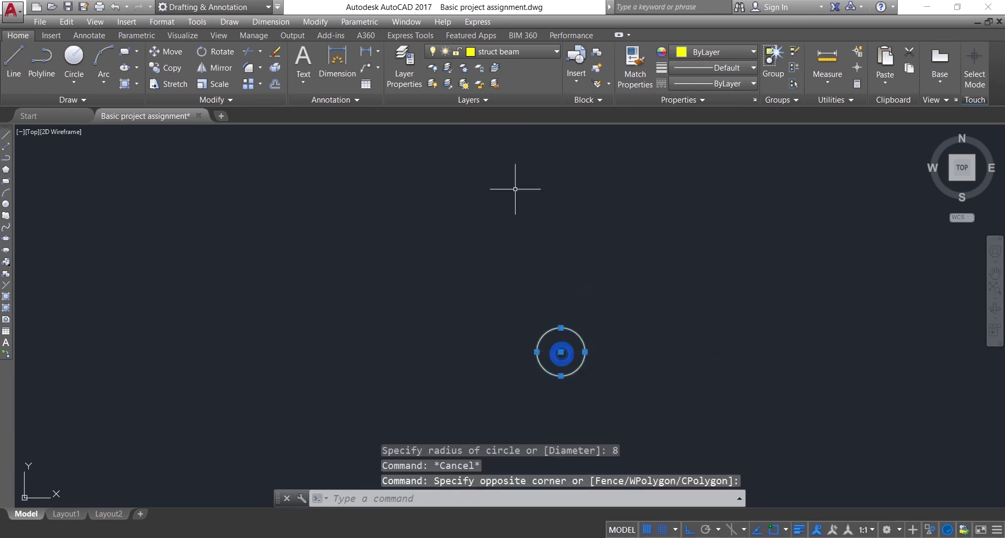
left_click(514, 51)
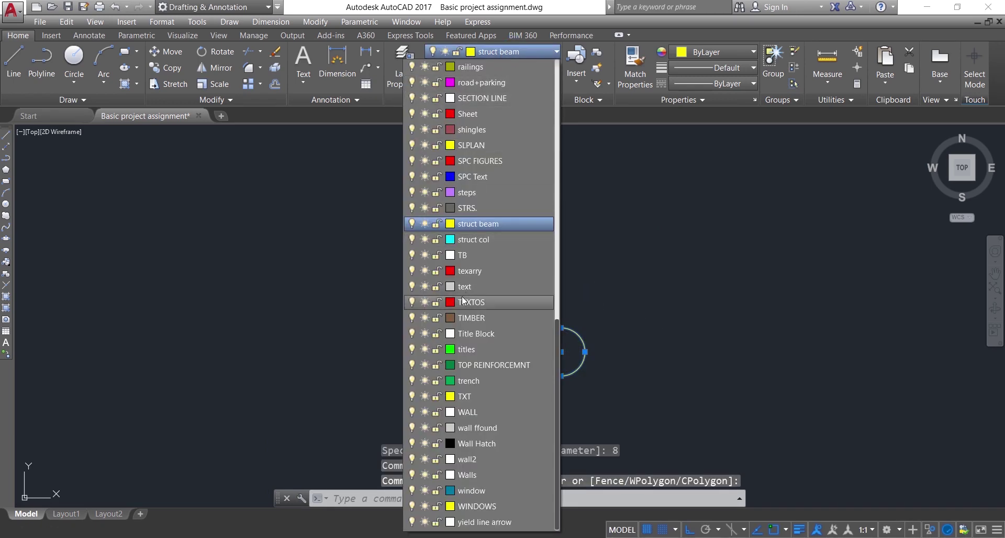
scroll(461, 206, "up", 10)
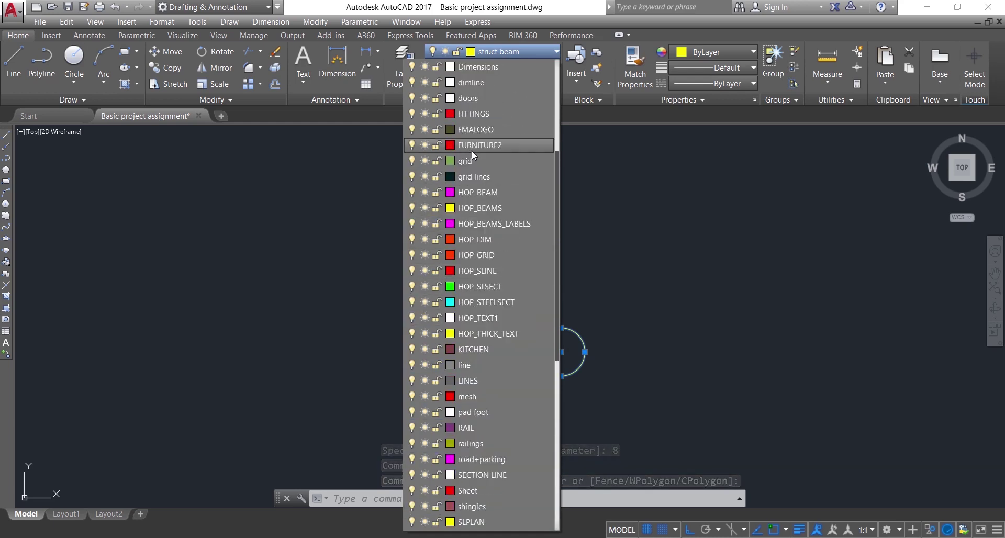
scroll(469, 148, "up", 3)
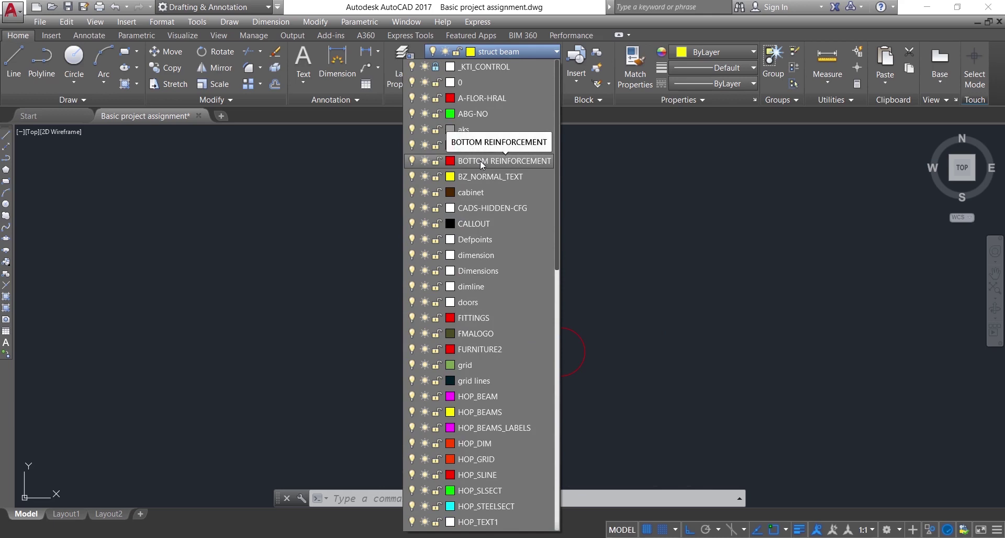
left_click(481, 161)
key("Escape")
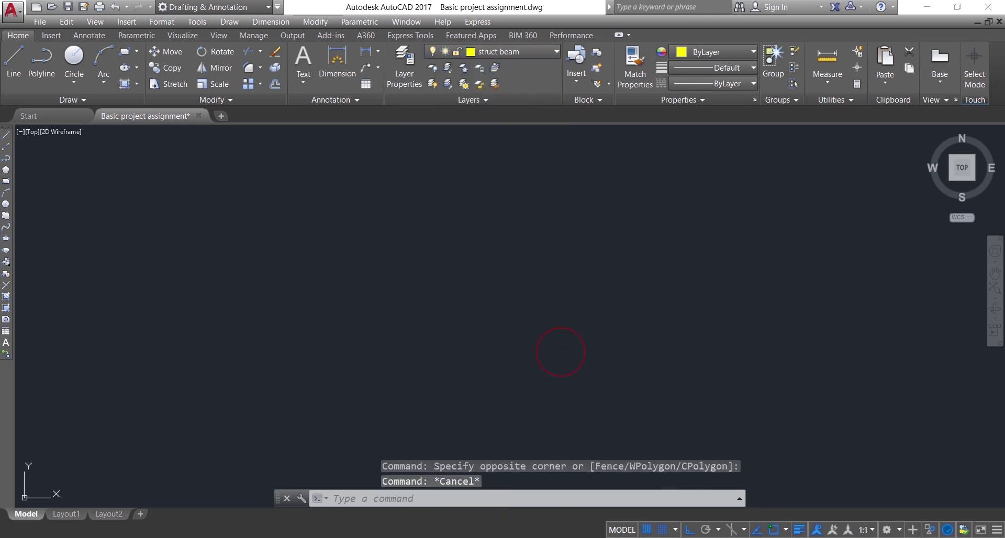
Fill the circle with a SOLID hatch in red, colour 237,31,36.
type("h")
key("Return")
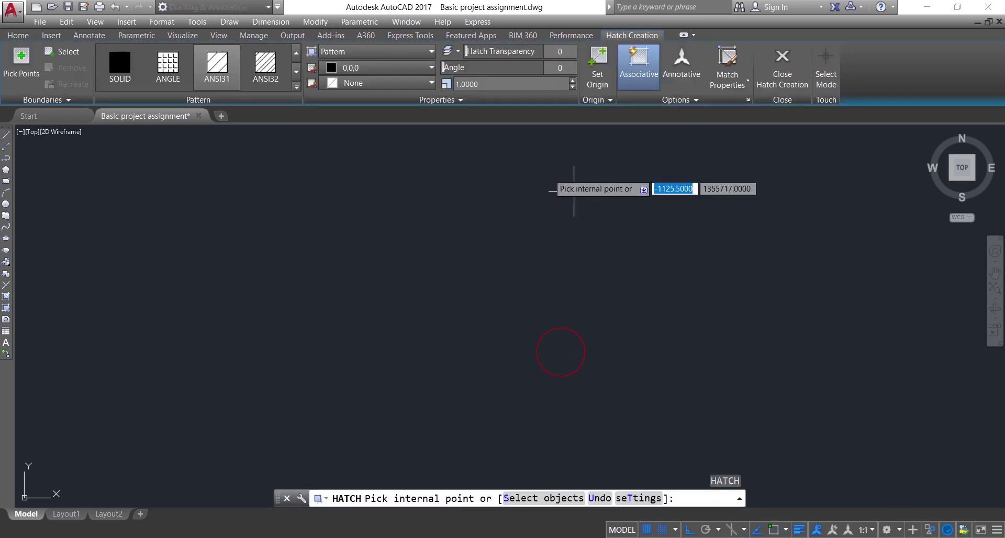
left_click(112, 66)
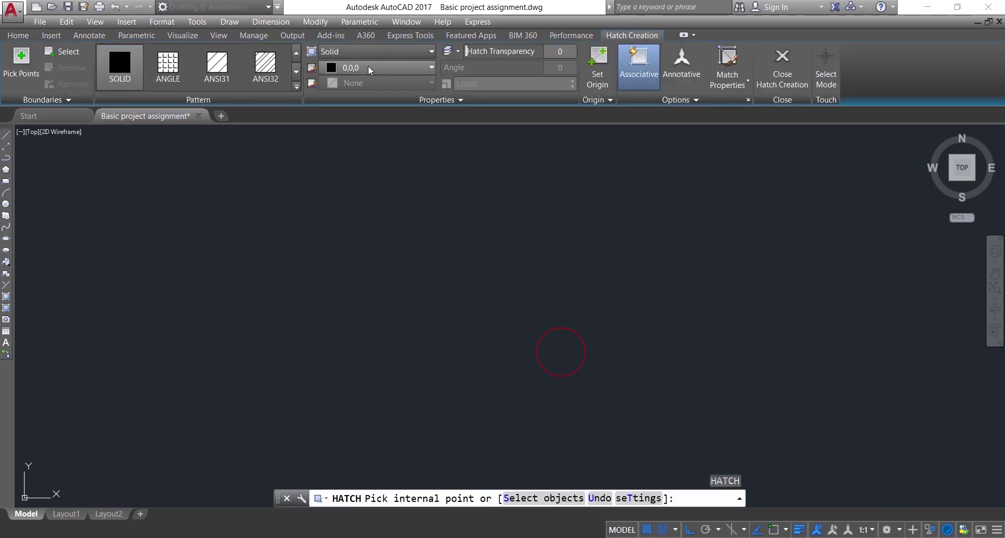
left_click(368, 65)
left_click(359, 158)
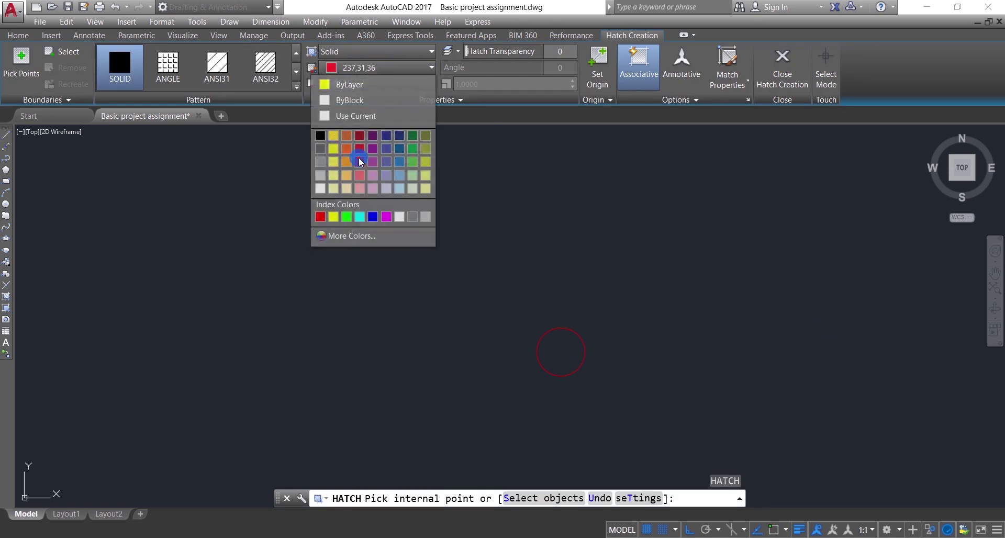
left_click(568, 350)
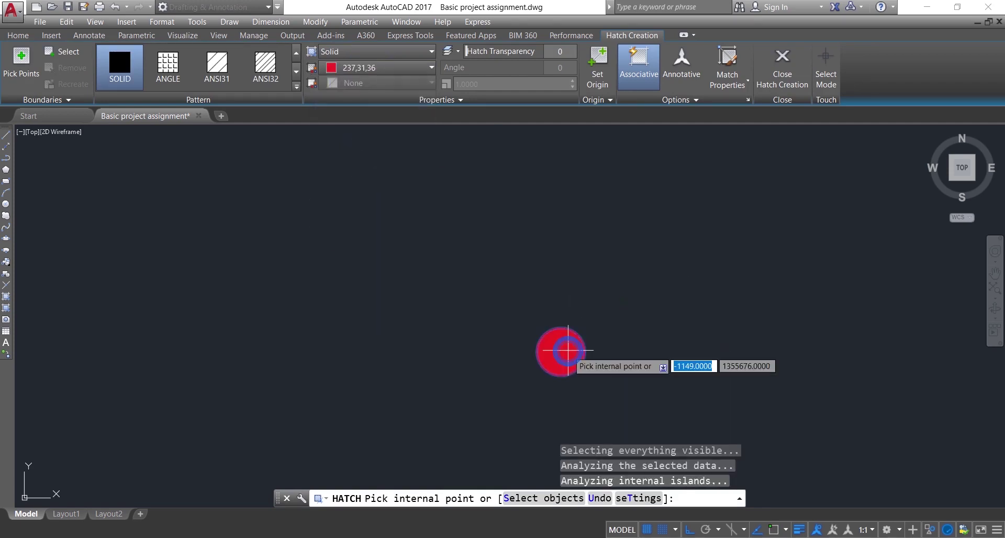
key("Escape")
Copy the circle and its hatch by the centre, with Ortho off, into the inside corner of the section's bottom red bar at the right end beam.
left_click(633, 290)
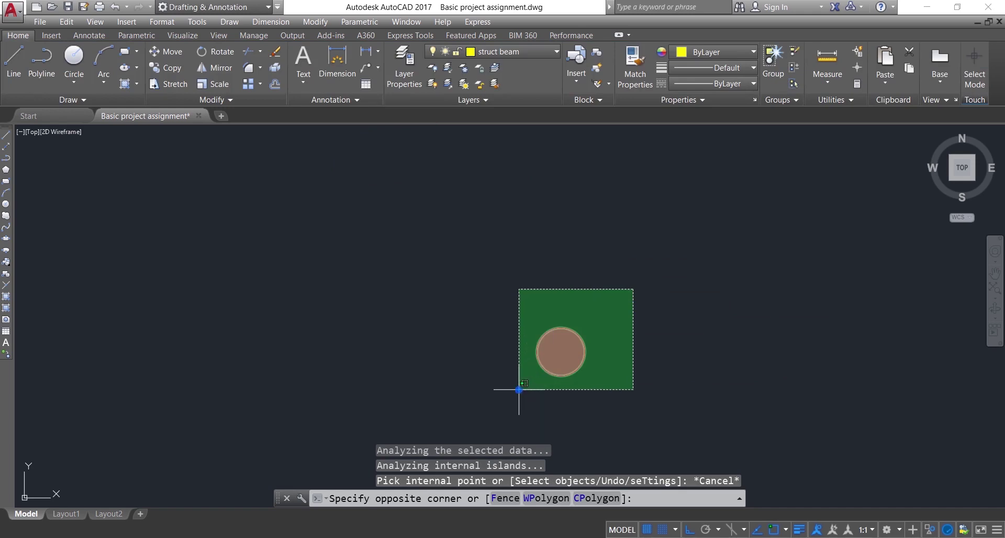
left_click(519, 397)
type("CO")
key("Return")
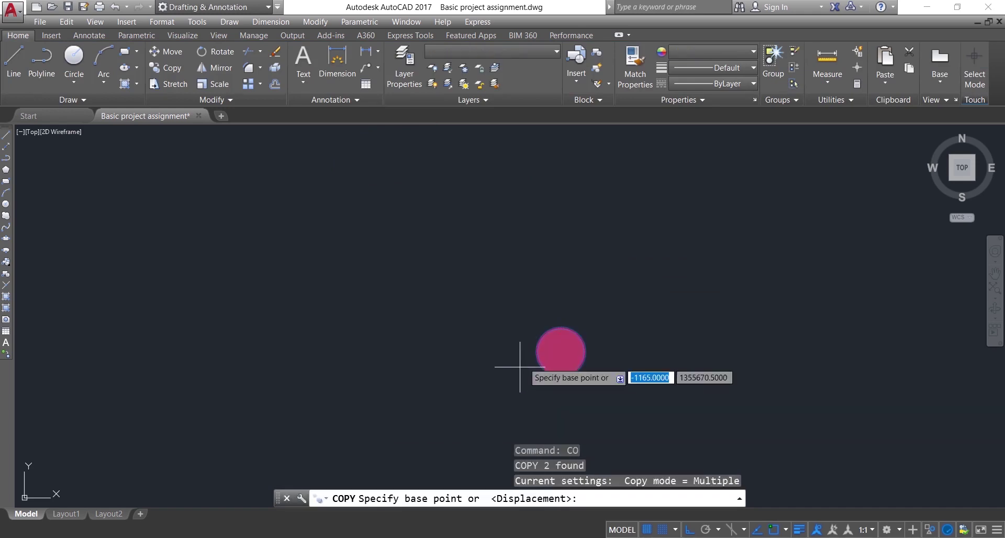
scroll(563, 353, "down", 3)
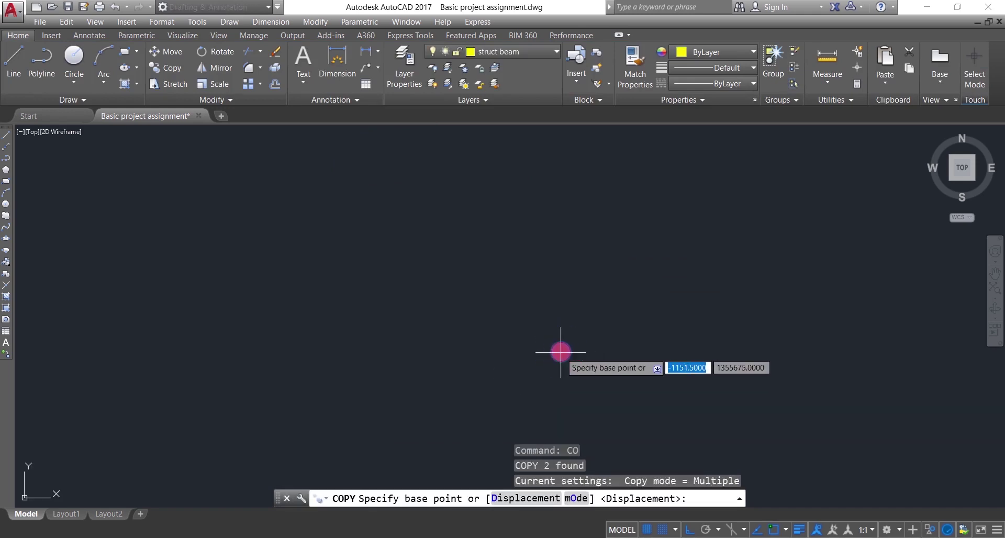
left_click(560, 352)
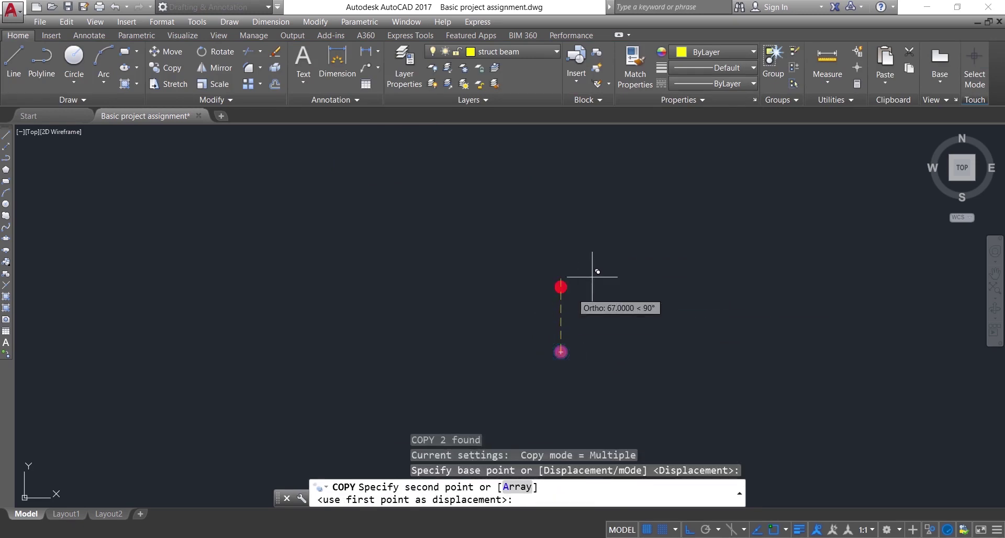
scroll(649, 277, "down", 2)
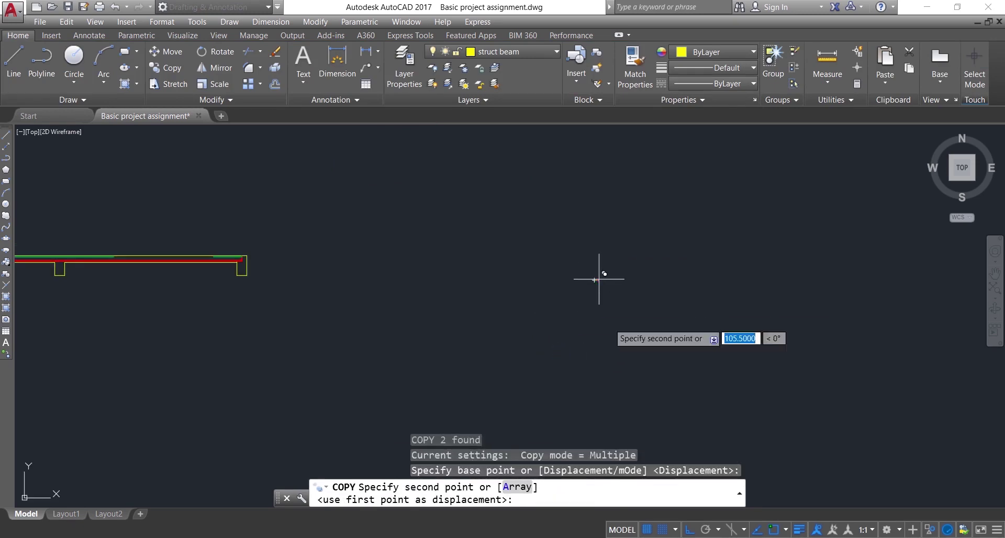
left_click(689, 531)
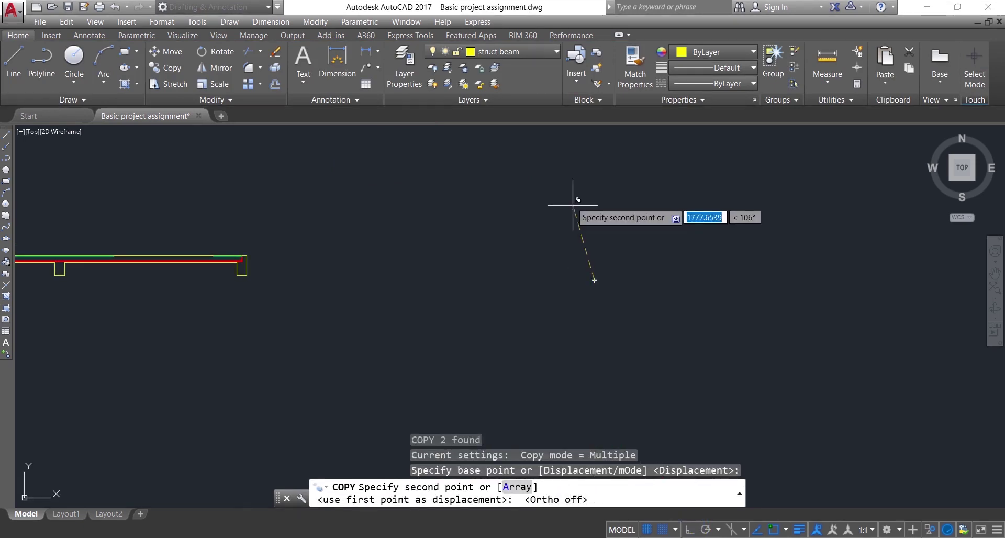
scroll(613, 199, "down", 5)
scroll(500, 209, "up", 7)
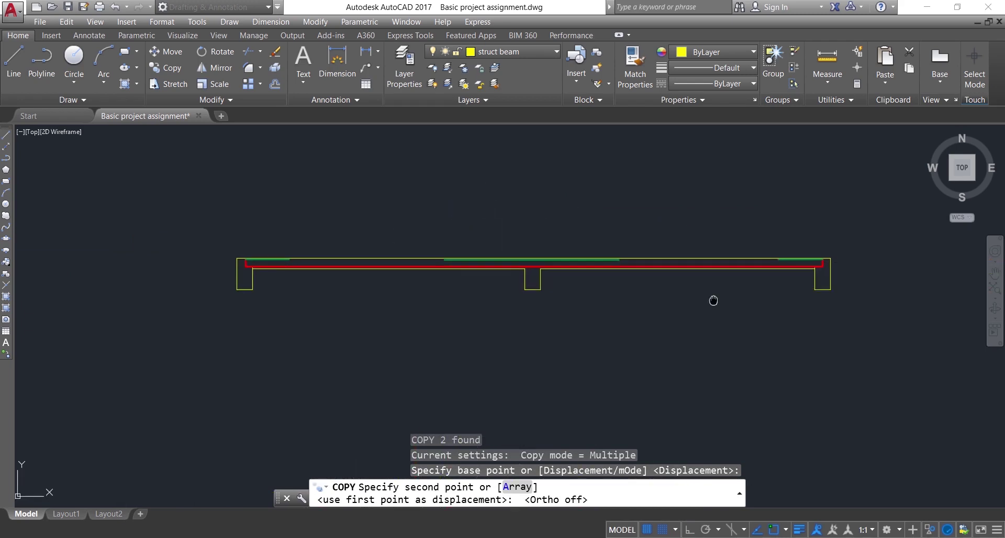
scroll(719, 293, "up", 6)
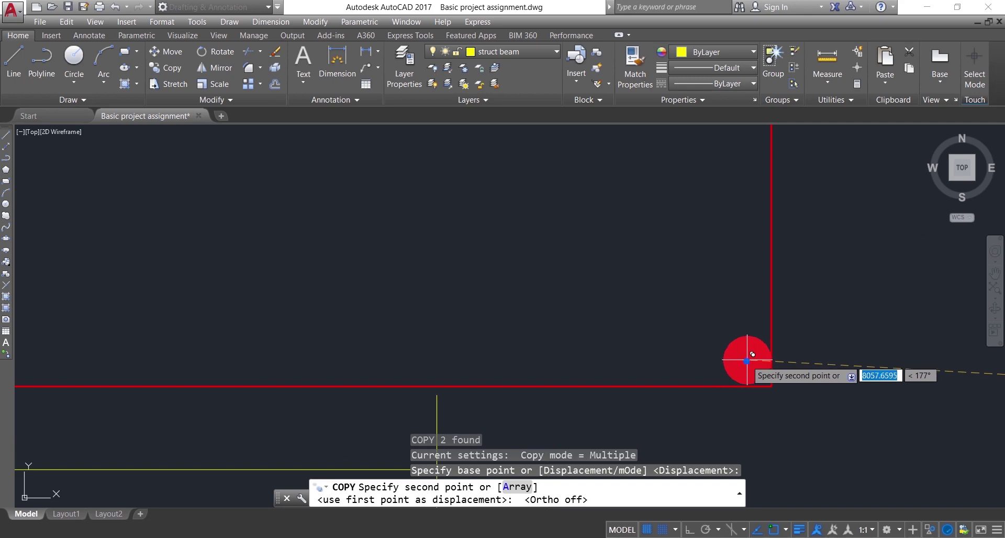
left_click(746, 363)
key("Escape")
Examine the plan bars that cross the section line between grids 1 and 2.
scroll(743, 293, "down", 5)
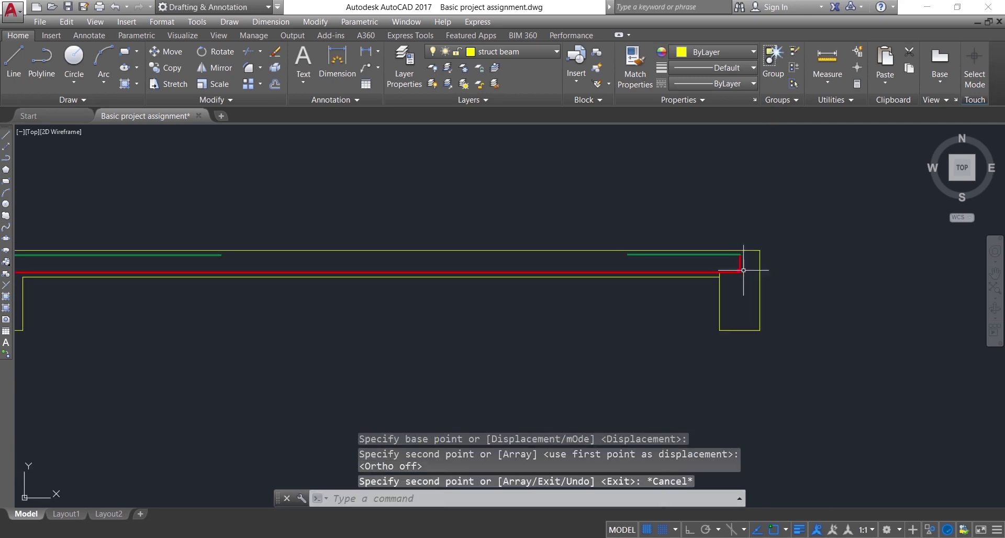
scroll(800, 308, "down", 5)
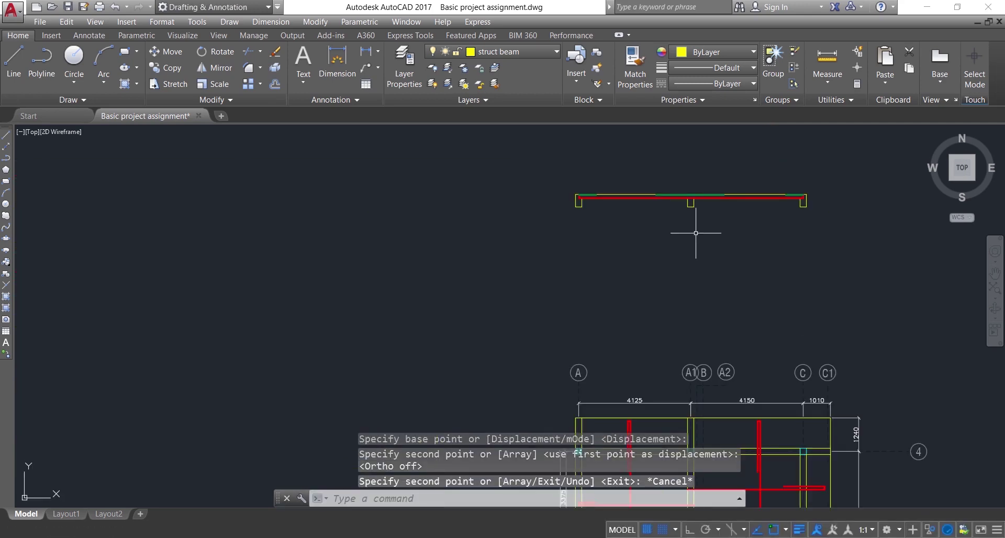
middle_click_drag(611, 196, 565, 155)
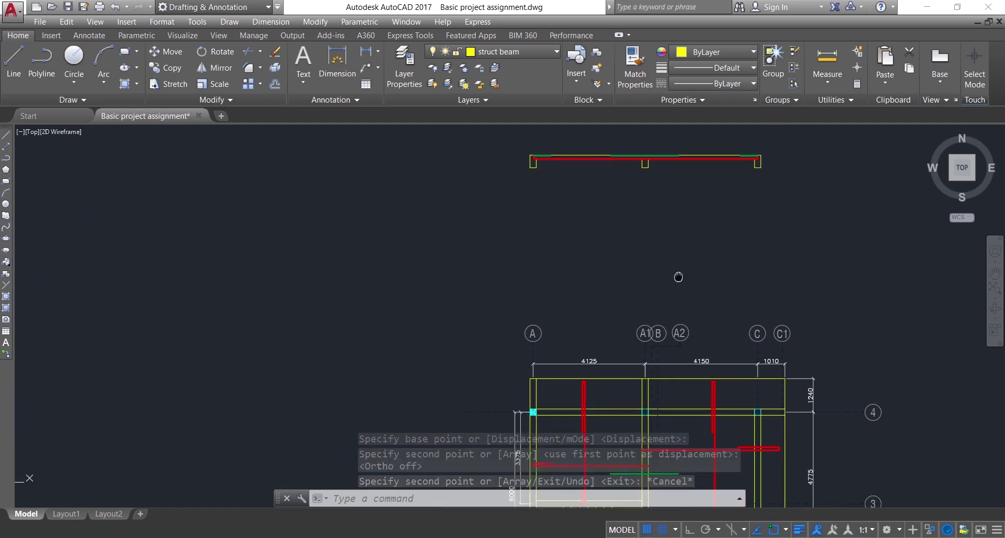
middle_click_drag(677, 278, 616, 156)
scroll(587, 270, "down", 2)
scroll(586, 270, "up", 6)
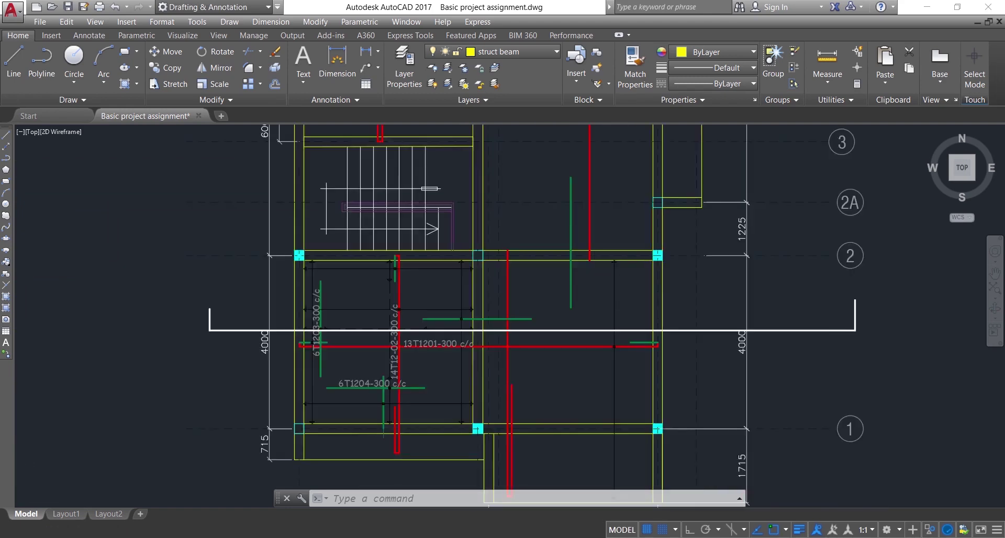
middle_click_drag(583, 314, 624, 277)
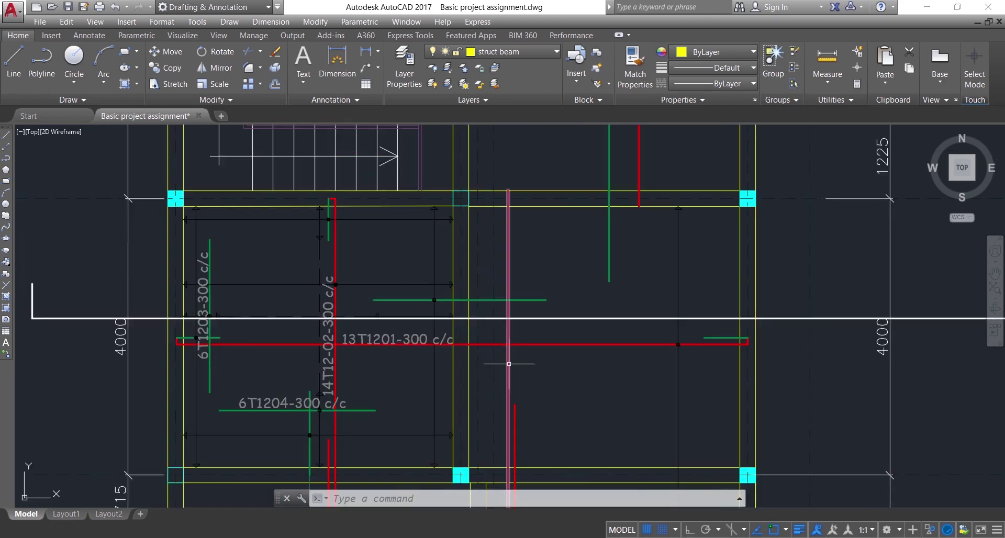
Examine the long bottom bar crossing the section line and the 300 c/c bar labels in the plan.
left_click(507, 368)
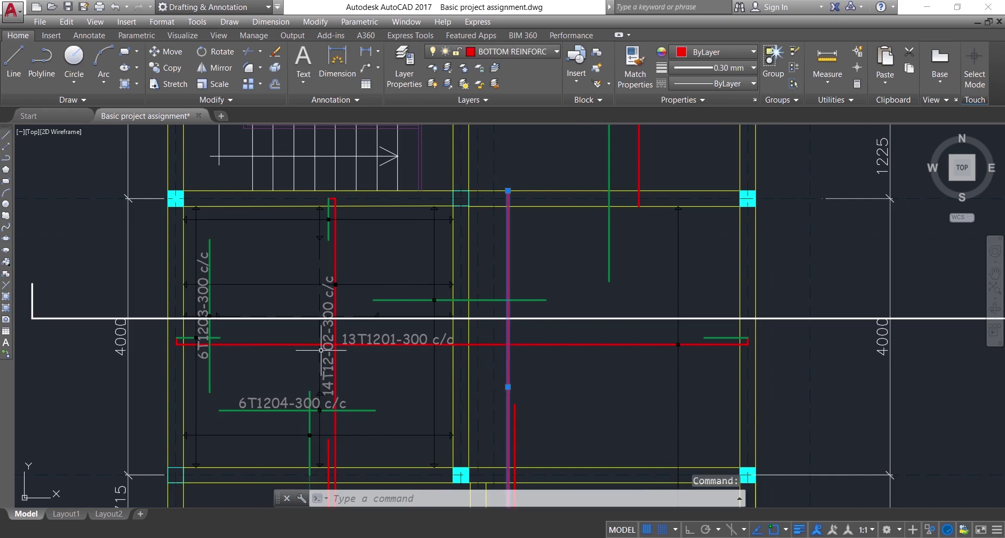
scroll(345, 362, "down", 10)
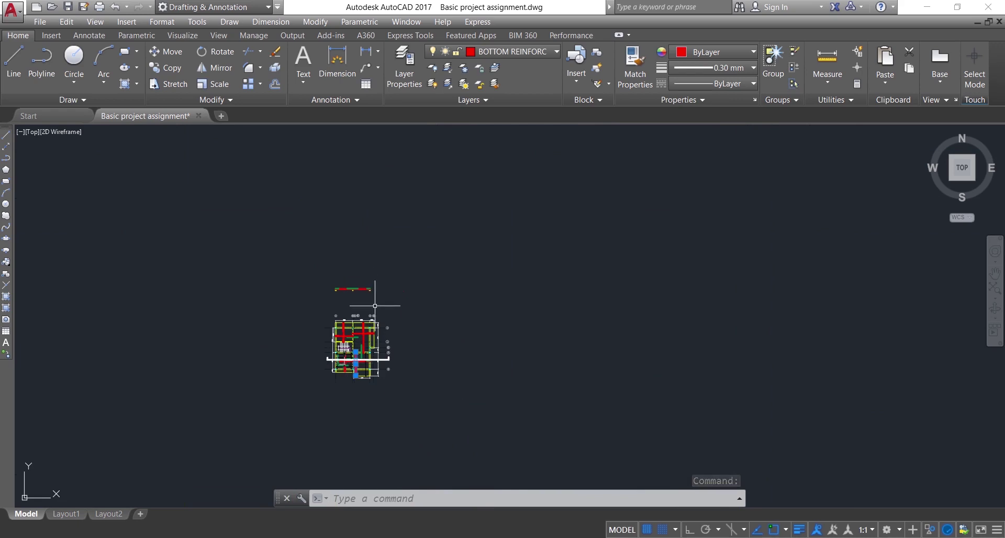
scroll(375, 306, "down", 2)
mouse_move(375, 305)
middle_mouse_down()
mouse_move(392, 397)
mouse_move(369, 371)
middle_mouse_up()
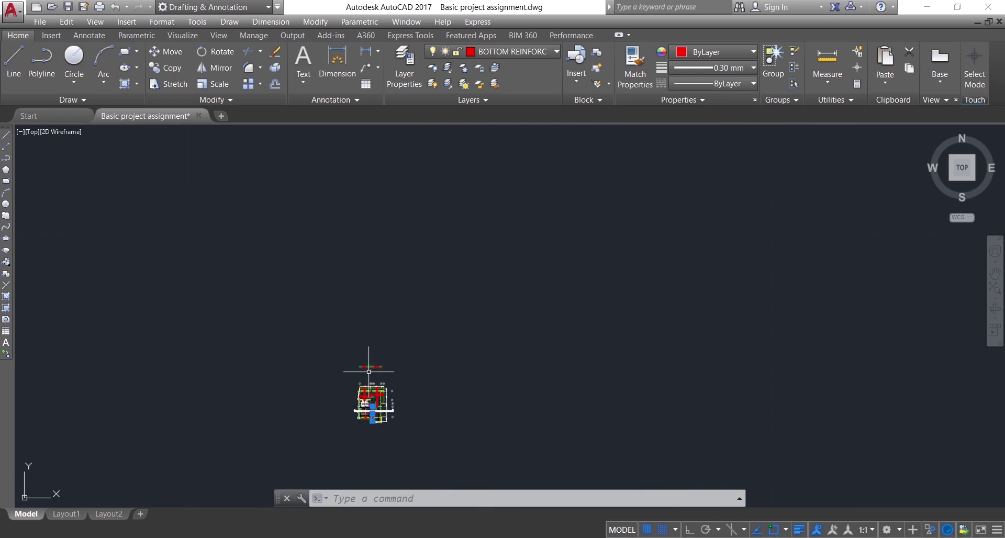
scroll(369, 371, "up", 10)
scroll(365, 404, "down", 6)
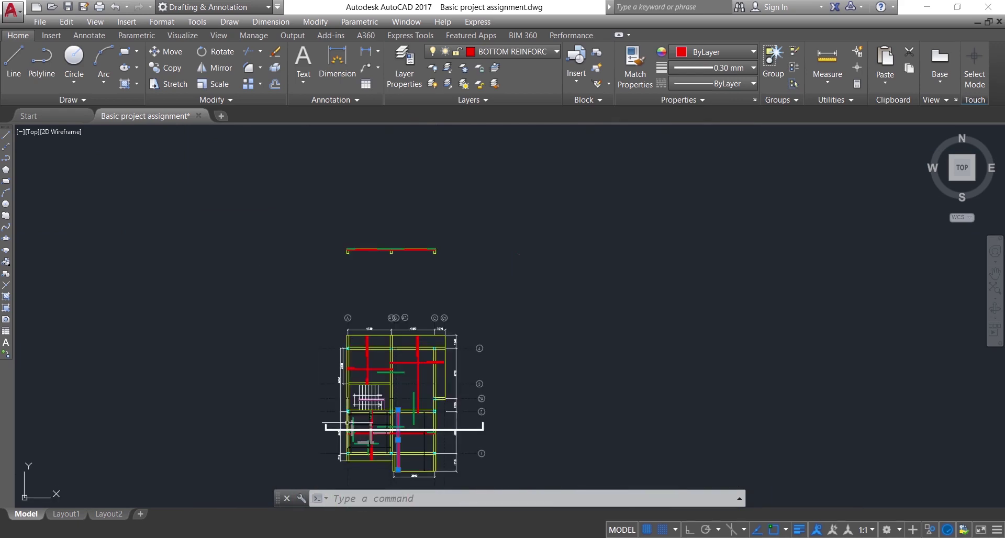
scroll(348, 423, "up", 8)
scroll(360, 395, "down", 5)
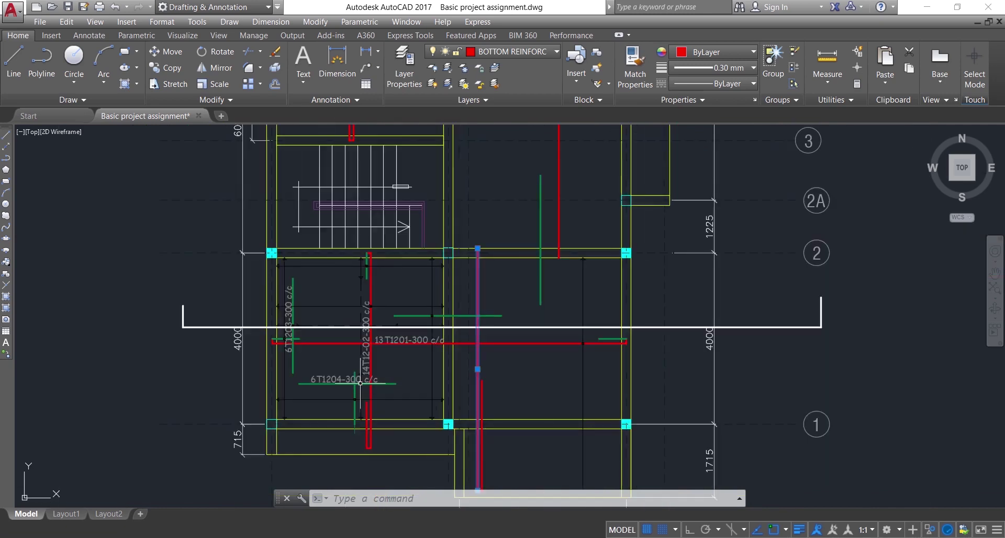
Copy the filled red circle at the right end beam by its centre, 300 to the left with Ortho on.
scroll(360, 383, "down", 8)
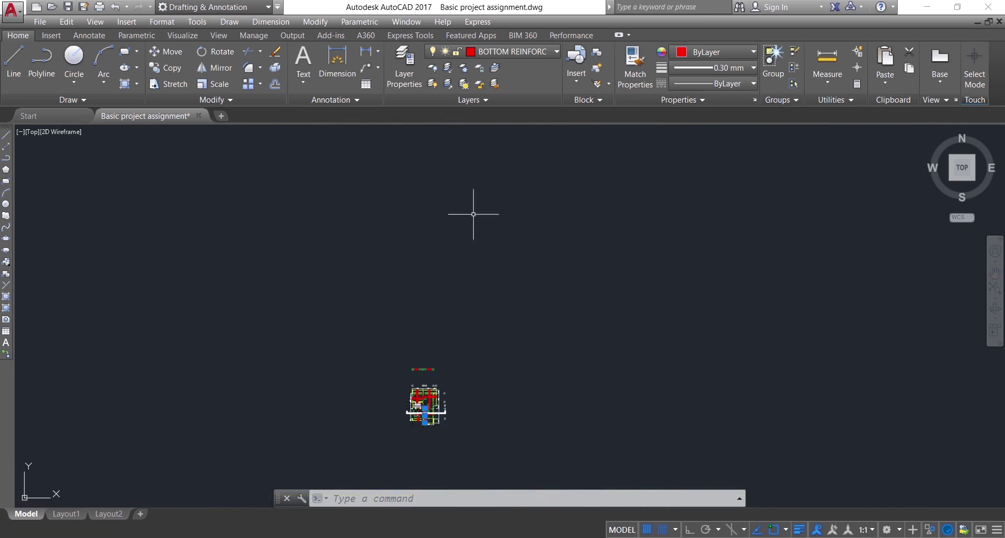
scroll(438, 374, "down", 3)
scroll(460, 286, "up", 5)
middle_click_drag(460, 286, 390, 452)
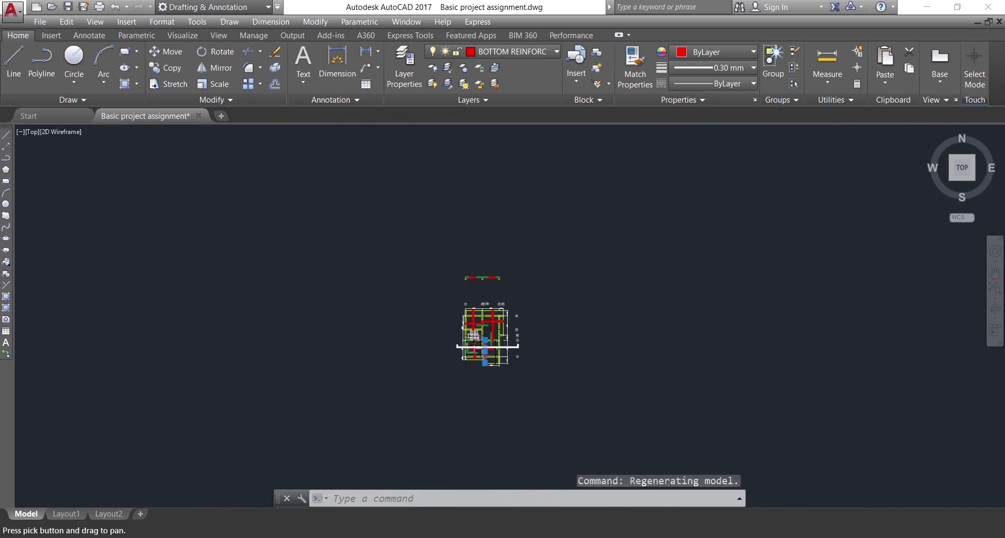
scroll(482, 280, "up", 4)
middle_click(676, 357)
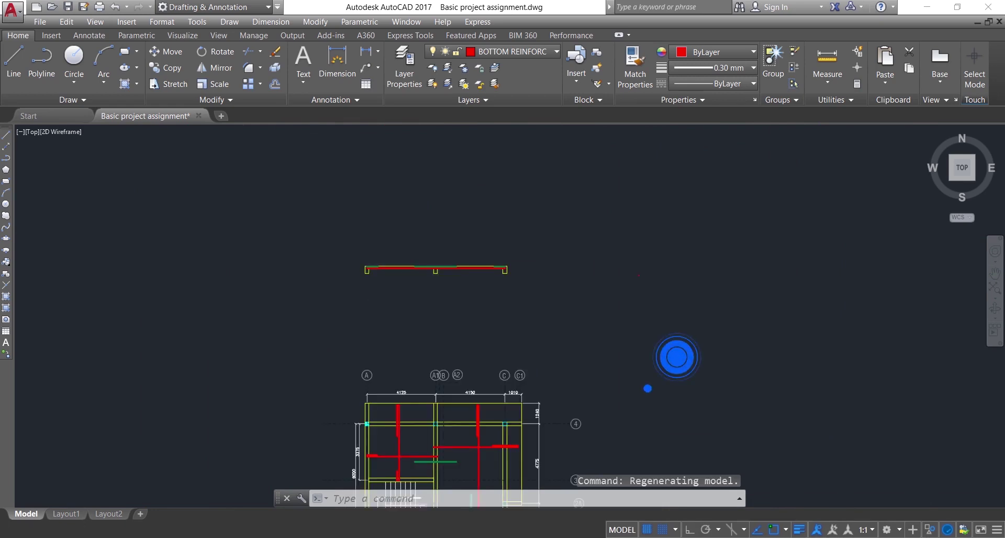
scroll(649, 387, "up", 6)
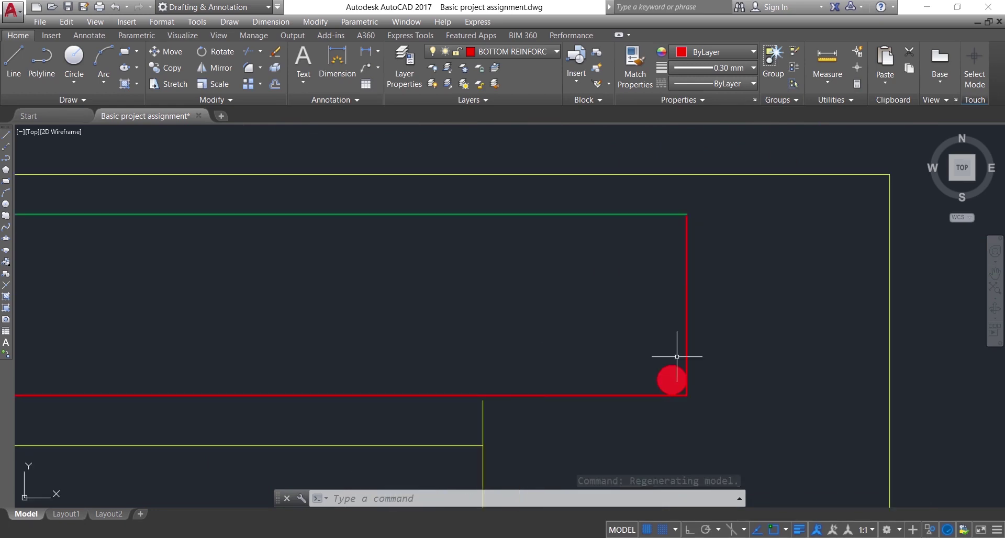
left_click(672, 373)
left_click(608, 349)
type("C")
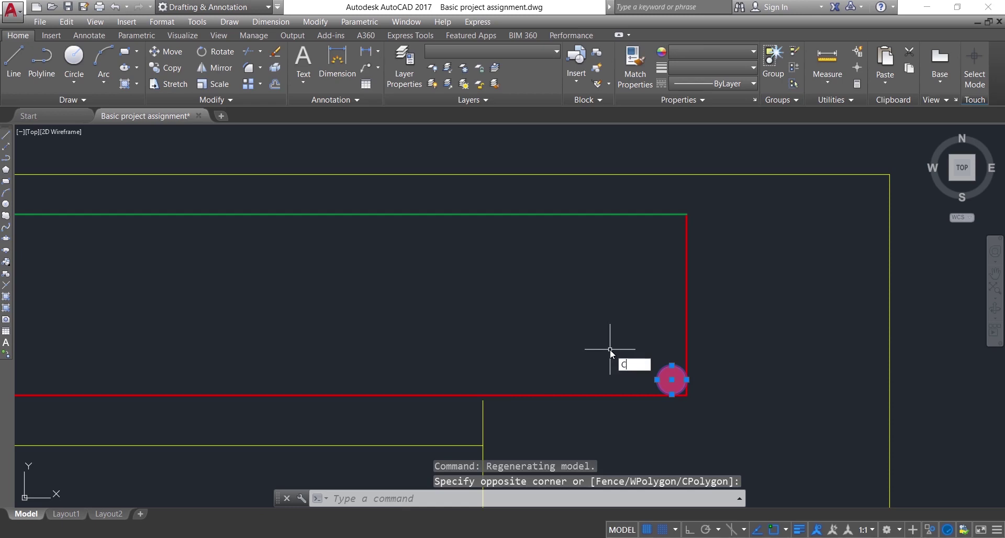
type("O")
key("Return")
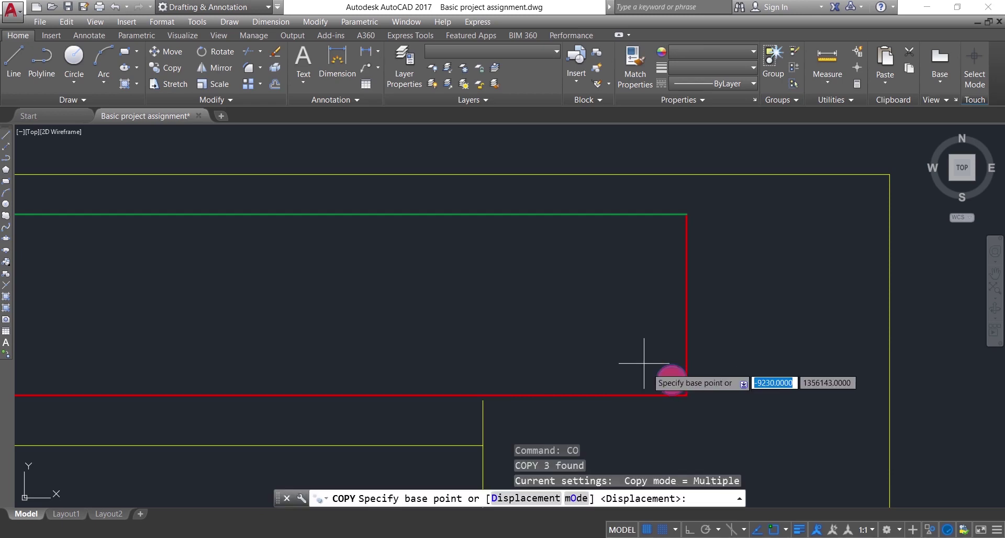
left_click(671, 376)
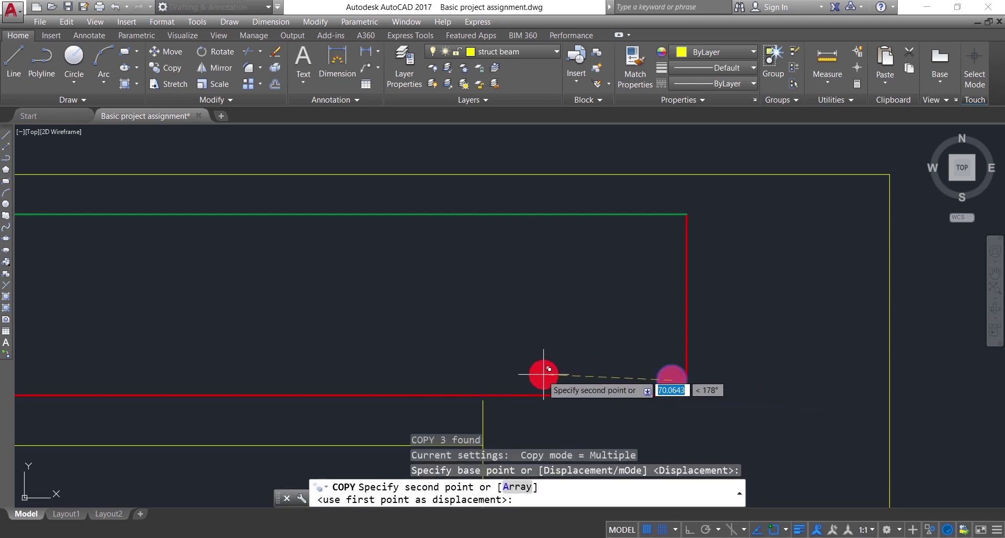
left_click(689, 530)
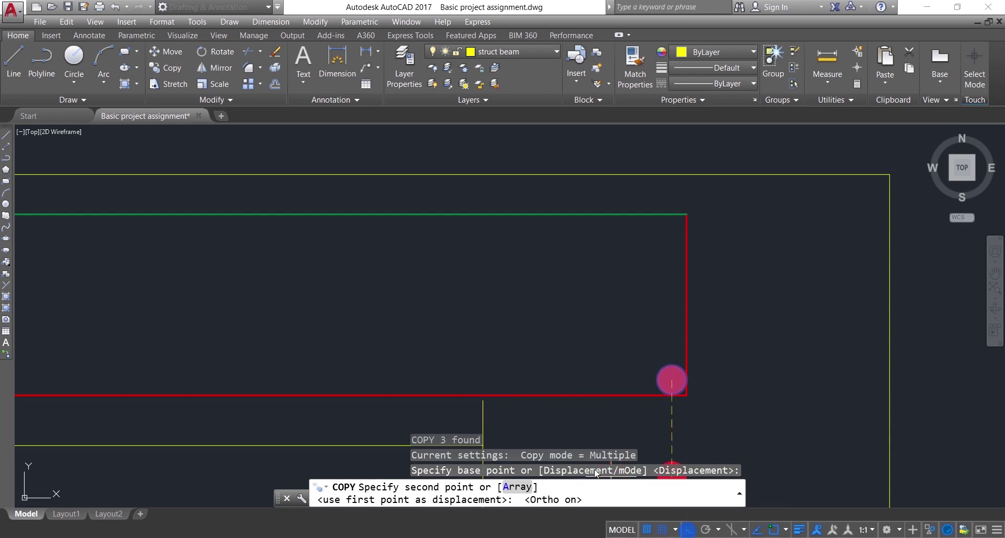
type("300")
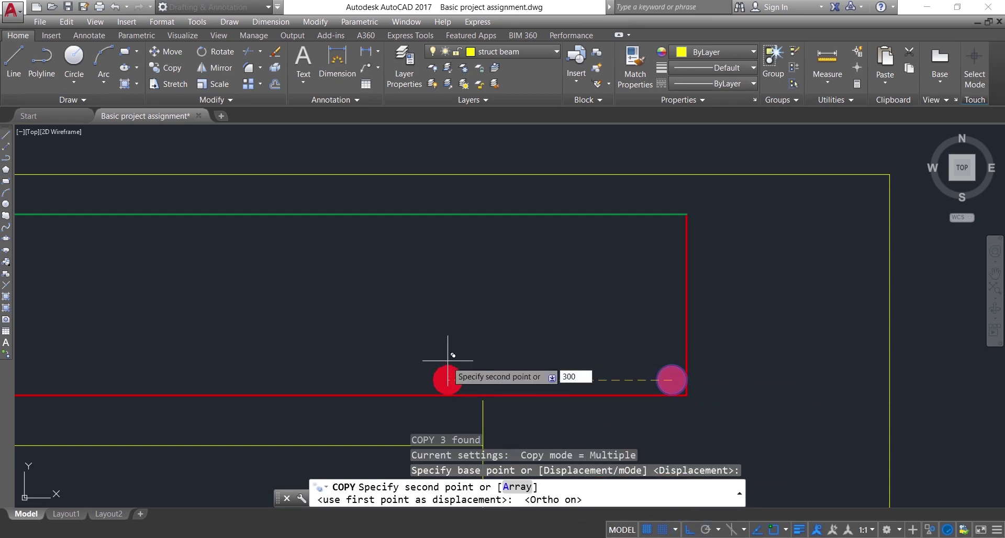
key("Return")
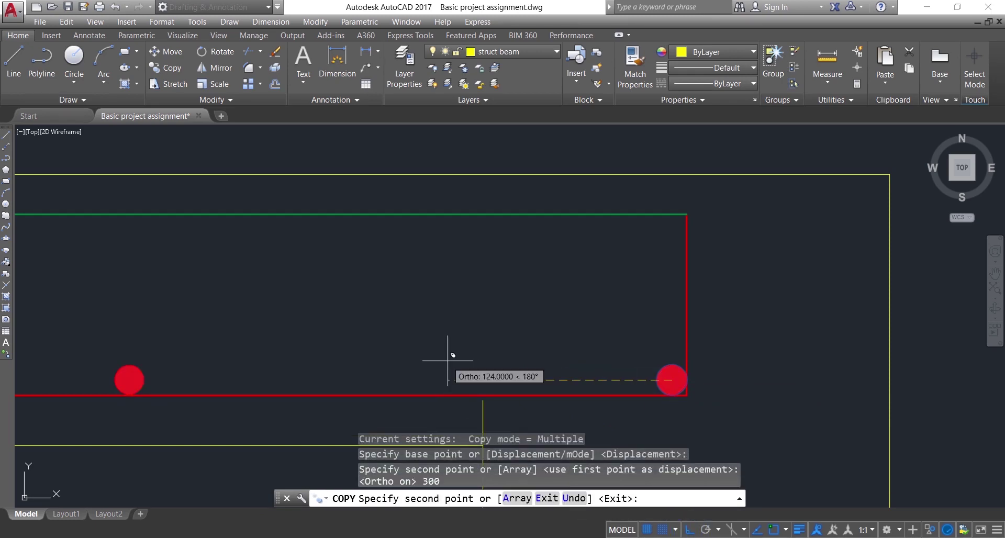
Place three more copies of the circle at 600, 900 and 1200 from the same base point.
type("600")
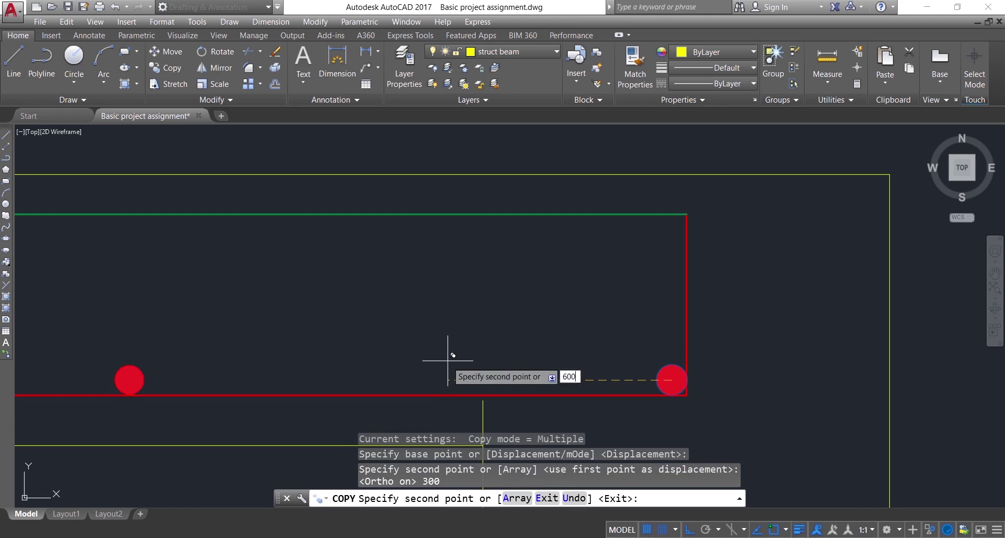
key("Return")
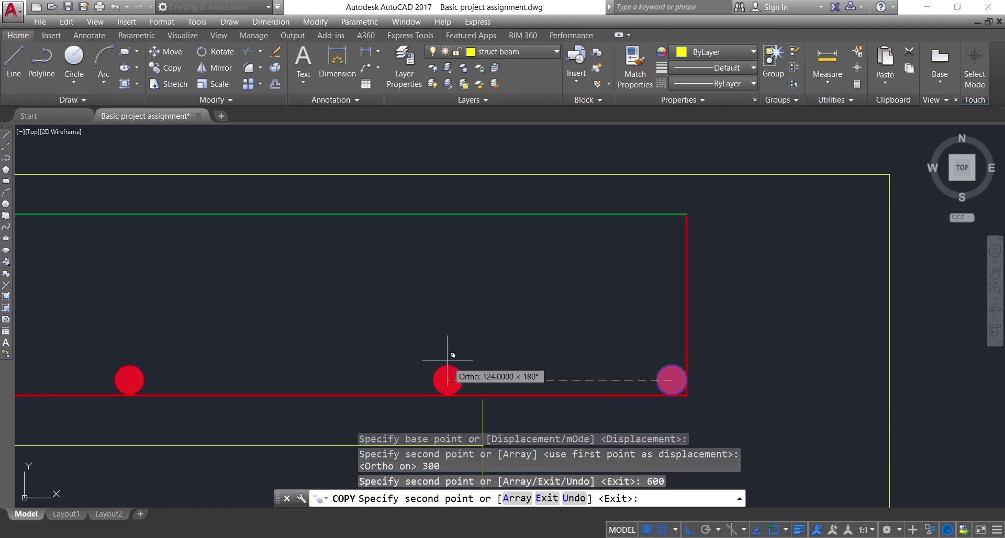
type("900")
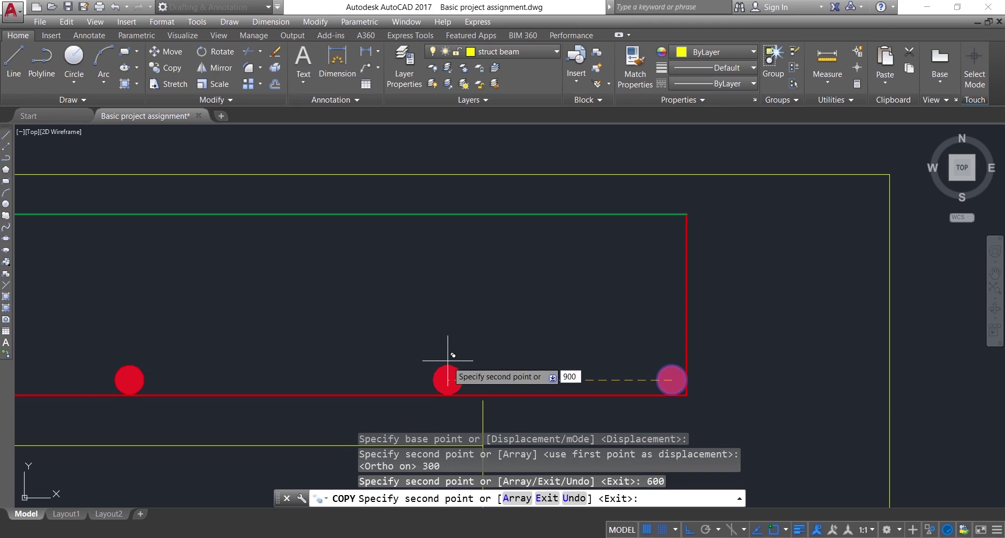
key("Return")
type("12")
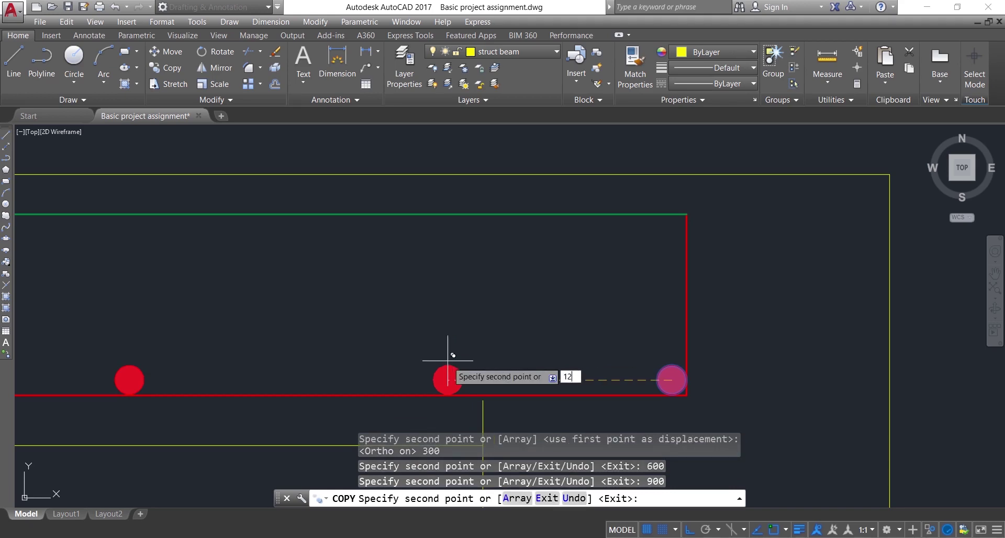
type("00")
key("Return")
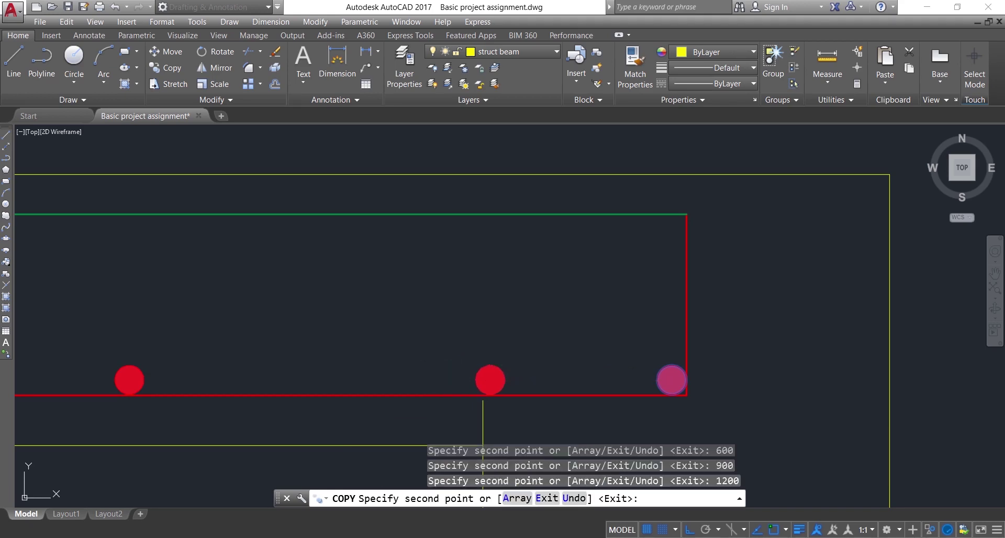
key("Escape")
scroll(504, 341, "down", 5)
middle_click_drag(407, 391, 693, 359)
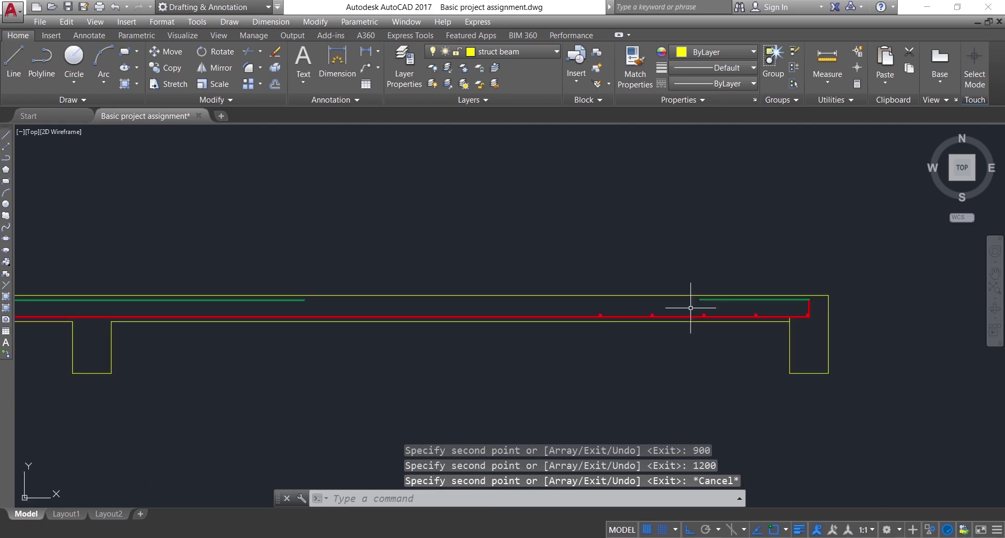
middle_click_drag(672, 316, 654, 280)
scroll(684, 285, "down", 2)
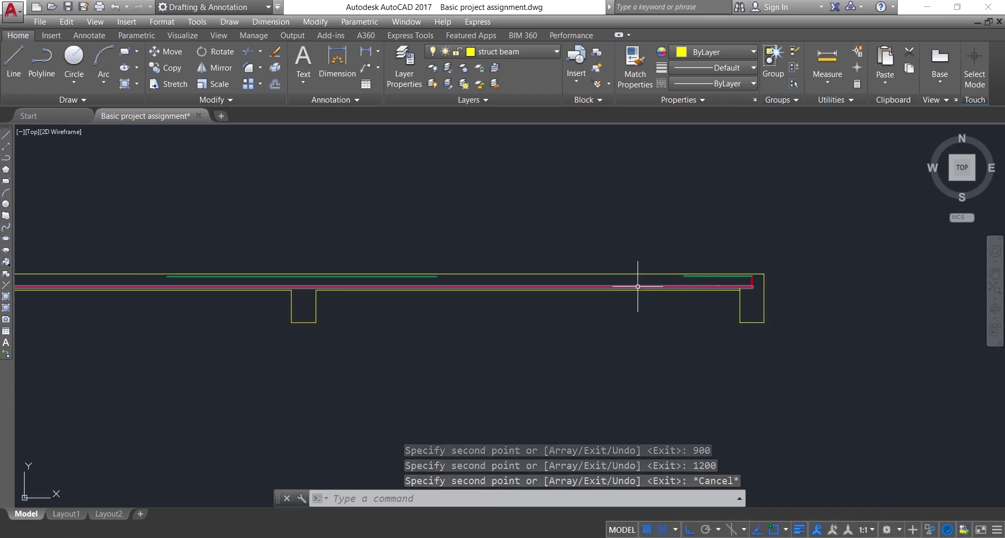
scroll(651, 290, "up", 4)
middle_click_drag(413, 196, 366, 276)
scroll(364, 280, "up", 3)
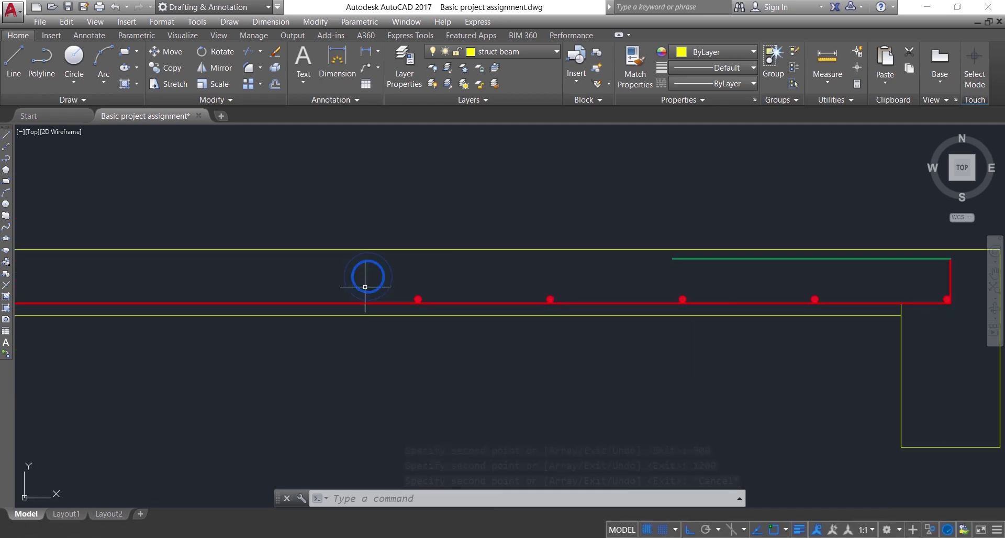
left_click(368, 275)
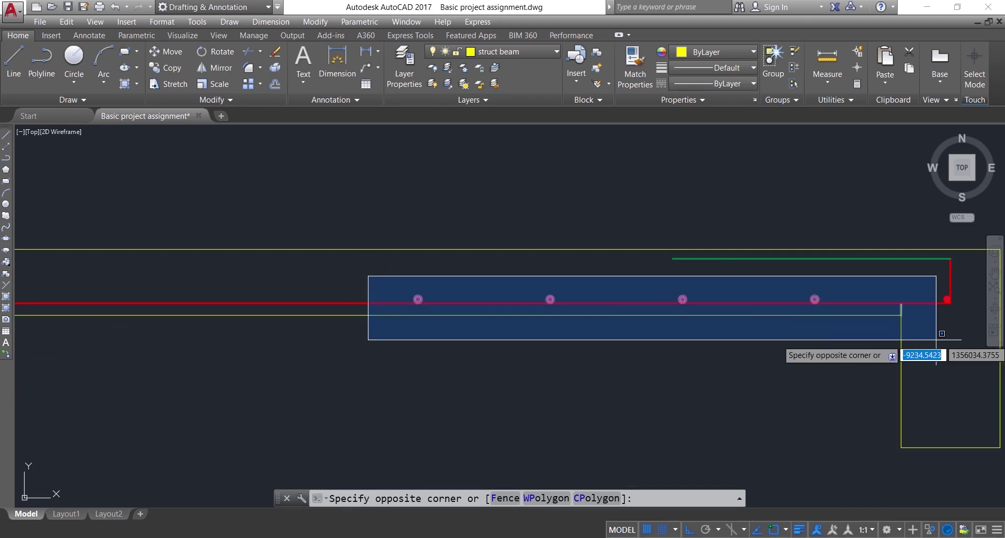
left_click(955, 340)
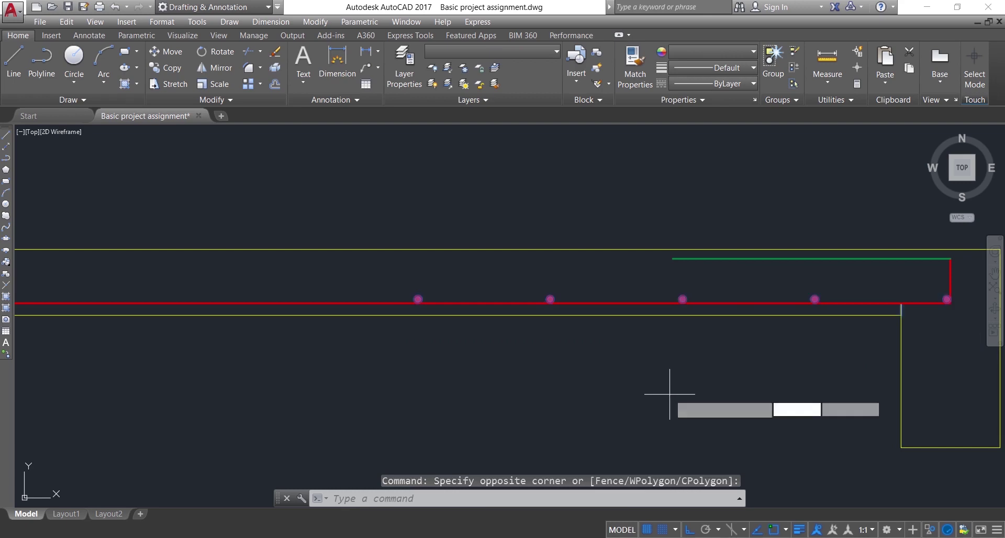
key("Return")
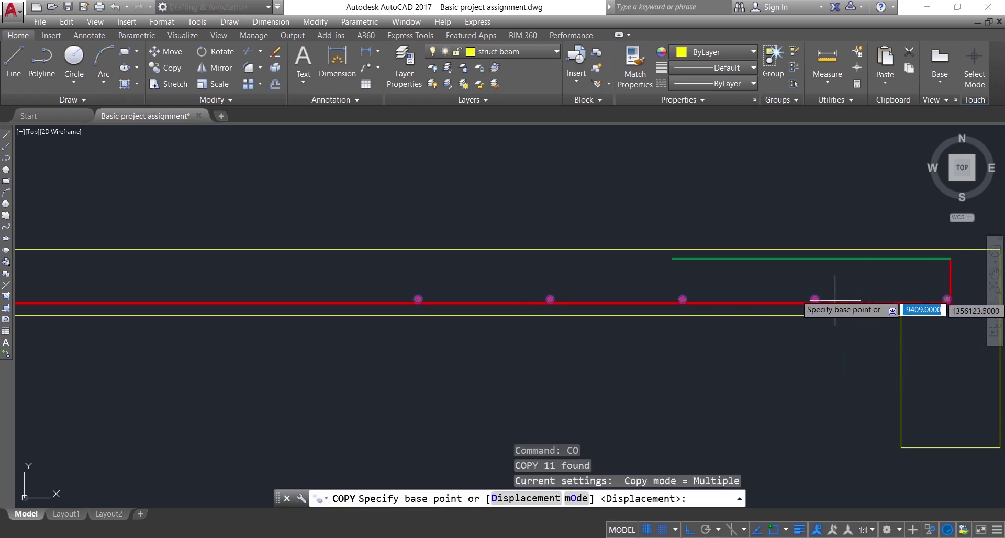
scroll(826, 293, "up", 4)
scroll(757, 291, "down", 6)
key("Escape")
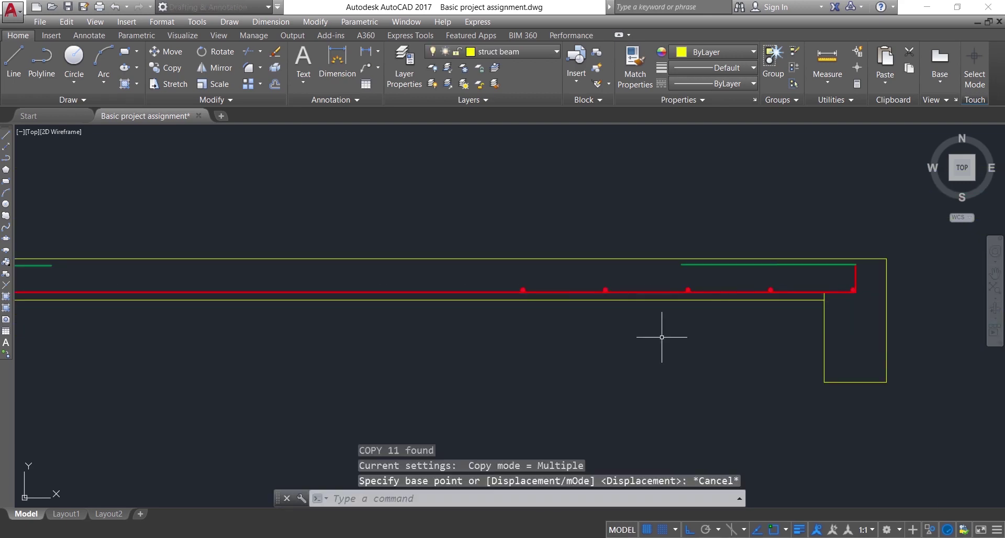
Copy the four spaced circles along the bottom bar, from the corner circle's centre to the centre of the leftmost circle.
scroll(856, 287, "up", 4)
scroll(856, 287, "down", 2)
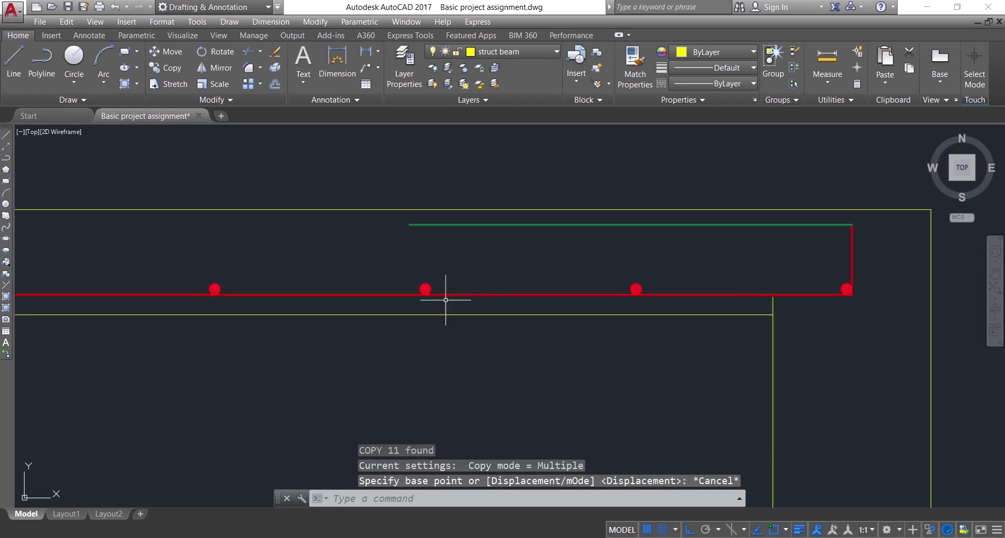
scroll(88, 256, "down", 3)
left_click(88, 255)
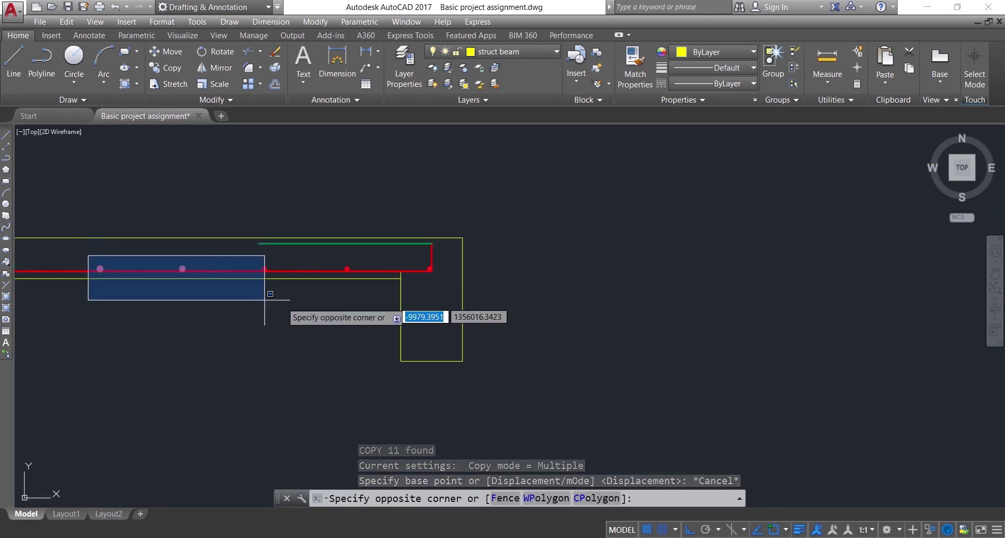
left_click(362, 303)
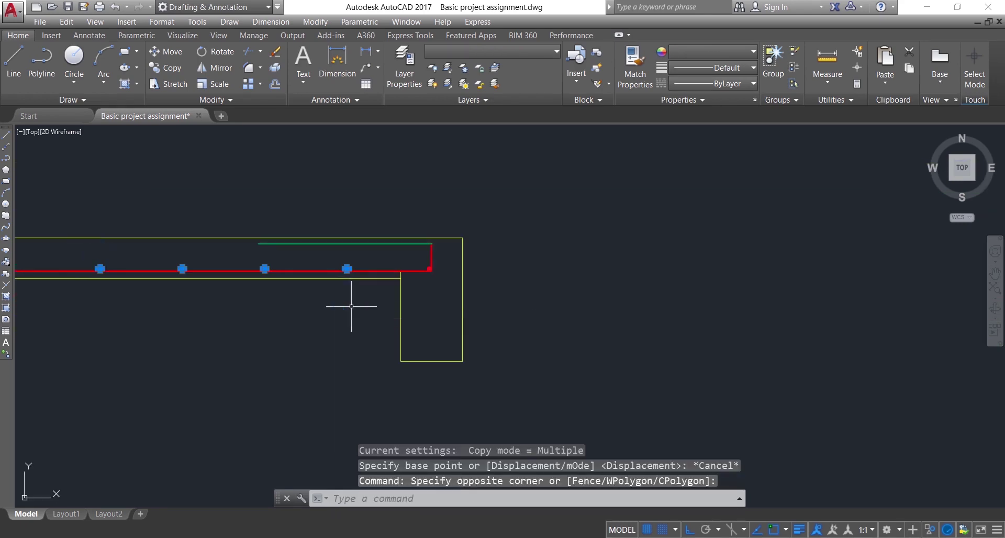
key("Return")
scroll(415, 259, "up", 3)
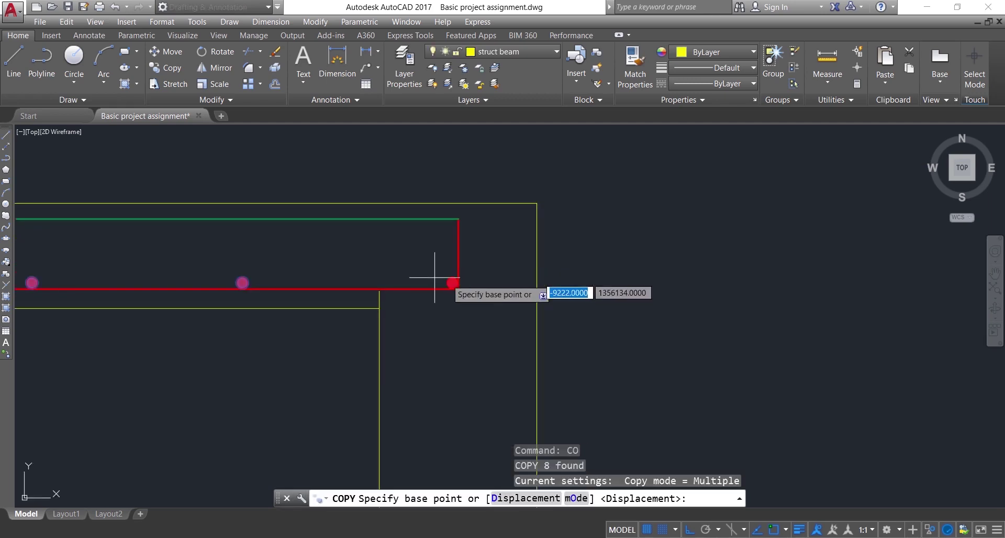
scroll(450, 286, "up", 2)
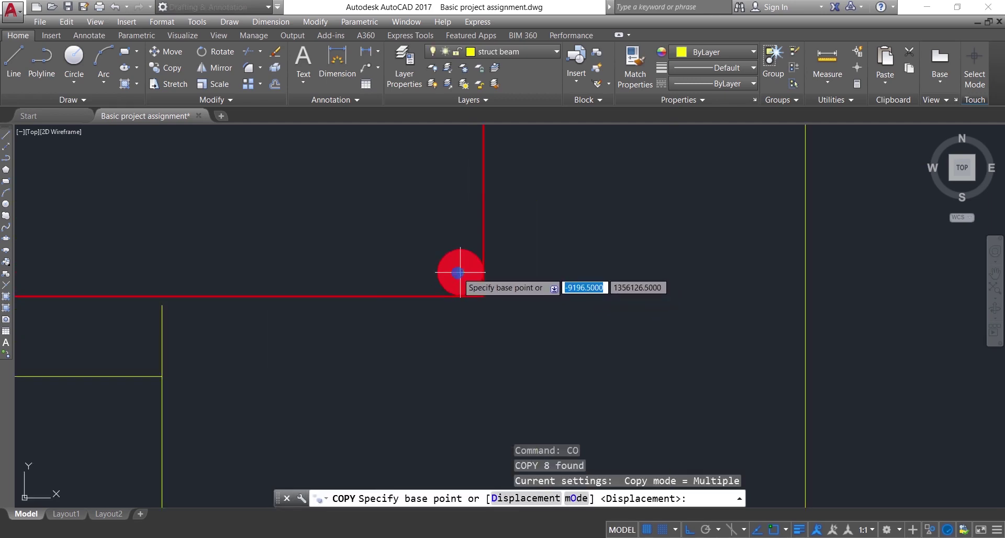
left_click(460, 272)
scroll(509, 262, "down", 4)
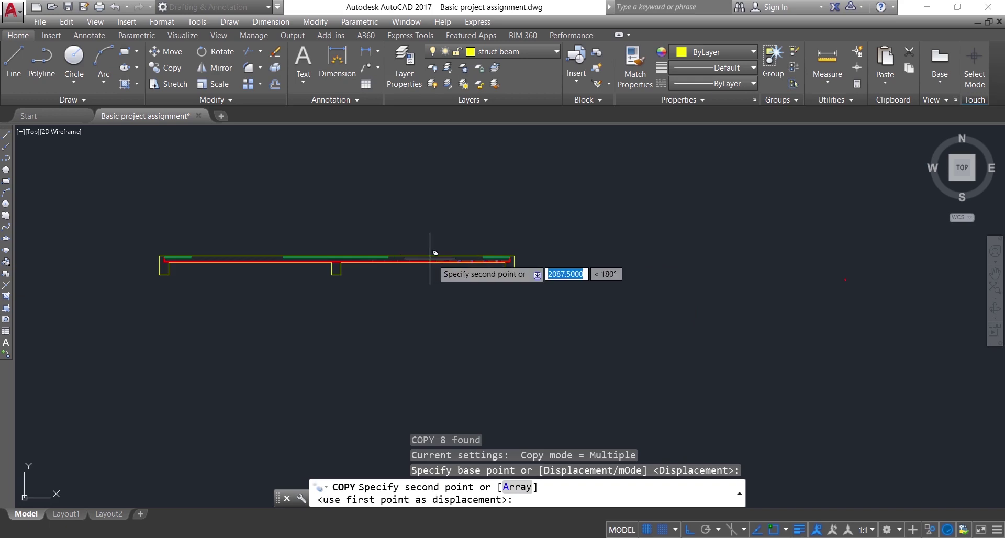
scroll(476, 263, "up", 4)
scroll(628, 246, "up", 5)
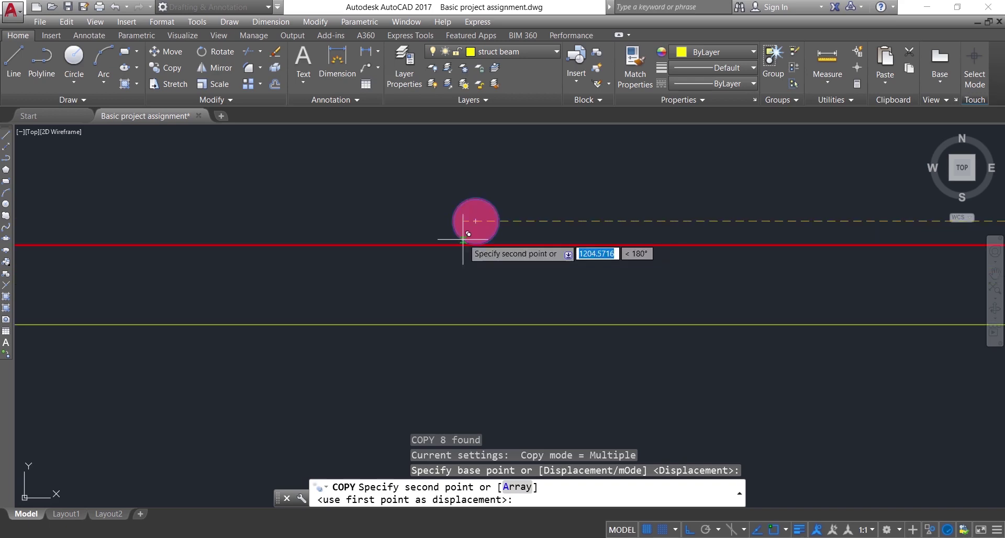
left_click(474, 218)
scroll(523, 209, "down", 4)
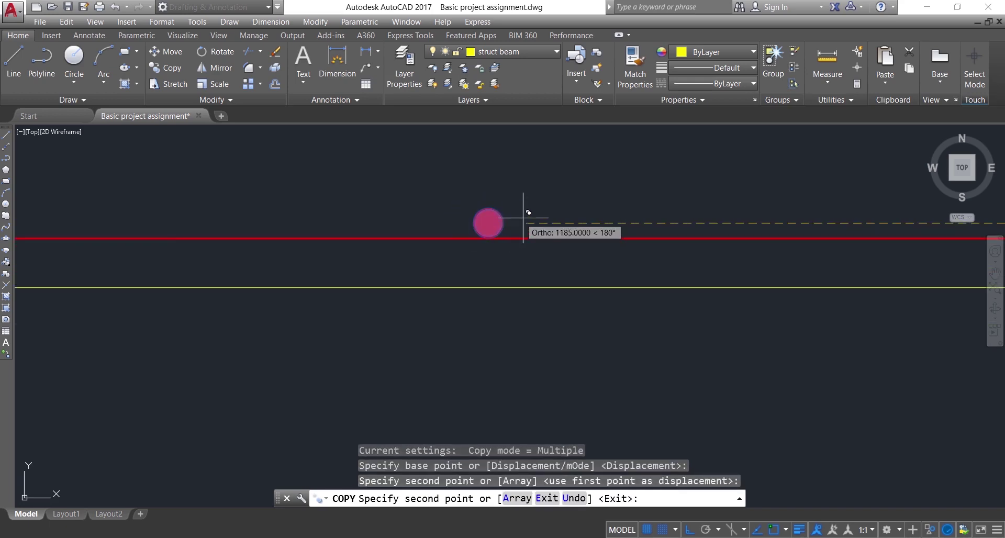
Place two more copies of the four-circle set along the bottom bar, each at the current leftmost circle's centre, ending at 3300 from the base point.
scroll(408, 215, "up", 5)
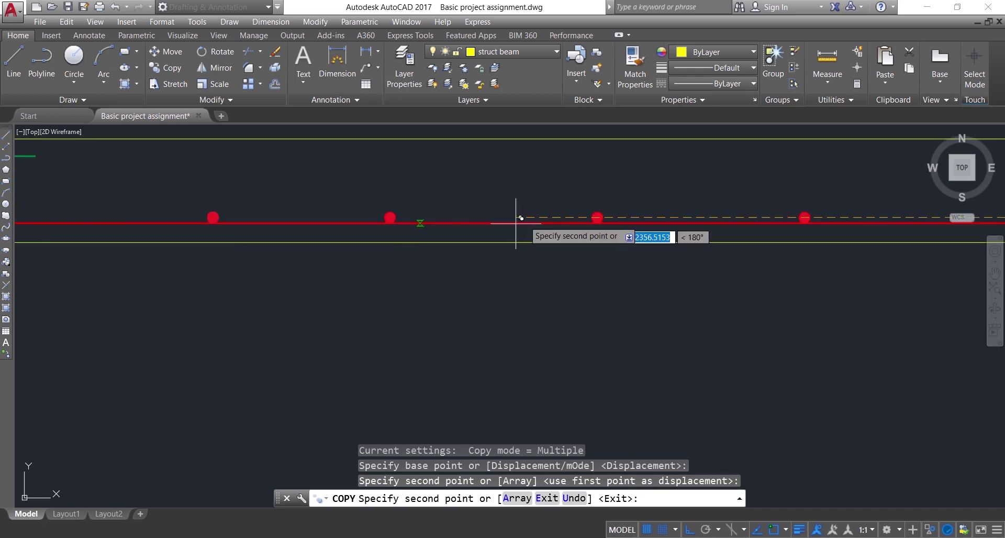
scroll(378, 220, "up", 4)
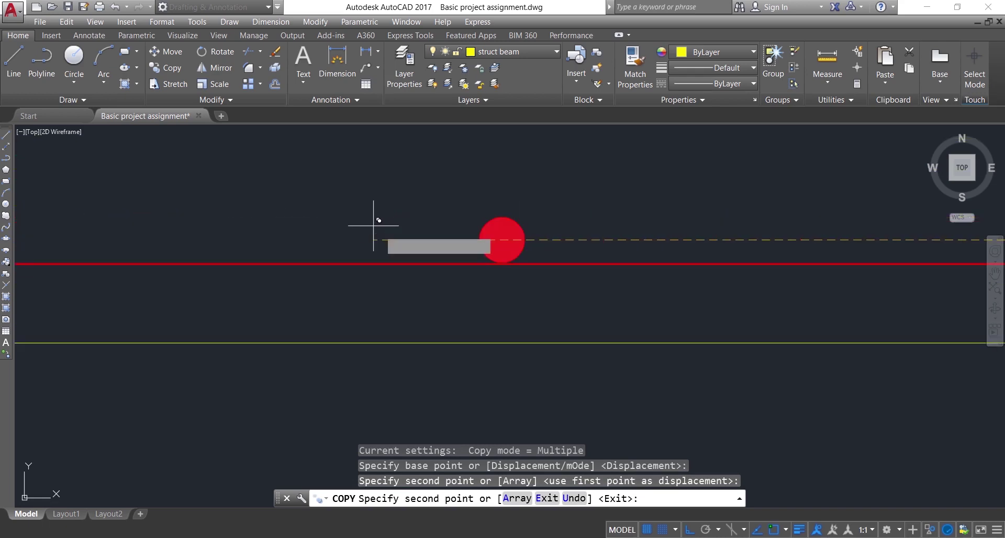
left_click(502, 239)
scroll(502, 239, "down", 5)
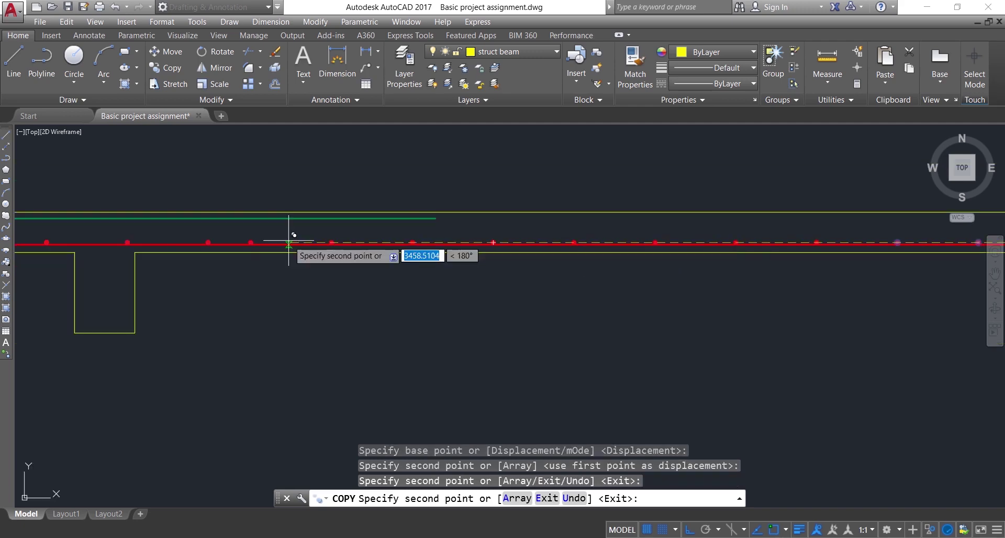
scroll(302, 241, "up", 3)
scroll(302, 241, "up", 2)
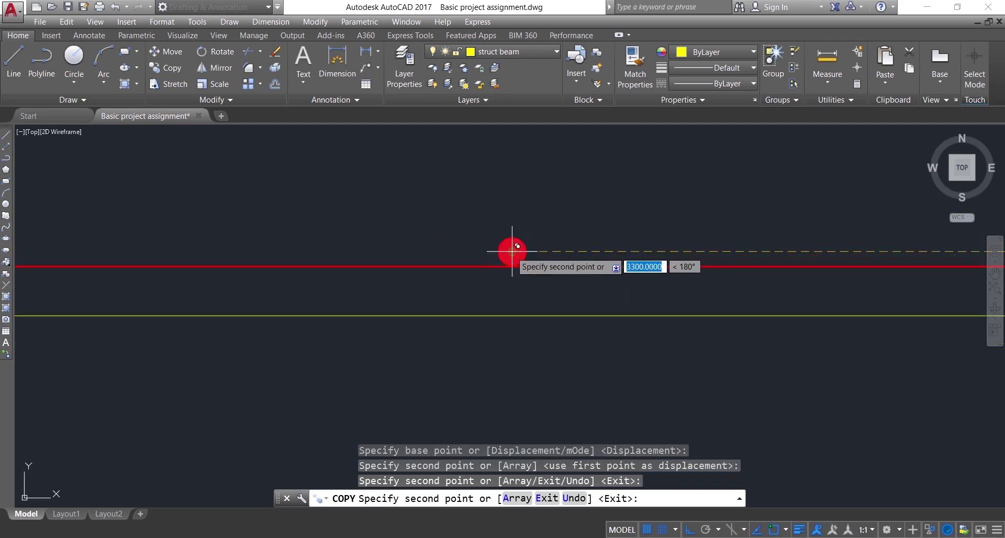
left_click(512, 251)
Place further copies of the four circles at the leftmost circle centres, 4500 and 5700 to the left of the base point.
scroll(512, 251, "down", 5)
scroll(366, 236, "up", 3)
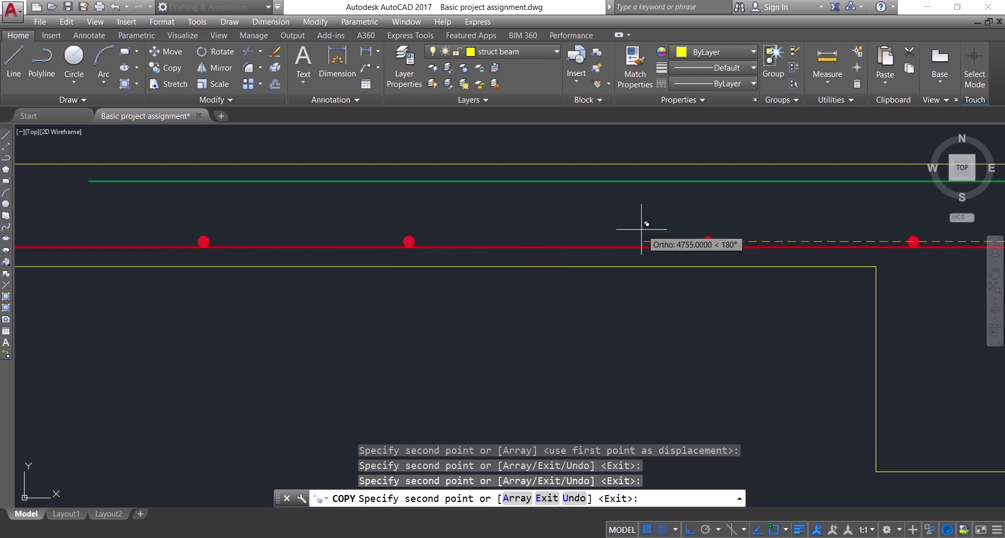
scroll(674, 241, "up", 4)
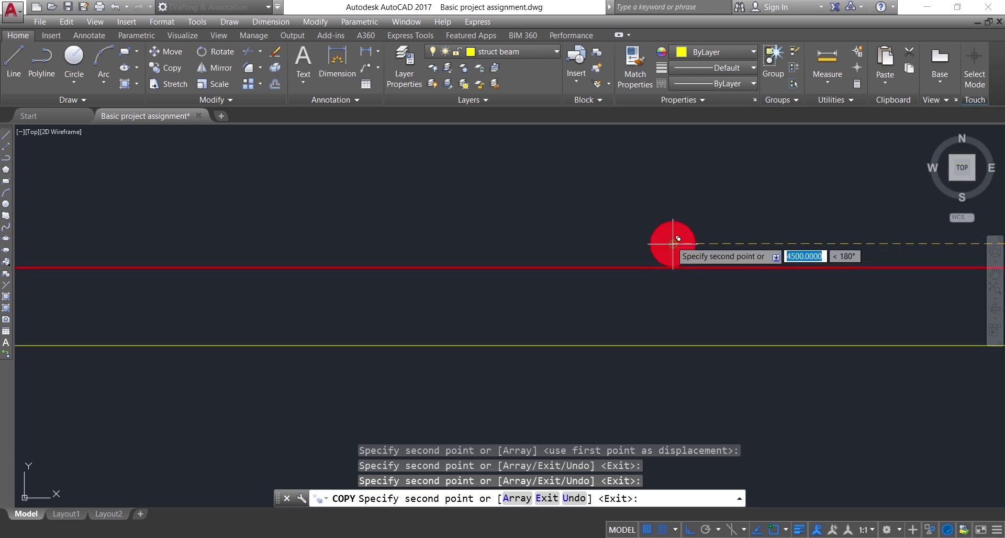
left_click(674, 241)
scroll(674, 241, "down", 7)
scroll(236, 241, "up", 2)
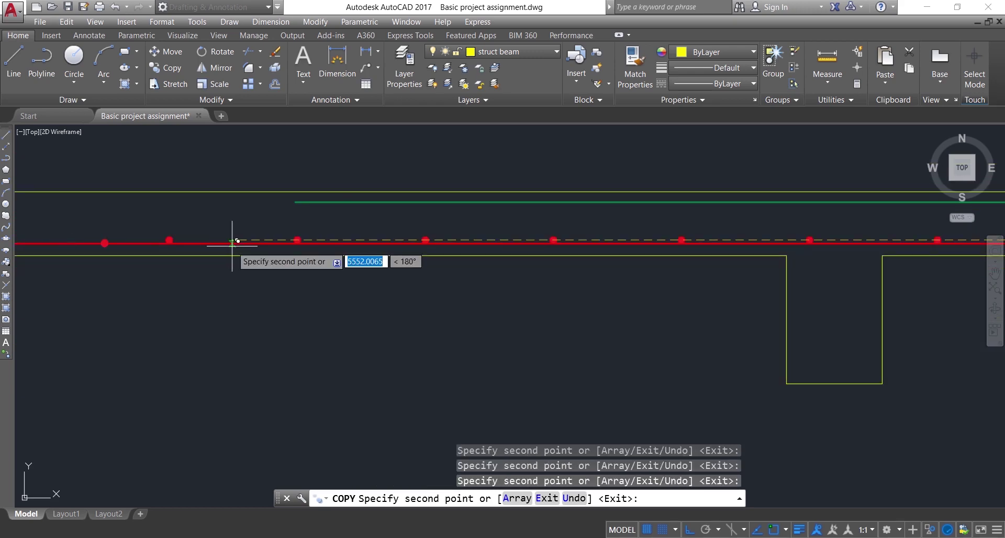
scroll(435, 224, "down", 5)
middle_click_drag(435, 224, 531, 231)
scroll(415, 235, "up", 2)
scroll(46, 266, "up", 3)
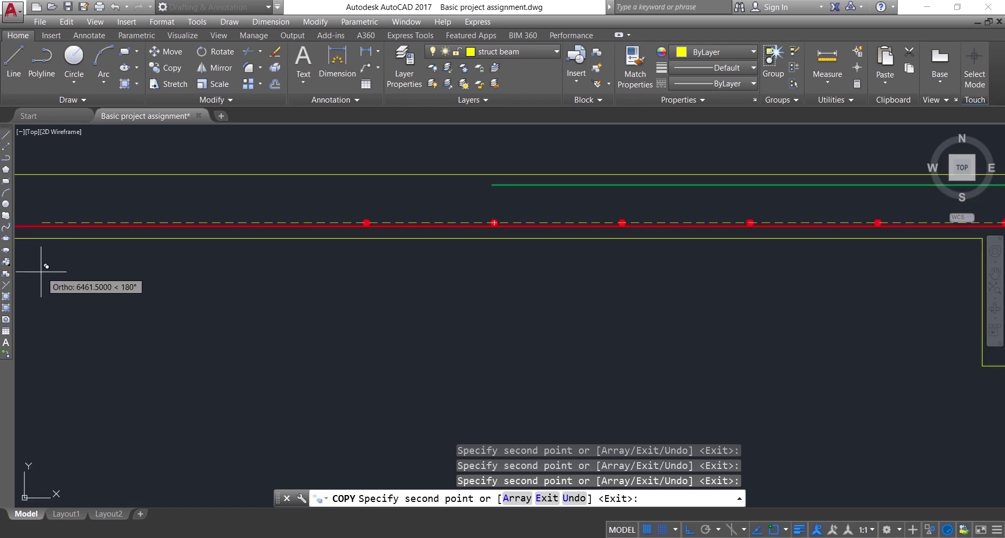
scroll(721, 217, "up", 6)
scroll(705, 230, "down", 5)
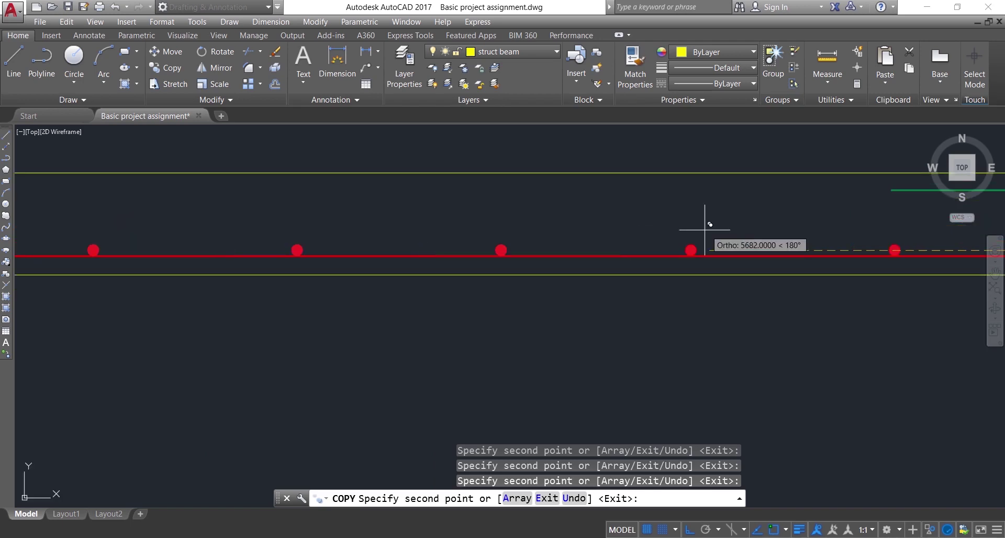
scroll(705, 229, "up", 4)
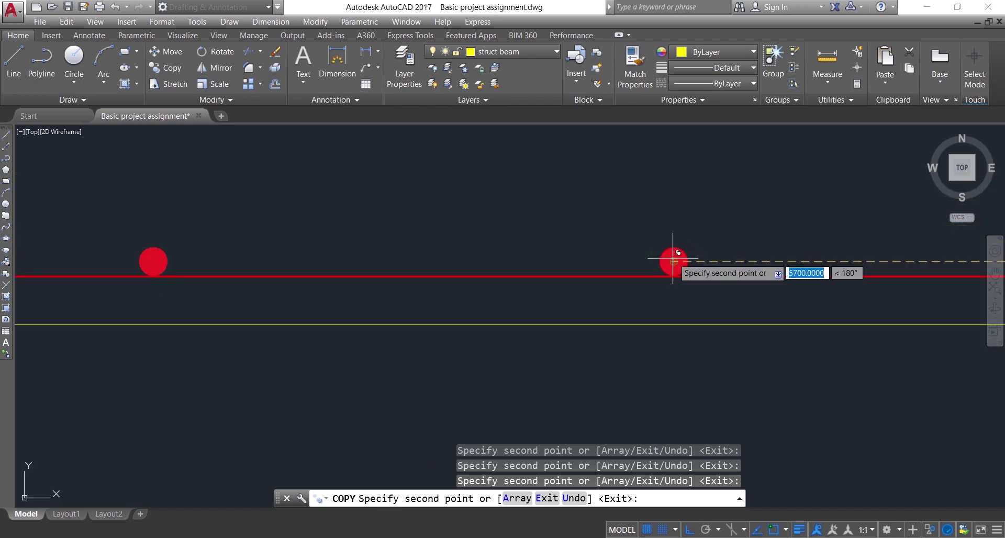
Place the last copy of the four circles at the circle centre 6900 from the base point and end the Copy command.
scroll(498, 250, "down", 5)
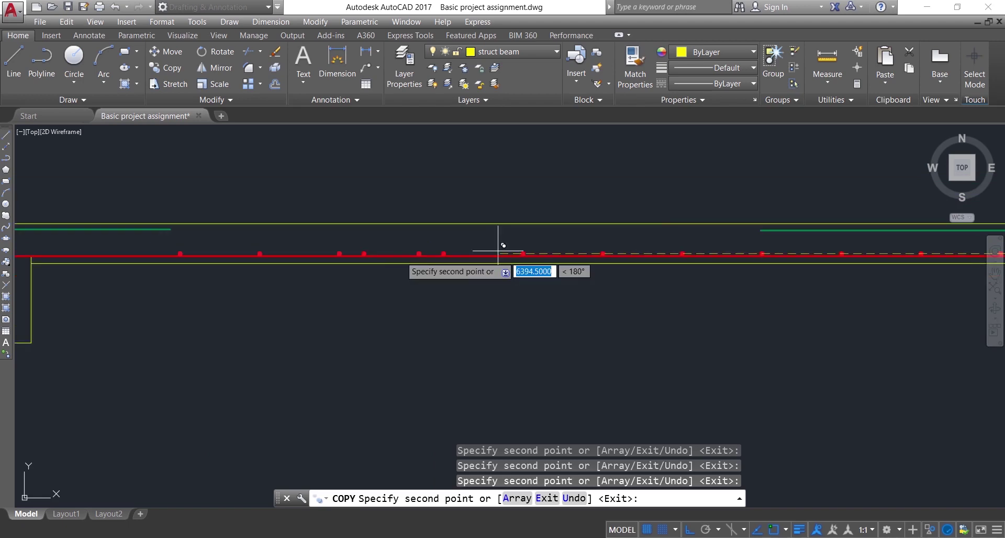
scroll(429, 262, "up", 6)
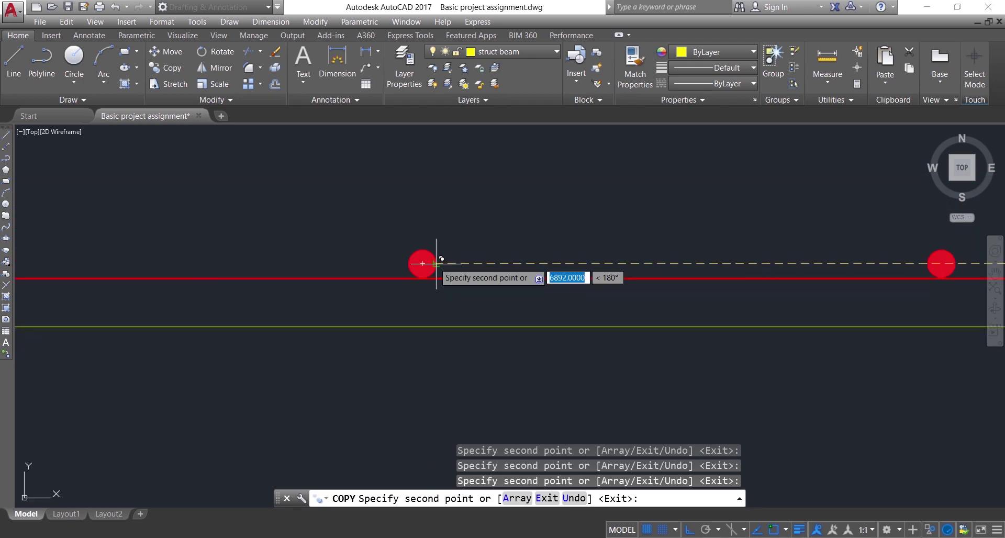
scroll(455, 256, "down", 6)
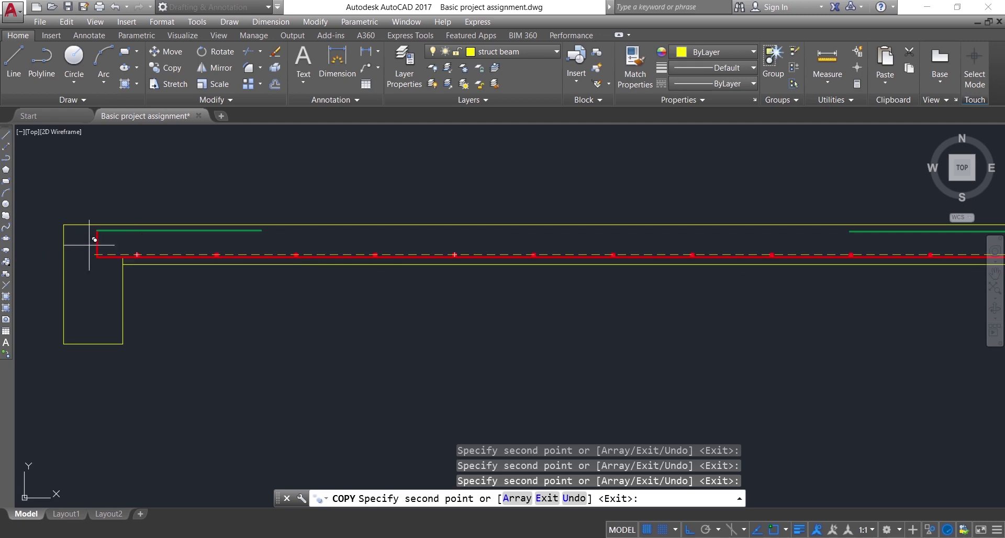
scroll(92, 242, "up", 3)
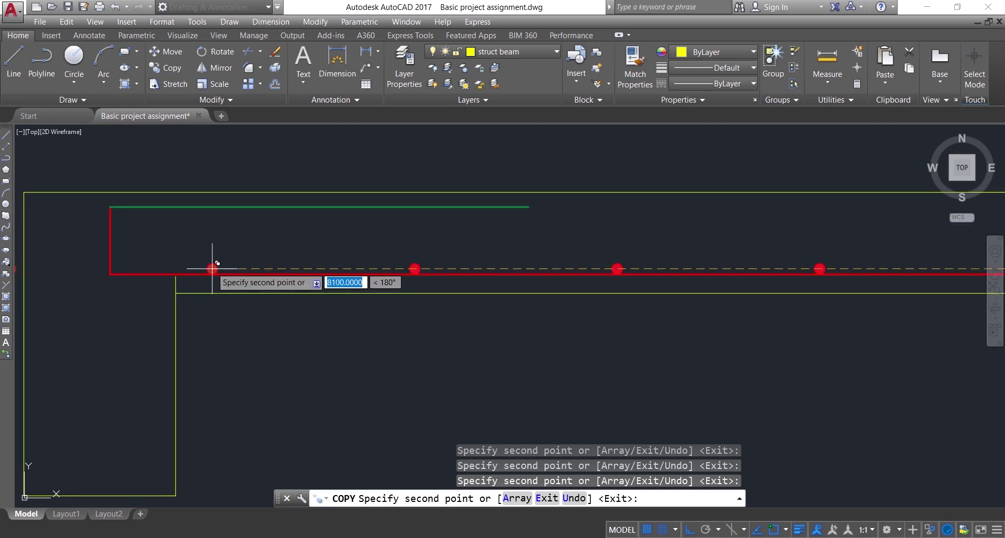
key("Escape")
Delete the filled circle on the bottom bar directly above the middle beam.
scroll(230, 273, "down", 4)
scroll(230, 273, "down", 4)
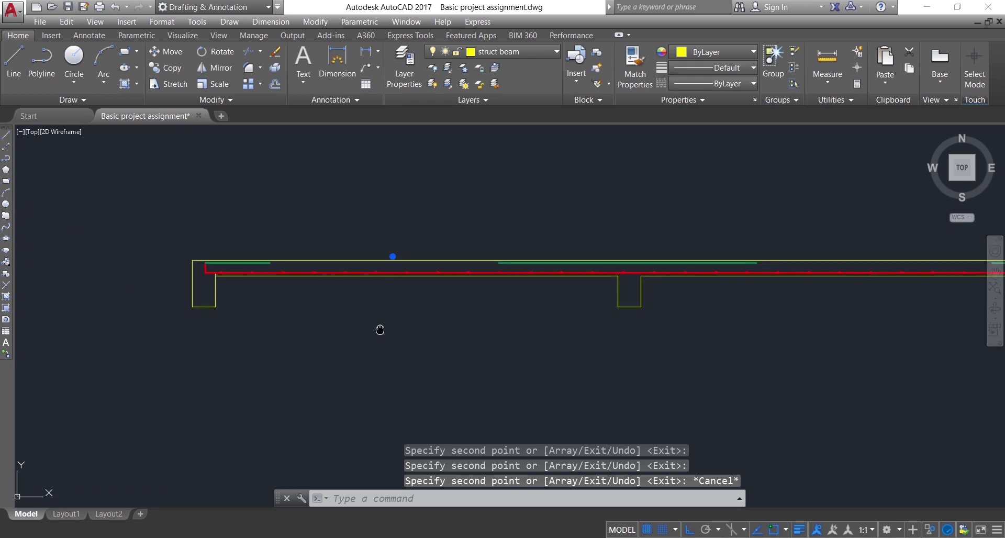
middle_click_drag(380, 330, 255, 297)
scroll(345, 276, "up", 2)
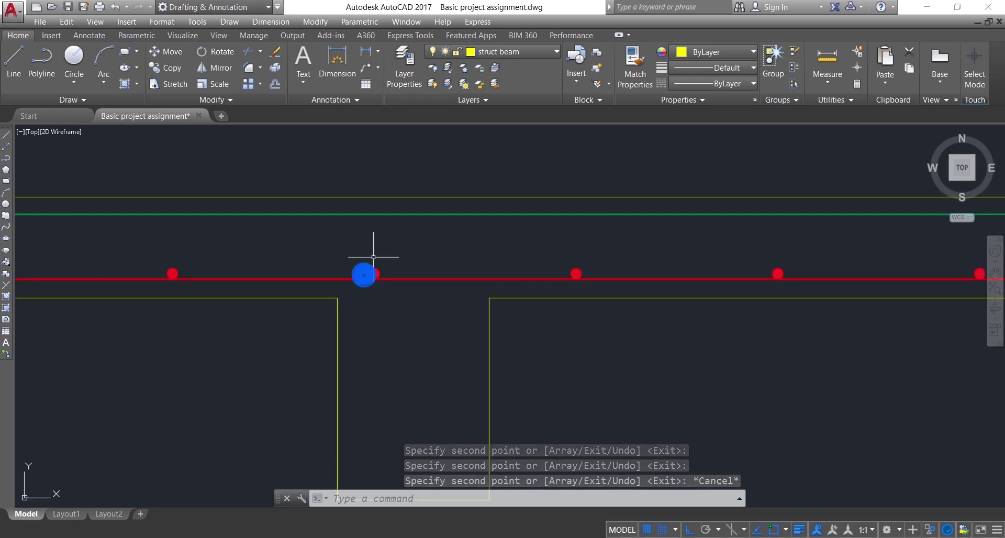
left_click(393, 257)
left_click(364, 274)
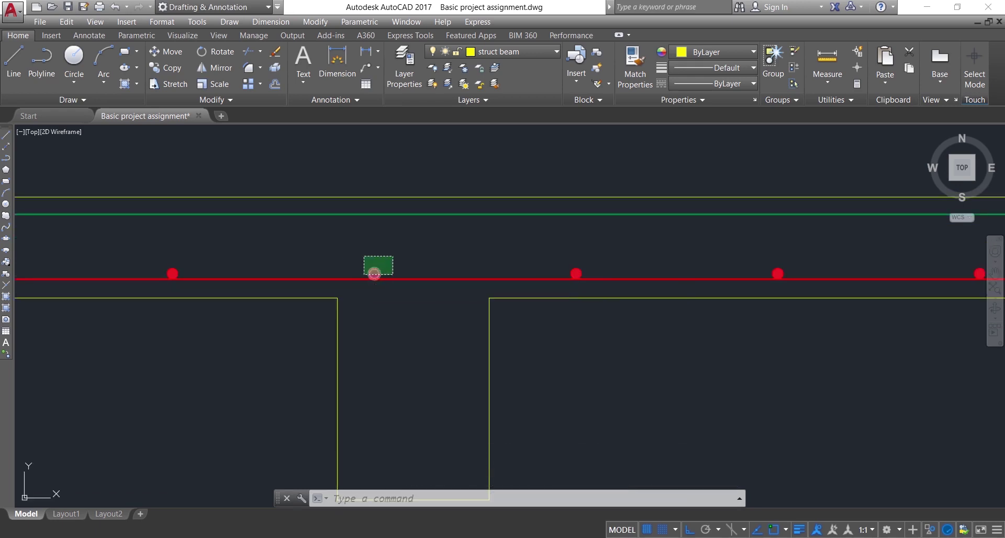
left_click(364, 258)
key("Delete")
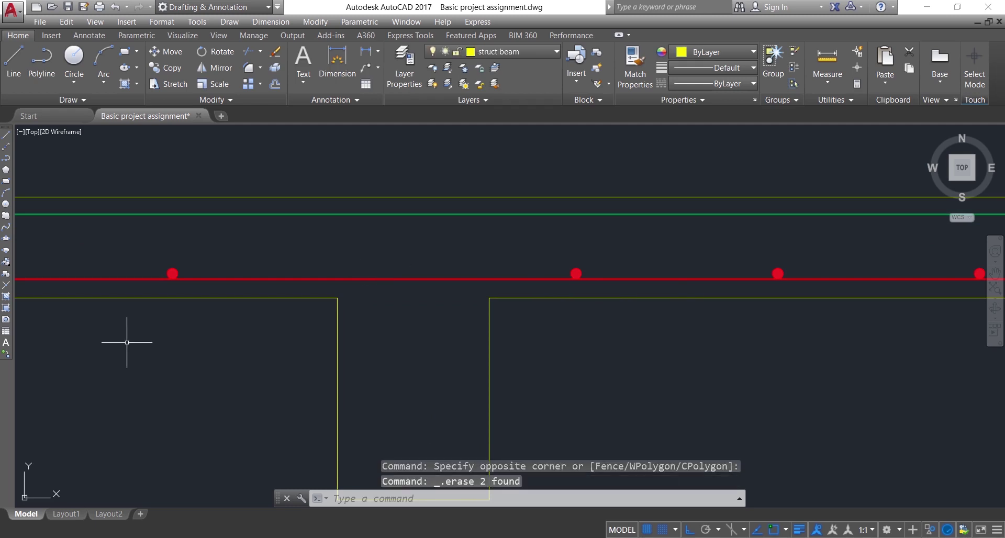
scroll(128, 341, "down", 3)
middle_click_drag(127, 341, 771, 250)
scroll(771, 250, "down", 3)
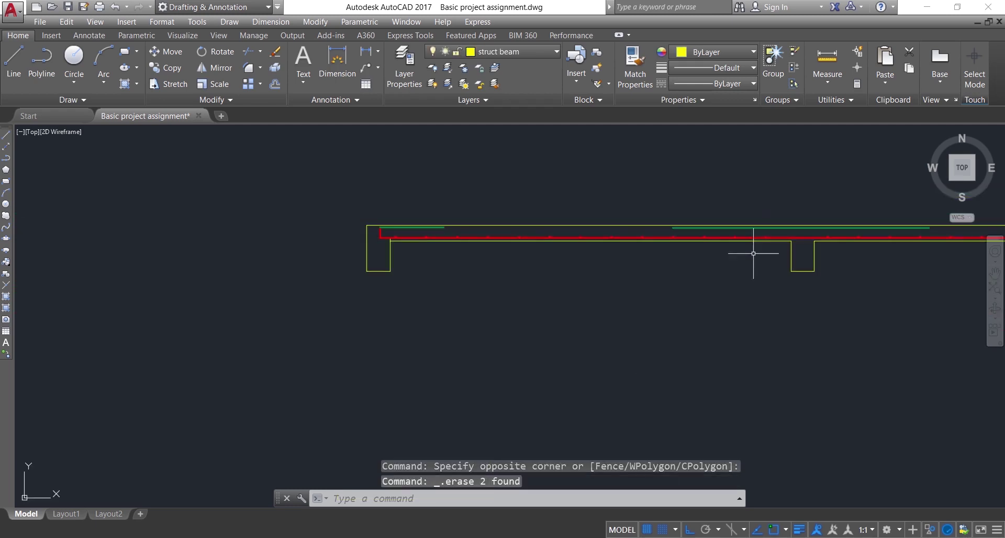
scroll(345, 227, "up", 3)
left_click(348, 228)
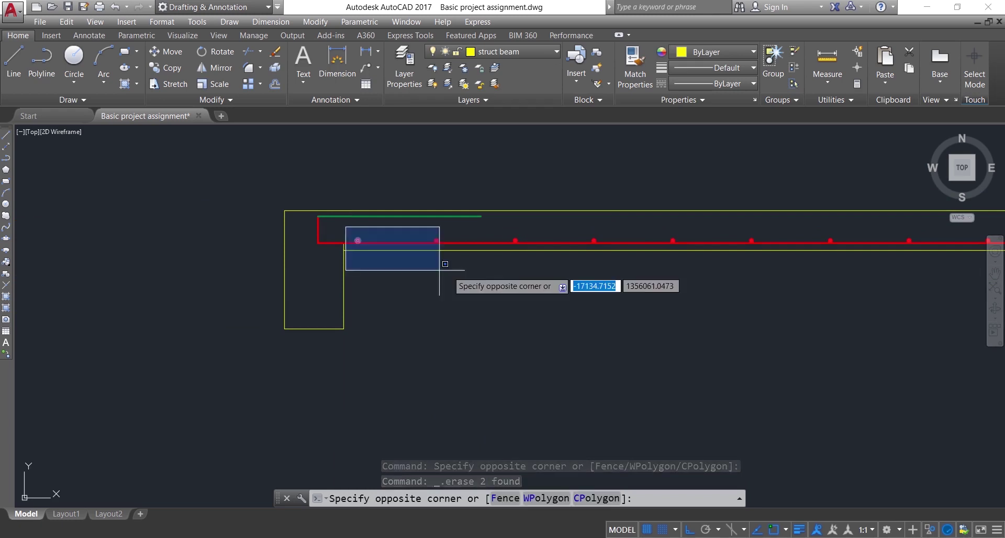
scroll(469, 272, "down", 2)
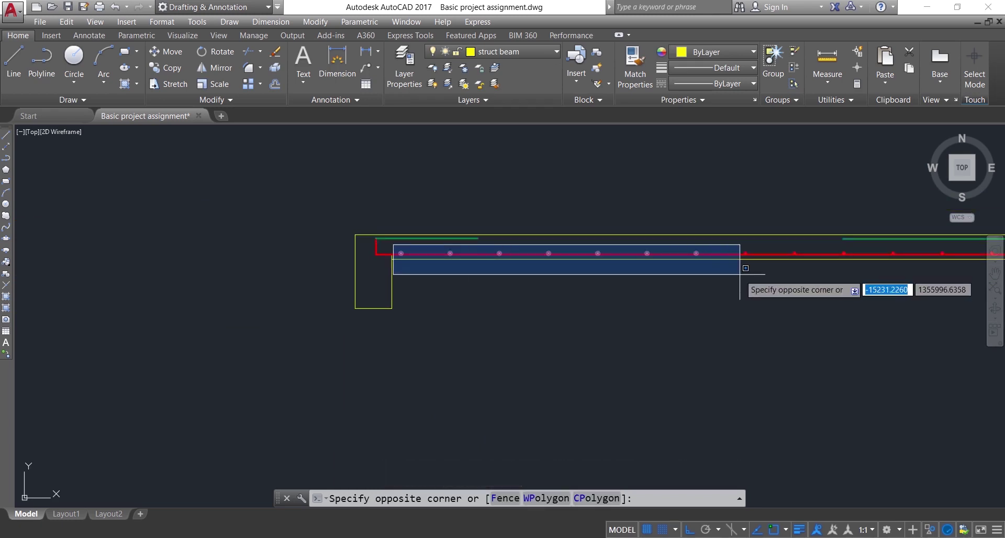
scroll(740, 275, "down", 2)
middle_click_drag(686, 283, 521, 315)
scroll(683, 313, "up", 2)
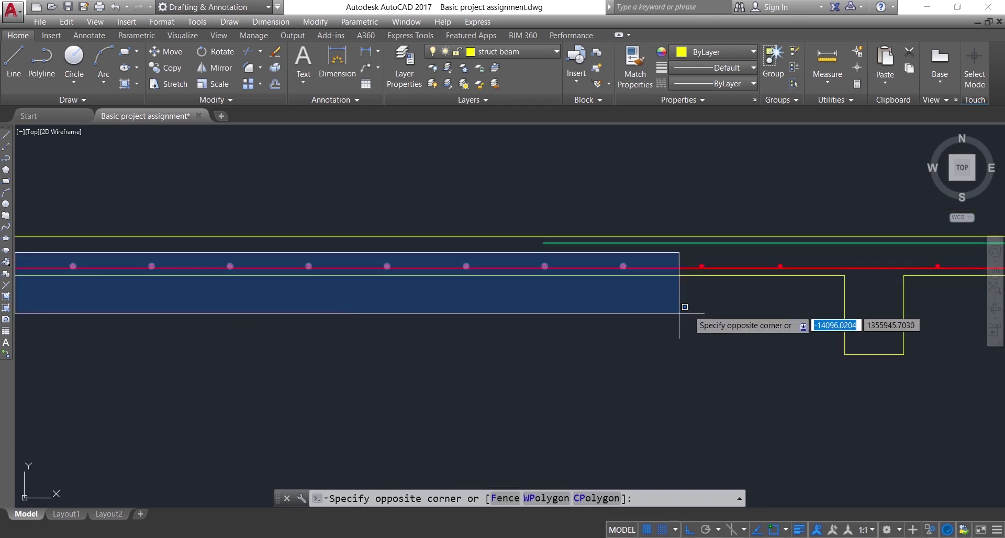
left_click(790, 304)
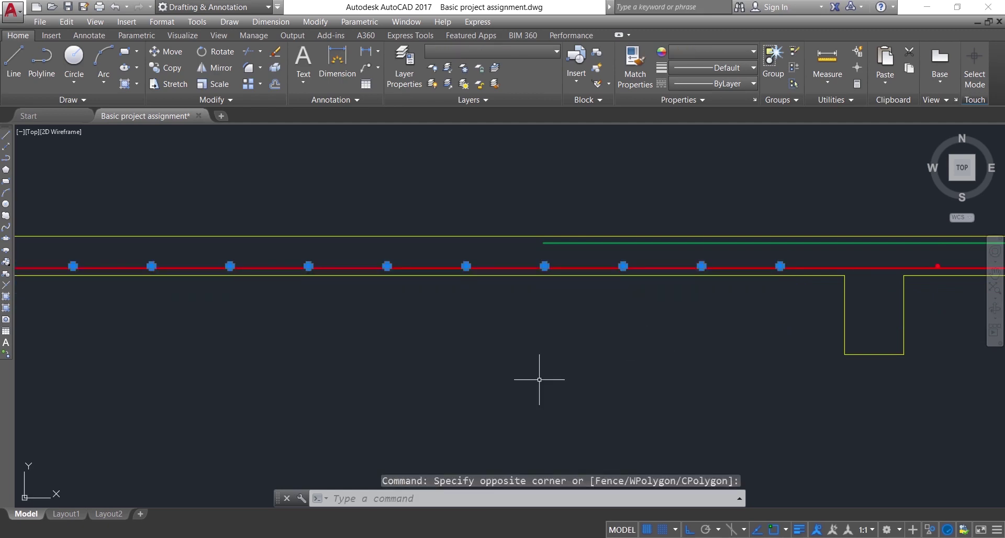
key("Return")
scroll(523, 314, "down", 3)
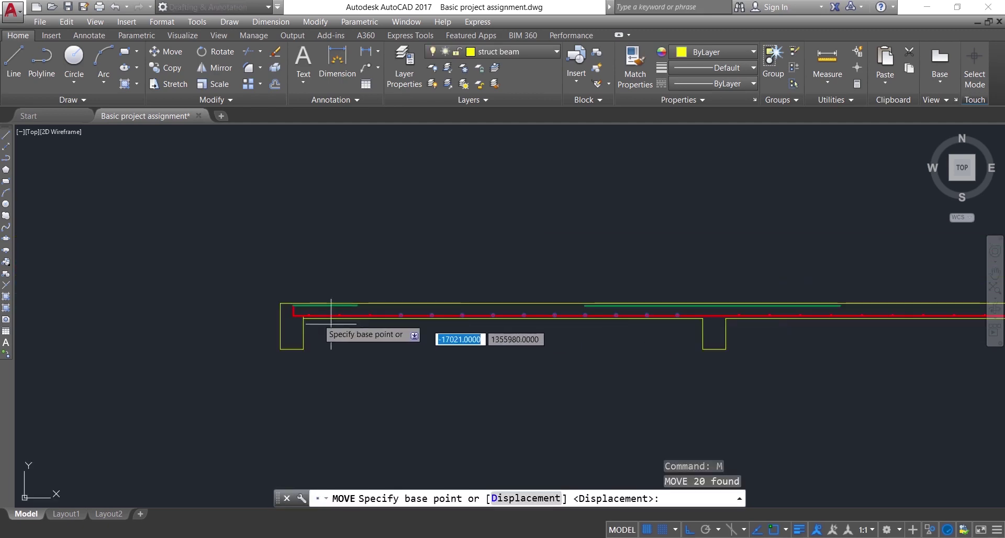
scroll(243, 298, "up", 1)
scroll(349, 319, "up", 5)
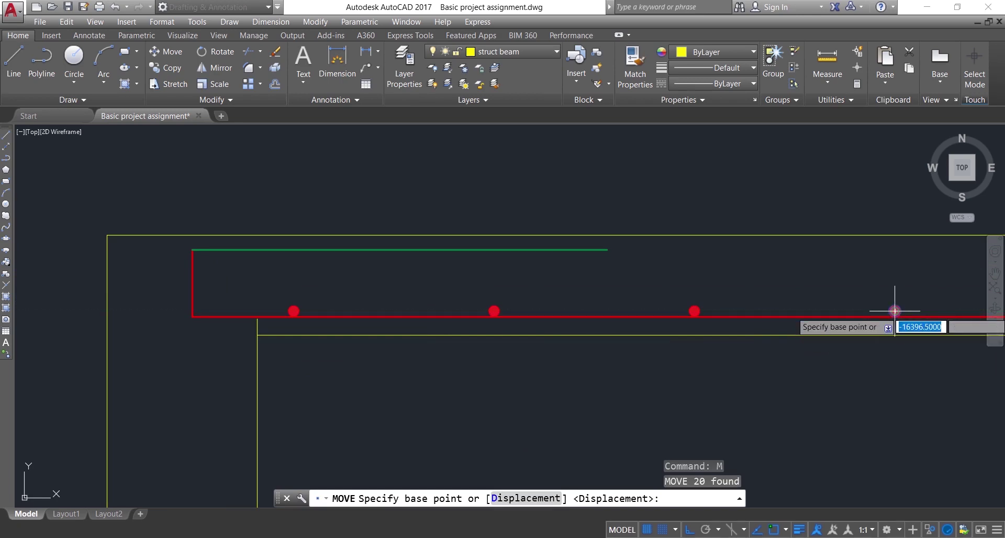
key("Escape")
Move all bar circles of the left span about 143.5 to the left, so the end circle touches the bar's vertical leg.
left_click(246, 296)
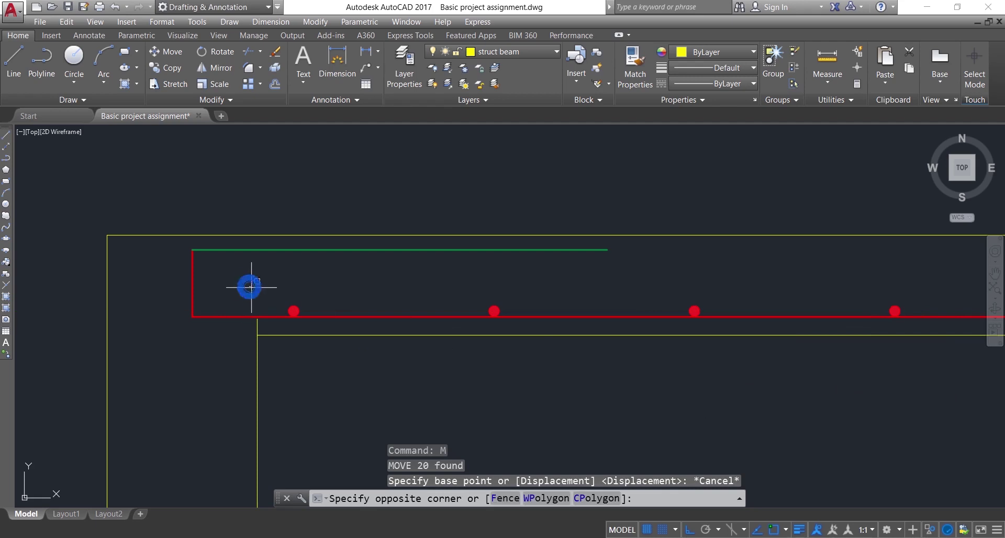
scroll(259, 308, "down", 2)
scroll(393, 348, "down", 3)
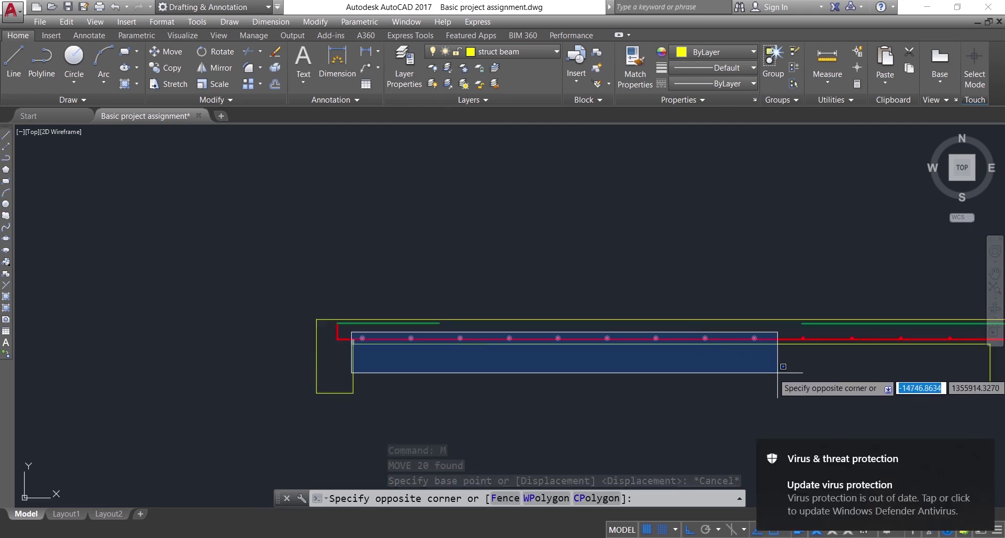
middle_click_drag(778, 370, 545, 376)
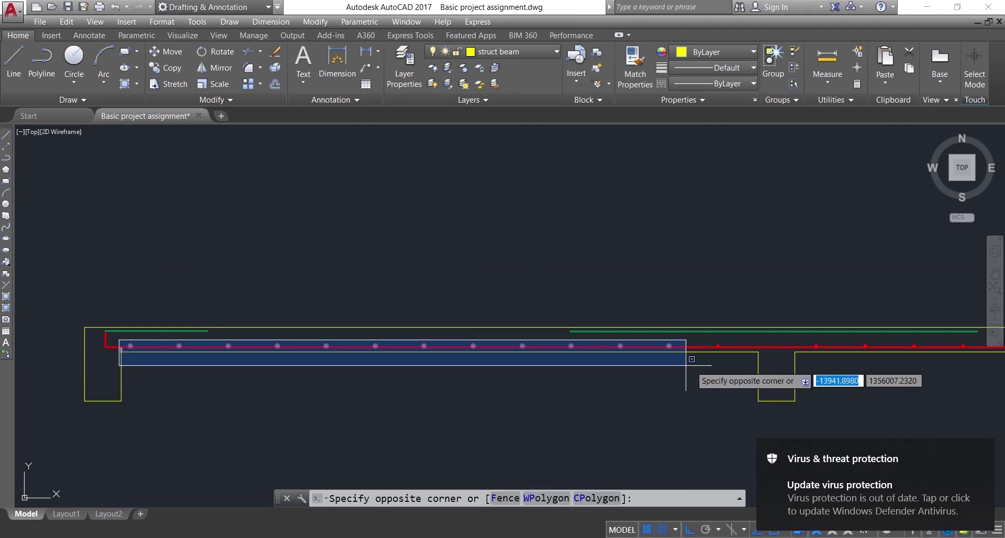
left_click(720, 360)
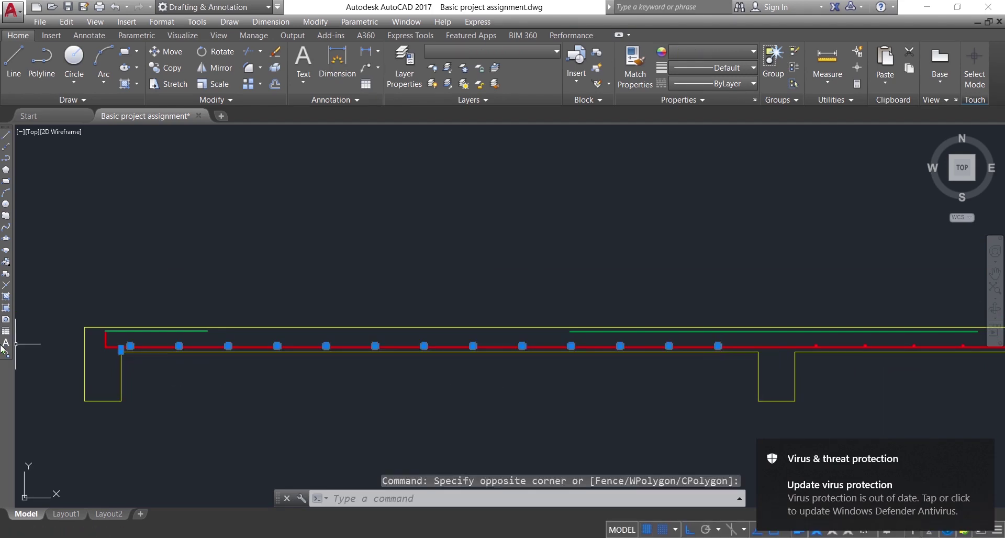
scroll(209, 343, "up", 5)
middle_click_drag(135, 352, 334, 290)
type("M")
key("Return")
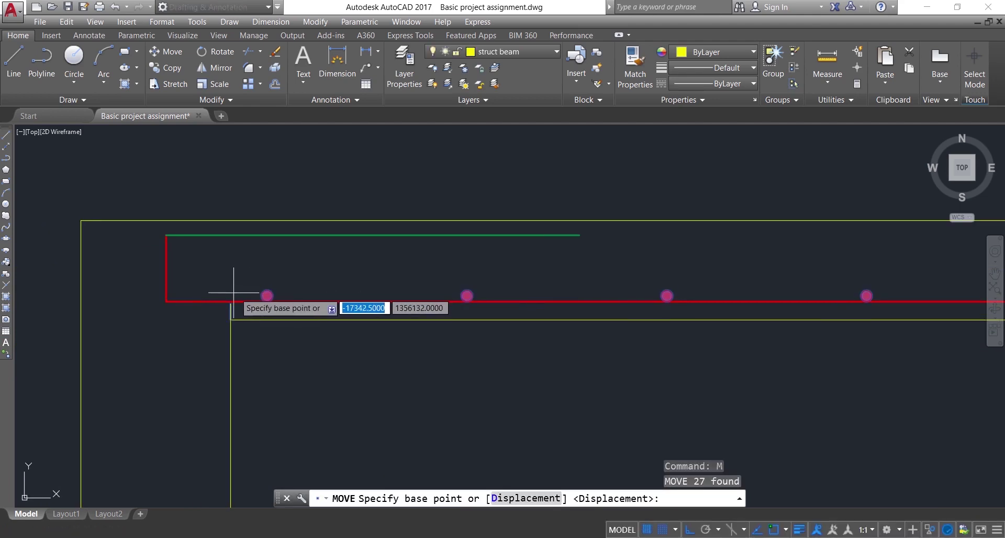
left_click(267, 296)
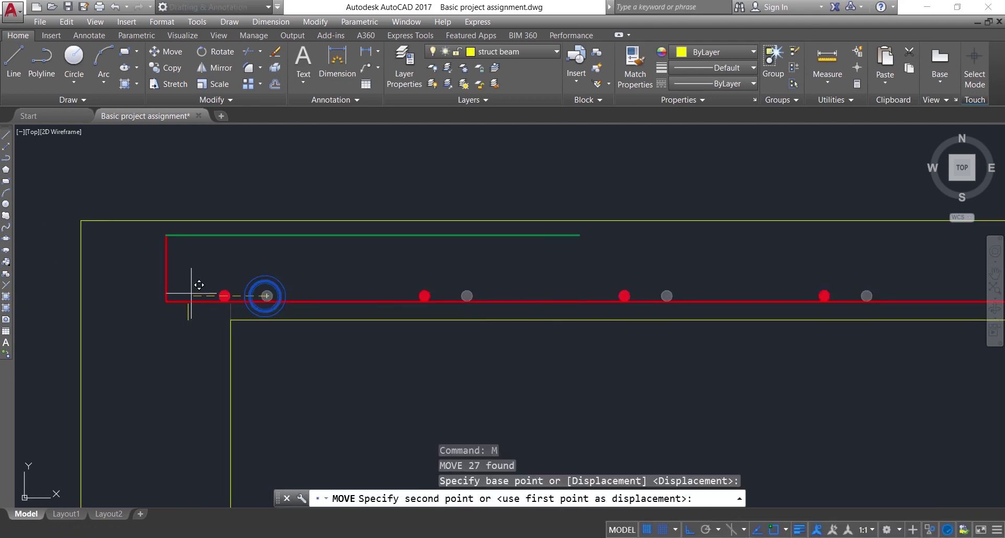
scroll(178, 296, "up", 5)
middle_click_drag(159, 299, 101, 294)
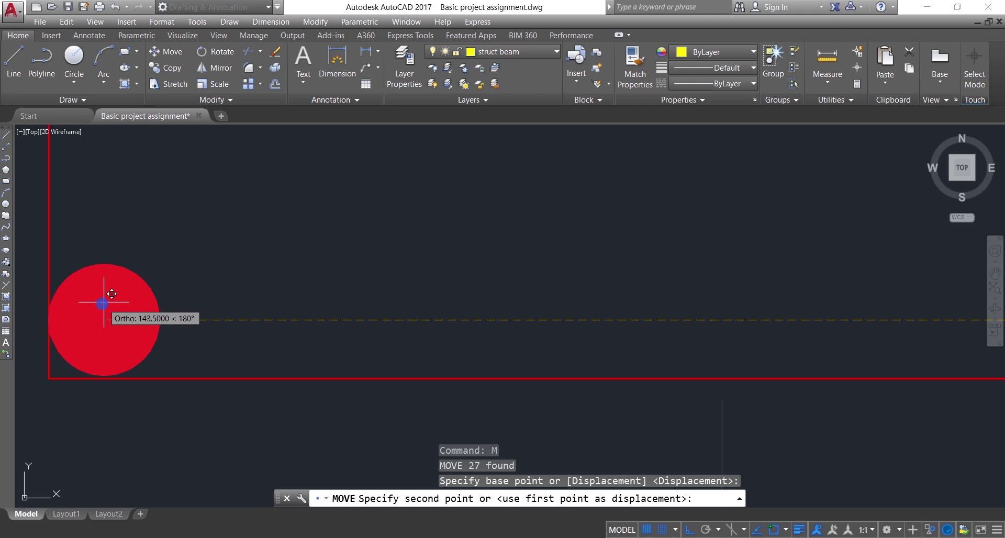
key("Escape")
Copy the left span's last filled circle before the middle beam 300 to the right along the bottom bar.
scroll(151, 304, "down", 5)
scroll(147, 300, "down", 10)
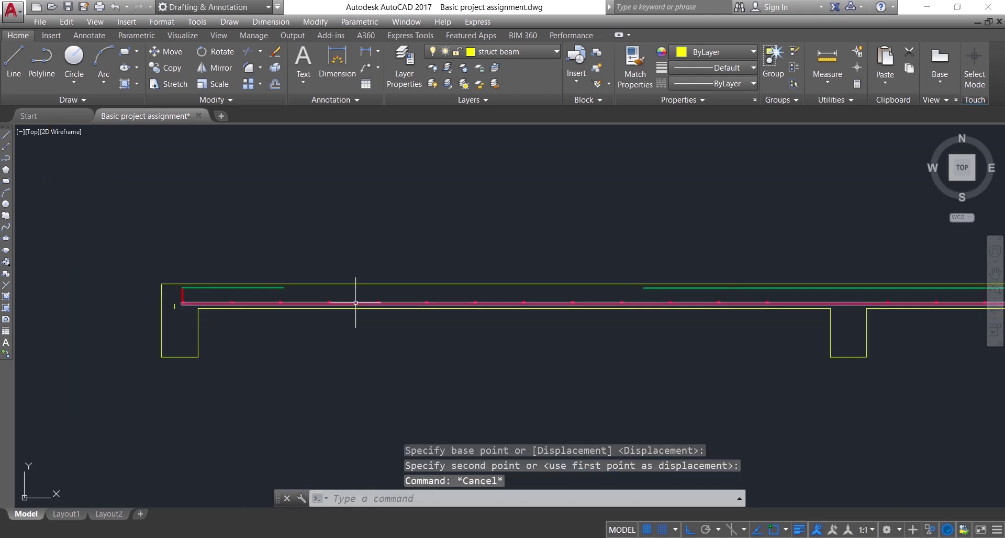
scroll(511, 332, "up", 6)
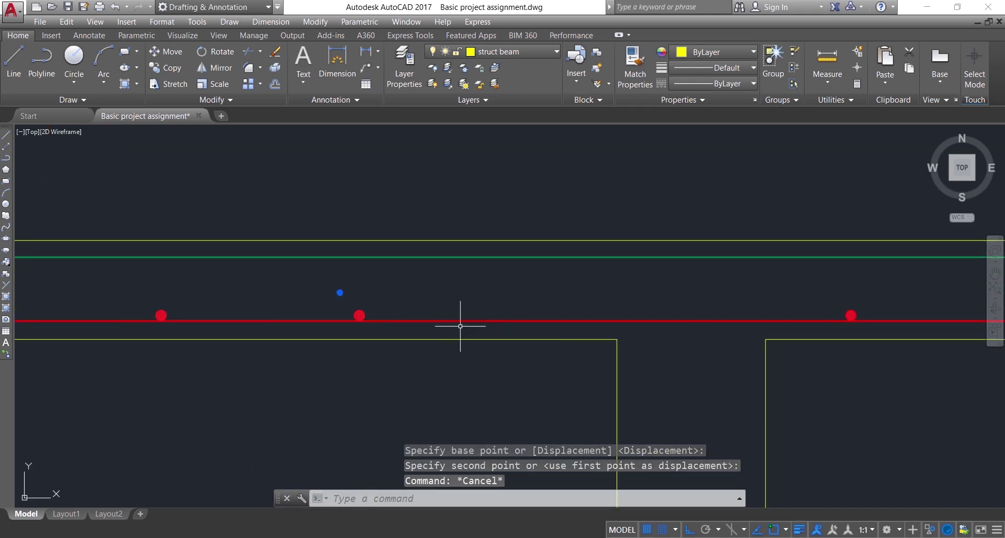
left_click(340, 292)
left_click(383, 361)
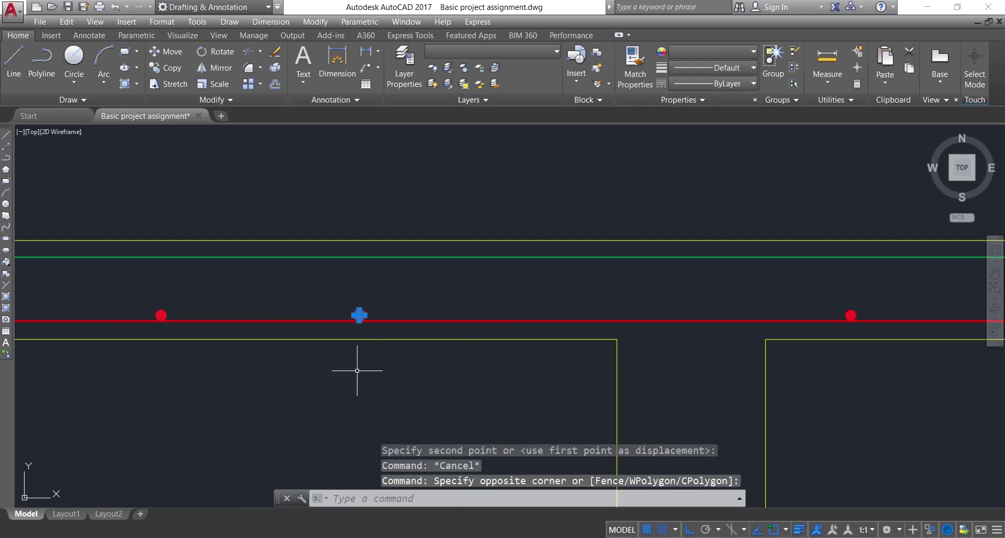
type("CO")
key("Return")
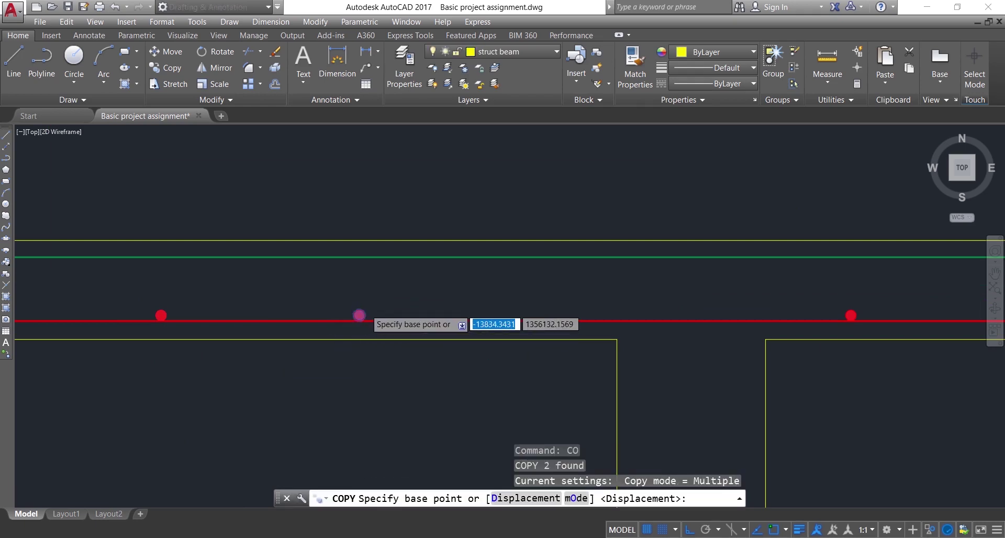
scroll(361, 311, "up", 6)
scroll(340, 334, "down", 4)
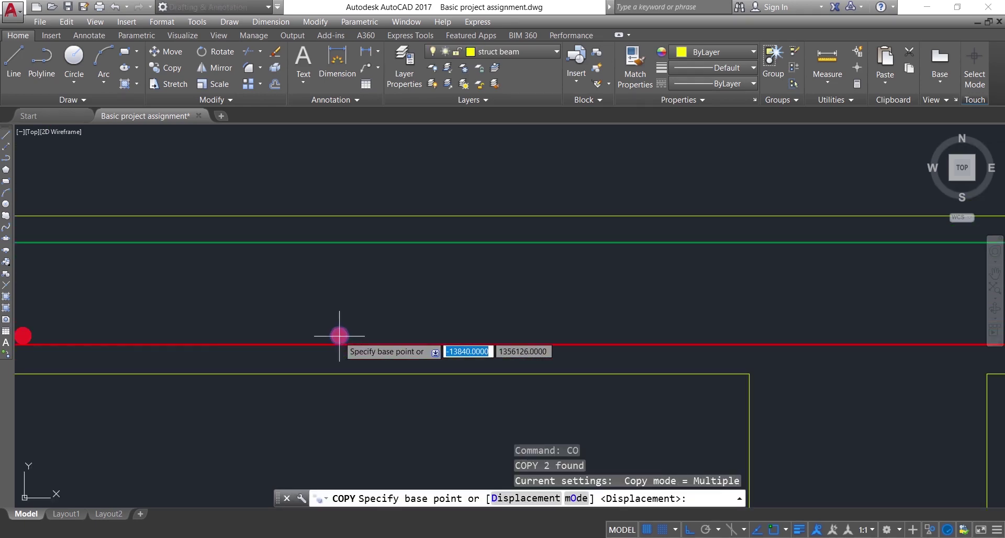
left_click(339, 335)
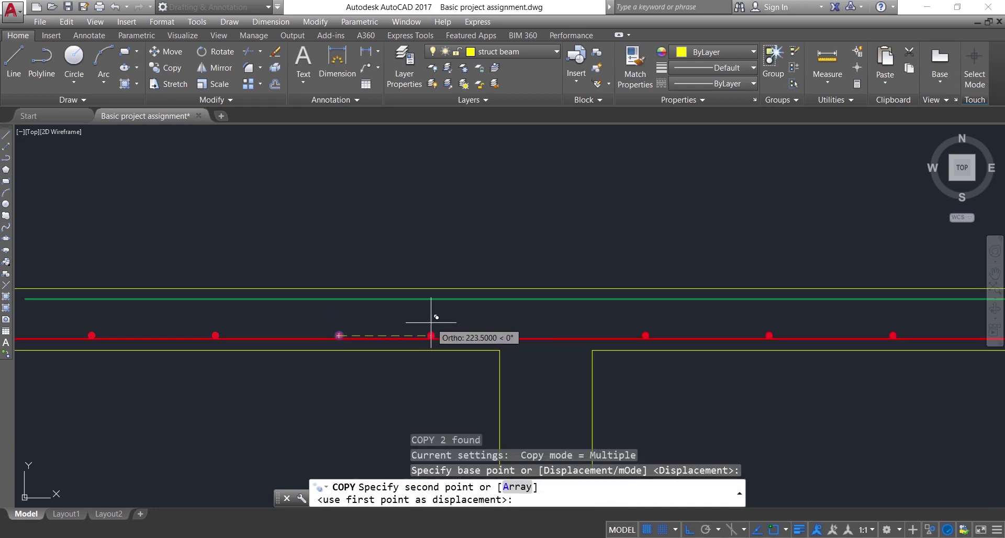
type("300")
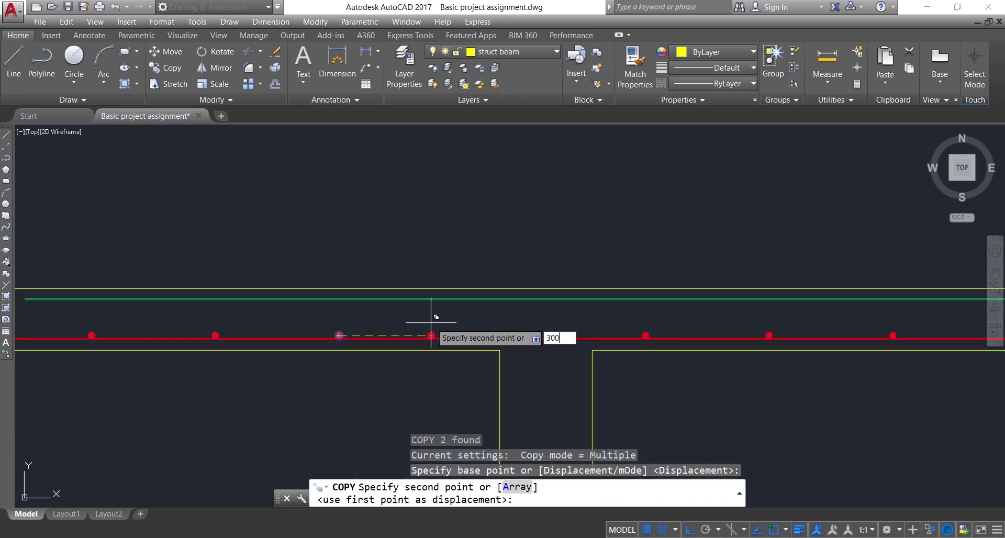
key("Return")
key("Escape")
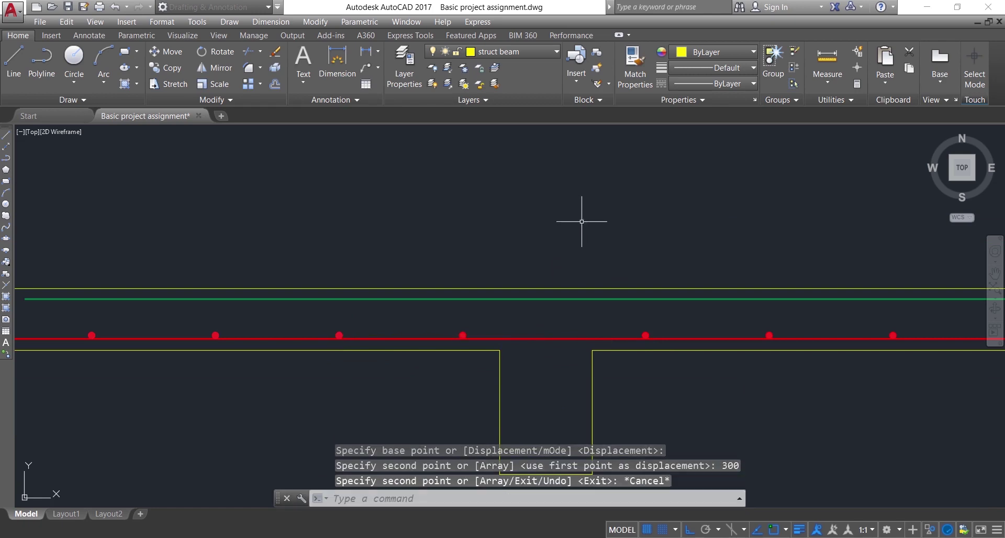
Examine the floor plan between grids 1 and 2 for green top bars crossed by the section line, highlighting the 6T1203-300 bar and the middle-beam bar.
scroll(478, 337, "down", 5)
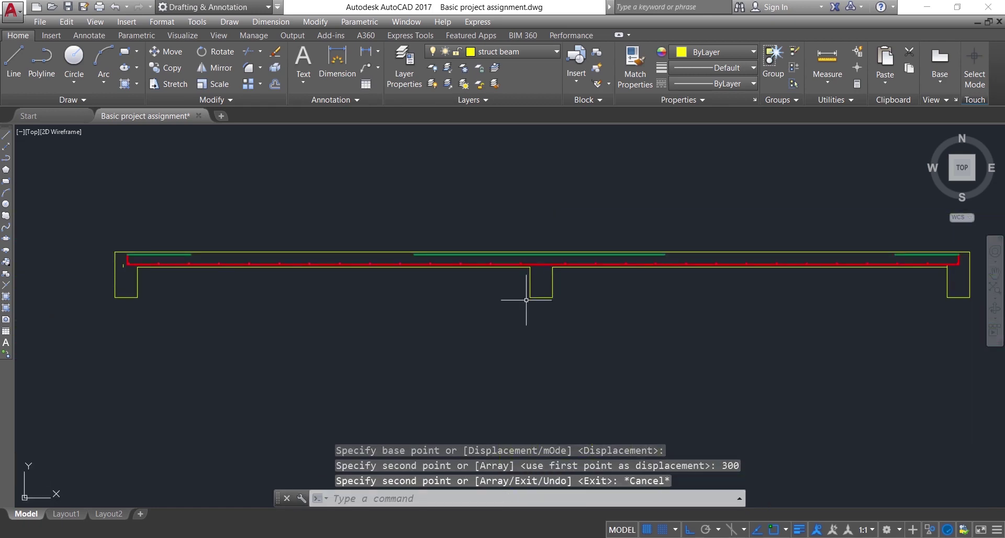
scroll(651, 285, "down", 3)
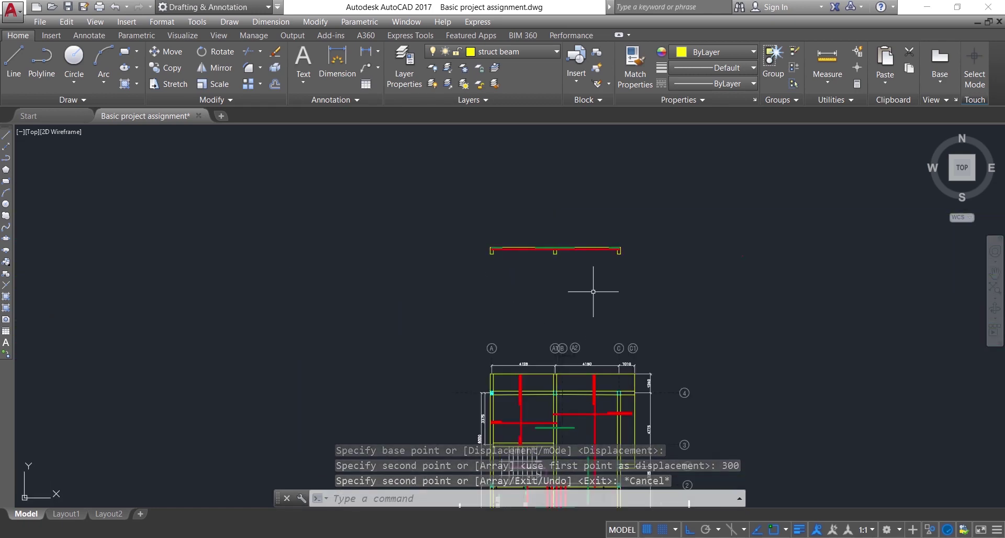
scroll(502, 309, "up", 8)
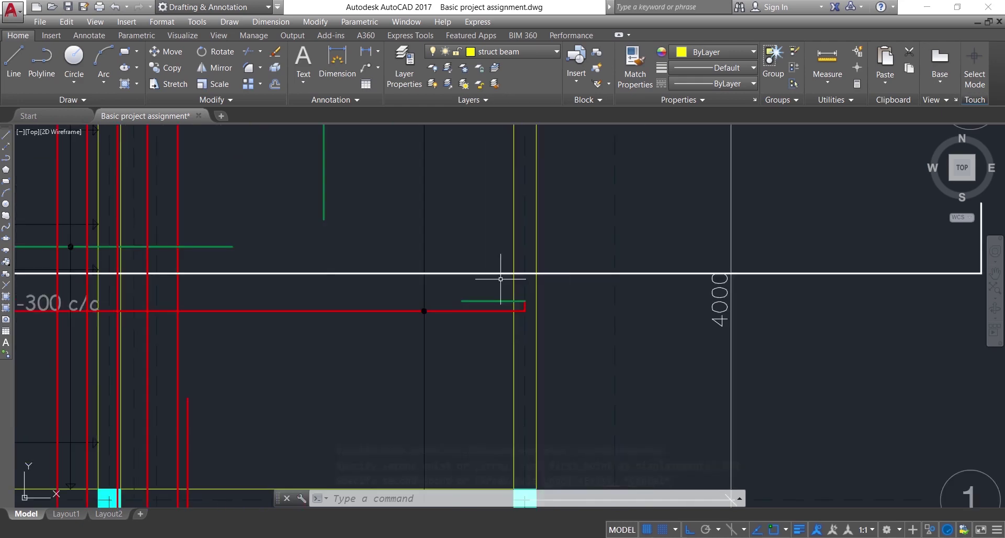
scroll(480, 313, "down", 4)
scroll(199, 300, "up", 5)
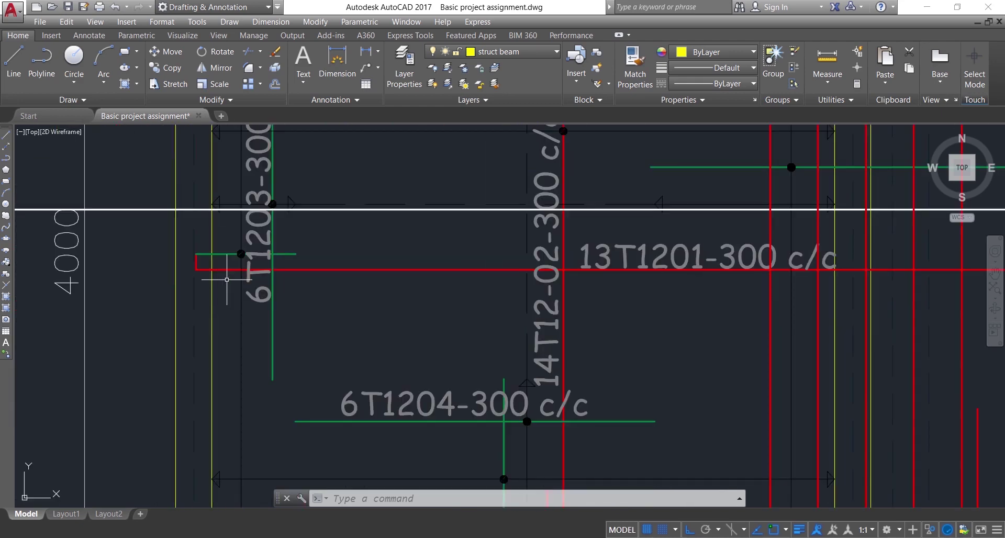
left_click(271, 236)
scroll(339, 371, "down", 6)
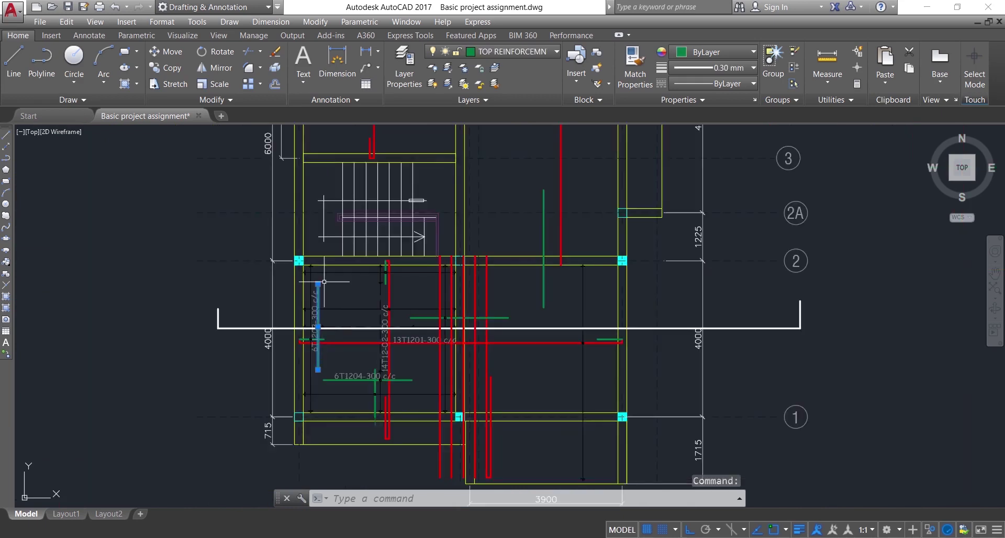
scroll(326, 296, "up", 4)
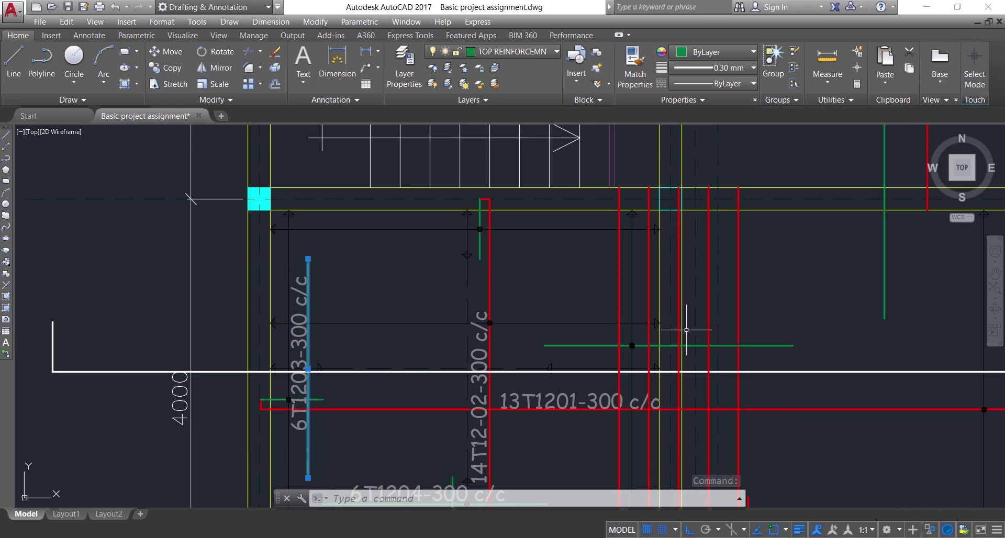
left_click(574, 344)
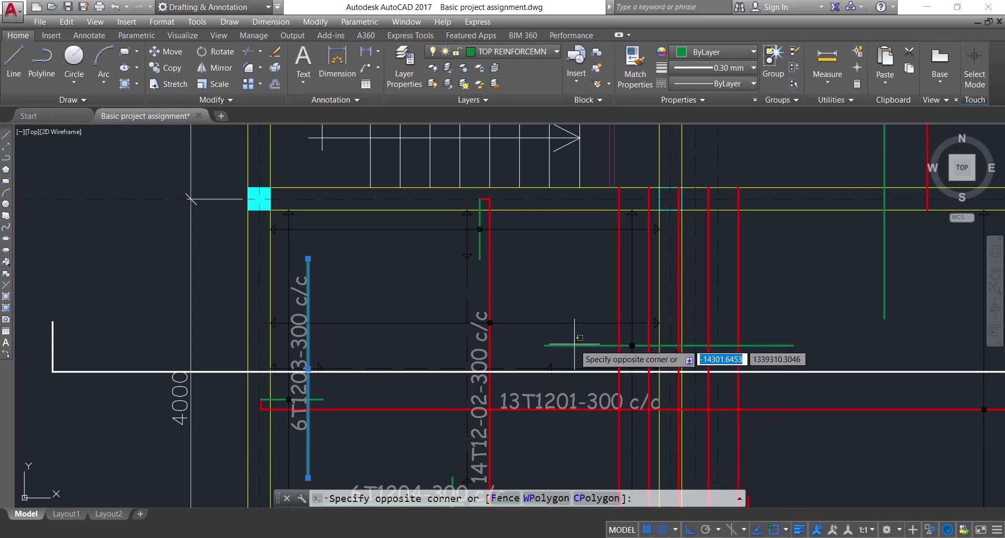
left_click(560, 348)
middle_click_drag(559, 349, 280, 306)
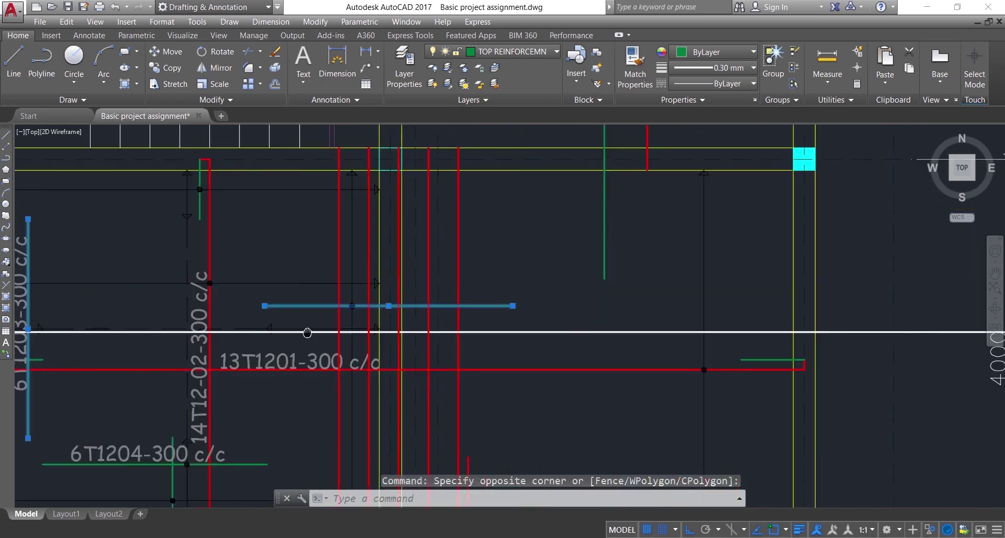
Check the top reinforcement near the grid C beam, clear the selection, and review the 6T1203-300 c/c bar at the section line.
scroll(333, 321, "down", 4)
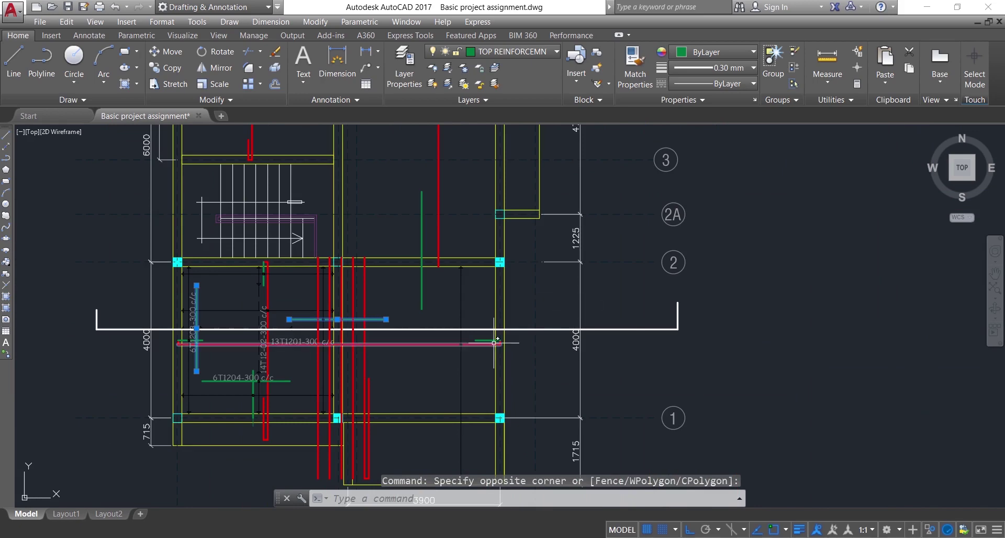
scroll(461, 337, "up", 6)
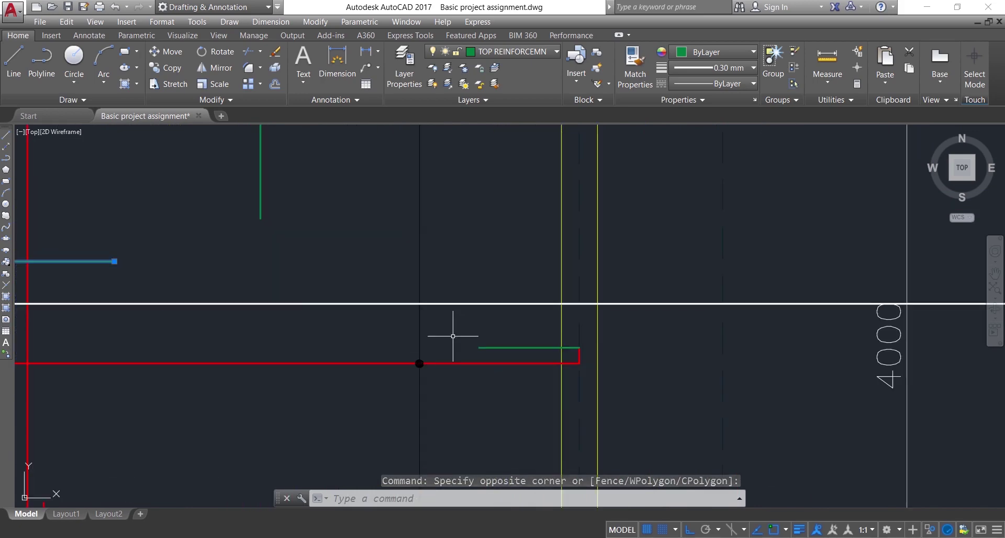
scroll(578, 348, "down", 6)
left_click(495, 340)
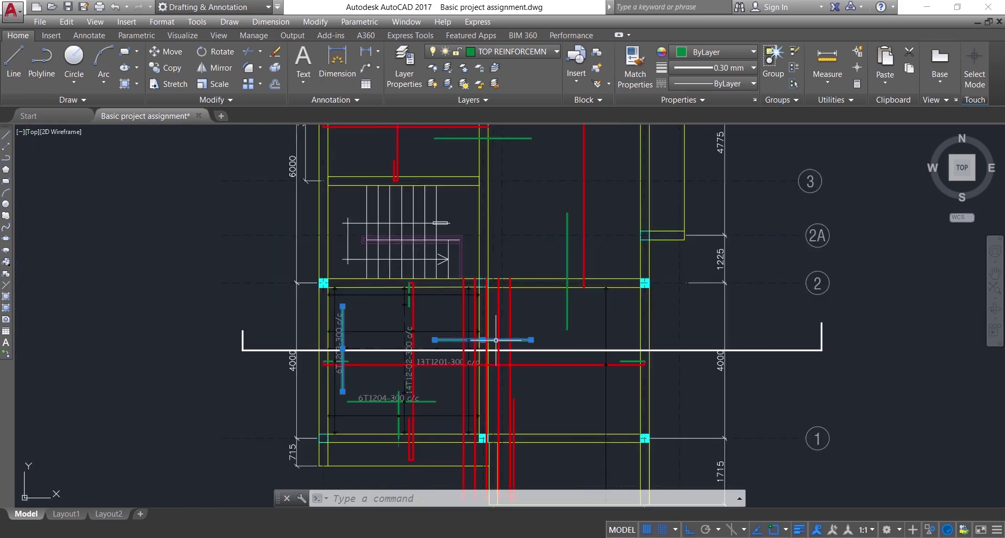
scroll(438, 335, "down", 2)
middle_click_drag(437, 334, 433, 434)
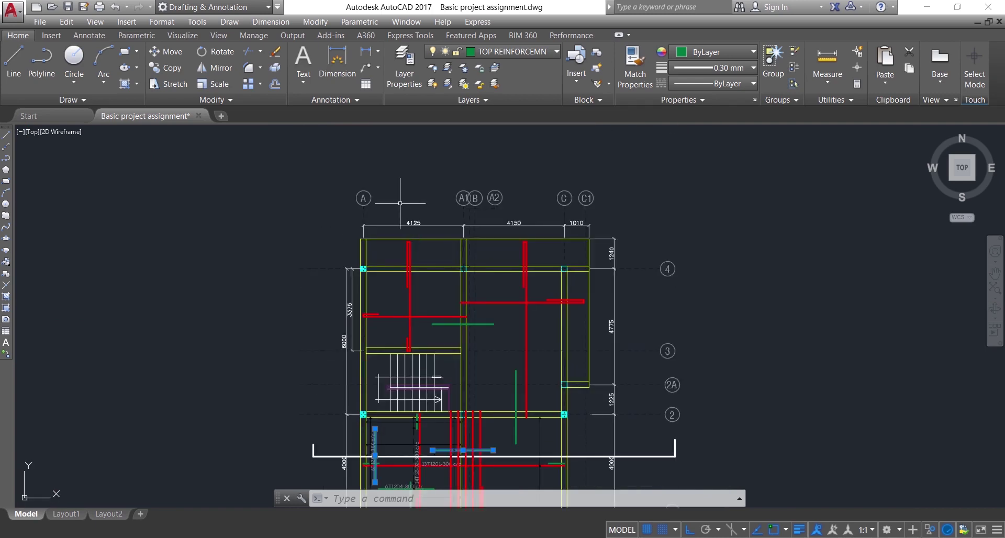
scroll(432, 233, "down", 2)
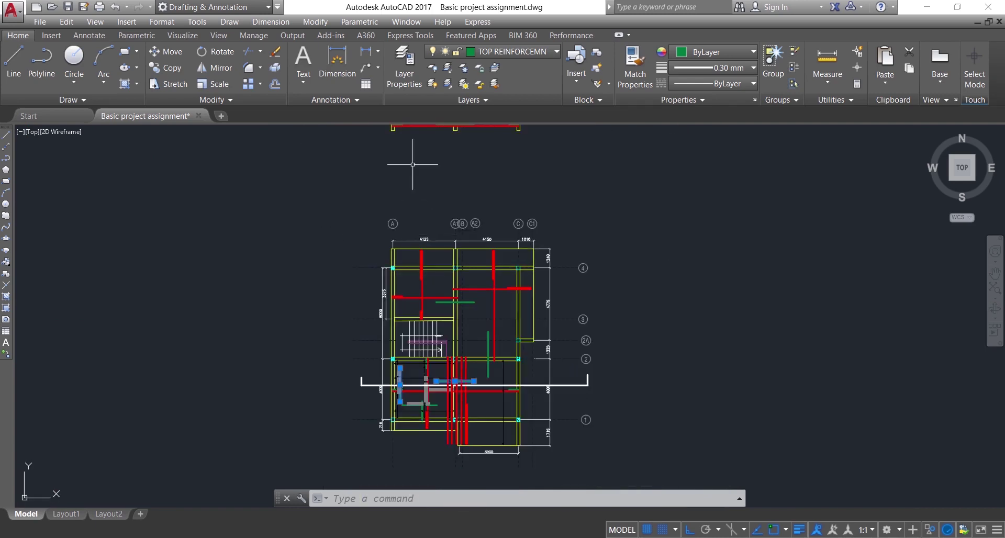
scroll(392, 286, "down", 2)
middle_click_drag(353, 414, 329, 311)
left_click(335, 319)
key("Escape")
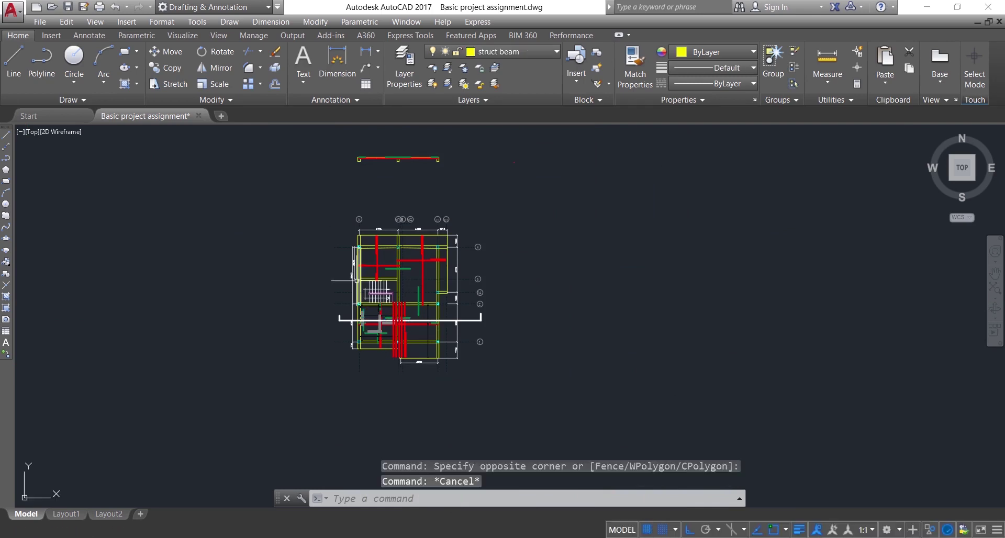
scroll(372, 335, "up", 4)
scroll(372, 335, "up", 7)
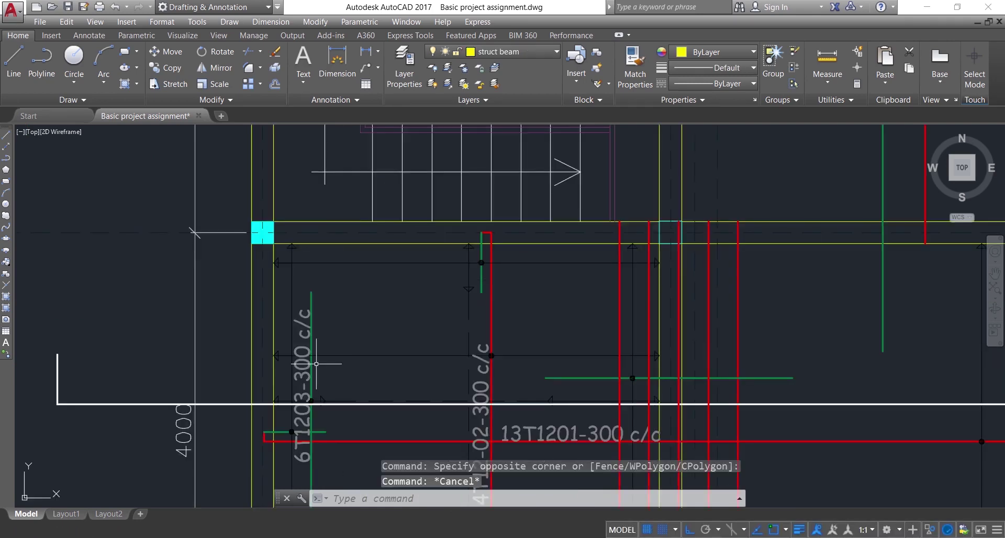
scroll(316, 363, "down", 10)
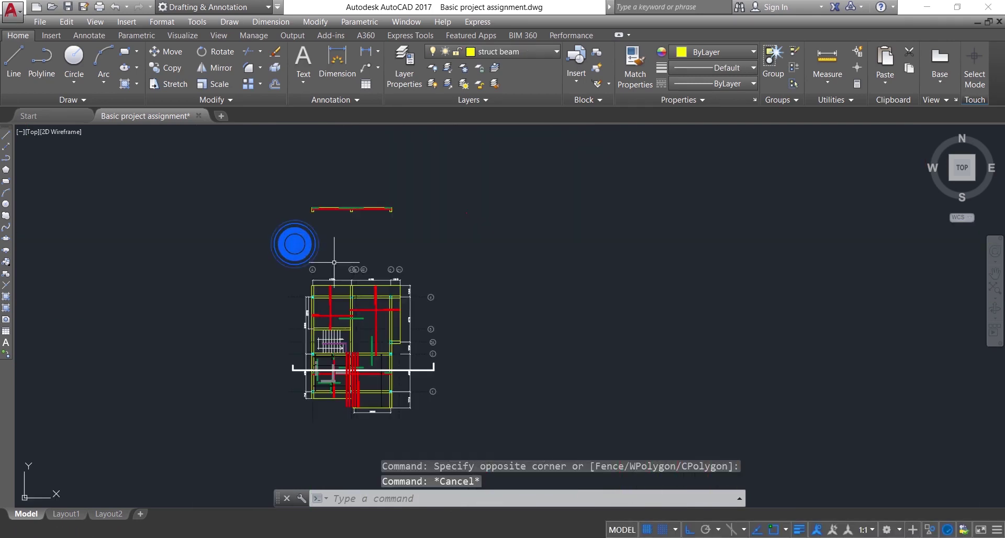
Copy the leftmost filled circle straight up from the bottom bar to just under the green top bar, against the vertical leg.
scroll(294, 244, "up", 10)
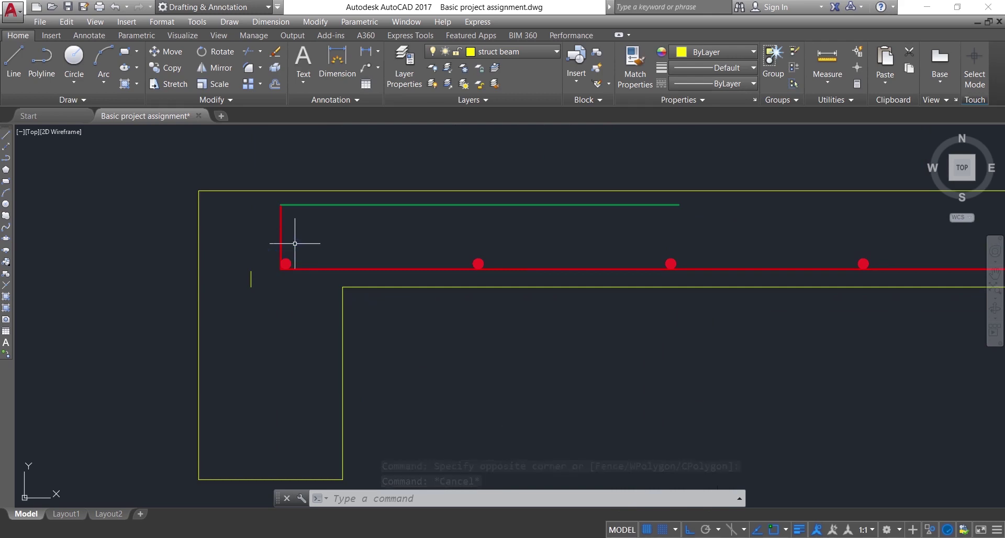
left_click(285, 262)
scroll(298, 253, "up", 8)
scroll(293, 257, "up", 2)
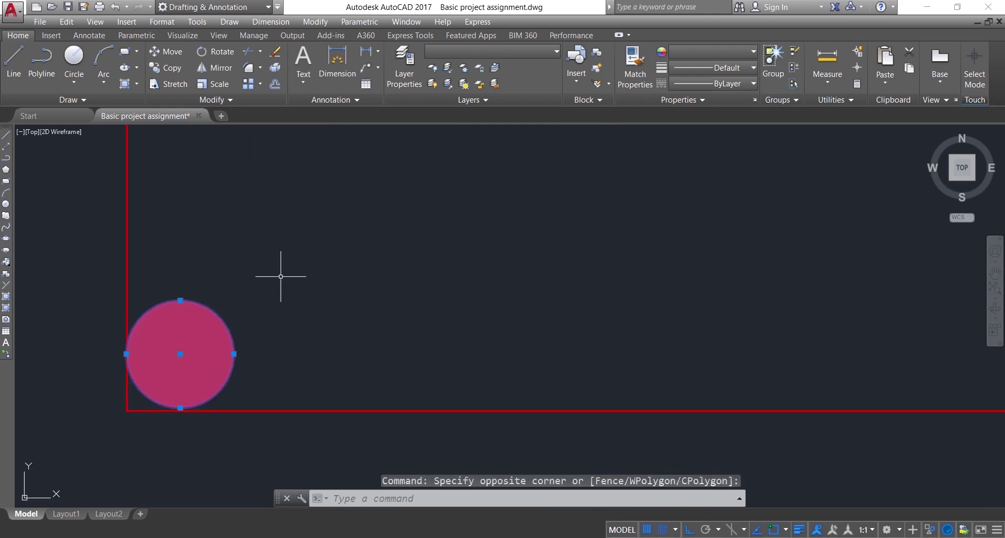
left_click(269, 345)
type("CO")
key("Return")
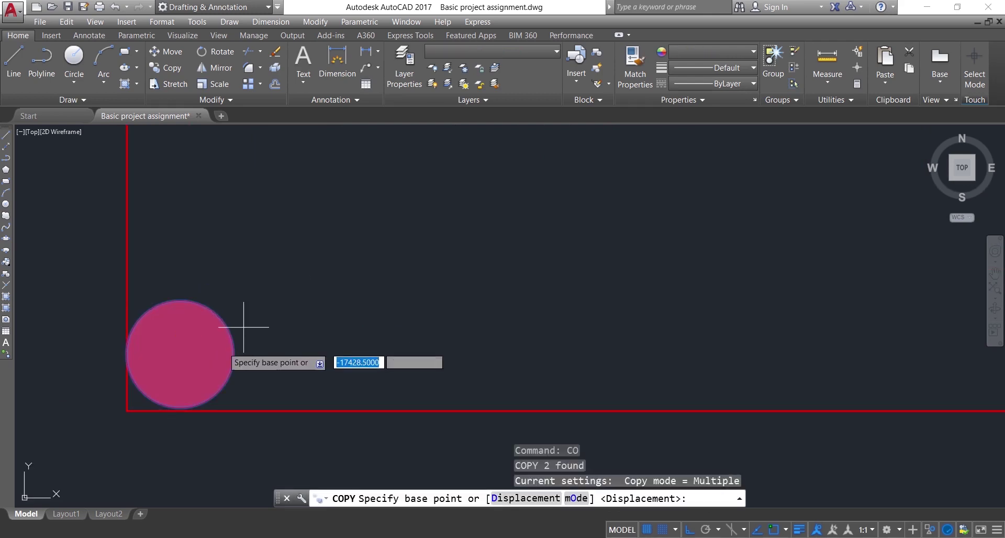
scroll(172, 353, "down", 9)
scroll(181, 354, "down", 2)
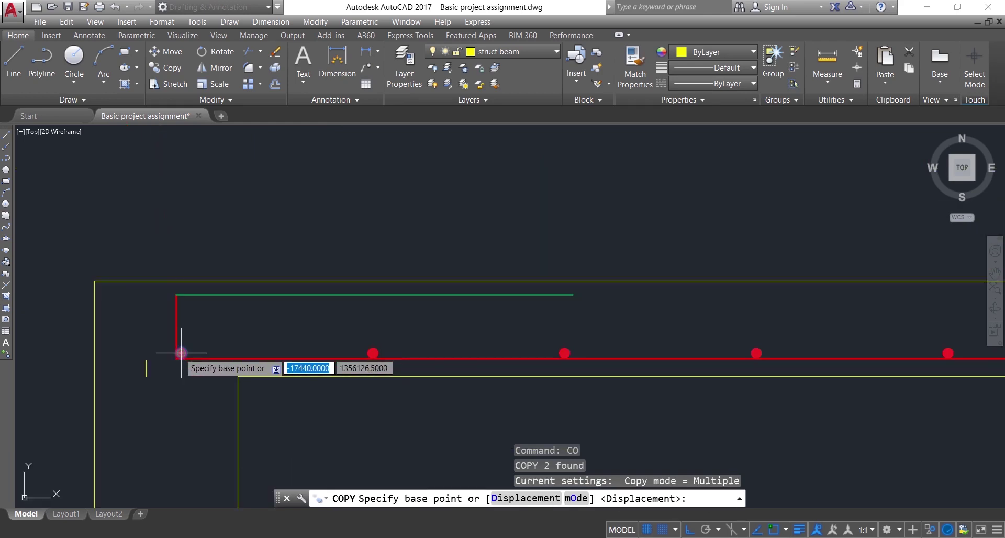
left_click(181, 353)
scroll(182, 296, "up", 4)
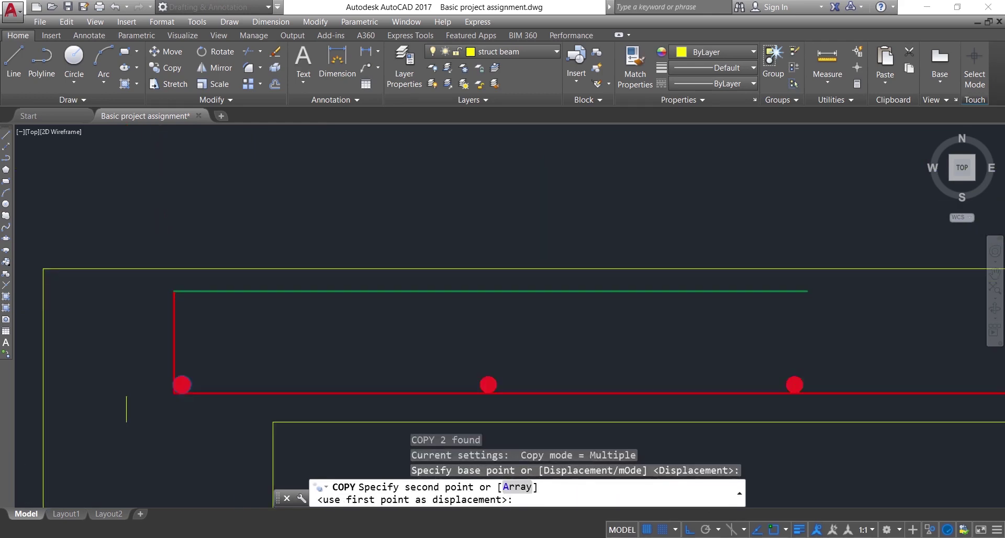
left_click(184, 294)
key("Escape")
Assign the copied filled circle at the left end of the green top bar to the top reinforcement layer.
left_click(211, 294)
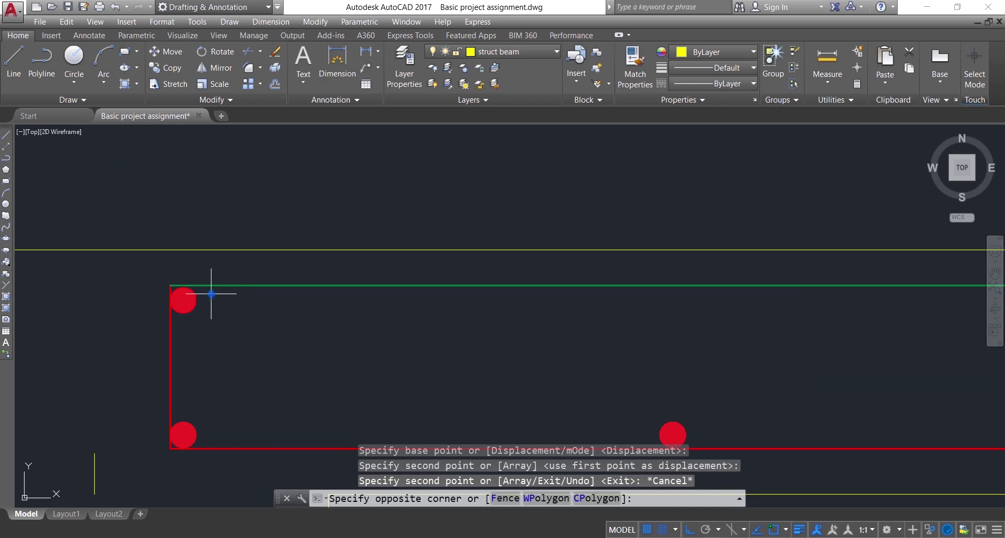
left_click(188, 314)
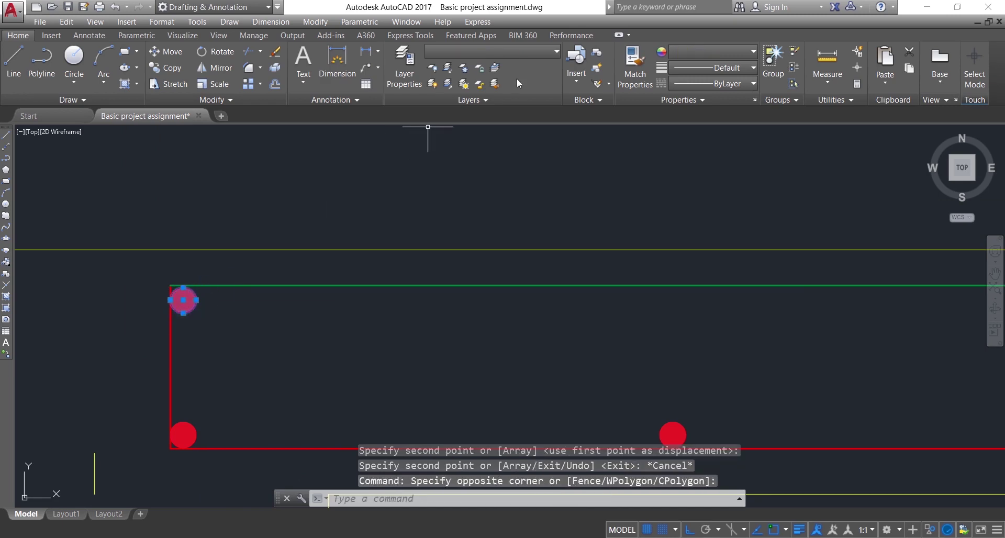
left_click(522, 46)
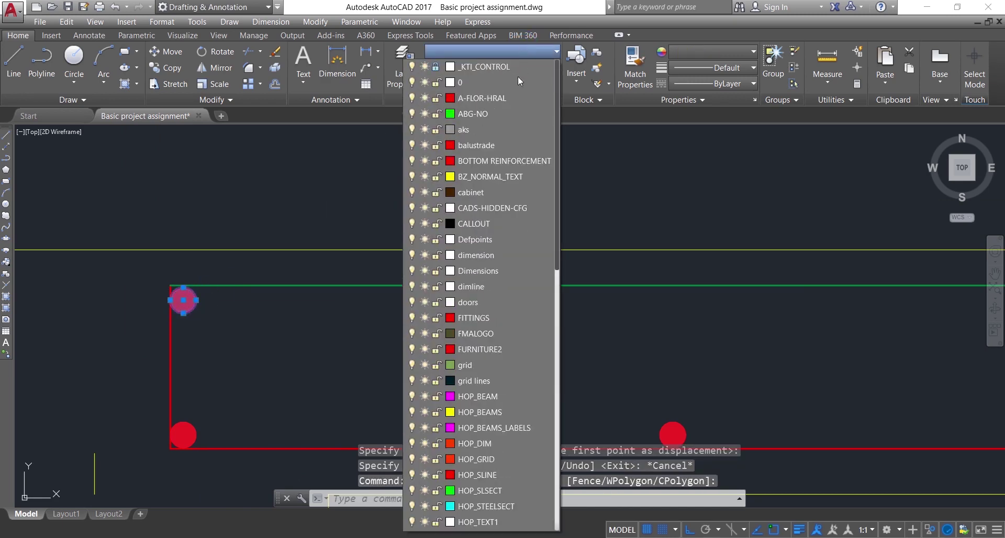
scroll(476, 309, "down", 3)
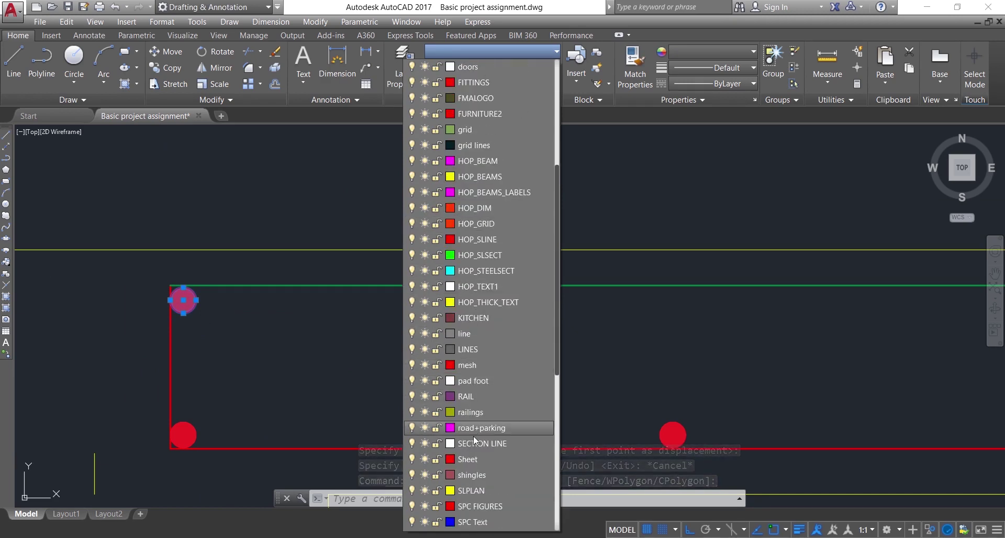
scroll(481, 316, "down", 3)
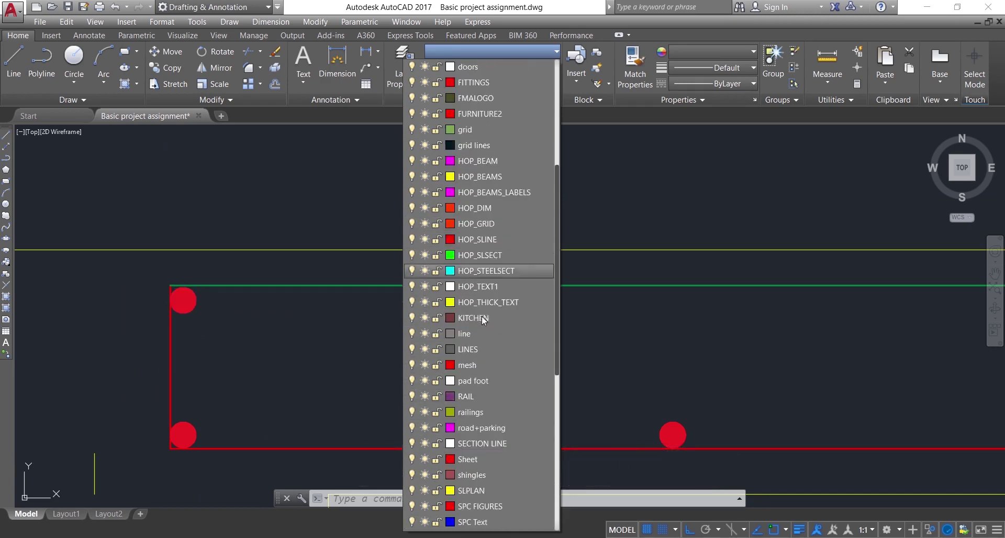
scroll(482, 419, "down", 2)
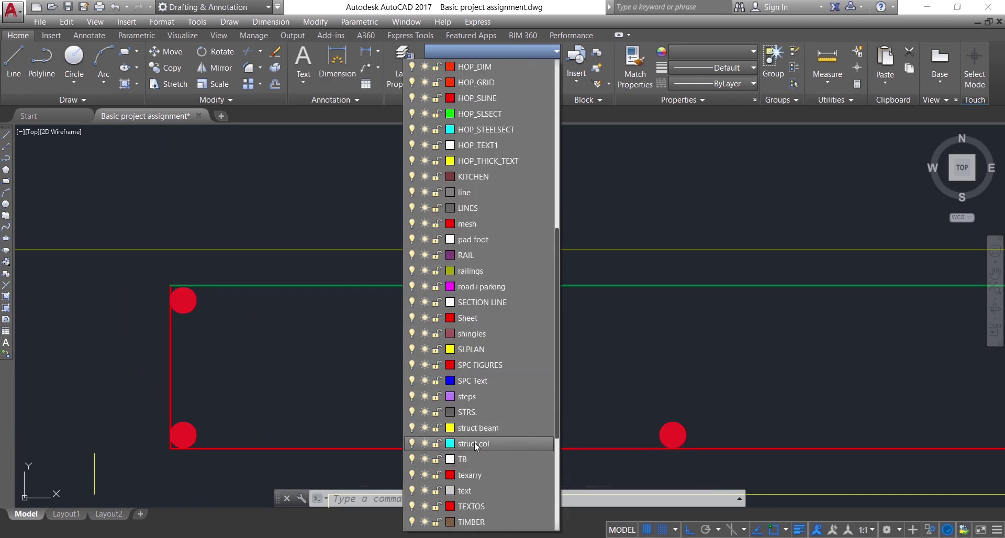
scroll(475, 471, "down", 1)
left_click(476, 474)
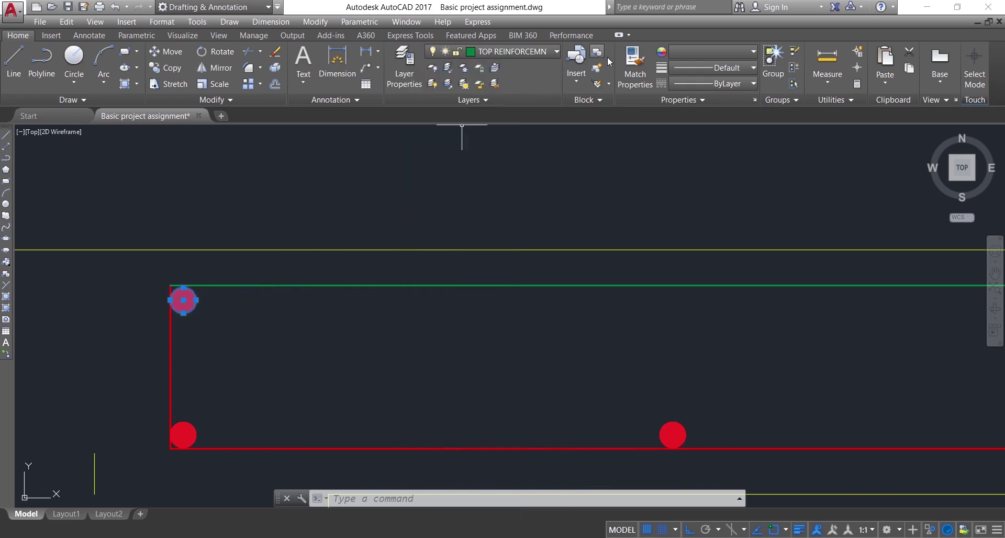
Set the colour of the left end's upper filled circle to ByLayer and clear the selection.
left_click(716, 55)
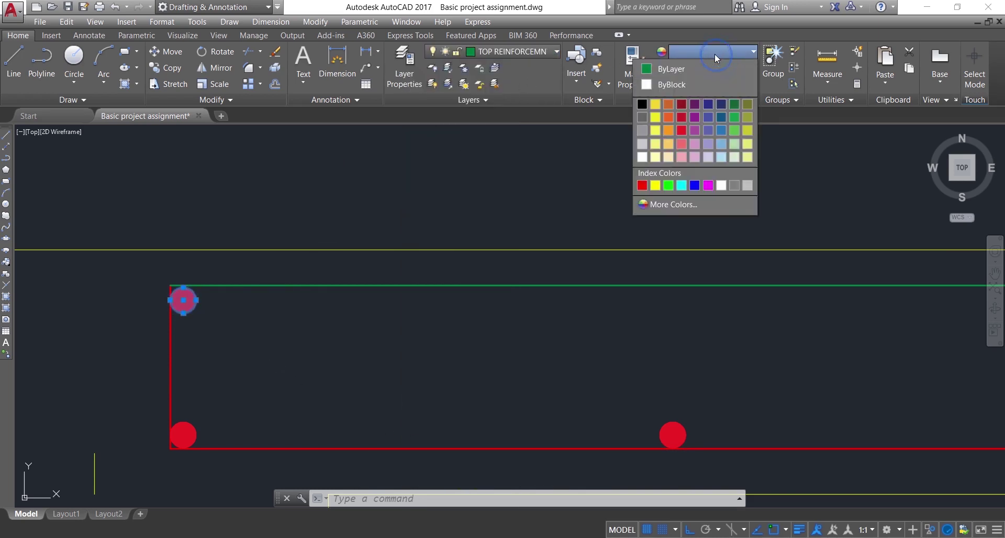
left_click(652, 71)
left_click(180, 291)
key("Escape")
scroll(208, 294, "up", 2)
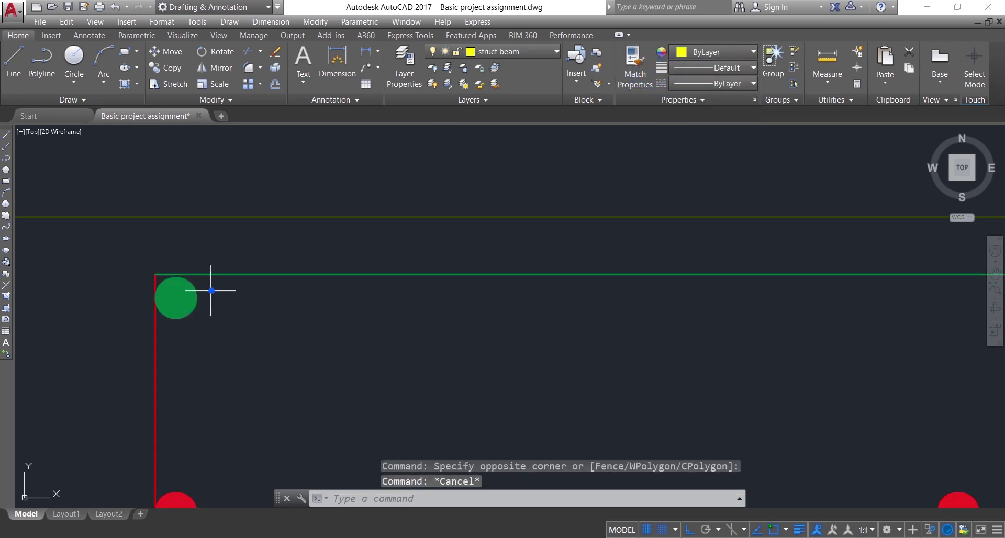
Copy the green filled circle to the right at distances of 300, 600 and 900 along the top bar.
left_click(211, 290)
left_click(190, 312)
scroll(202, 333, "up", 2)
type("C")
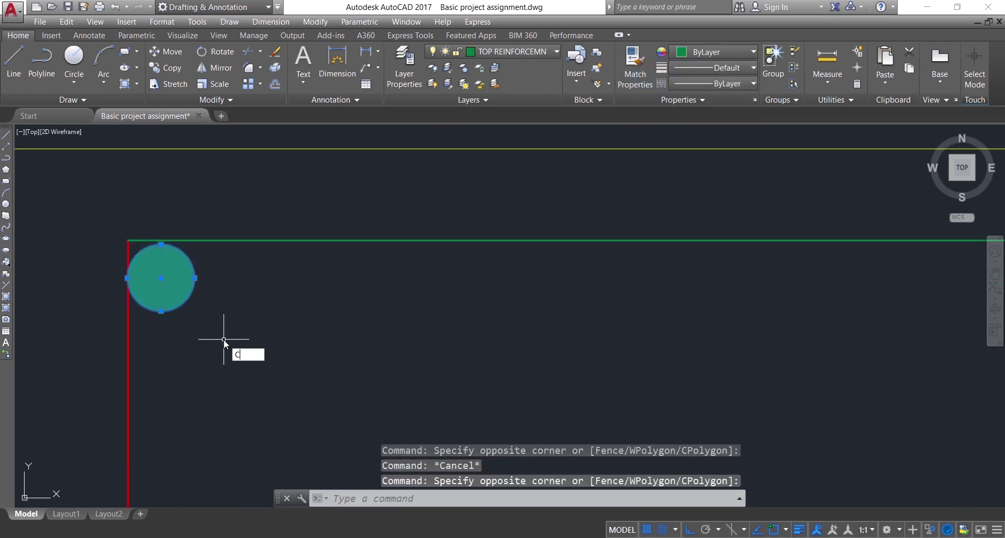
type("O")
key("Return")
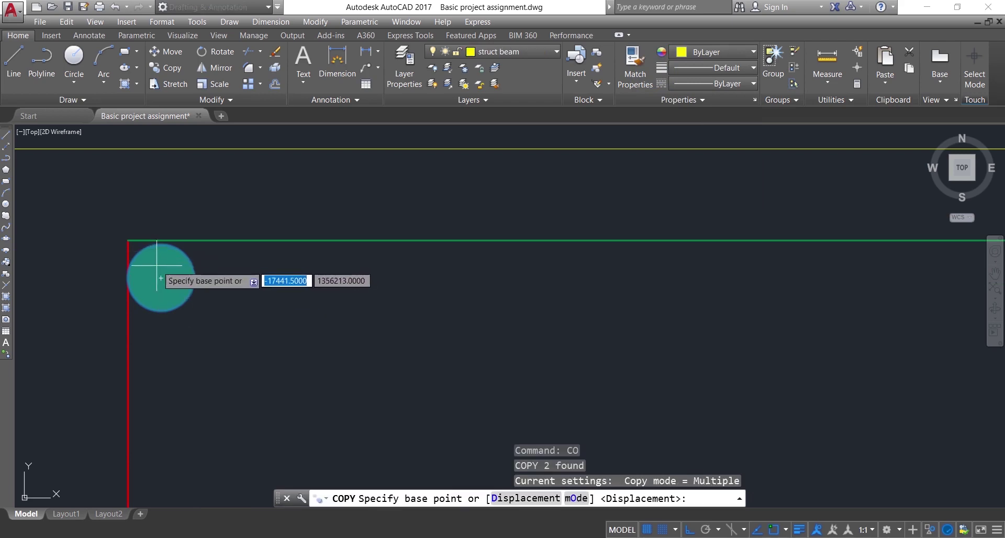
left_click(160, 277)
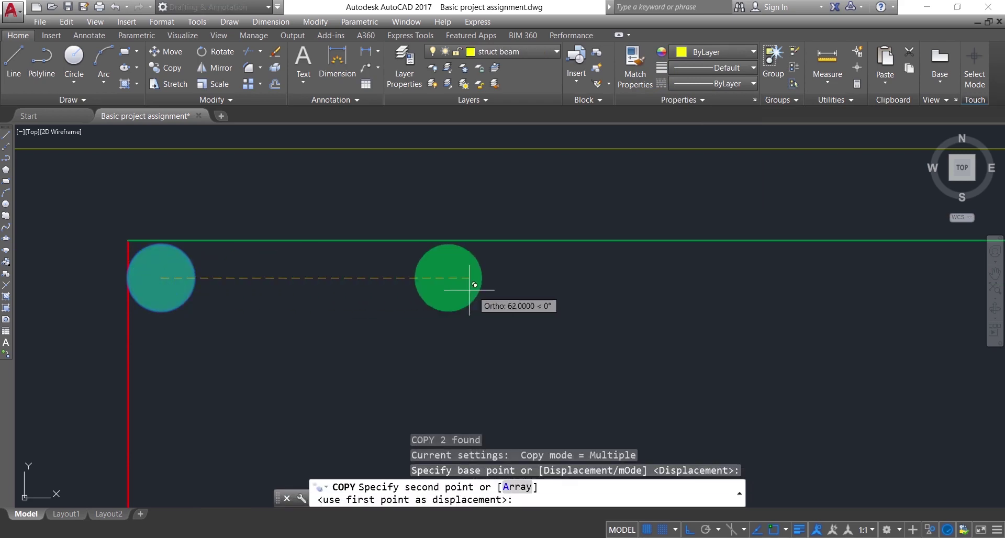
type("300")
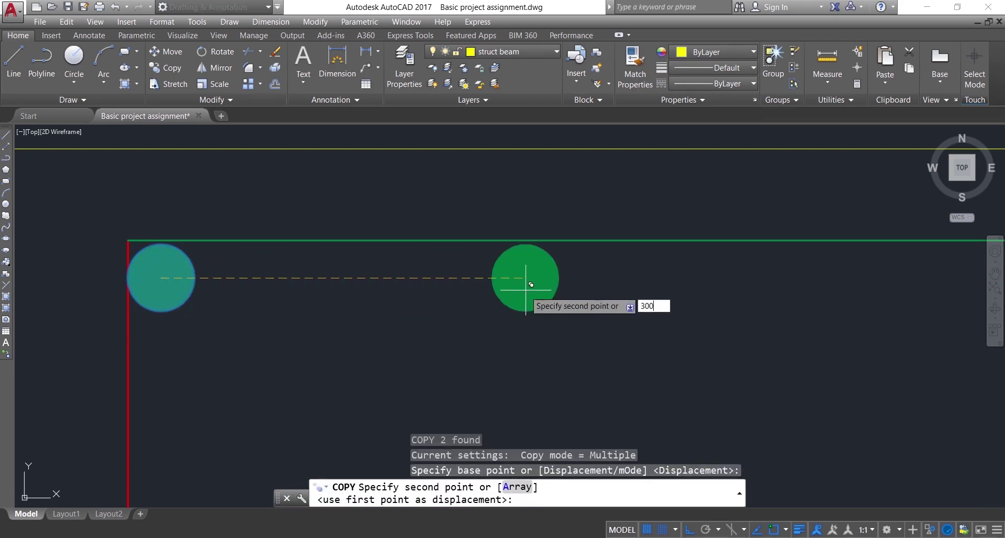
key("Return")
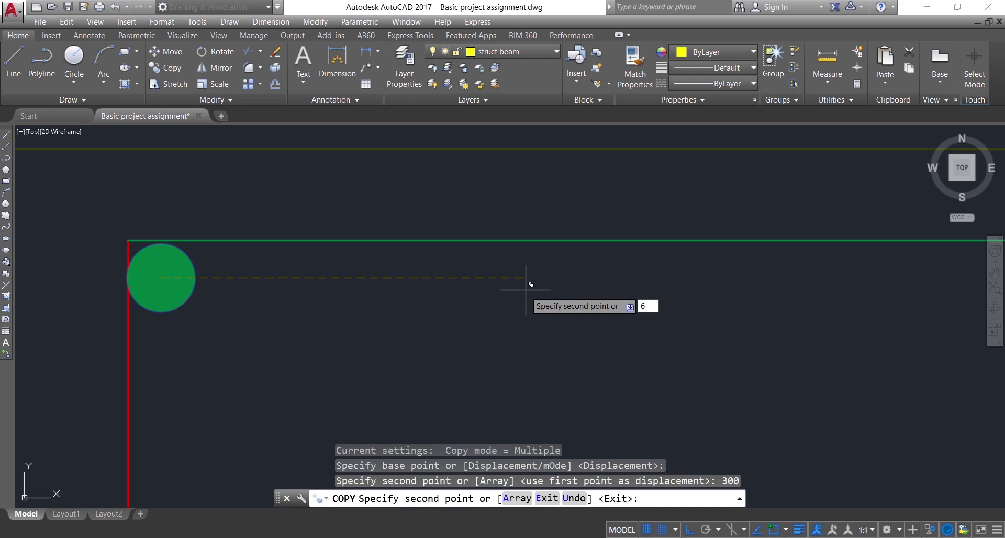
key("Return")
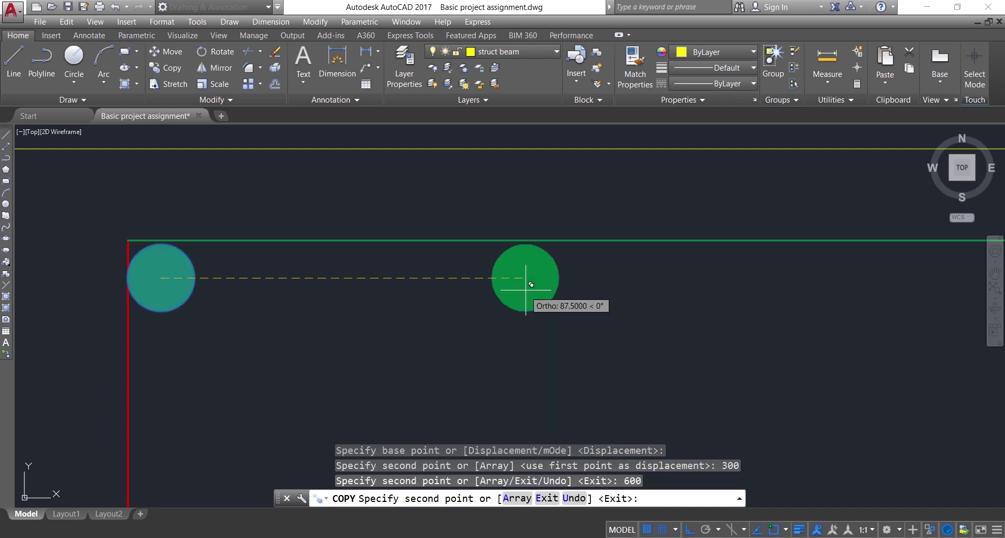
key("Return")
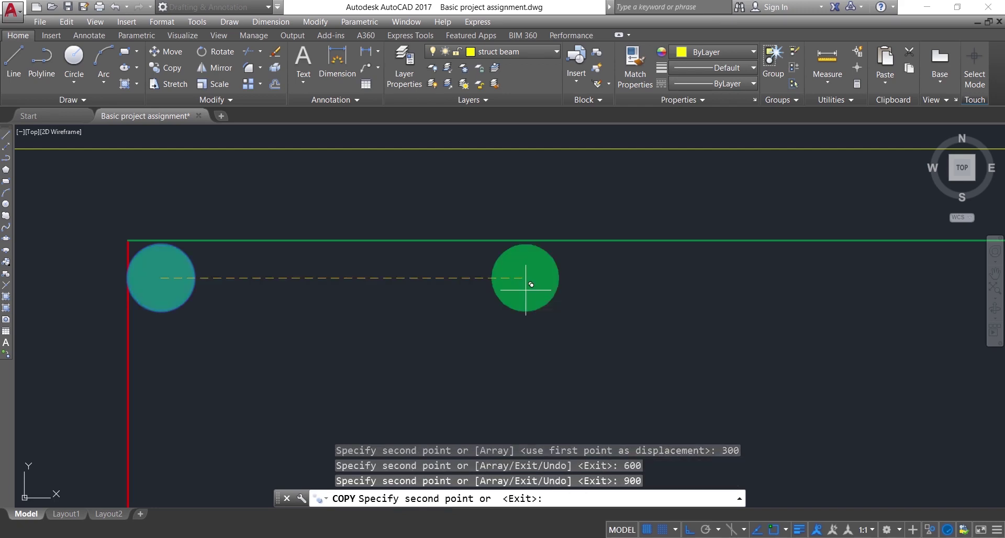
key("Escape")
Delete the surplus green filled circle beyond the right end of the left top bar.
scroll(451, 347, "down", 6)
middle_click_drag(558, 354, 474, 328)
scroll(714, 312, "up", 2)
scroll(741, 312, "up", 3)
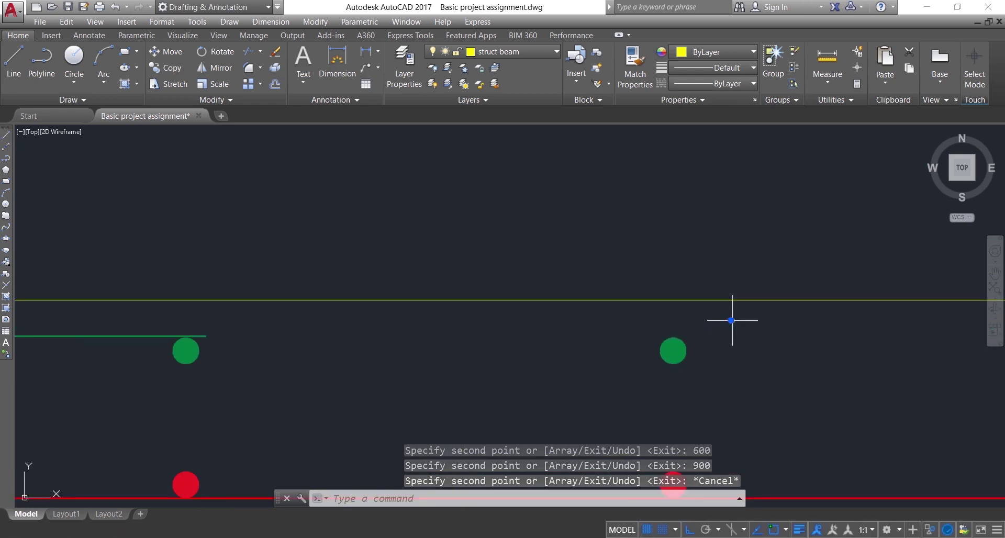
left_click(731, 319)
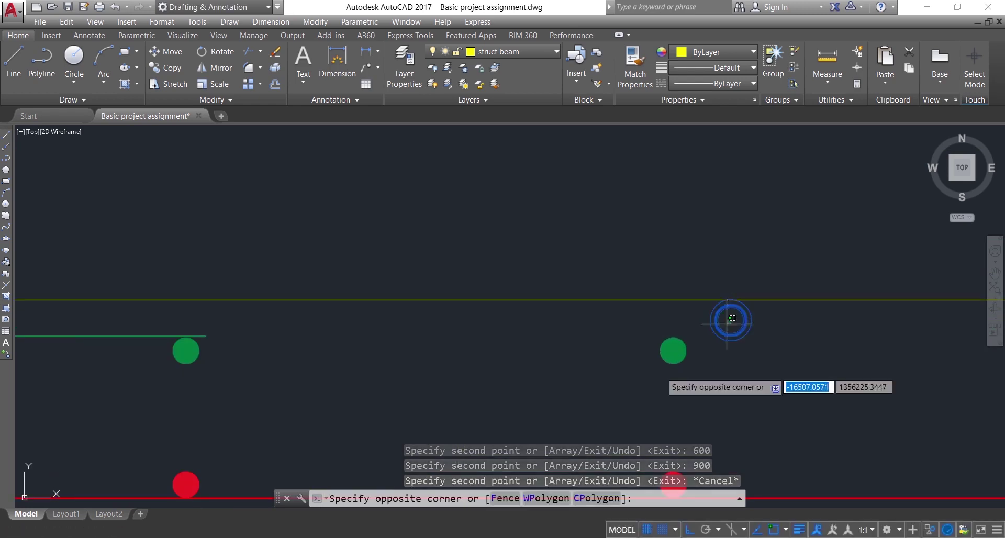
left_click(622, 386)
key("Delete")
scroll(676, 348, "down", 6)
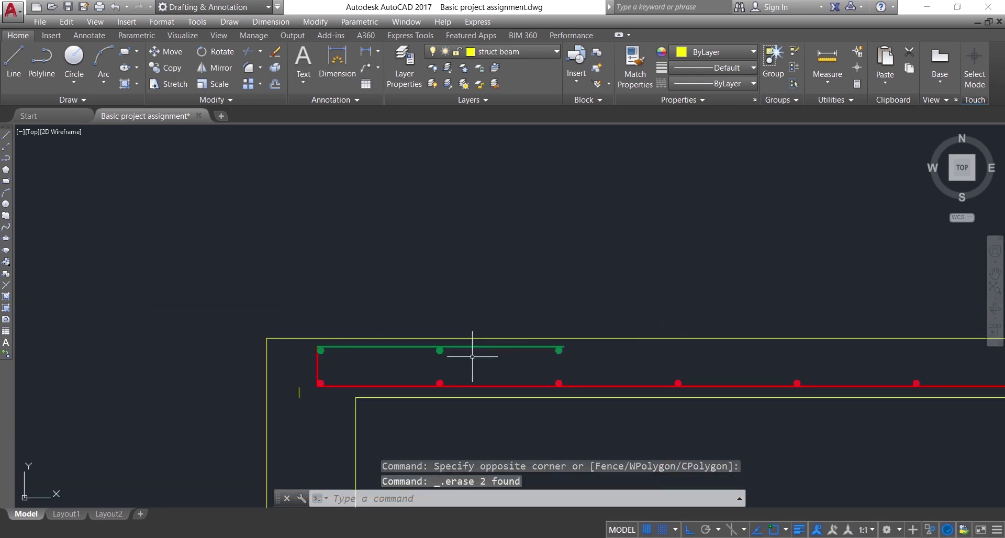
Examine the green top bar over the middle beam and compare it with the left top bar and its filled circles.
scroll(460, 354, "up", 4)
middle_click_drag(448, 352, 455, 287)
scroll(456, 288, "down", 10)
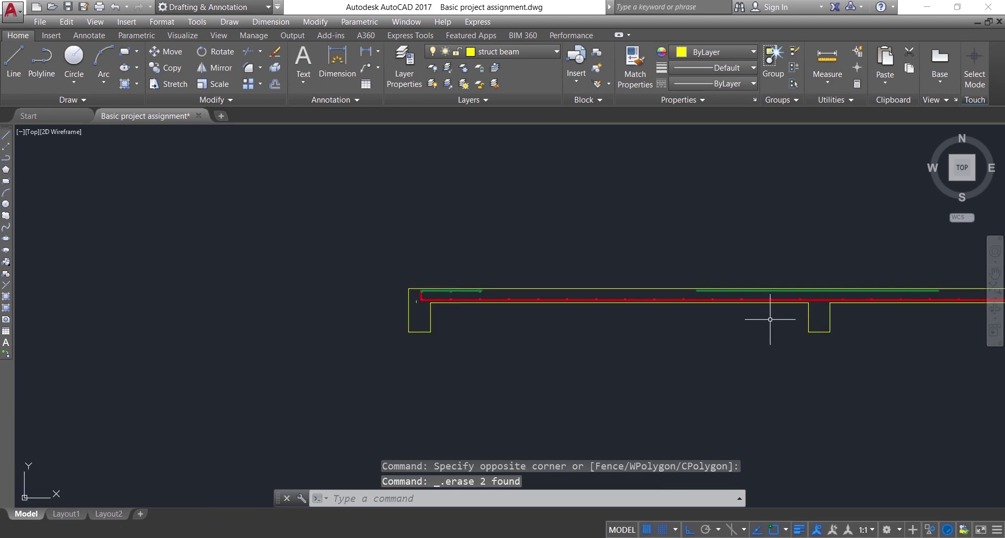
scroll(834, 294, "up", 4)
middle_click_drag(841, 287, 585, 286)
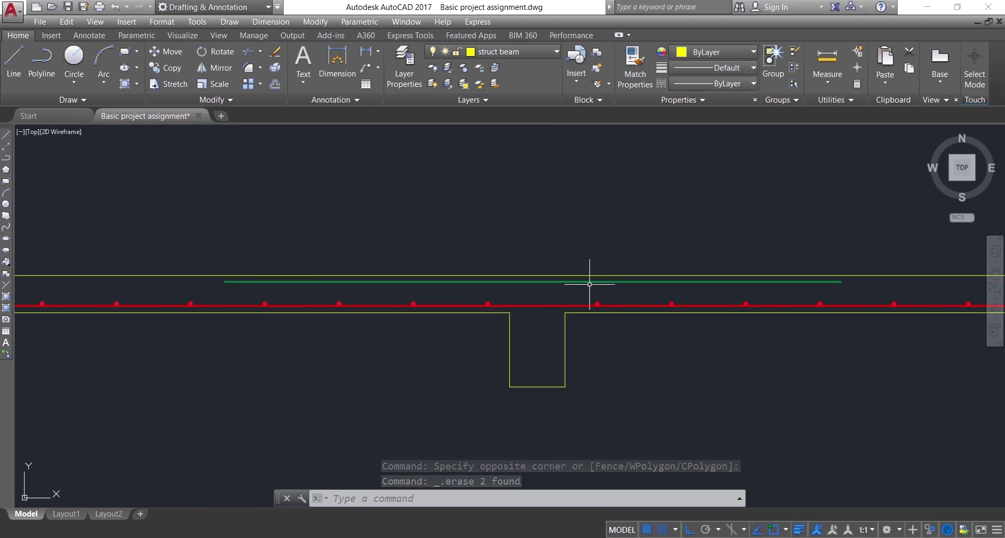
scroll(589, 284, "down", 4)
scroll(242, 278, "up", 3)
scroll(241, 279, "up", 3)
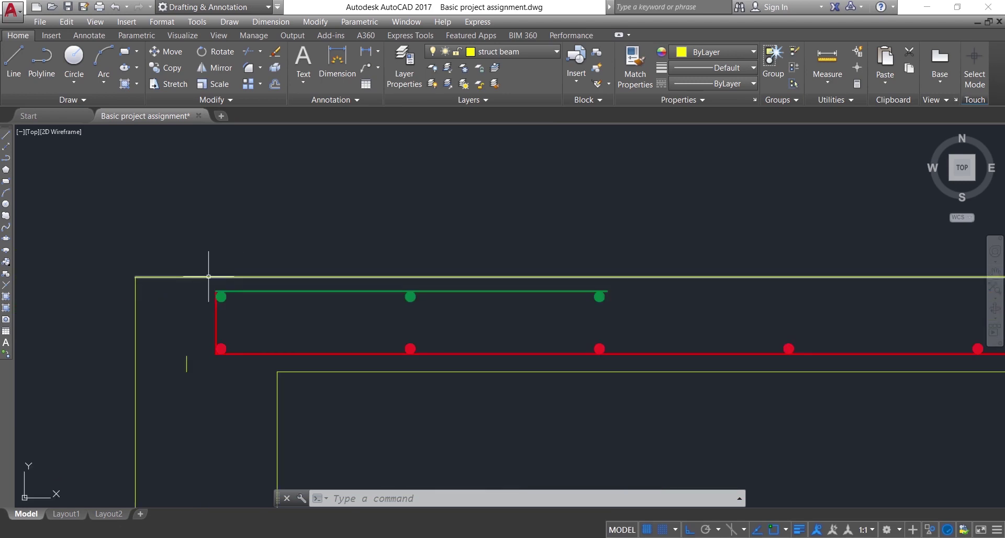
Copy the left top bar's three green filled circles to just under the left end of the middle beam's top bar, with Ortho off.
scroll(215, 282, "up", 2)
left_click(214, 280)
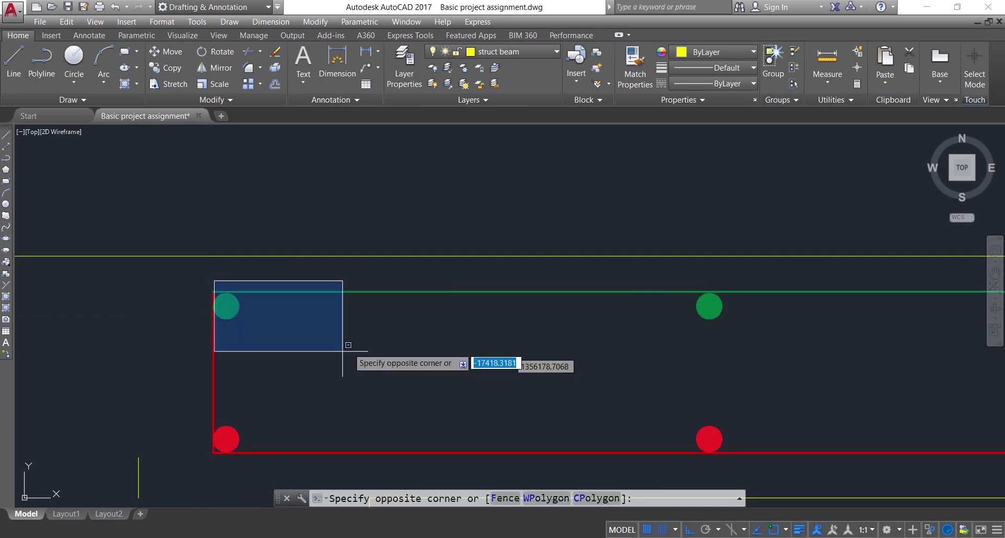
scroll(360, 343, "down", 4)
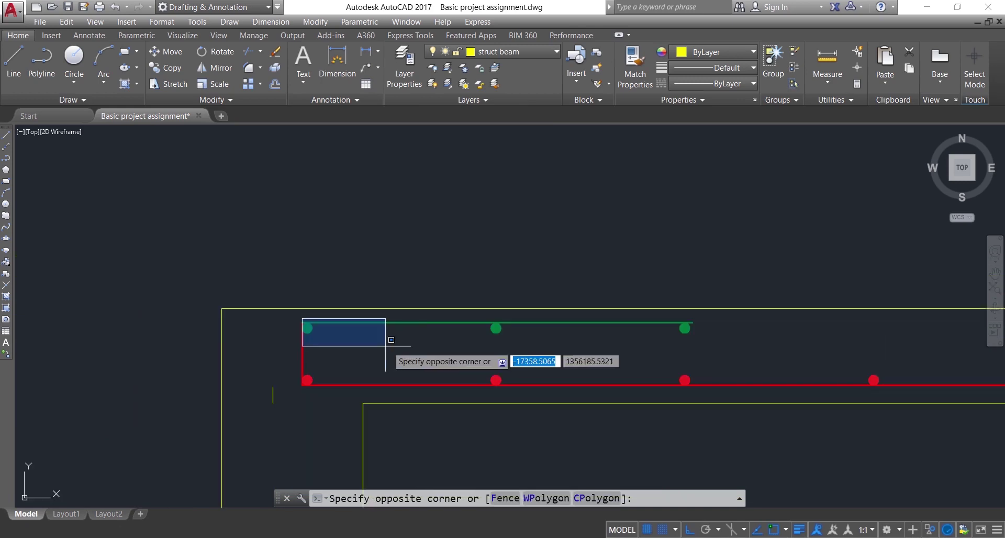
left_click(707, 347)
scroll(299, 338, "up", 5)
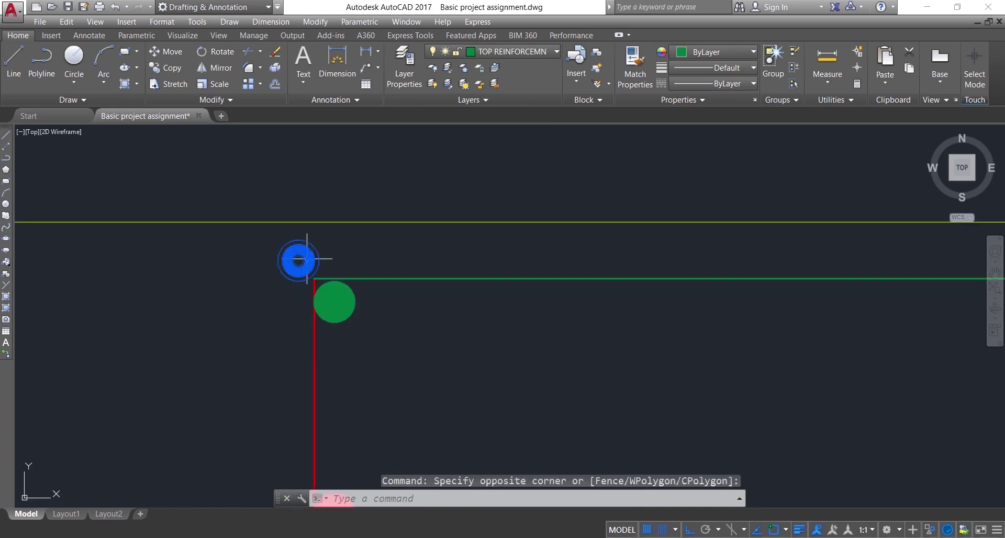
left_click(298, 260)
left_click(360, 342)
type("C")
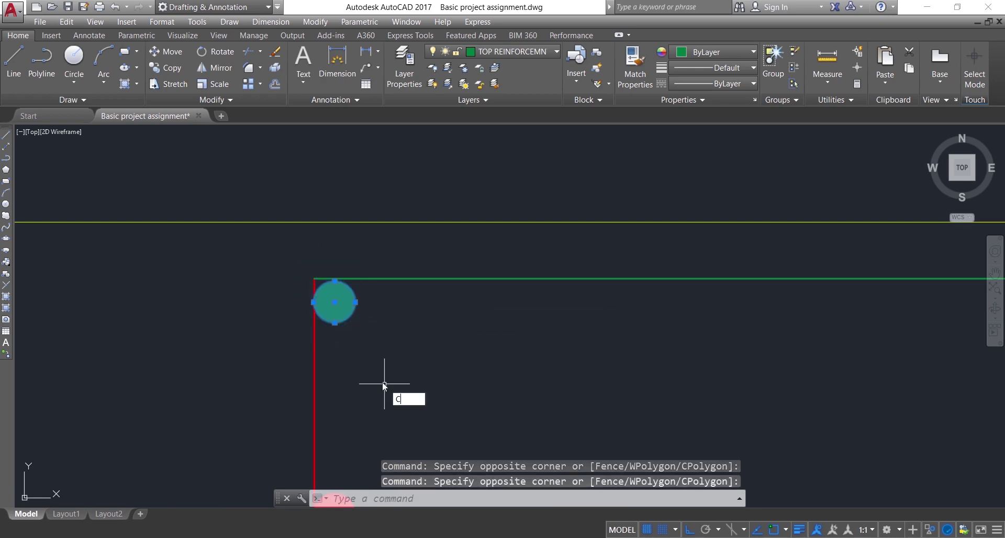
type("O")
key("Return")
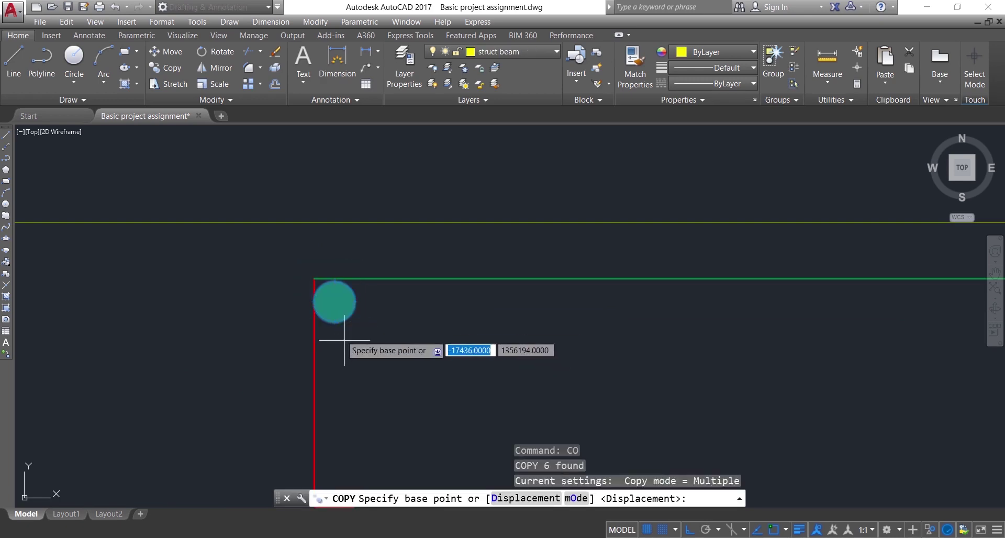
left_click(335, 302)
scroll(334, 306, "down", 4)
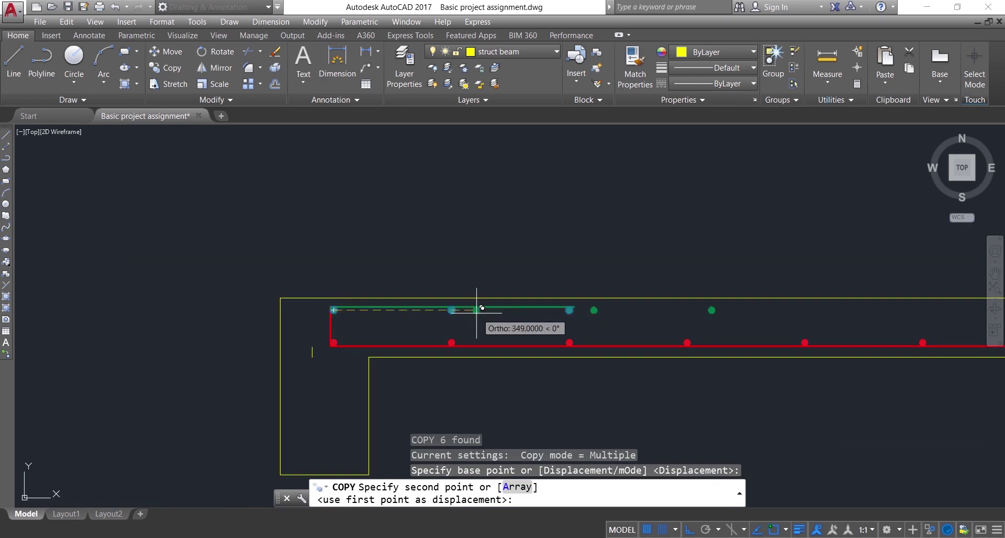
scroll(445, 319, "down", 4)
scroll(568, 334, "up", 4)
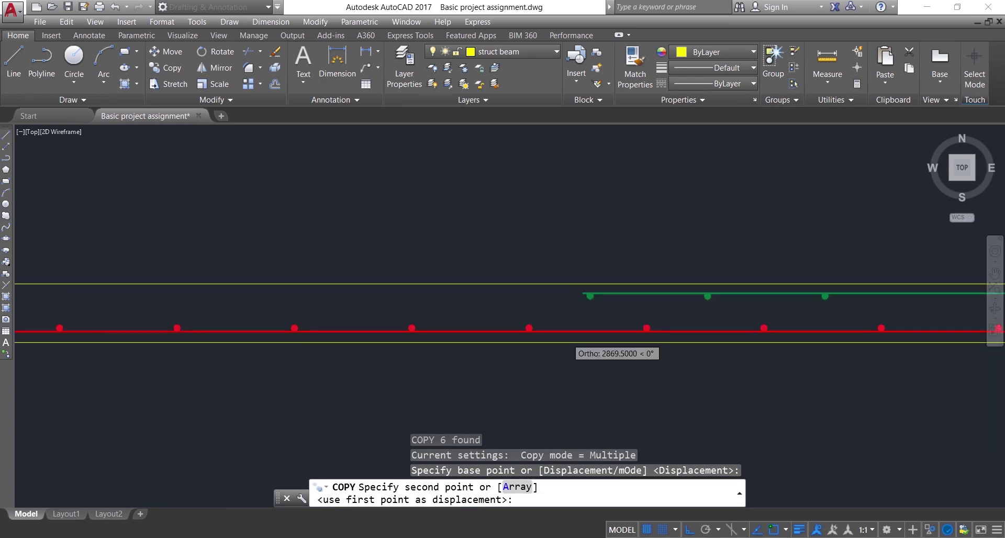
scroll(567, 293, "up", 2)
scroll(581, 277, "up", 8)
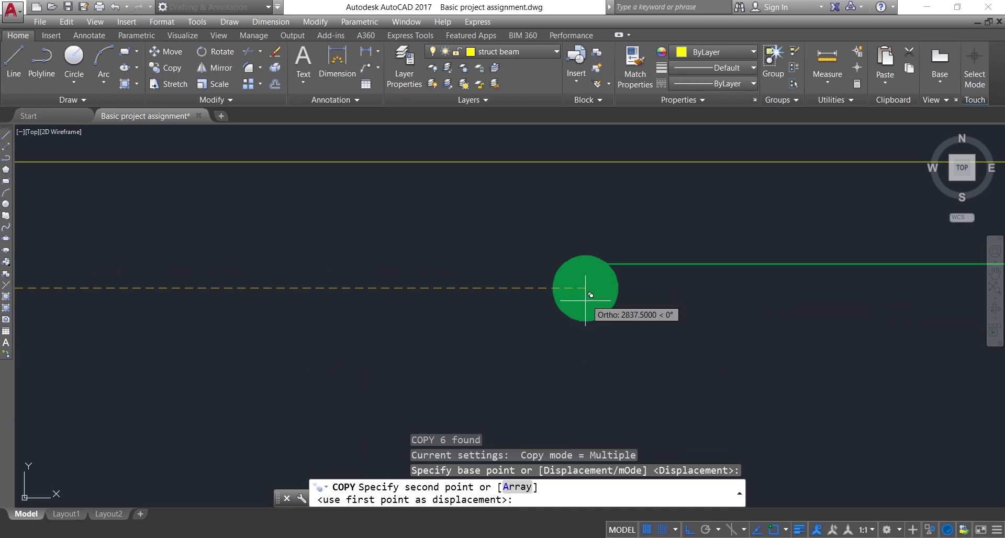
left_click(689, 530)
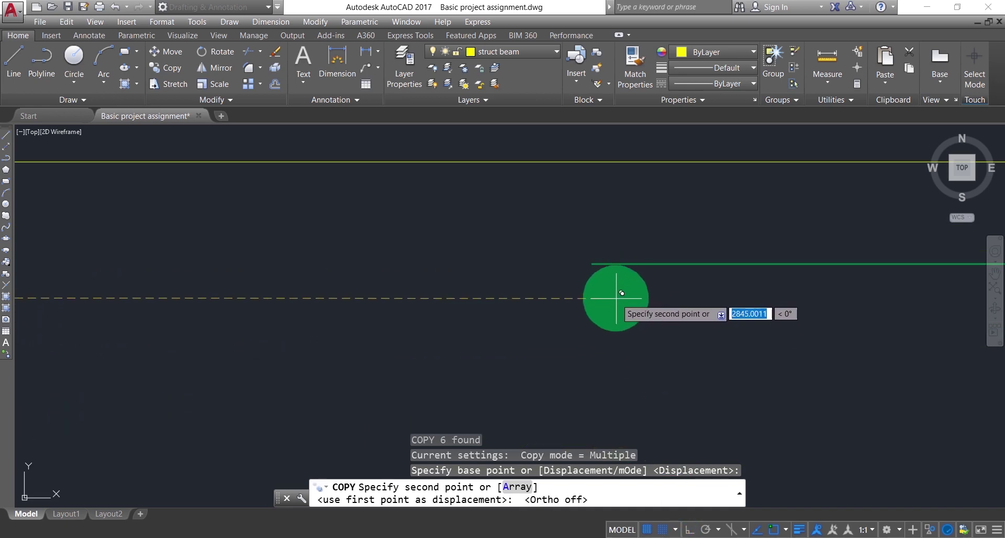
left_click(622, 293)
key("Escape")
With Ortho on, copy the second and third green filled circles 600 to the right along the middle beam's top bar.
scroll(520, 317, "down", 6)
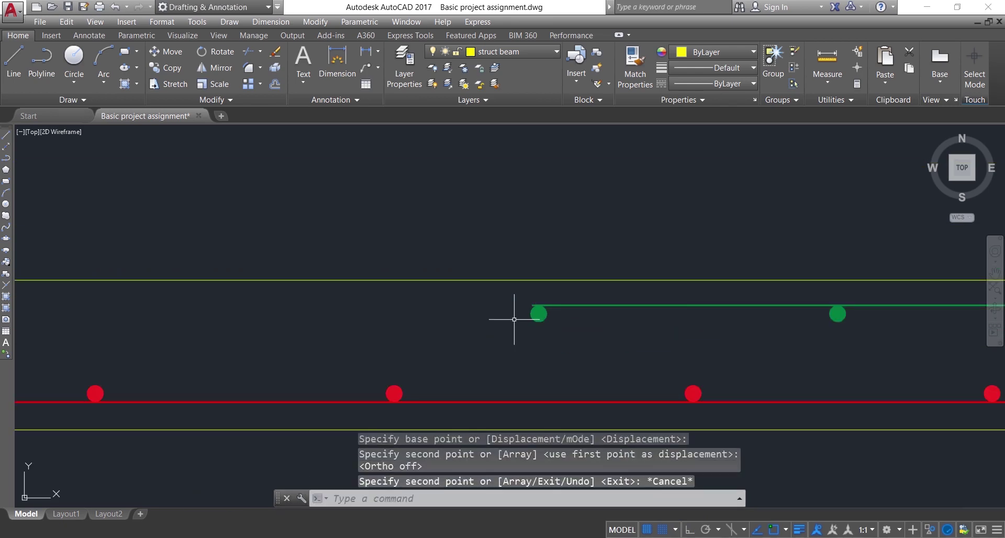
middle_click_drag(664, 325, 836, 298)
scroll(429, 261, "down", 6)
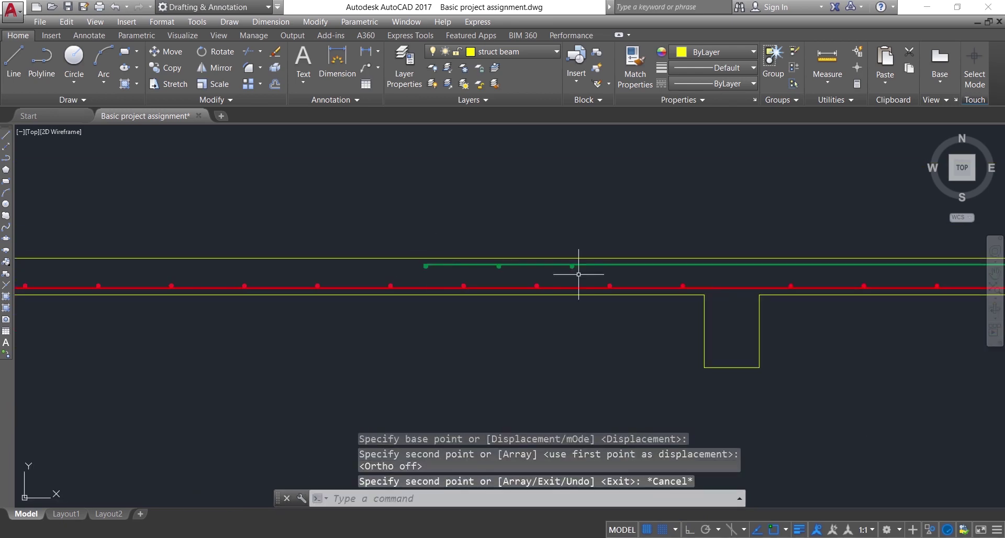
scroll(469, 263, "up", 4)
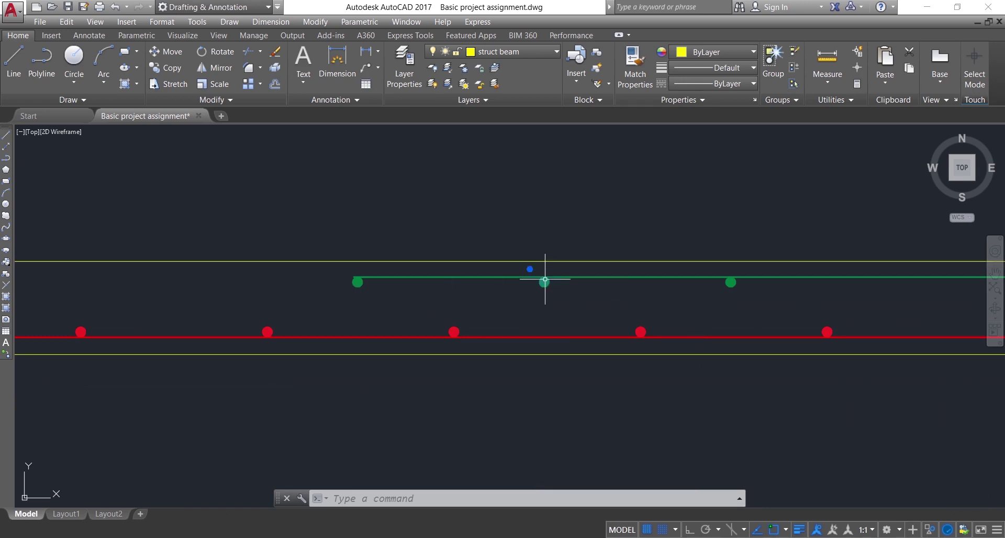
left_click(530, 268)
left_click(759, 301)
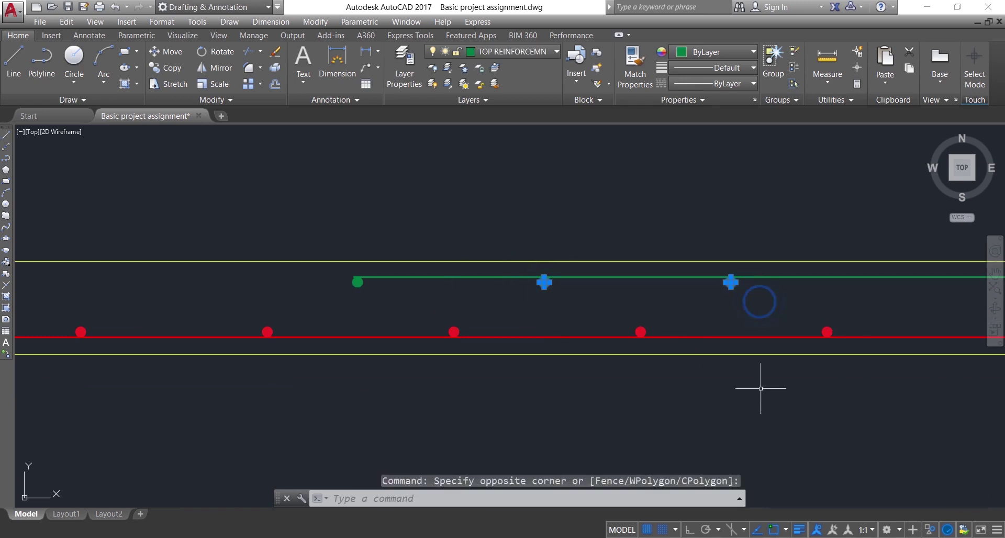
left_click(691, 529)
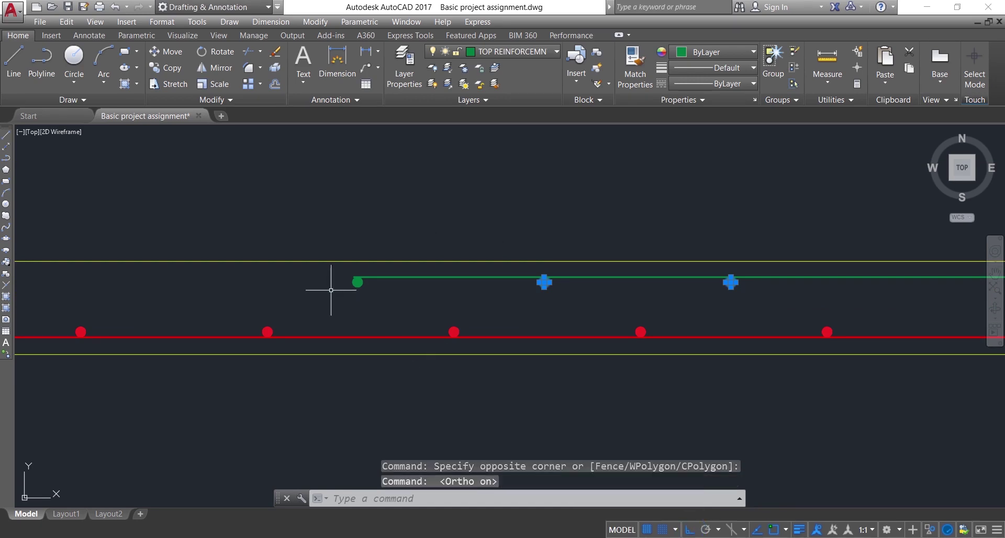
type("CO")
key("Return")
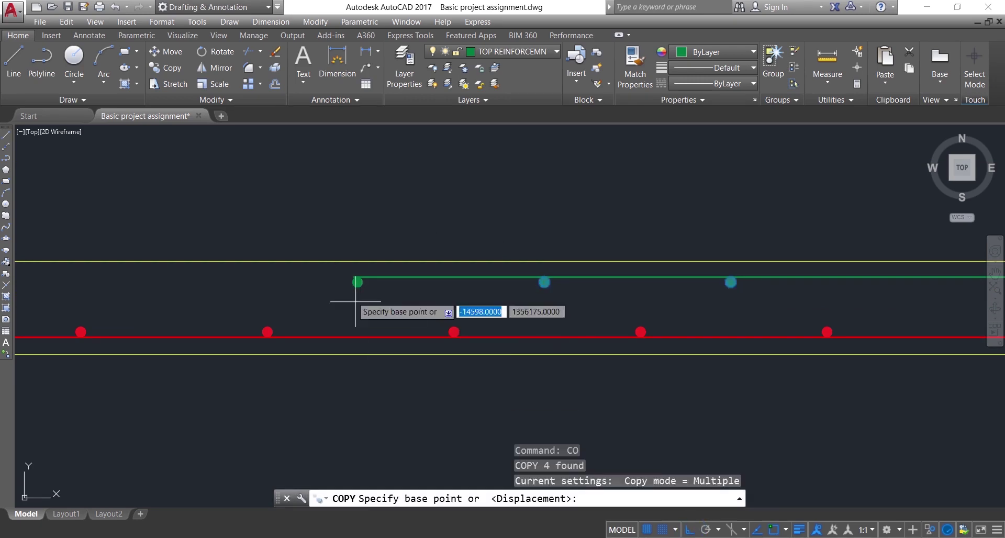
scroll(361, 285, "up", 6)
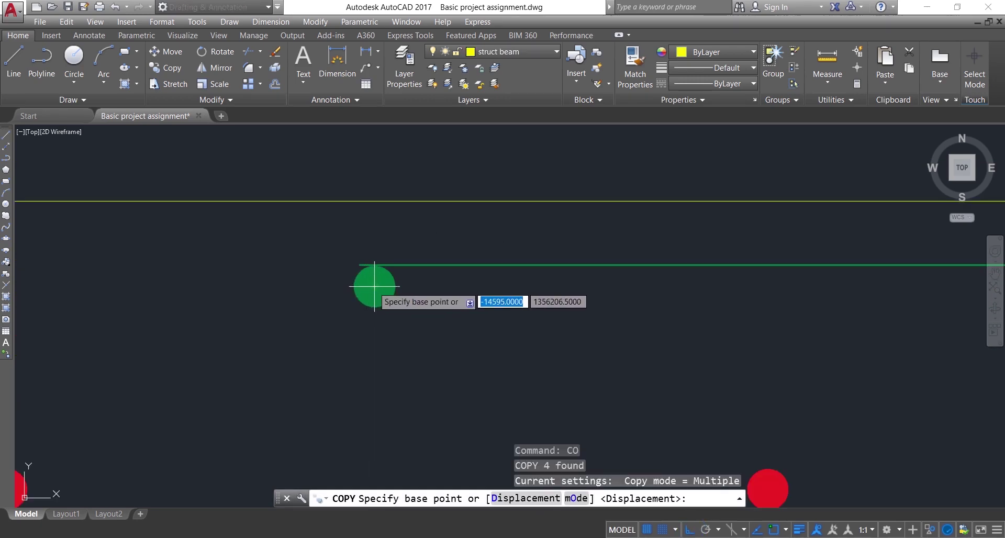
left_click(374, 286)
scroll(335, 286, "down", 5)
scroll(559, 290, "up", 2)
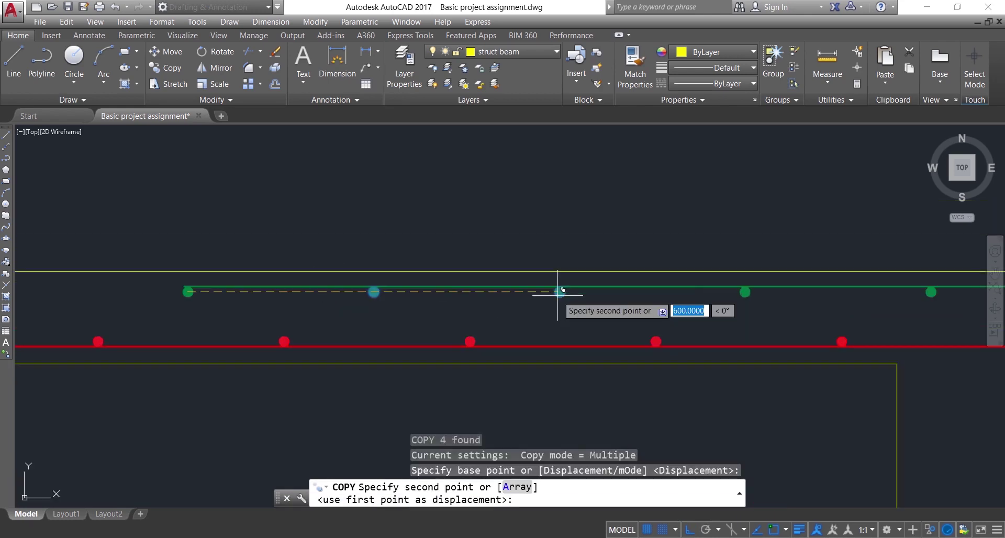
scroll(559, 289, "up", 2)
left_click(560, 288)
Place two more copies of the circle pair at successive 600 steps, continuing the row toward the right end of the middle top bar.
scroll(434, 296, "down", 6)
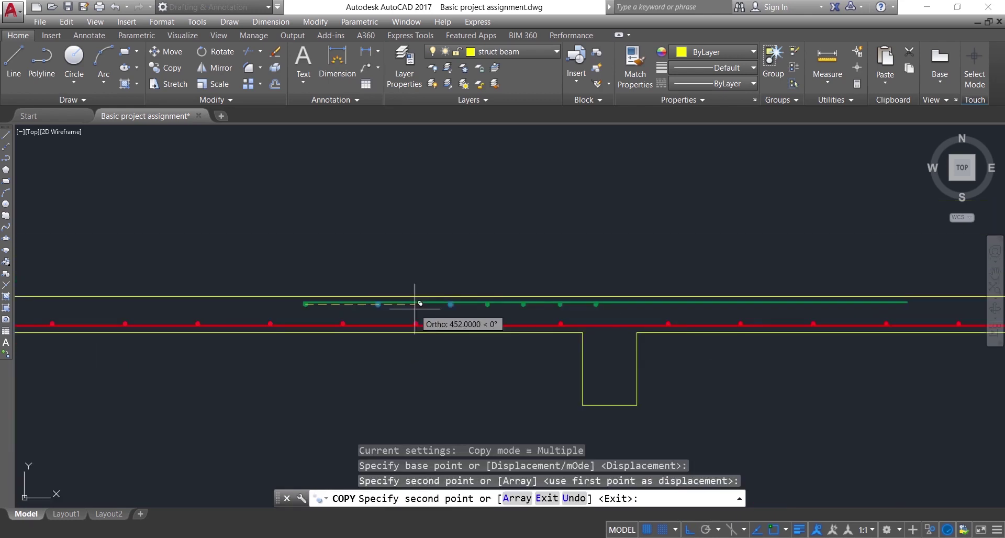
scroll(559, 304, "up", 6)
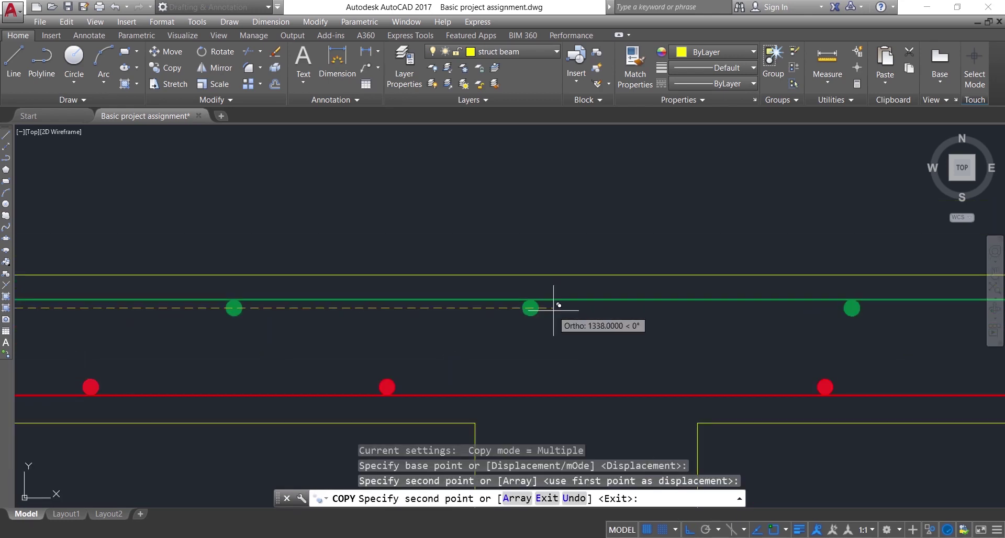
left_click(524, 309)
scroll(524, 314, "down", 6)
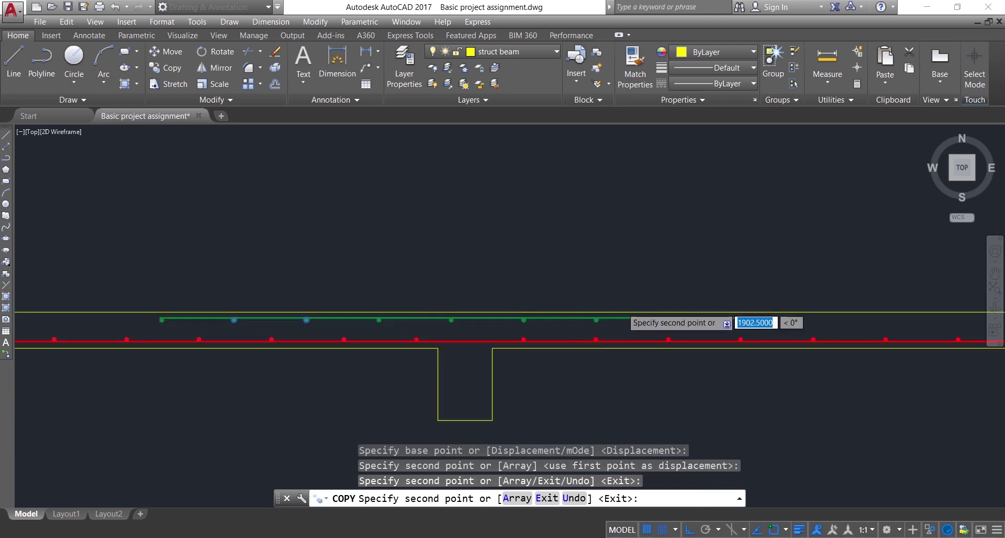
scroll(525, 319, "up", 8)
left_click(484, 366)
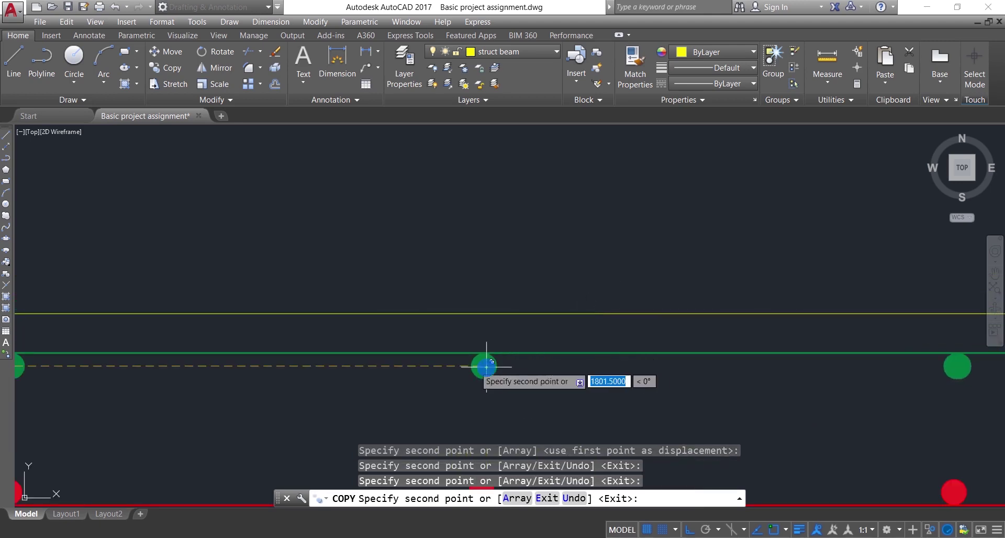
scroll(485, 363, "down", 7)
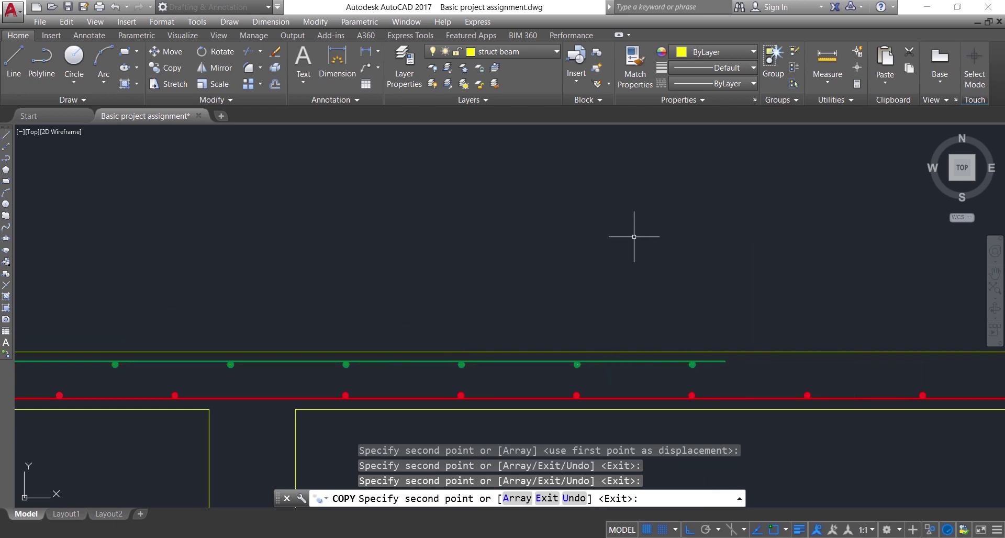
key("Escape")
scroll(646, 245, "down", 4)
scroll(492, 260, "up", 4)
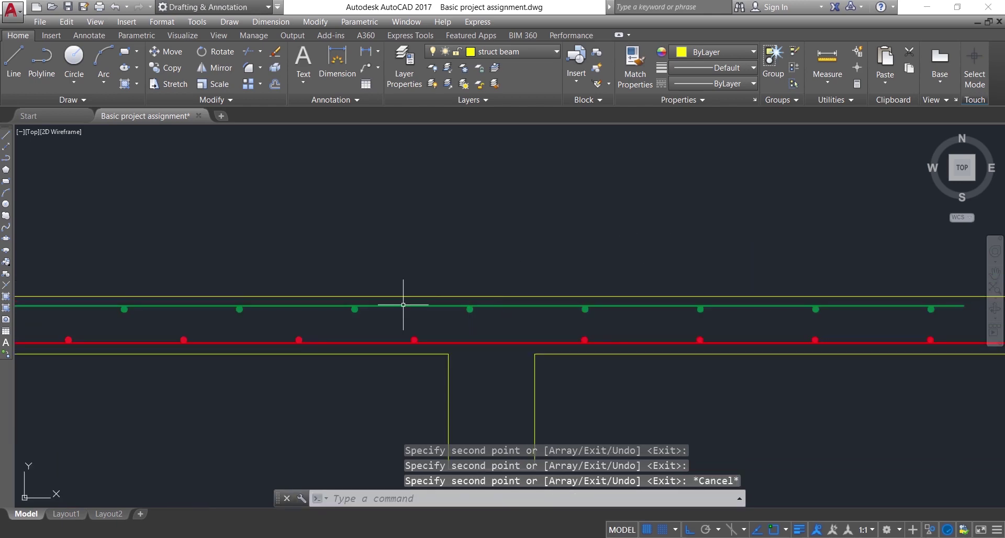
scroll(650, 281, "down", 5)
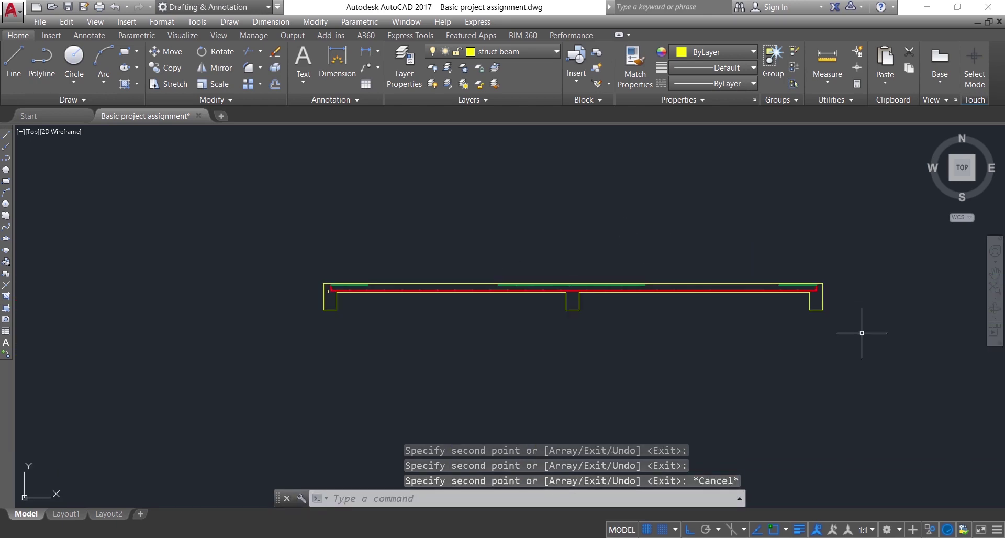
scroll(861, 333, "up", 5)
scroll(892, 314, "down", 5)
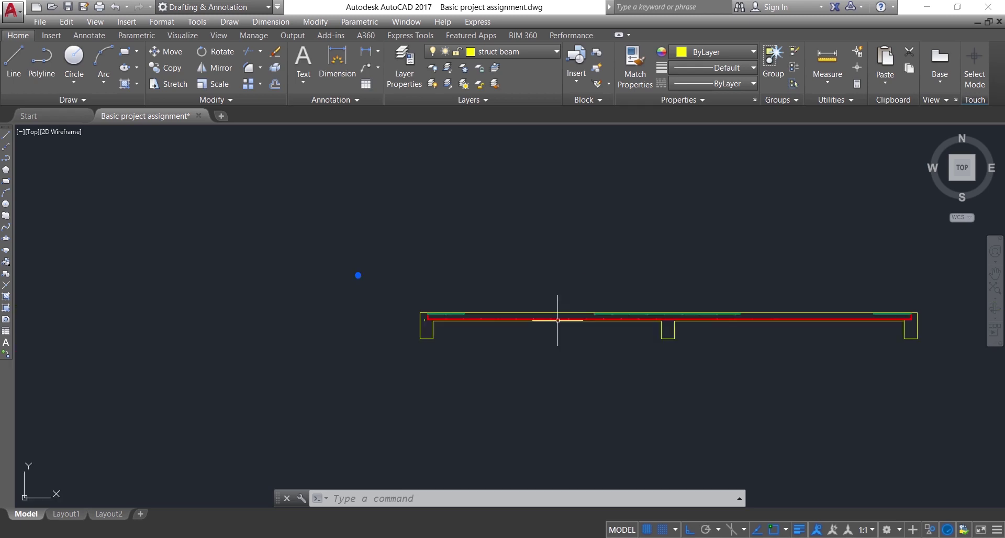
scroll(504, 308, "up", 4)
scroll(503, 308, "up", 4)
left_click(358, 275)
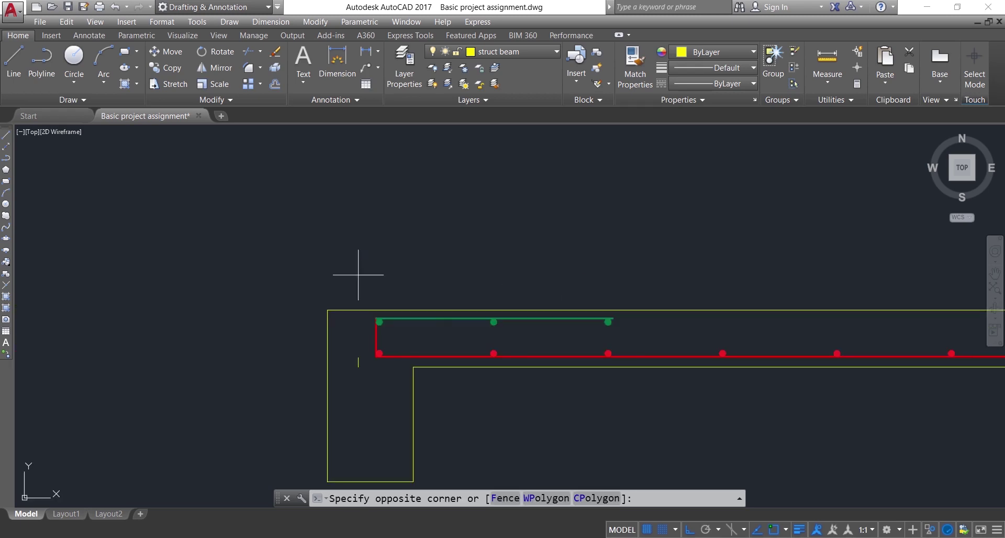
left_click(631, 335)
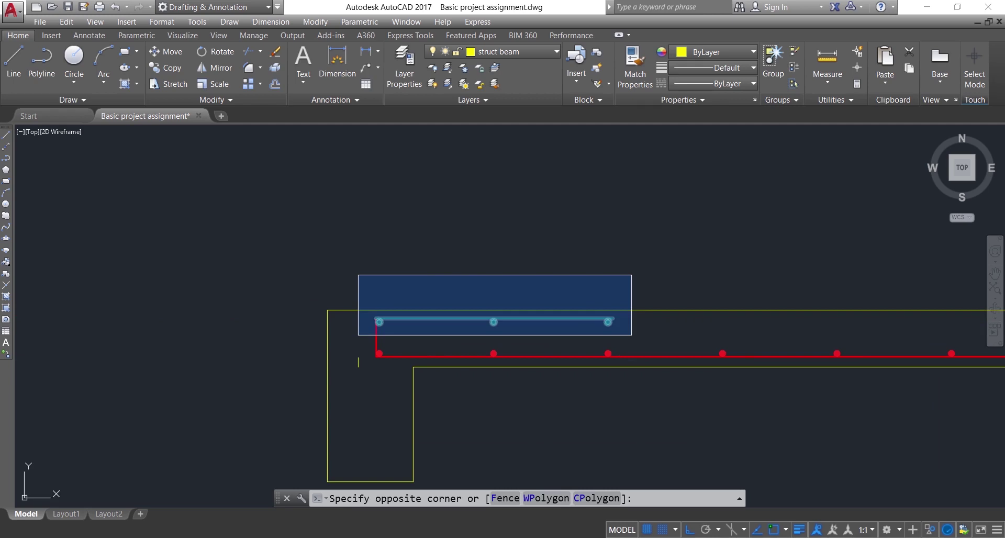
left_click(368, 269)
key("Escape")
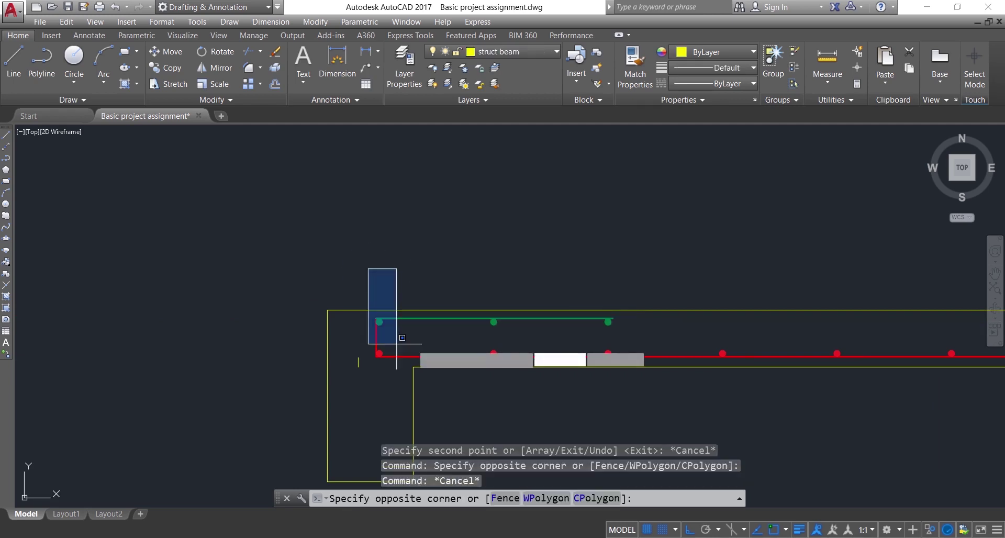
left_click(575, 300)
Copy the left top bar's three green filled circles to just under the right top bar, against its vertical red bar, with Ortho off.
scroll(428, 336, "up", 3)
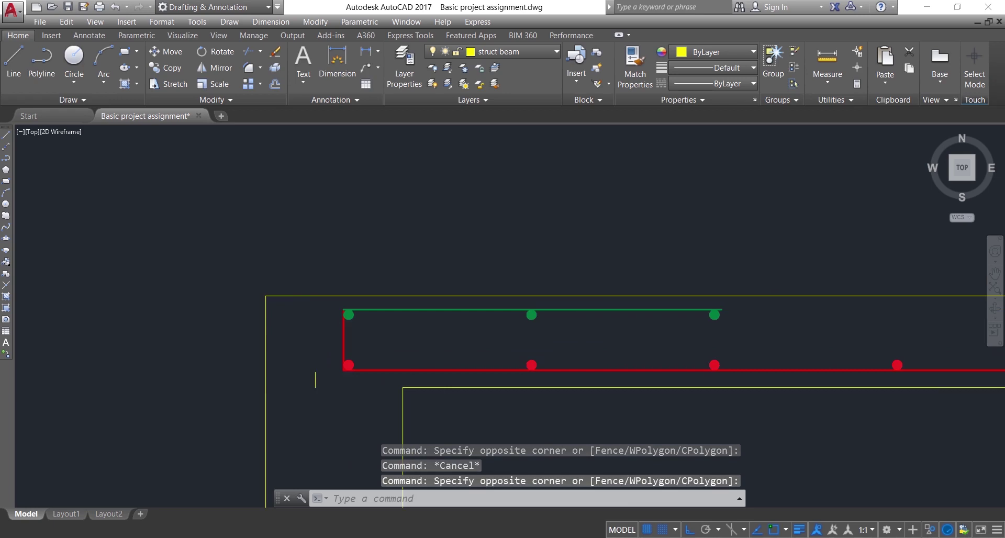
left_click(920, 311)
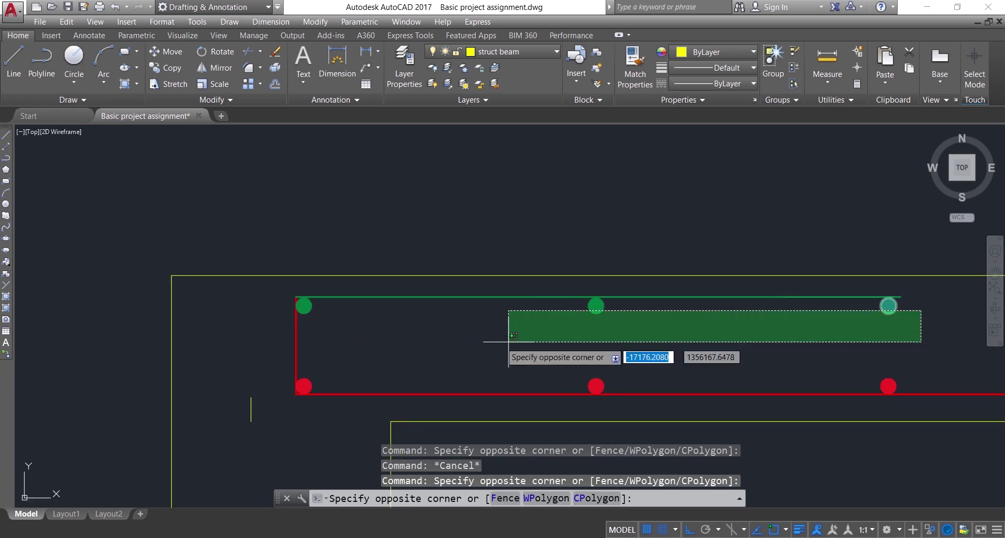
left_click(304, 325)
type("CO")
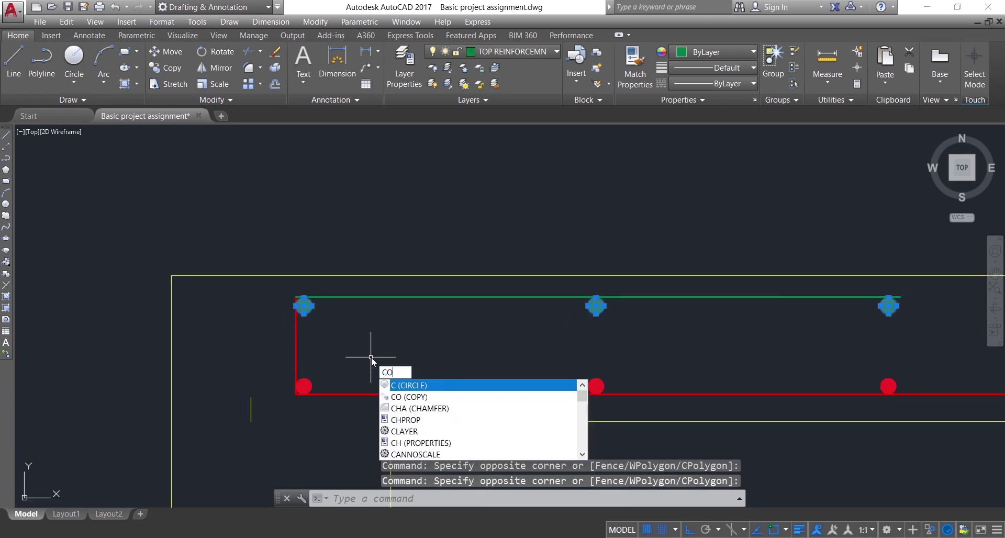
key("Return")
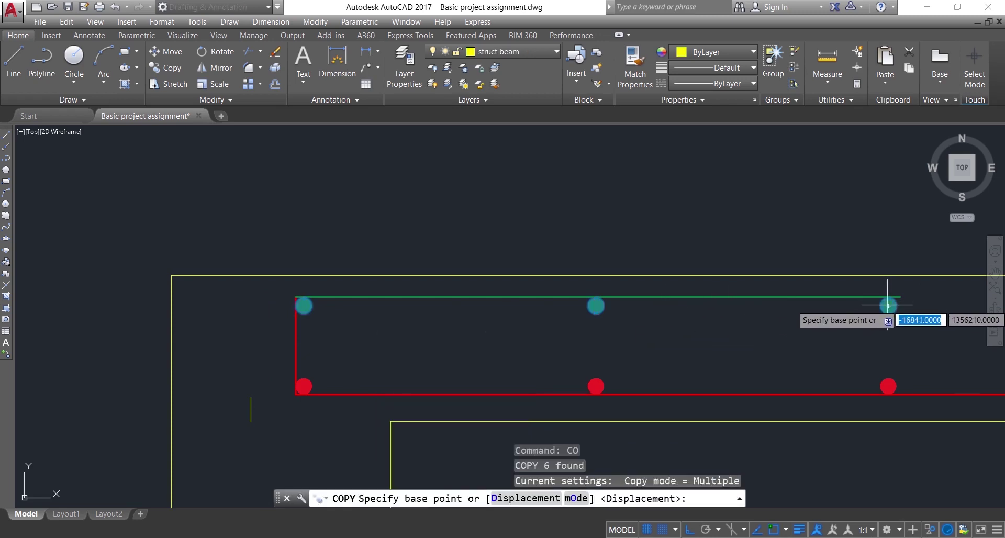
left_click(888, 306)
scroll(509, 244, "down", 8)
scroll(509, 243, "down", 4)
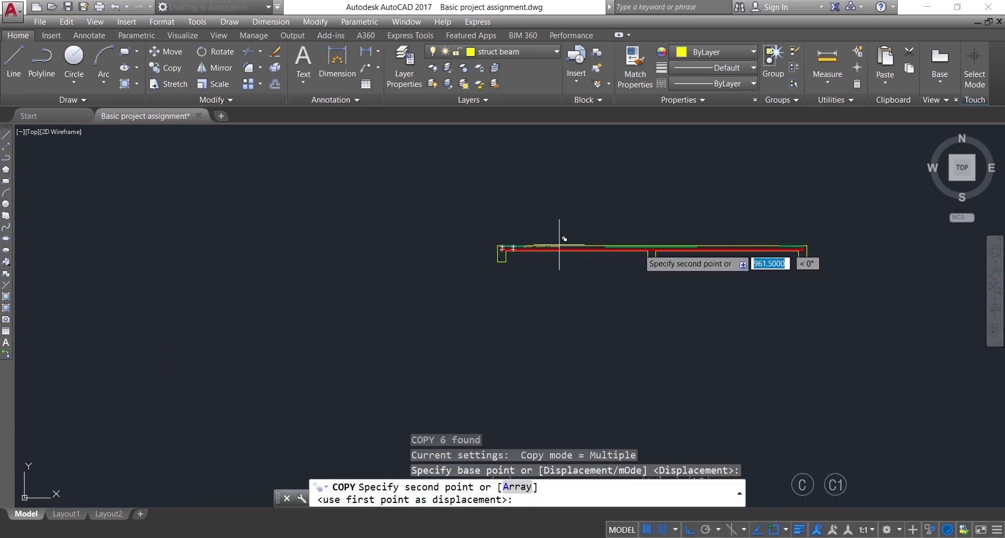
scroll(790, 241, "up", 8)
scroll(572, 327, "up", 6)
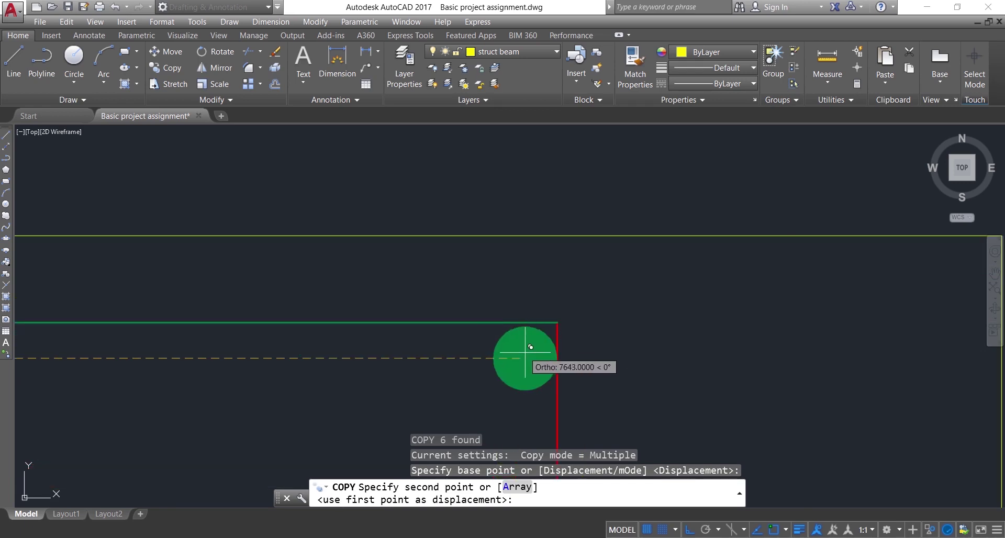
left_click(695, 532)
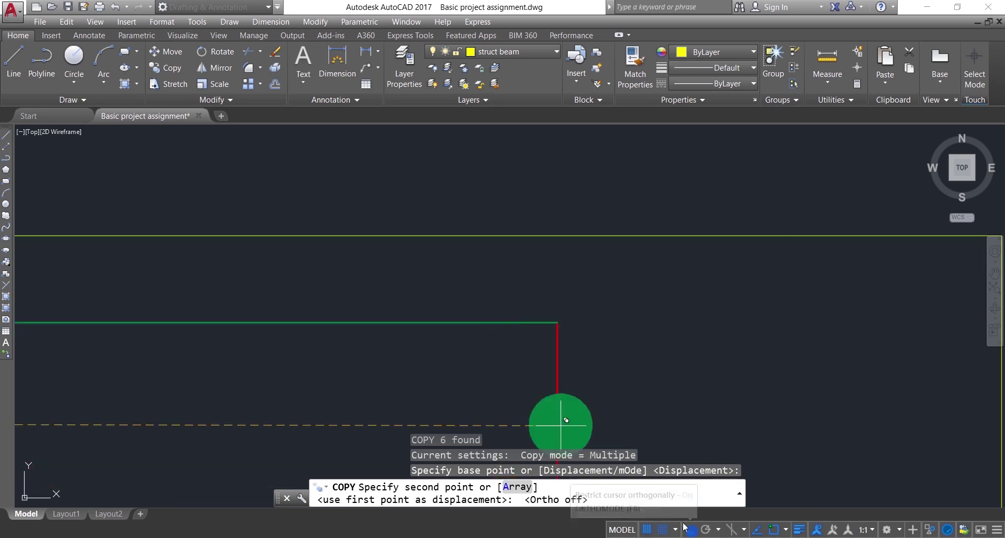
left_click(523, 354)
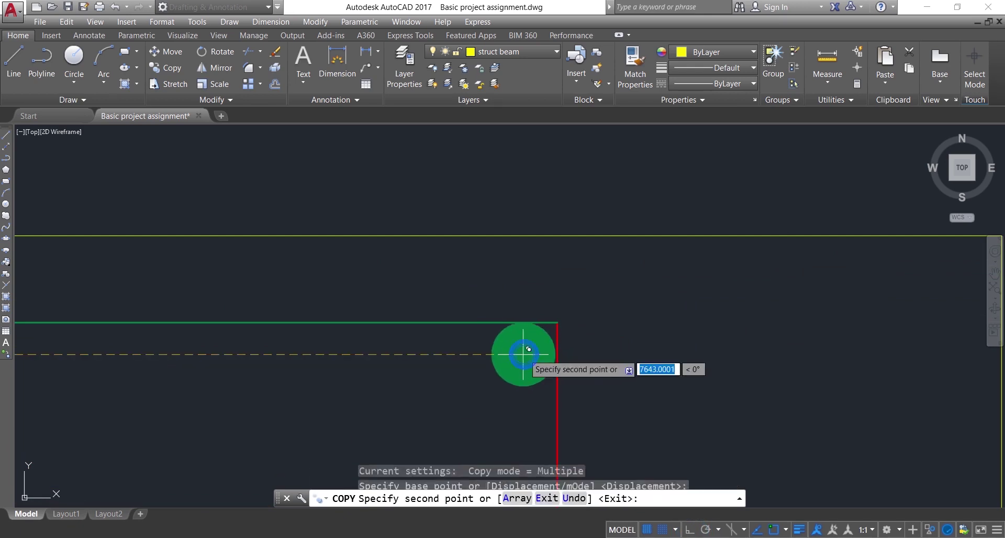
key("Escape")
Examine the filled circles along the top and bottom bars across the whole cross-section.
scroll(628, 309, "down", 5)
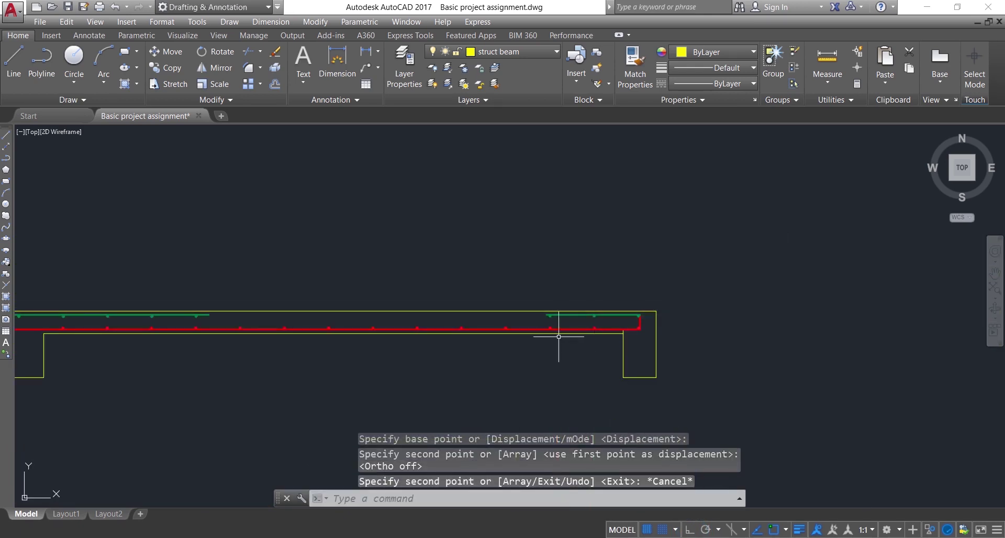
scroll(561, 336, "down", 3)
scroll(584, 292, "down", 4)
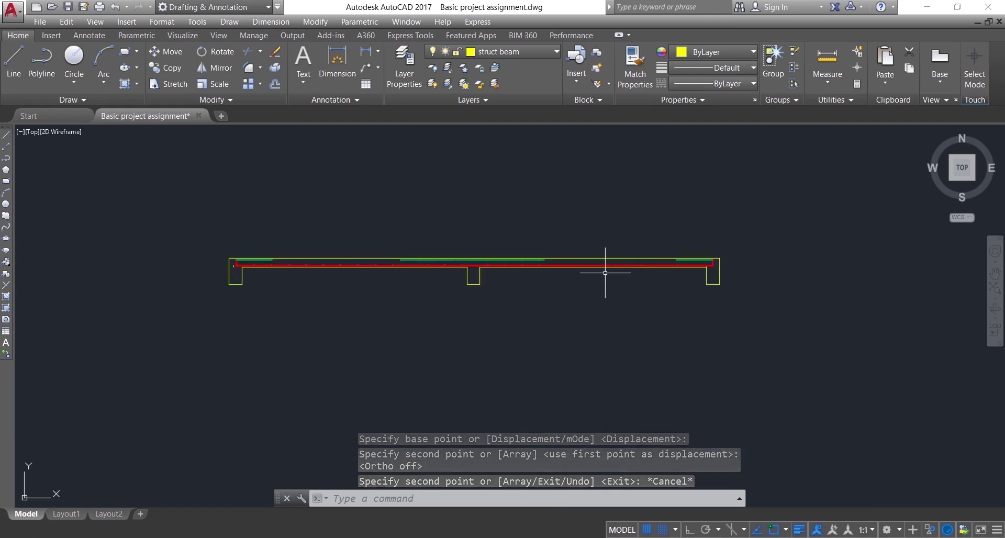
scroll(487, 255, "up", 2)
scroll(487, 255, "up", 5)
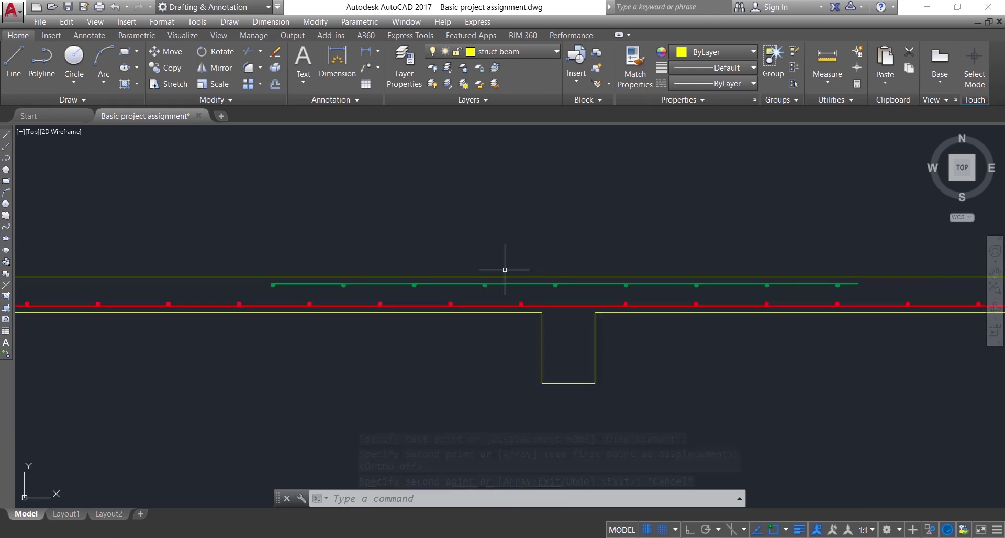
scroll(521, 280, "down", 2)
scroll(580, 329, "down", 5)
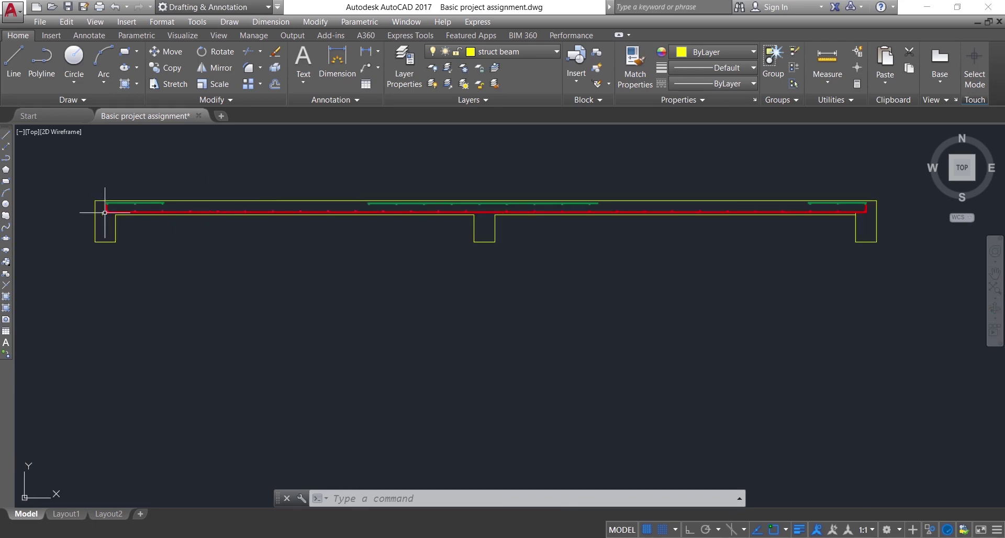
Copy the 13T1201-300 c/c label from the floor plan to just below the cross-section's slab, right of the middle beam.
scroll(579, 199, "down", 4)
mouse_move(601, 302)
middle_mouse_down()
mouse_move(568, 231)
mouse_move(558, 244)
mouse_move(529, 140)
middle_mouse_up()
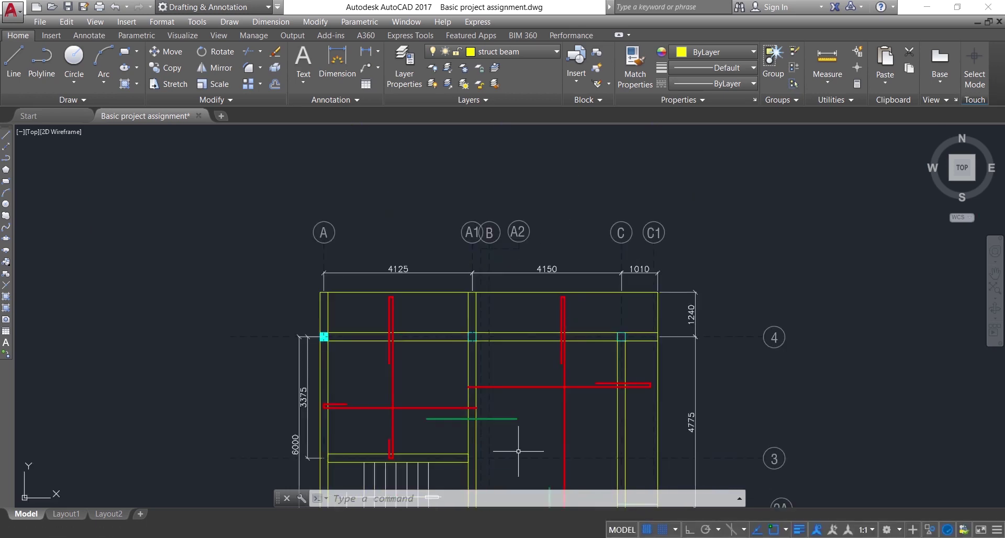
mouse_move(518, 451)
middle_mouse_down()
mouse_move(521, 370)
mouse_move(602, 173)
middle_mouse_up()
scroll(538, 366, "down", 1)
scroll(722, 311, "up", 2)
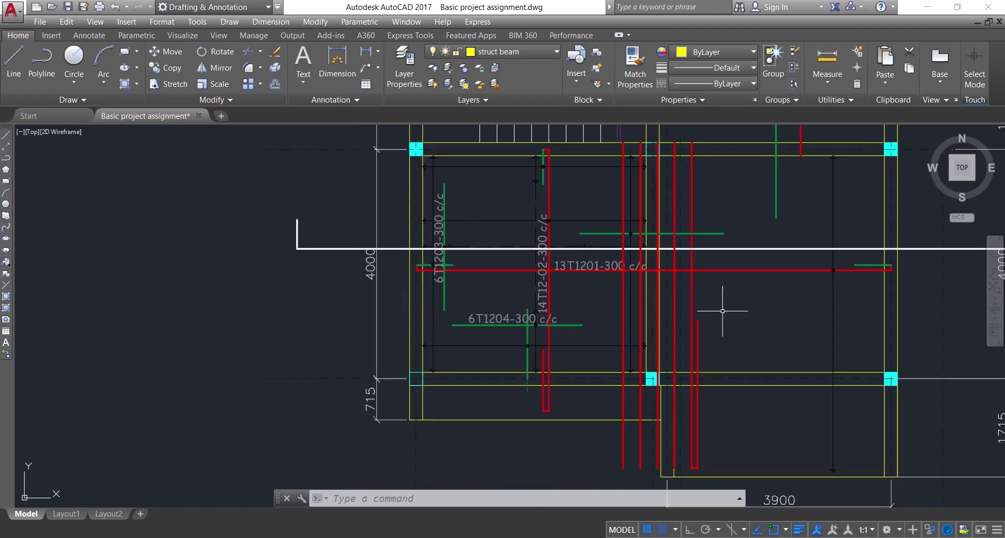
middle_click_drag(454, 272, 399, 291)
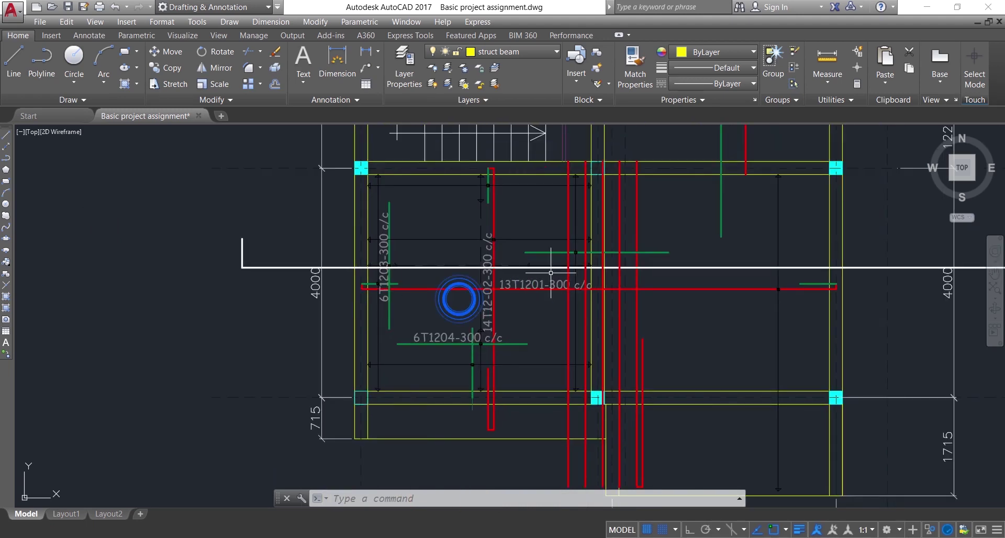
scroll(550, 273, "up", 4)
left_click(460, 299)
left_click(460, 298)
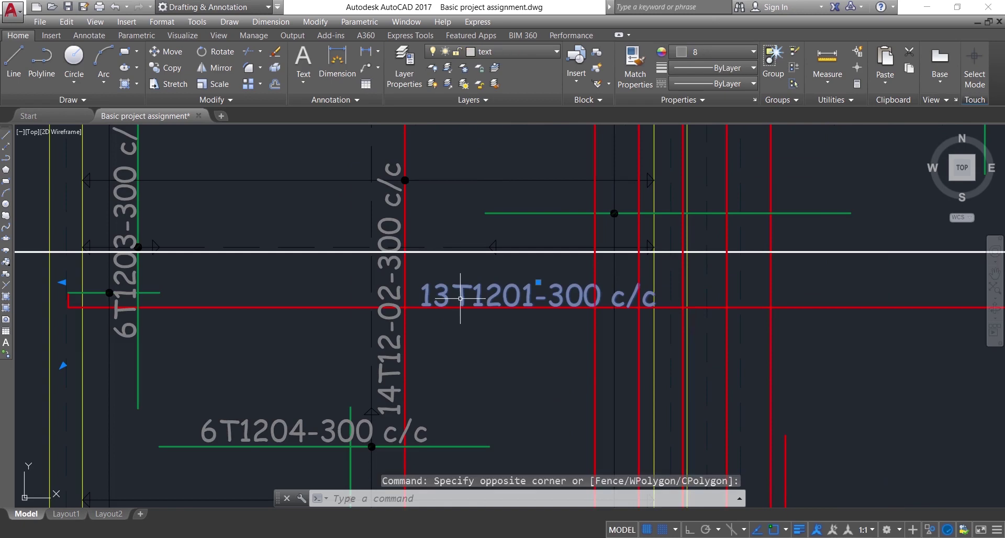
type("co")
key("Return")
left_click(488, 284)
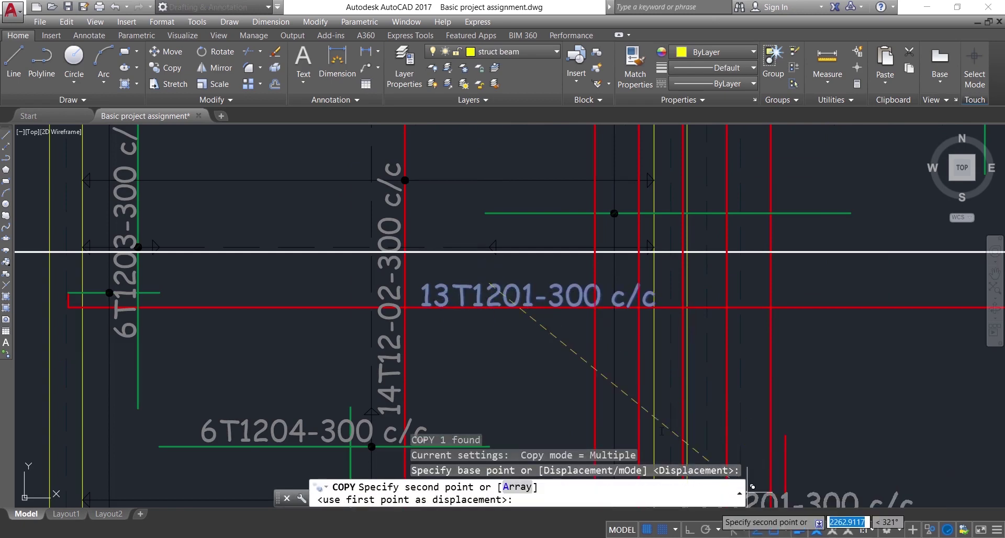
scroll(602, 246, "down", 6)
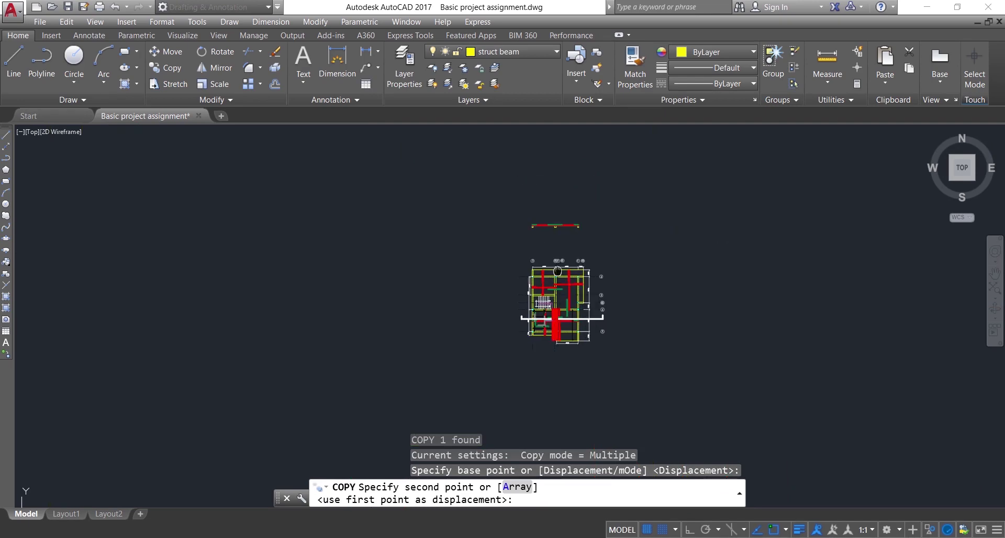
scroll(601, 309, "up", 8)
scroll(581, 322, "up", 4)
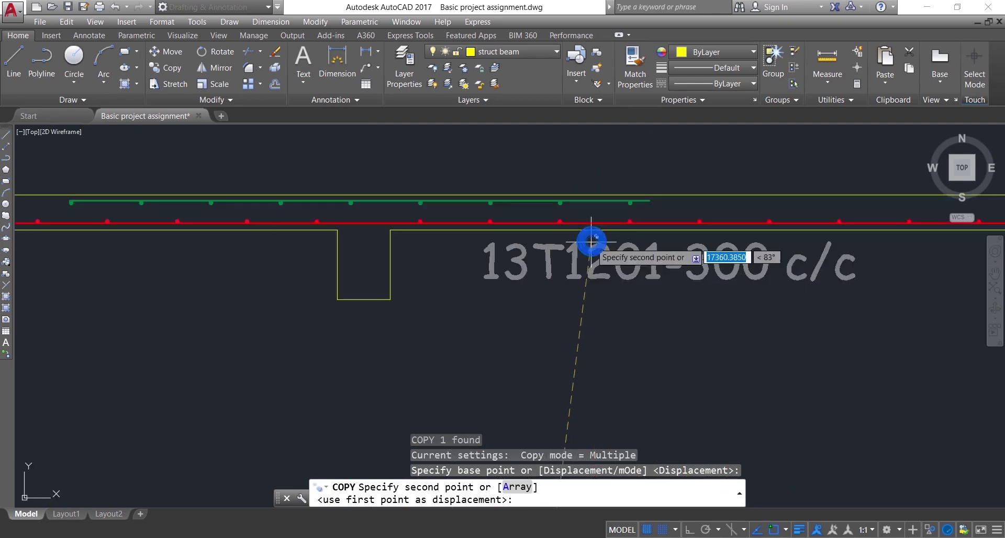
left_click(594, 240)
key("Escape")
Copy the vertical 14T12-02-300 c/c label from the floor plan onto the left span of the cross-section.
scroll(565, 158, "down", 6)
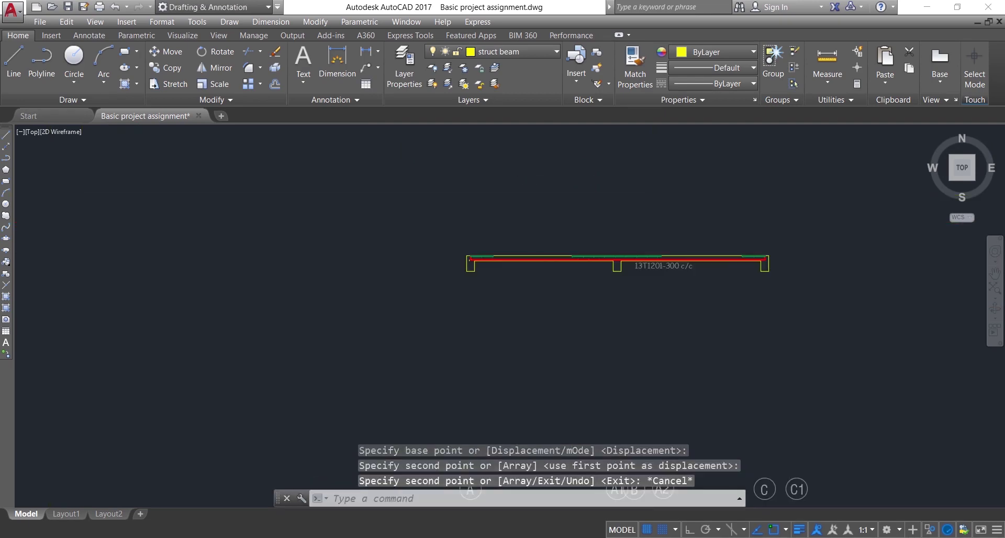
scroll(566, 159, "up", 6)
mouse_move(500, 293)
middle_mouse_down()
mouse_move(500, 360)
mouse_move(577, 110)
middle_mouse_up()
scroll(347, 308, "down", 5)
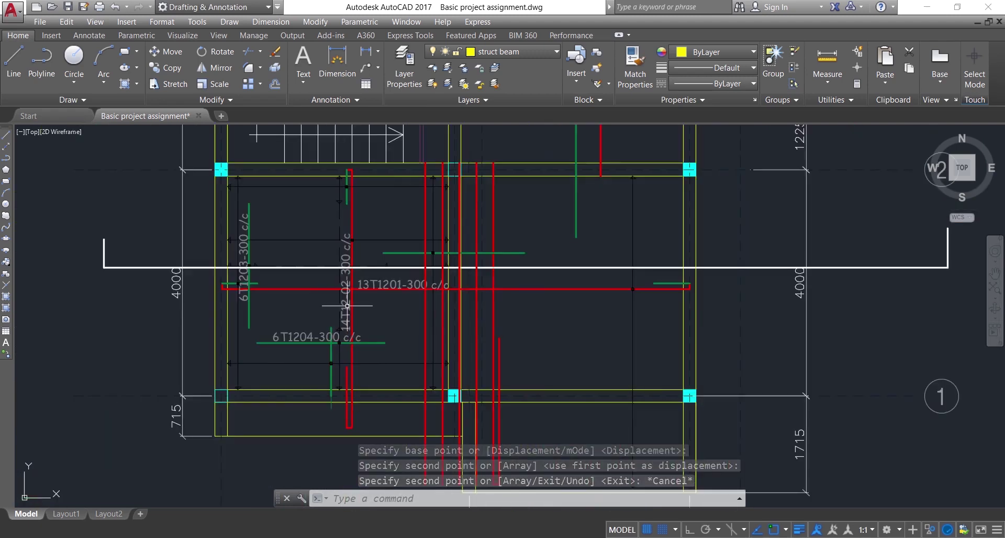
scroll(347, 306, "up", 5)
left_click(347, 304)
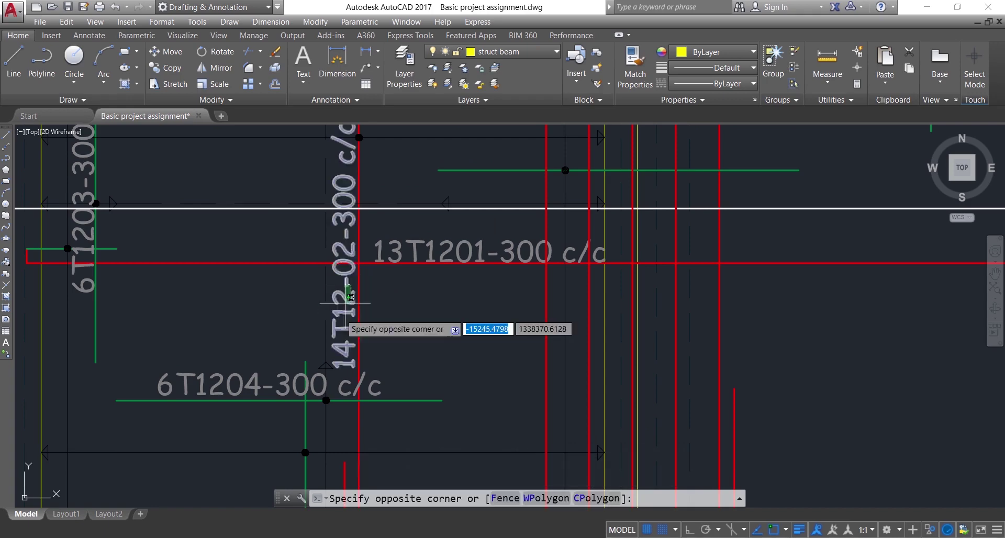
left_click(341, 315)
type("CO")
key("Return")
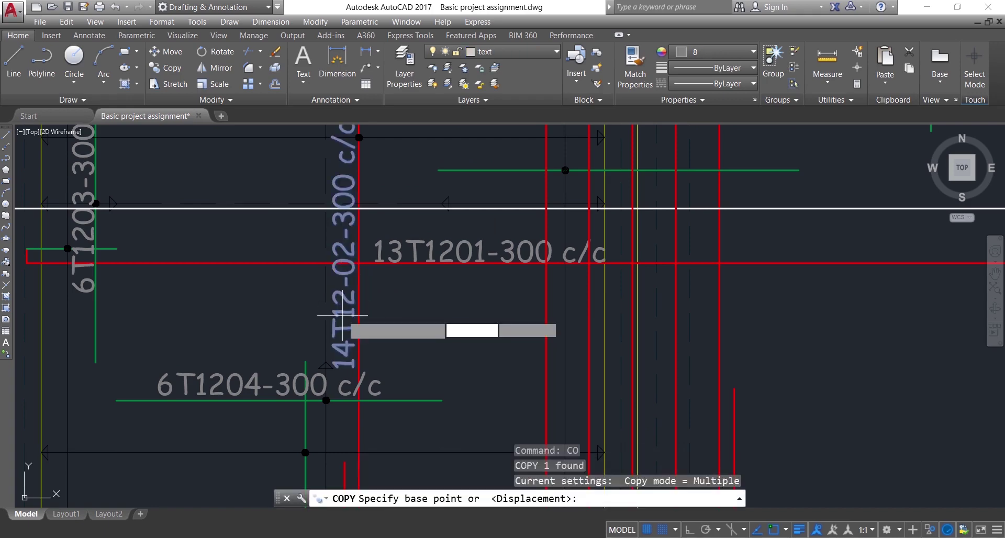
left_click(341, 315)
scroll(341, 315, "down", 6)
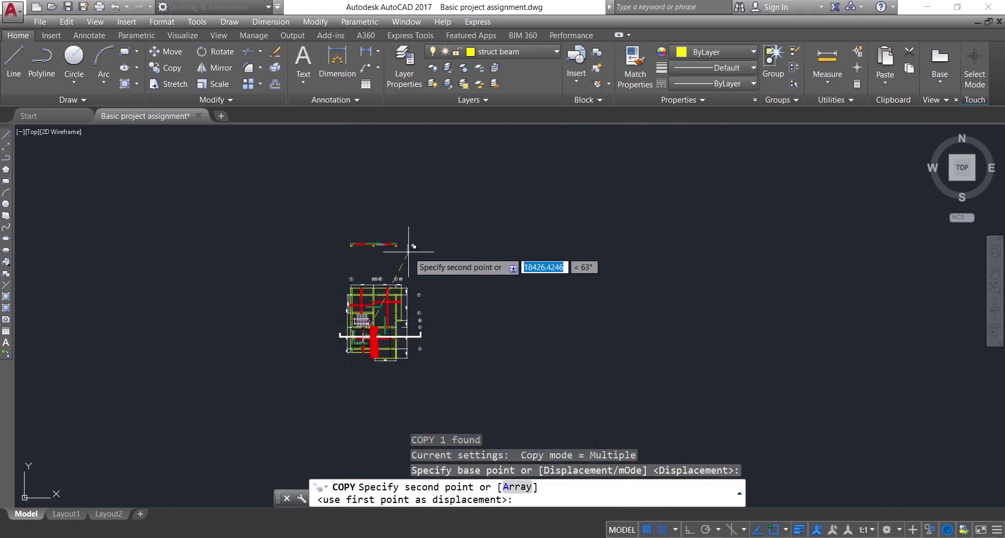
scroll(366, 256, "up", 7)
scroll(461, 200, "up", 10)
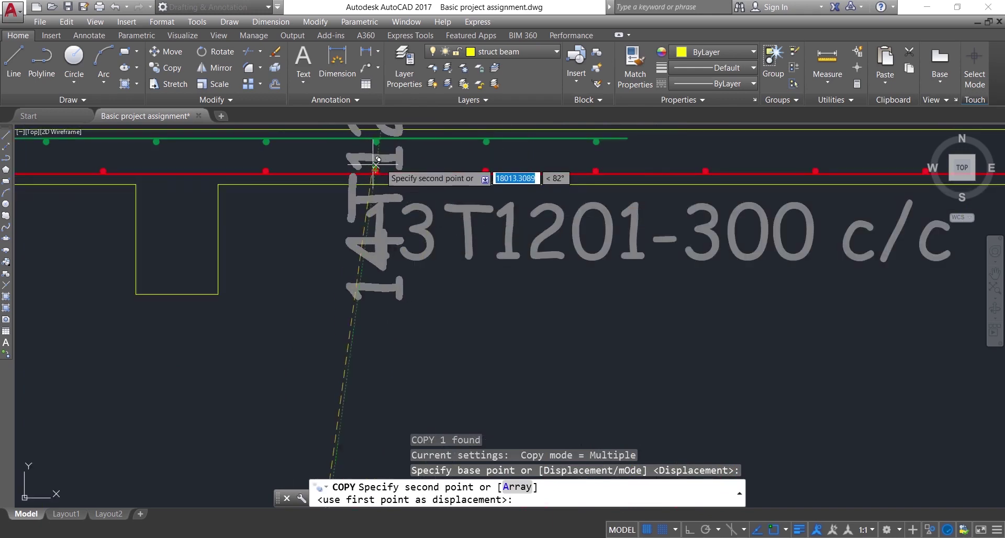
scroll(413, 236, "down", 8)
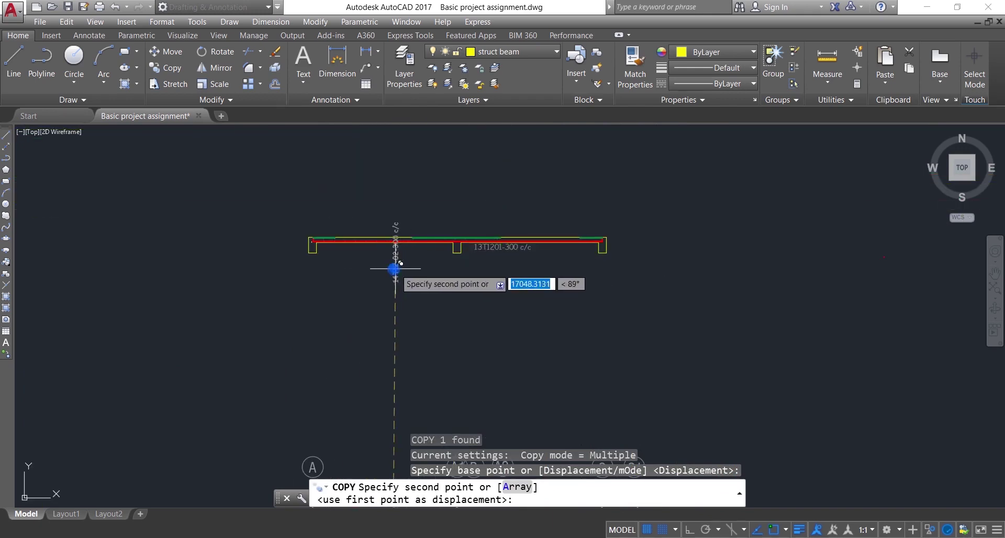
left_click(395, 264)
key("Escape")
With Ortho on, rotate the copied 14T12-02-300 c/c label so it reads horizontally below the cross-section.
left_click(410, 189)
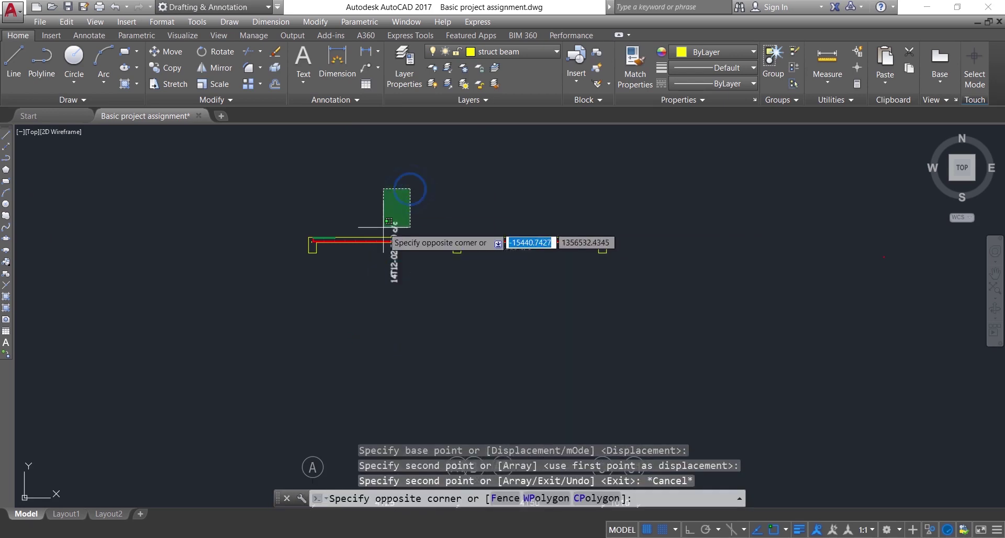
left_click(383, 225)
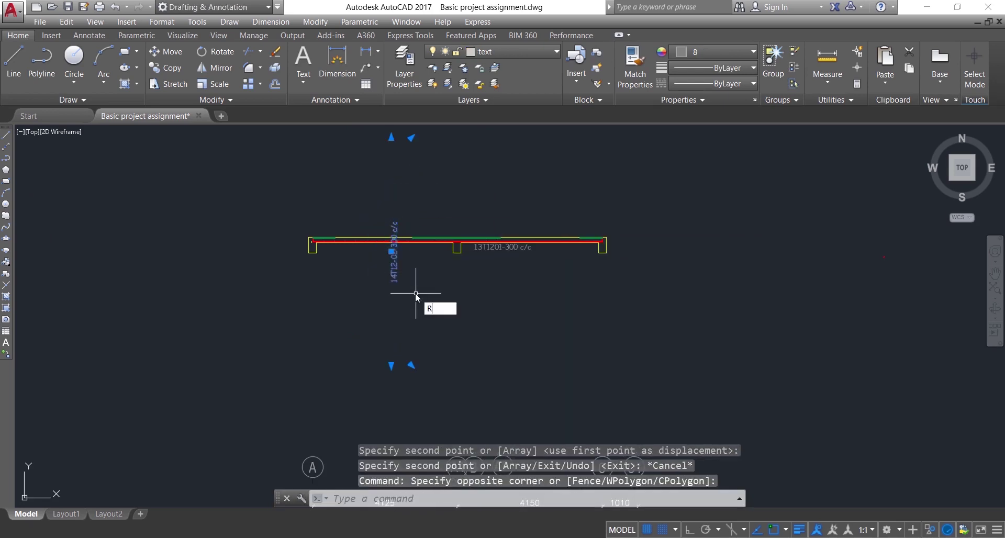
type("RO")
key("Return")
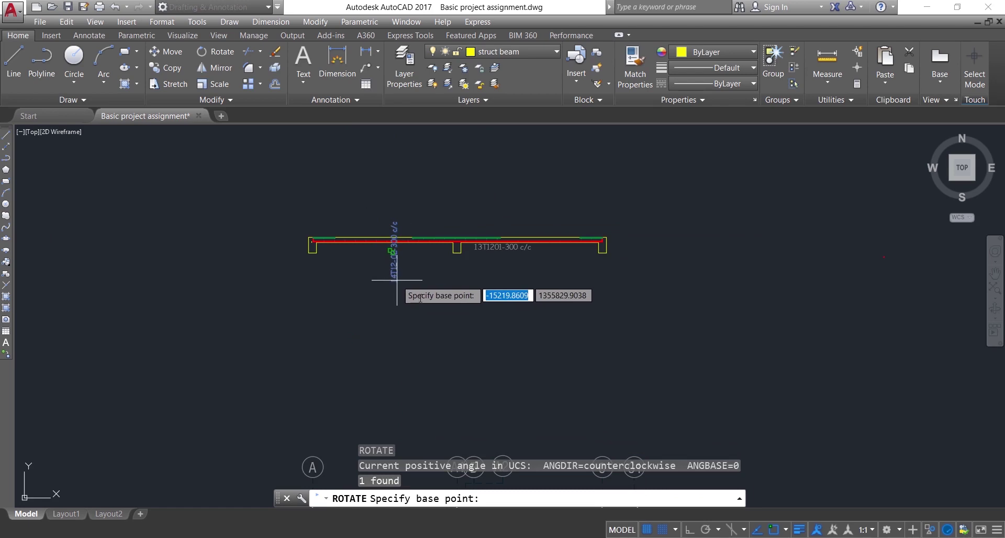
left_click(688, 530)
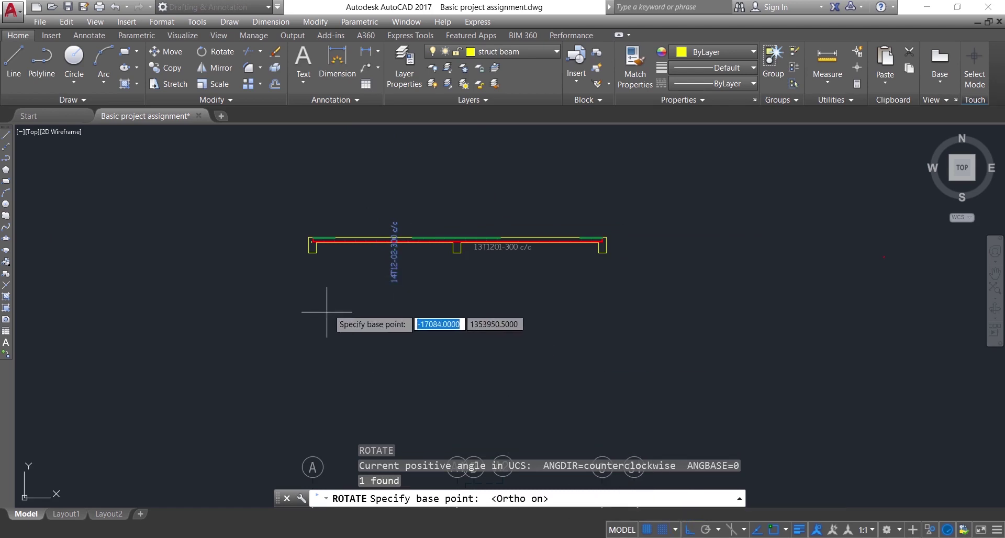
left_click(367, 302)
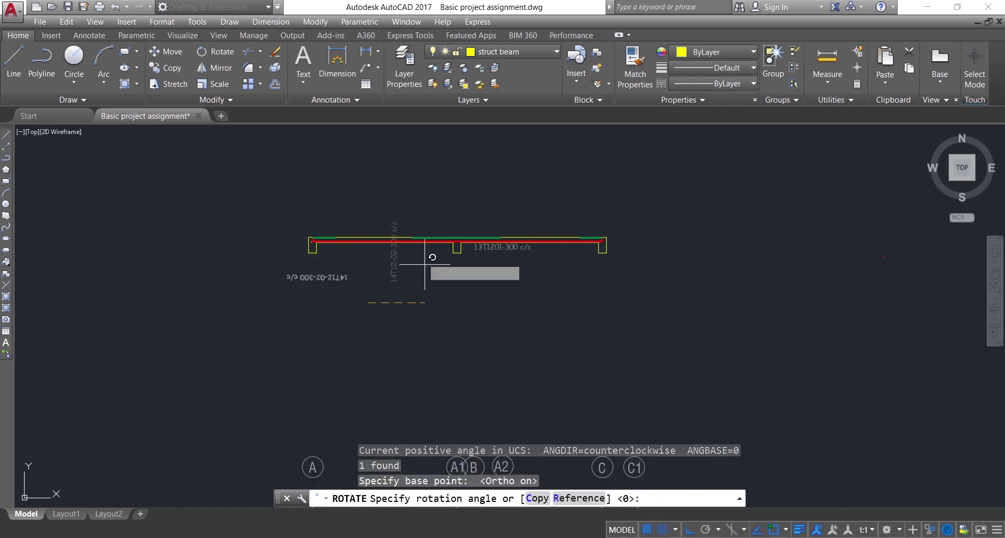
left_click(321, 392)
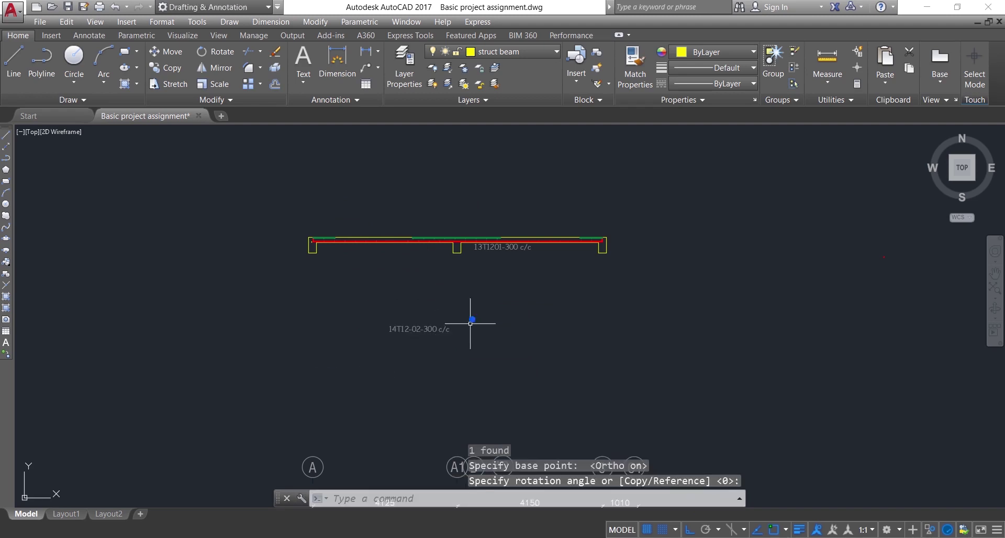
Move the horizontal 14T12-02-300 c/c label straight up to just below the slab, left of the middle beam.
left_click(466, 316)
left_click(346, 358)
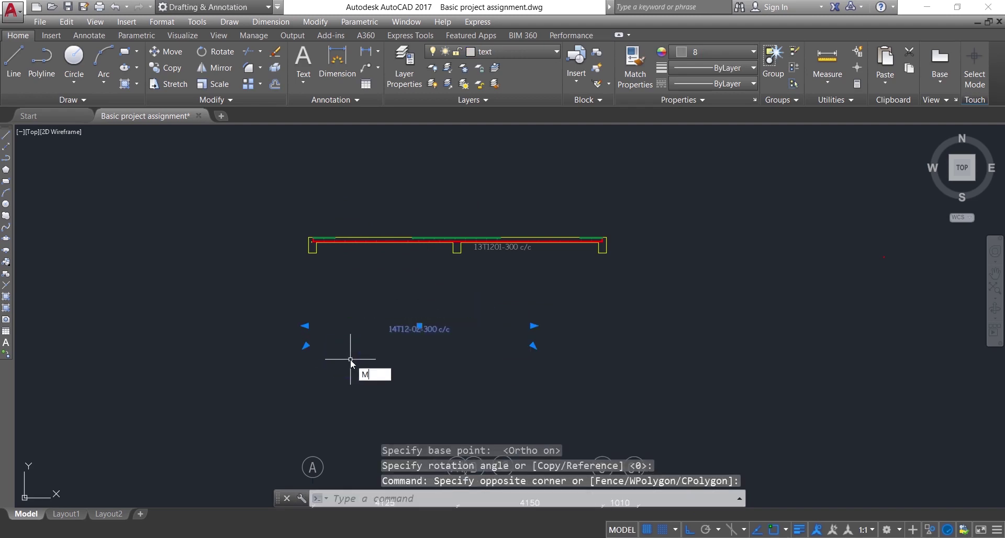
type("M")
key("Return")
left_click(418, 346)
scroll(416, 277, "up", 3)
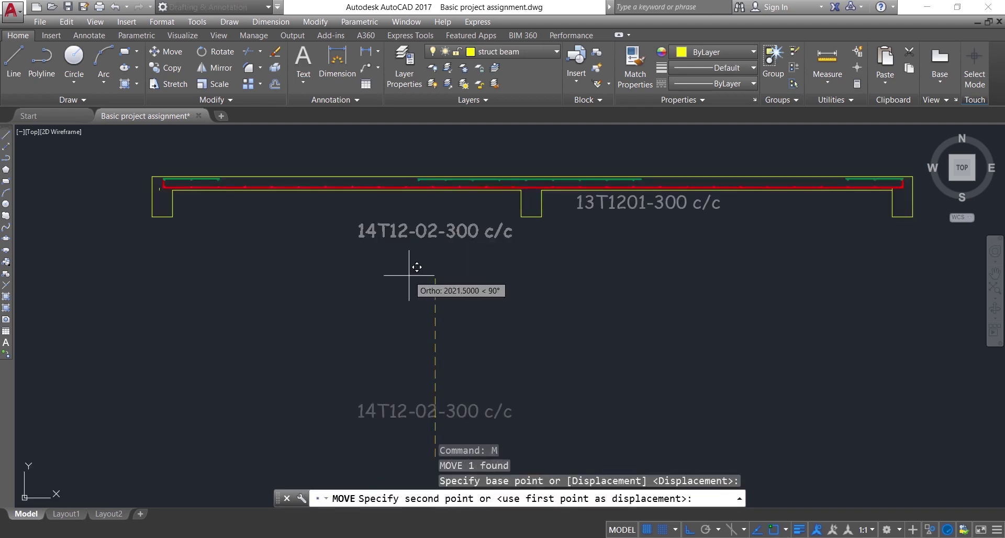
left_click(397, 237)
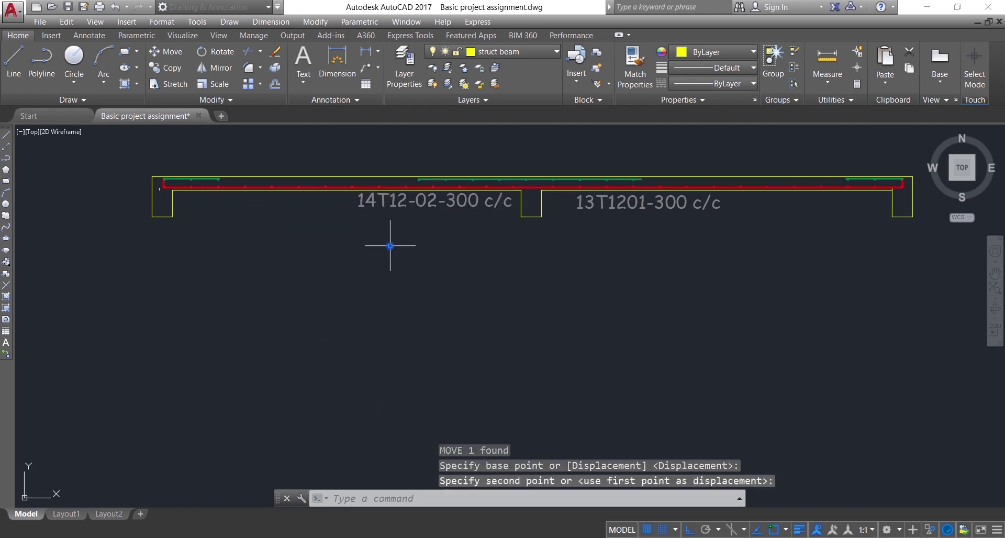
Copy the 6T1204-300 c/c label in the floor plan to just above the horizontal green bar crossing the middle beam, with Ortho off.
scroll(455, 233, "down", 2)
middle_click_drag(484, 241, 510, 299)
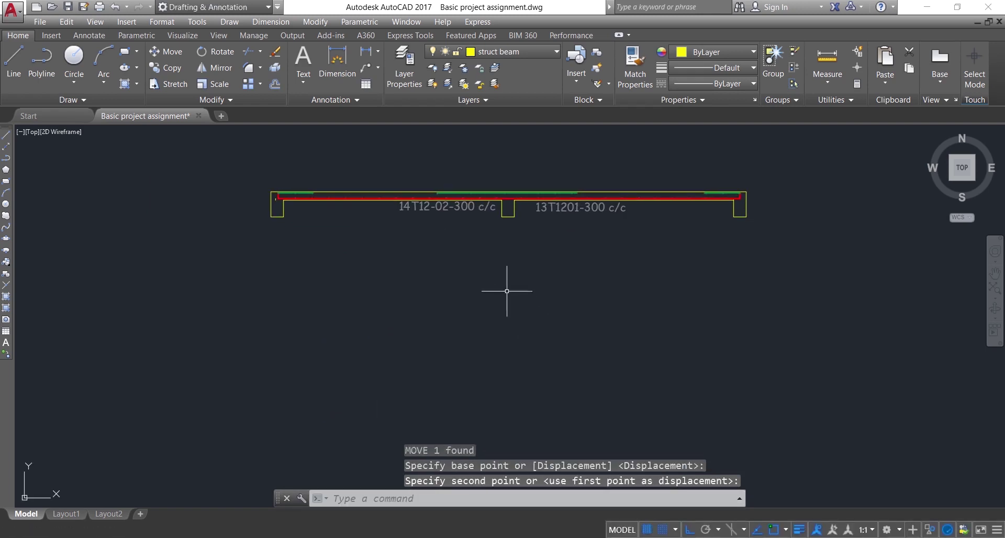
scroll(596, 221, "down", 5)
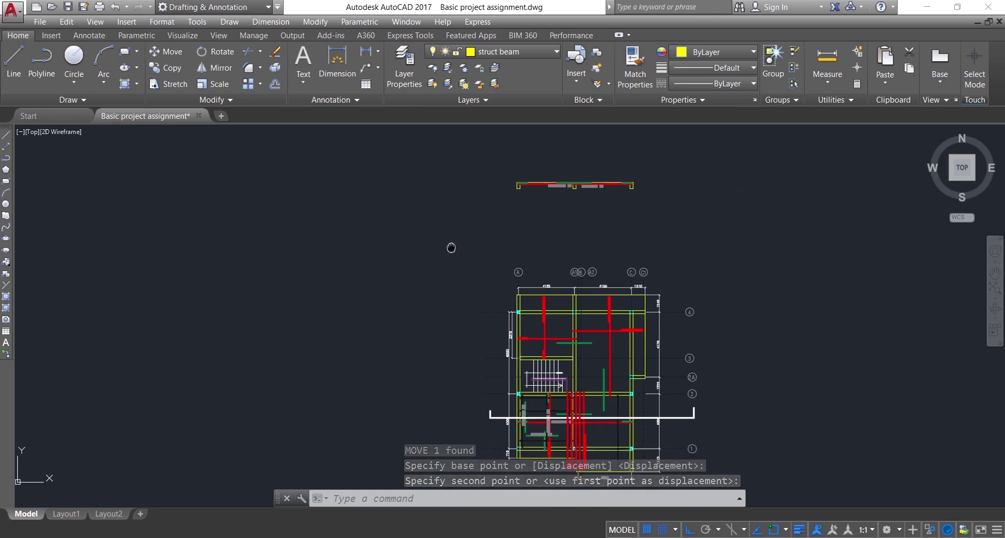
scroll(555, 470, "up", 6)
scroll(449, 351, "up", 2)
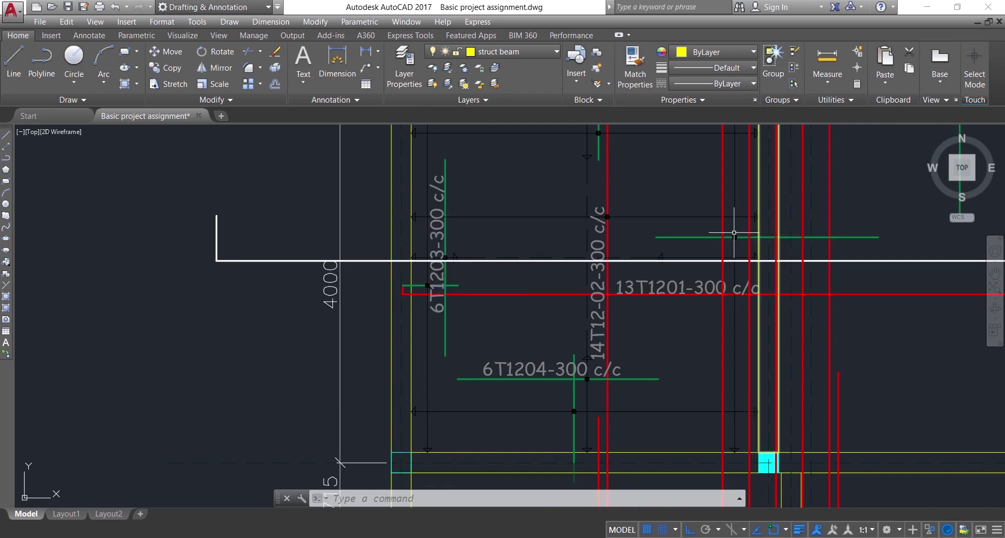
middle_click_drag(758, 233, 730, 239)
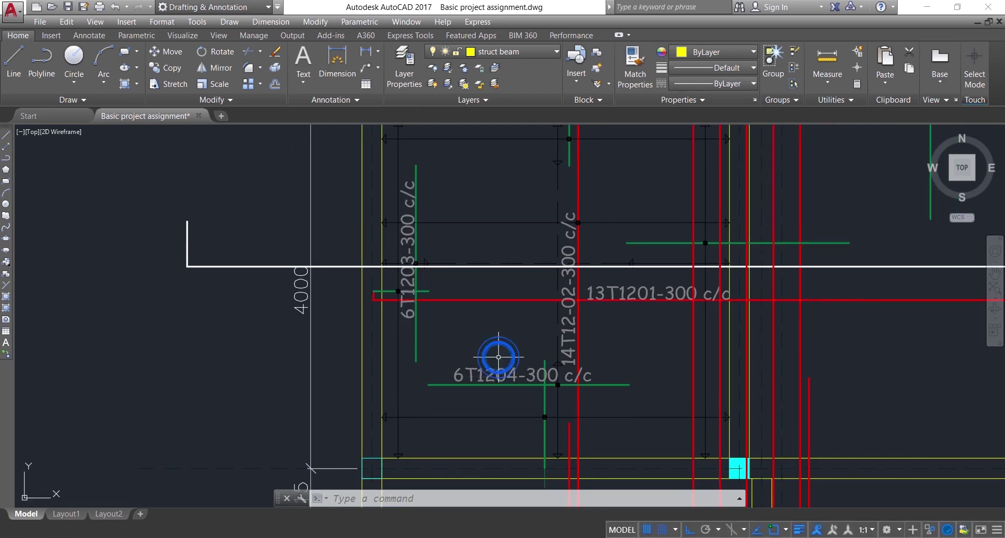
left_click(471, 376)
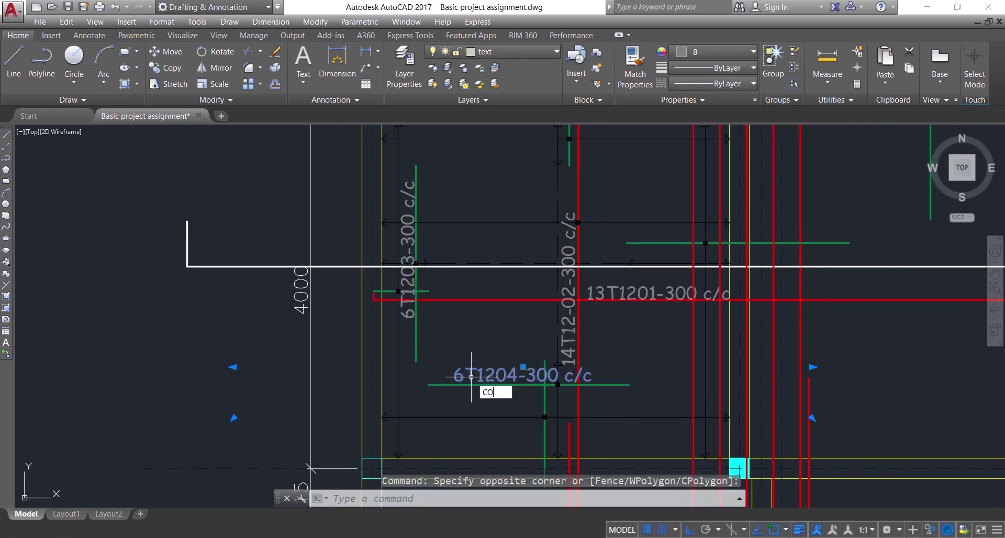
type("CO")
key("Return")
left_click(471, 376)
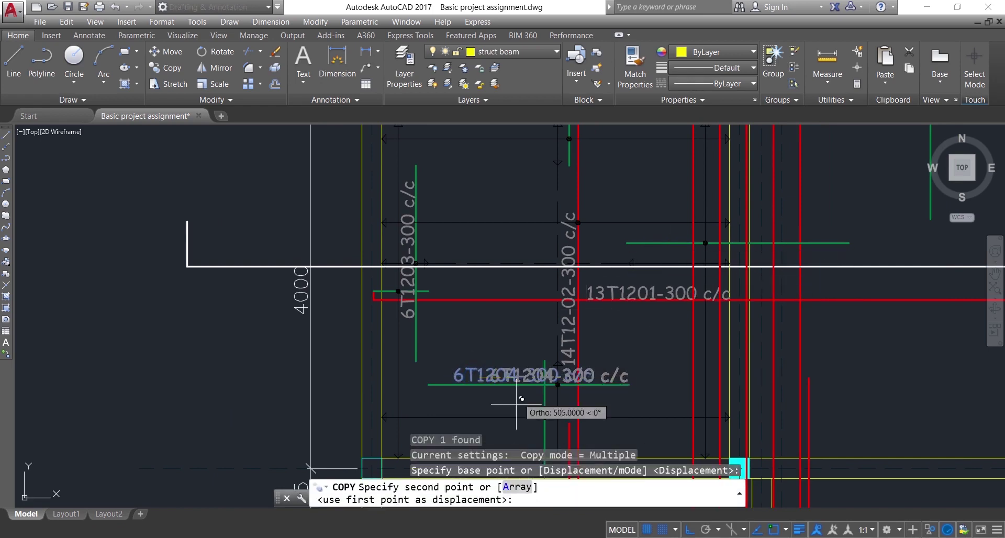
left_click(691, 529)
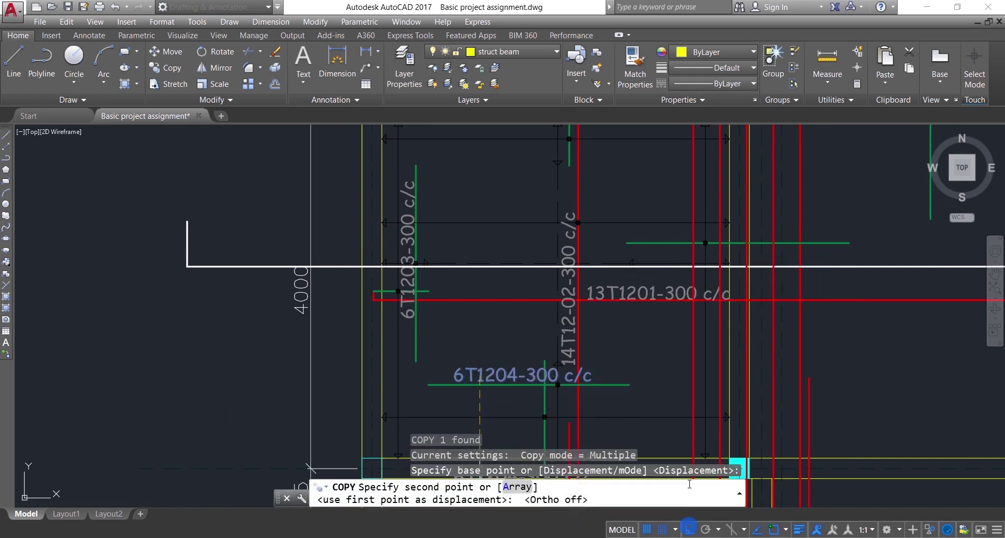
scroll(654, 253, "up", 5)
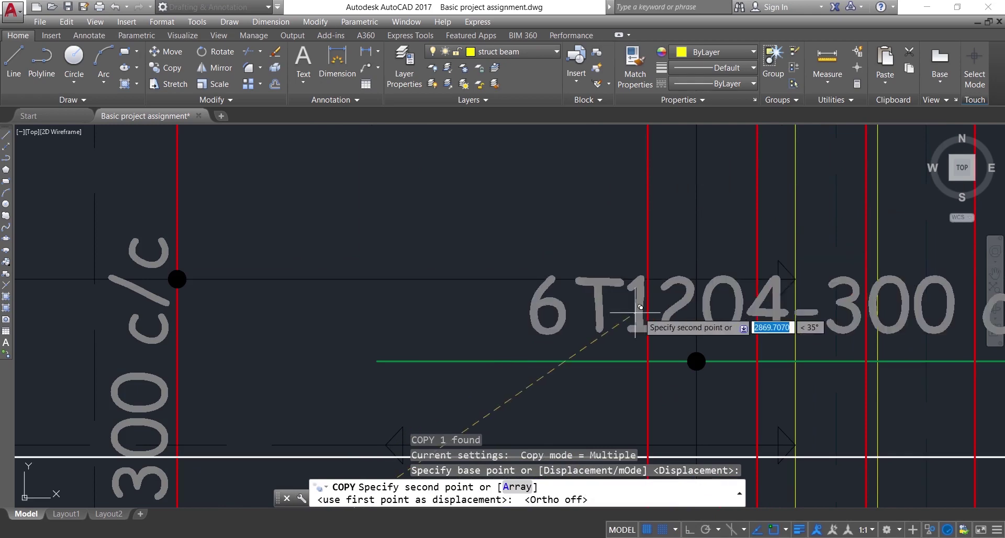
left_click(641, 324)
scroll(645, 319, "down", 8)
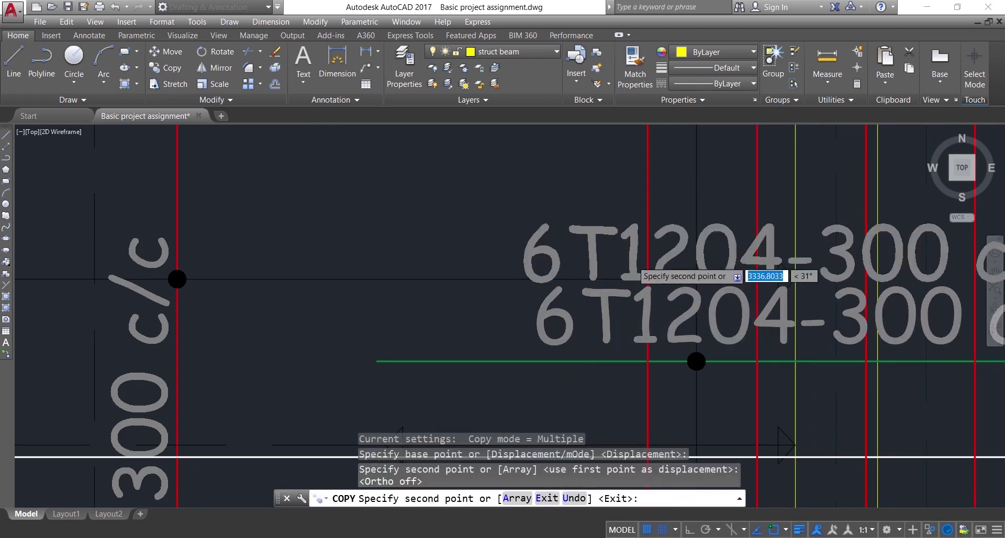
key("Escape")
Copy the horizontal 6T1204-300 c/c label from the floor plan to just above the slab over the cross-section's middle beam.
scroll(543, 279, "up", 4)
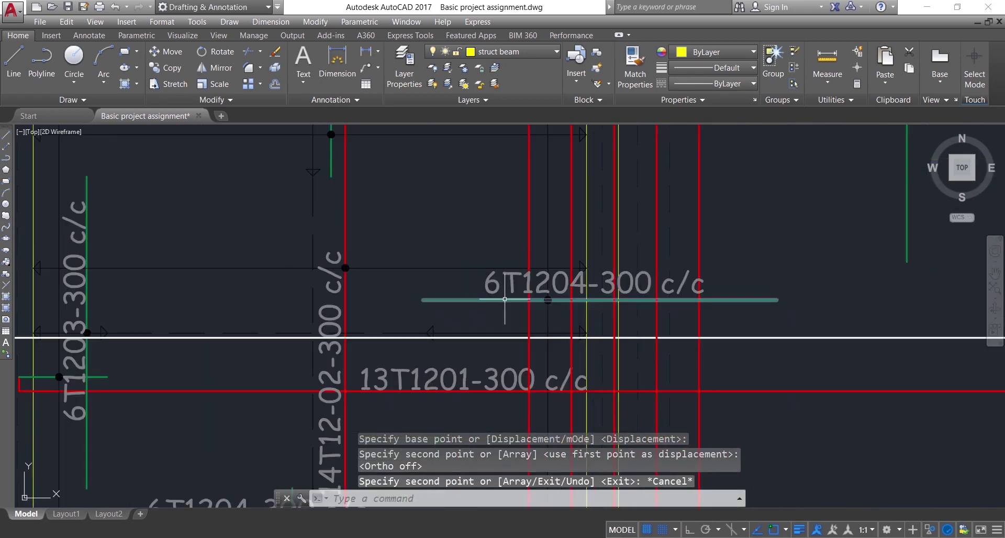
left_click(476, 288)
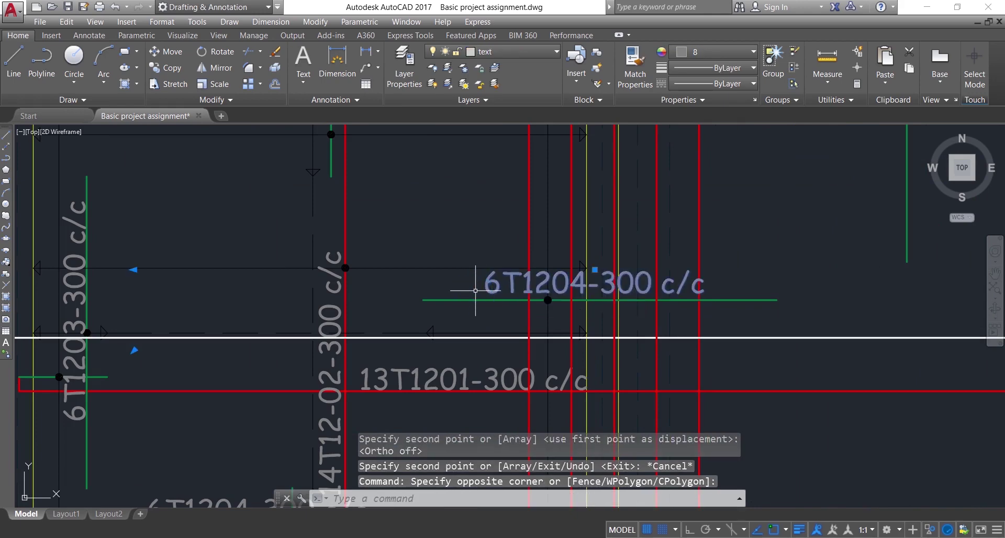
left_click(595, 269)
type("co")
key("Return")
left_click(567, 266)
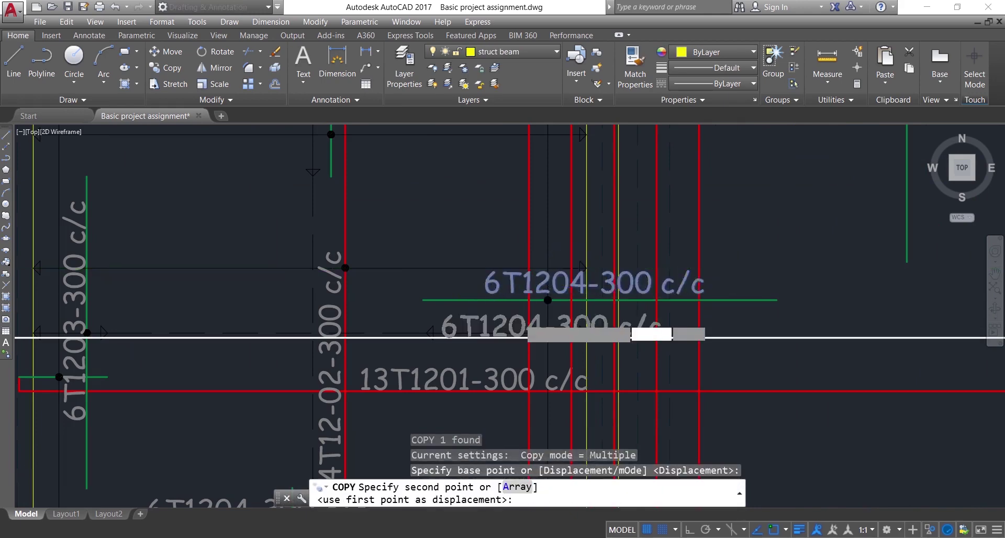
scroll(602, 314, "down", 5)
scroll(545, 231, "down", 5)
scroll(556, 209, "up", 5)
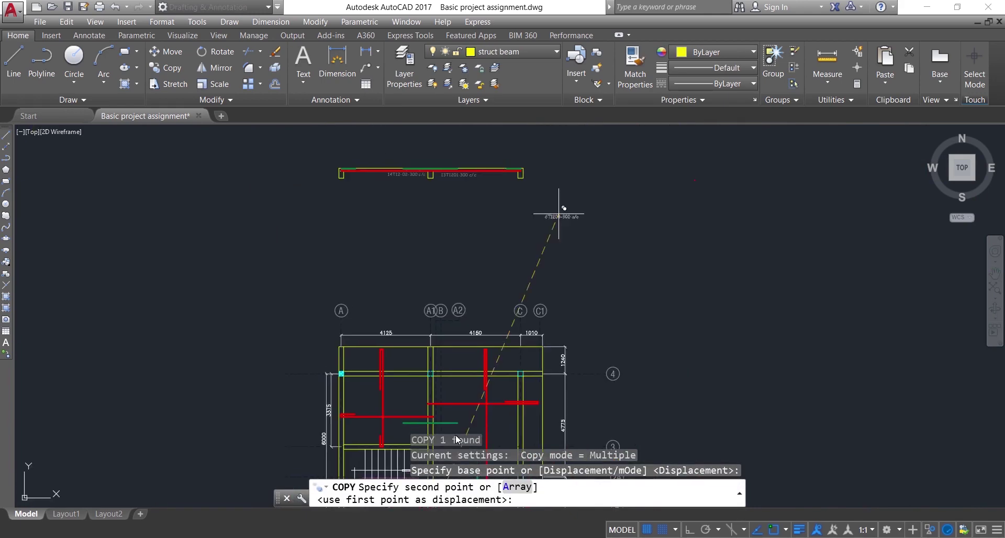
scroll(452, 208, "up", 6)
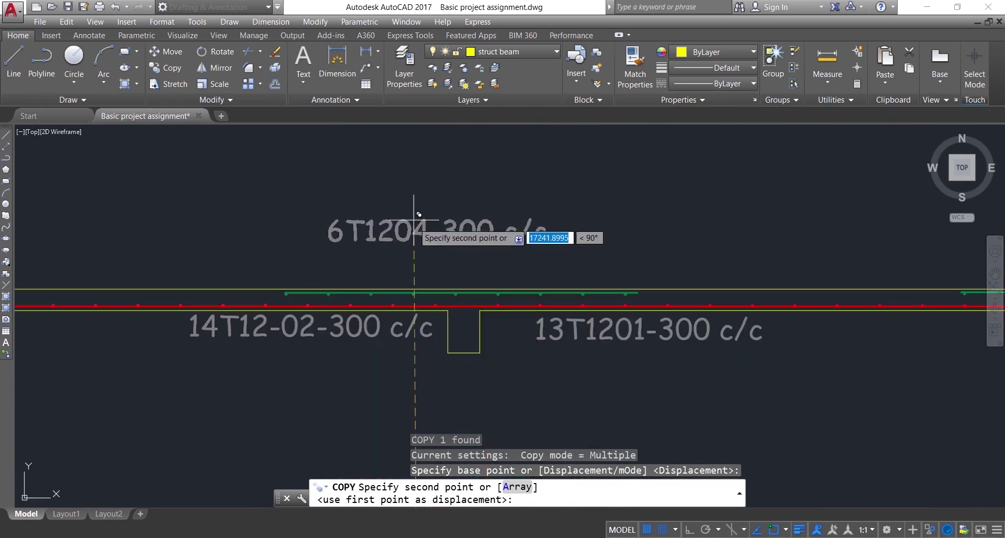
scroll(449, 225, "up", 3)
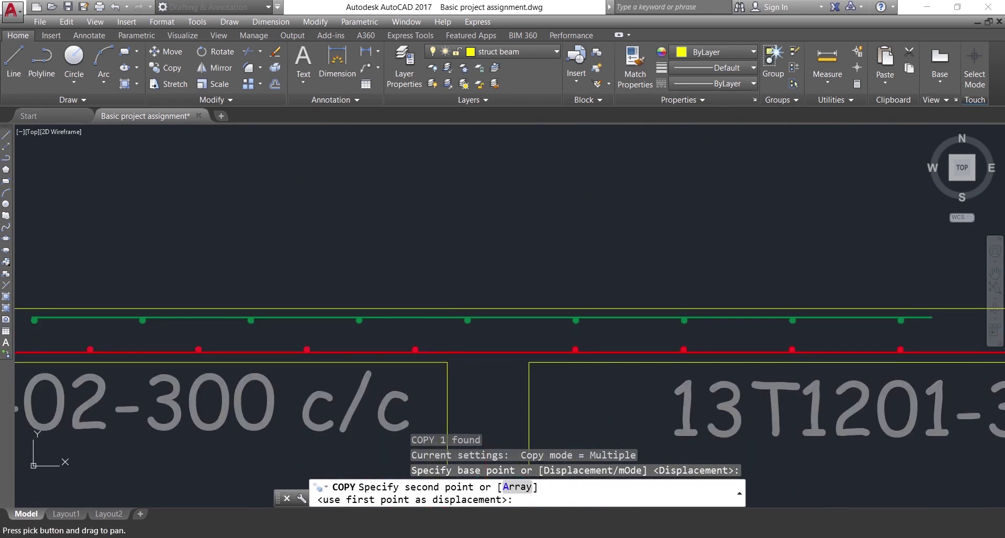
left_click(449, 225)
key("Escape")
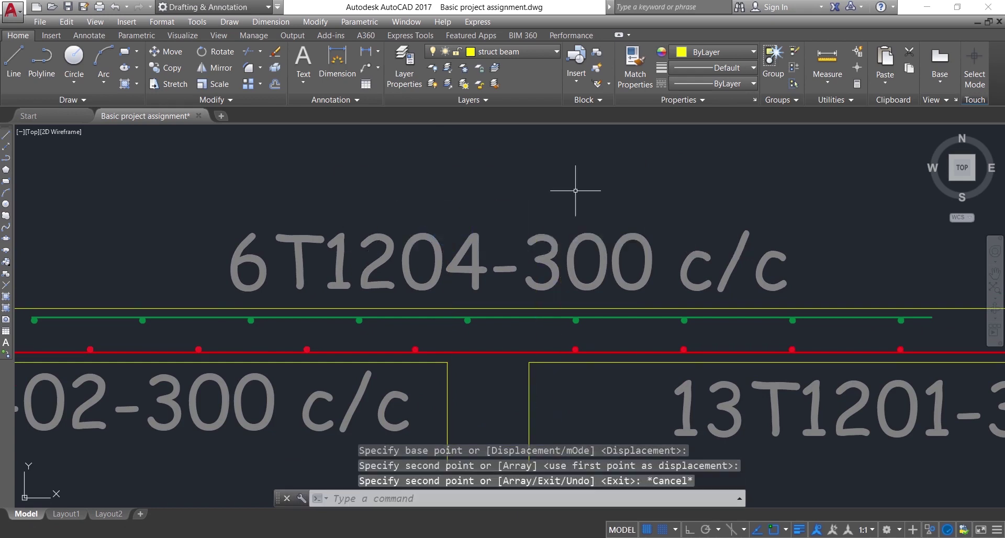
Copy the vertical 6T1203-300 c/c label from the floor plan to above the left span of the cross-section.
scroll(575, 190, "down", 5)
scroll(404, 221, "up", 8)
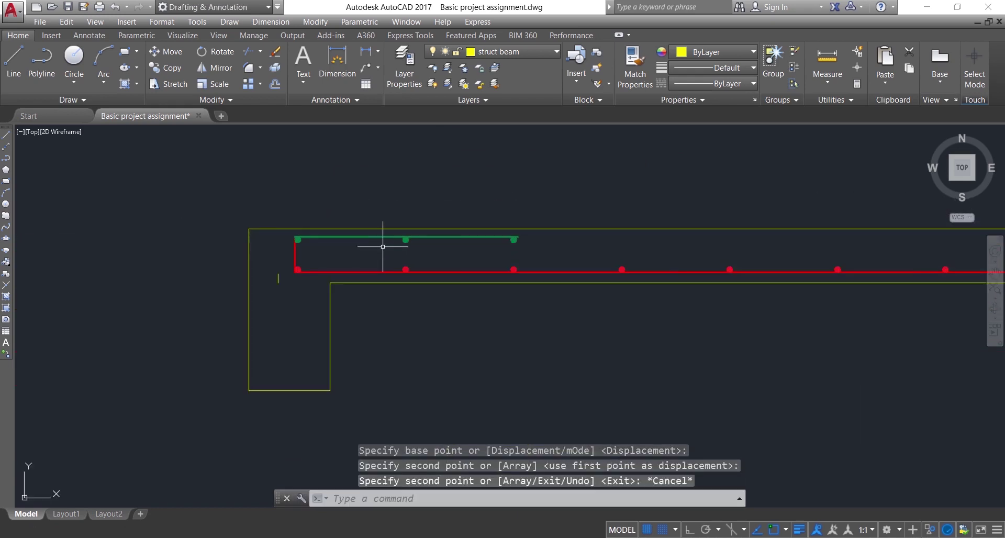
scroll(443, 232, "down", 8)
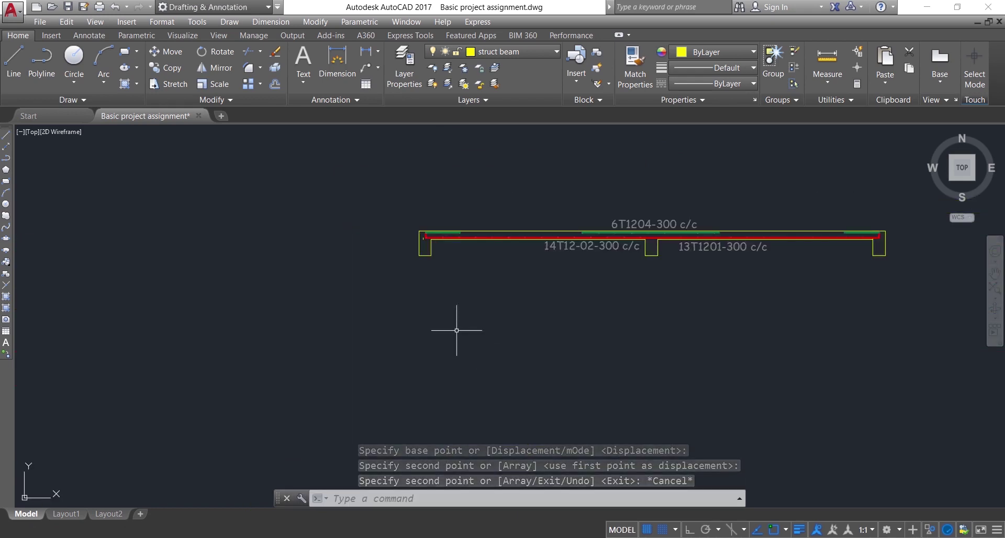
scroll(424, 162, "down", 6)
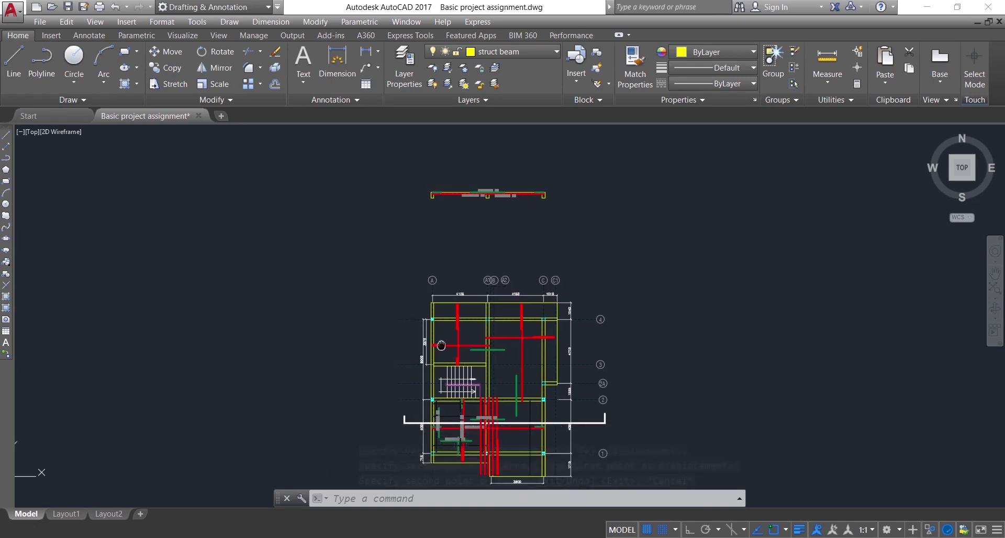
scroll(438, 346, "up", 8)
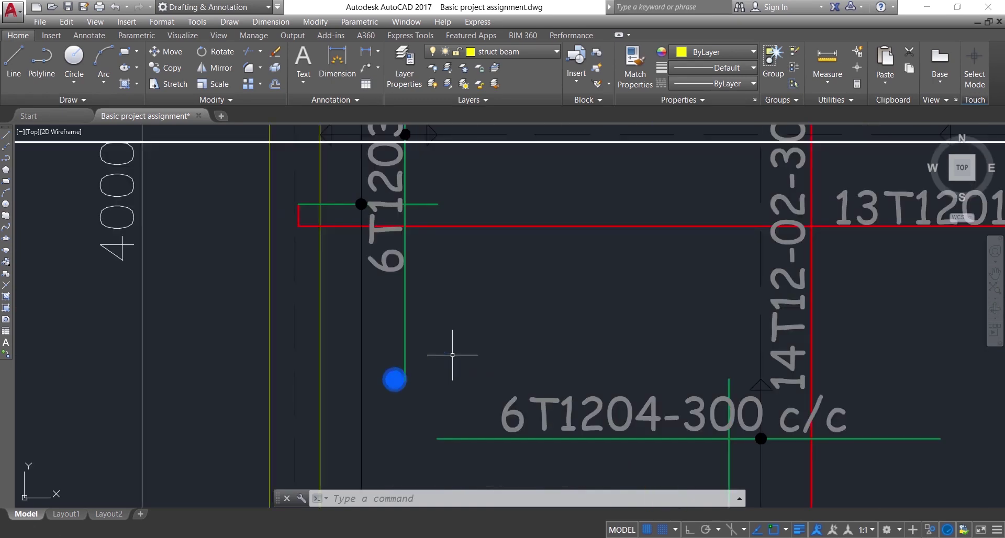
left_click(395, 379)
left_click(426, 353)
key("Escape")
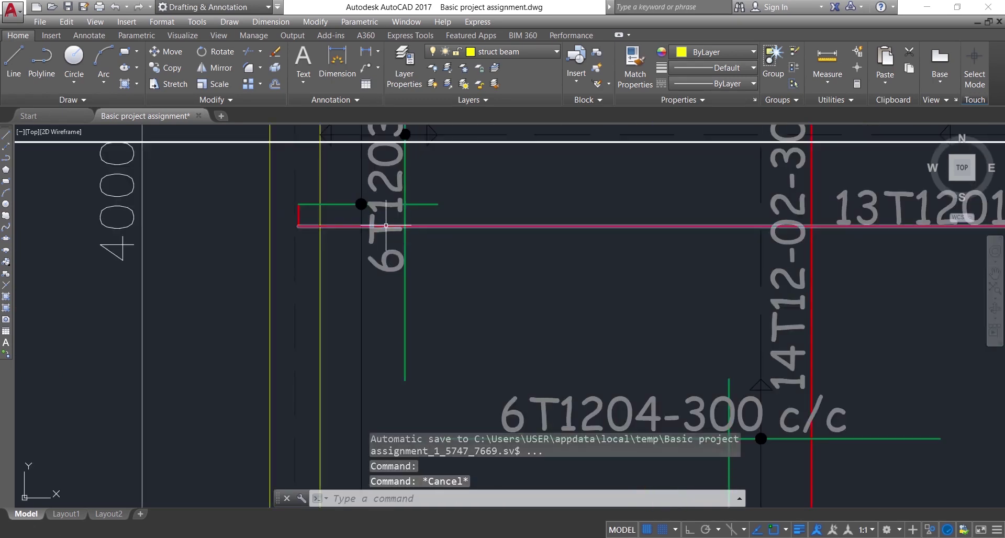
left_click(383, 260)
left_click(377, 256)
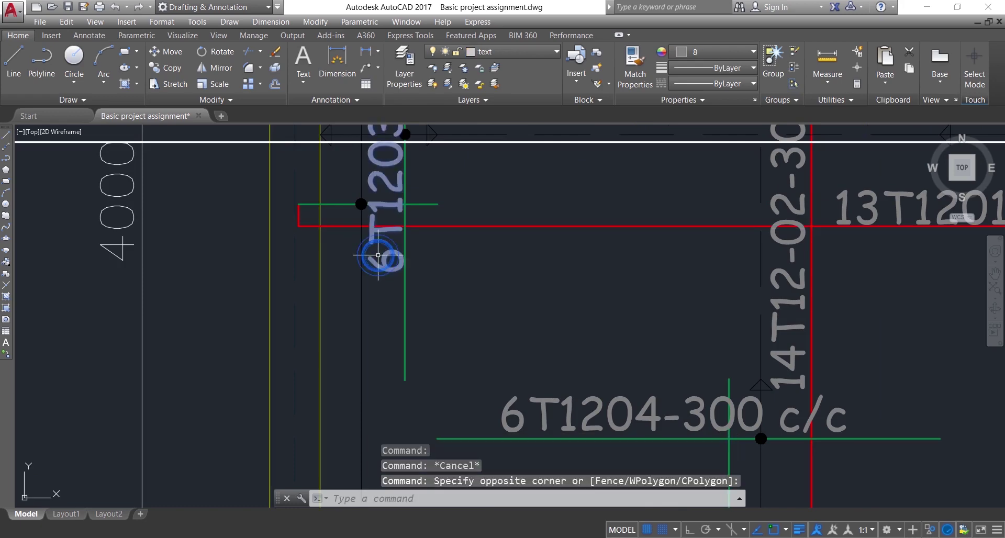
type("co")
key("Return")
left_click(378, 256)
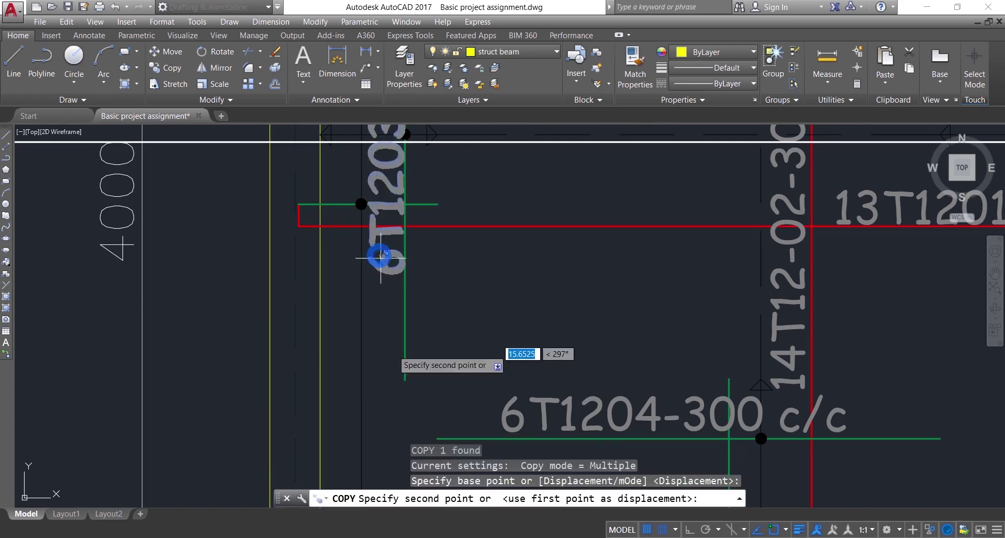
scroll(390, 384, "down", 2)
scroll(390, 377, "down", 10)
scroll(361, 277, "up", 6)
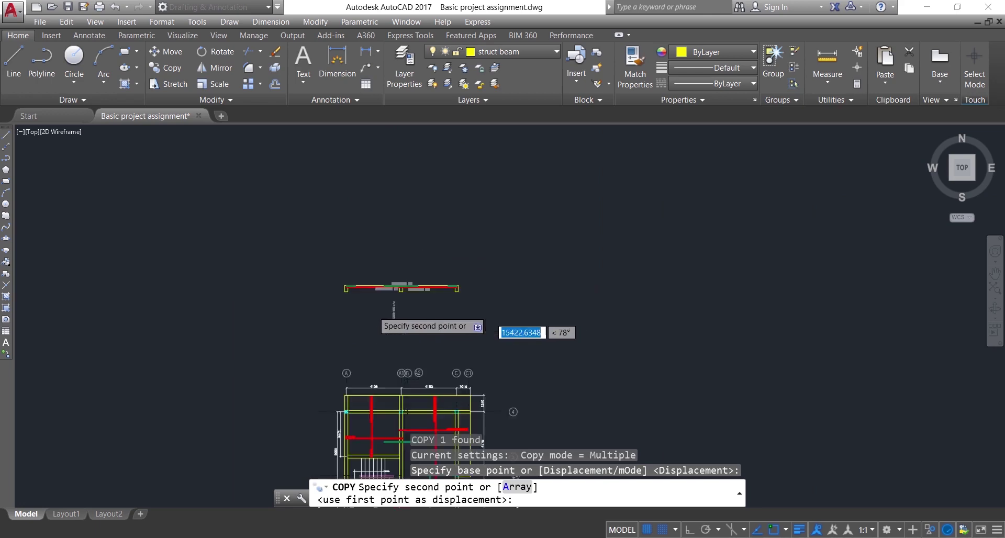
scroll(365, 270, "up", 5)
left_click(372, 225)
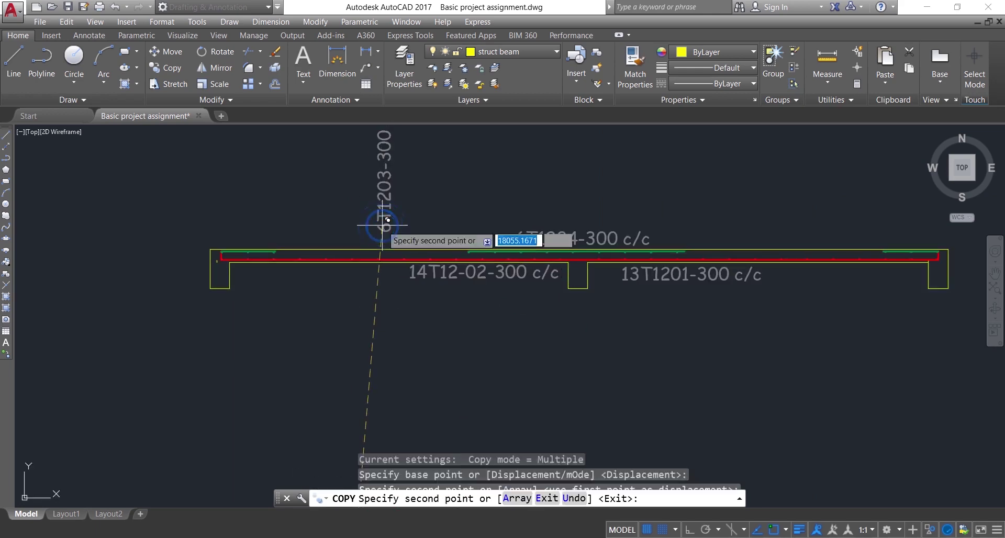
key("Escape")
With Ortho on, rotate the copied 6T1203-300 c/c label so it reads horizontally.
left_click(419, 195)
left_click(330, 226)
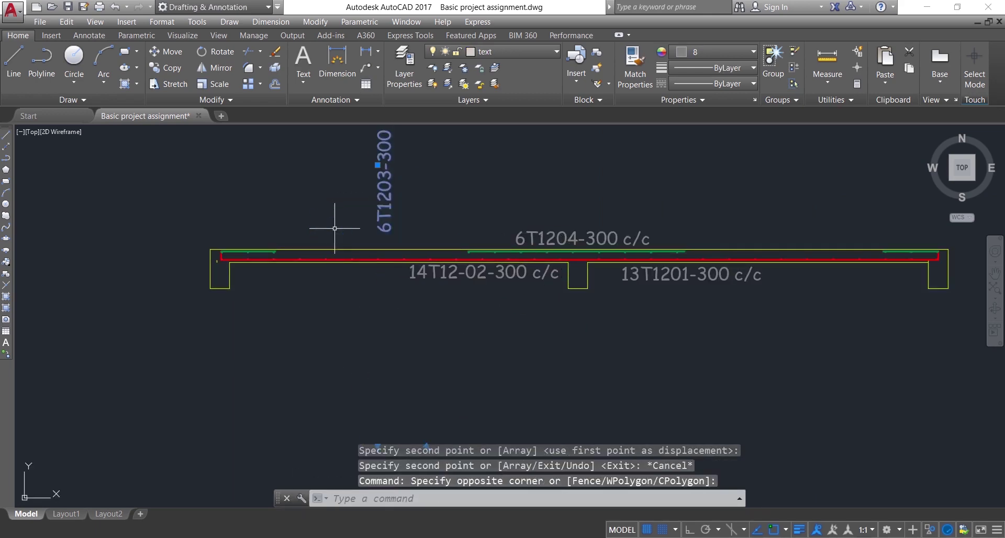
type("RO")
key("Return")
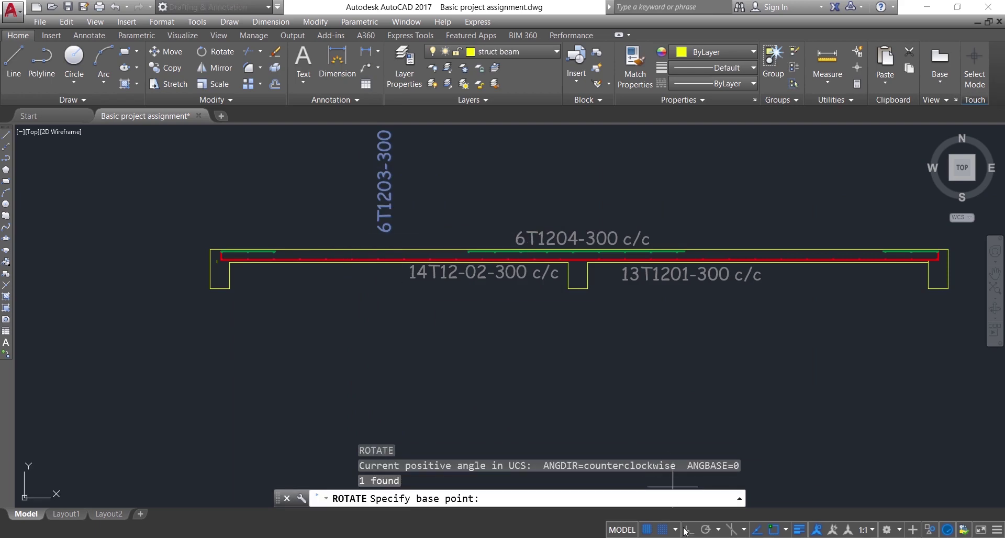
left_click(689, 530)
left_click(330, 224)
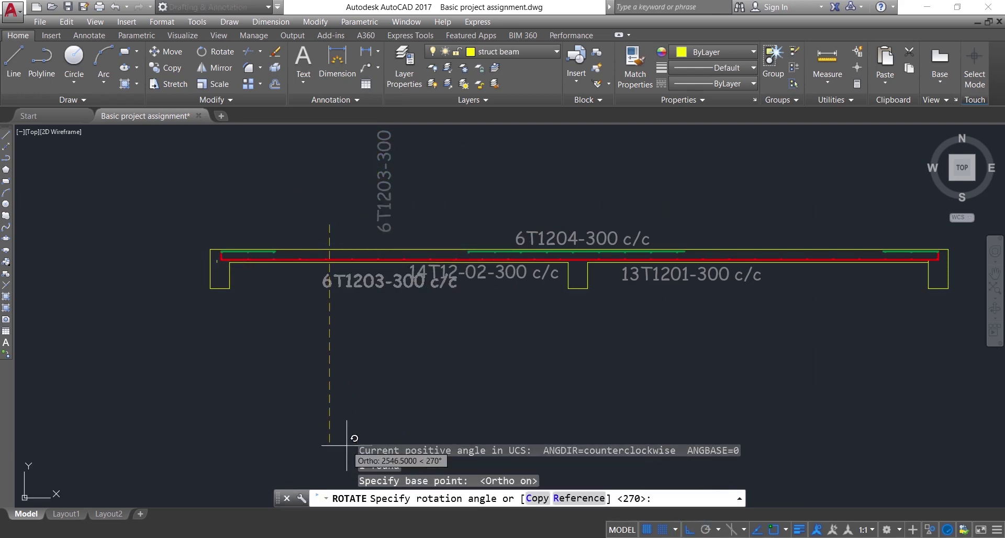
left_click(381, 410)
With Ortho off, move the horizontal 6T1203-300 c/c label to just above the slab at the cross-section's left beam.
left_click(353, 283)
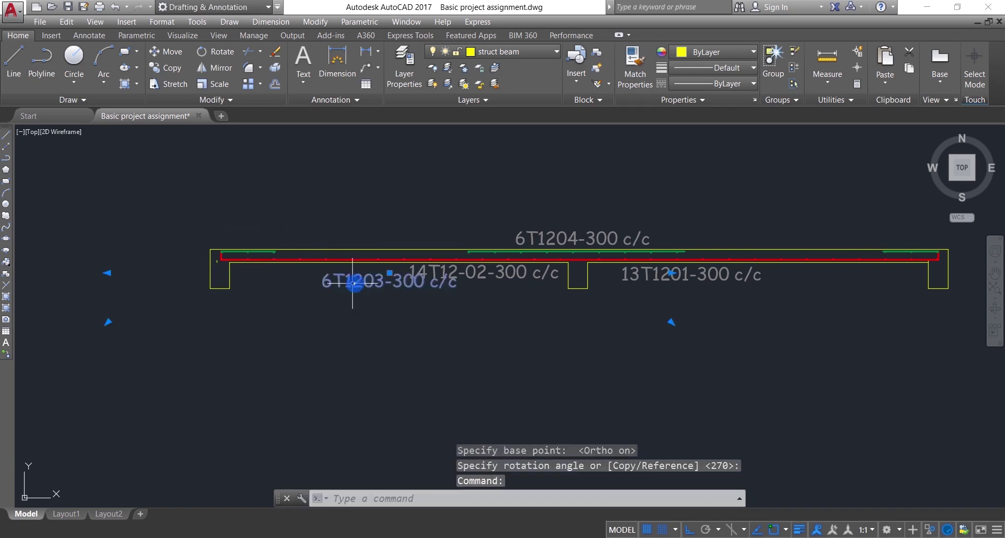
key("Return")
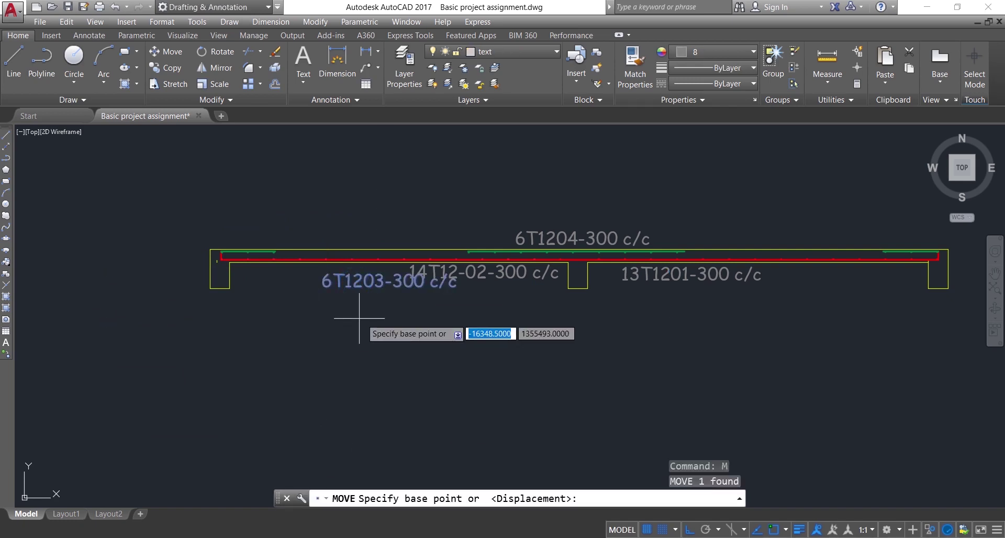
left_click(374, 302)
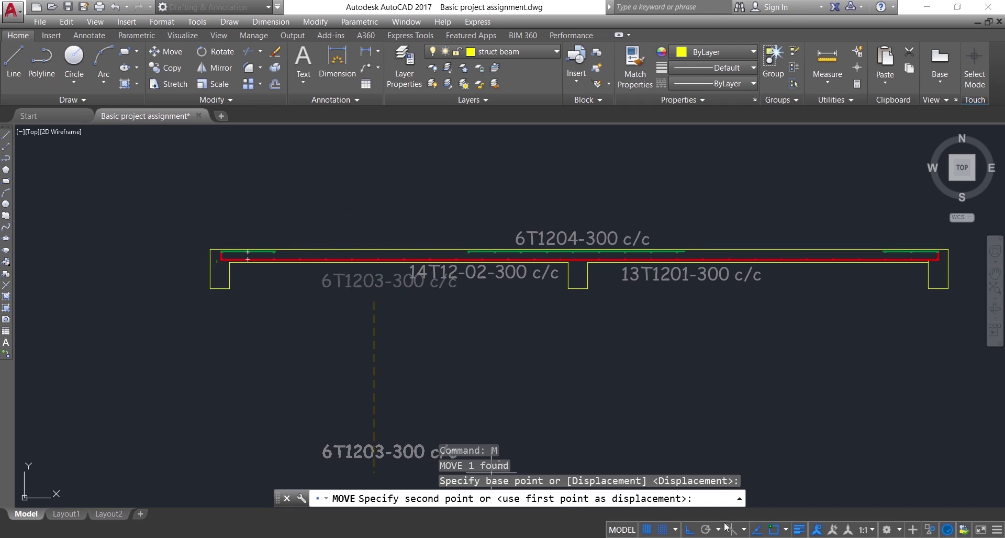
key("F8")
scroll(208, 249, "up", 3)
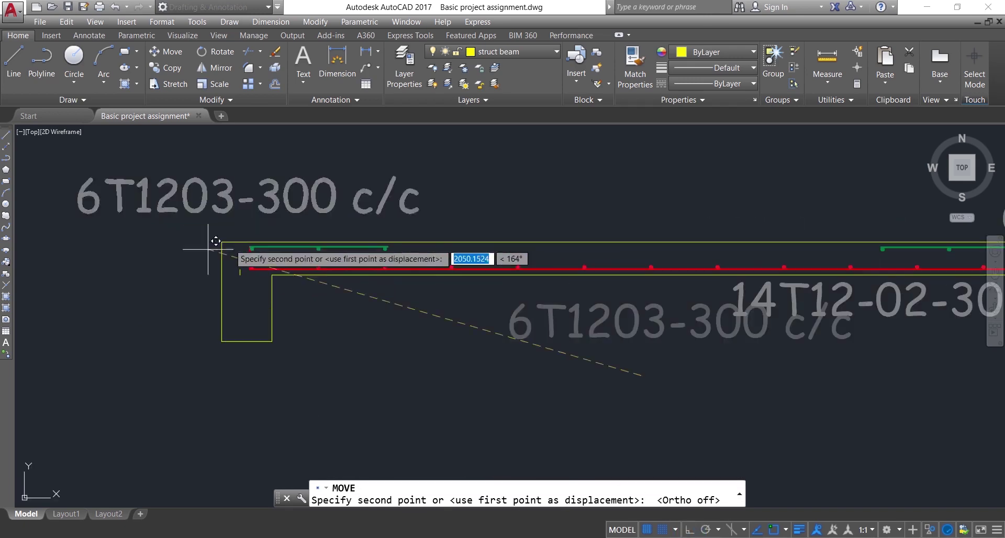
left_click(333, 266)
scroll(501, 298, "down", 3)
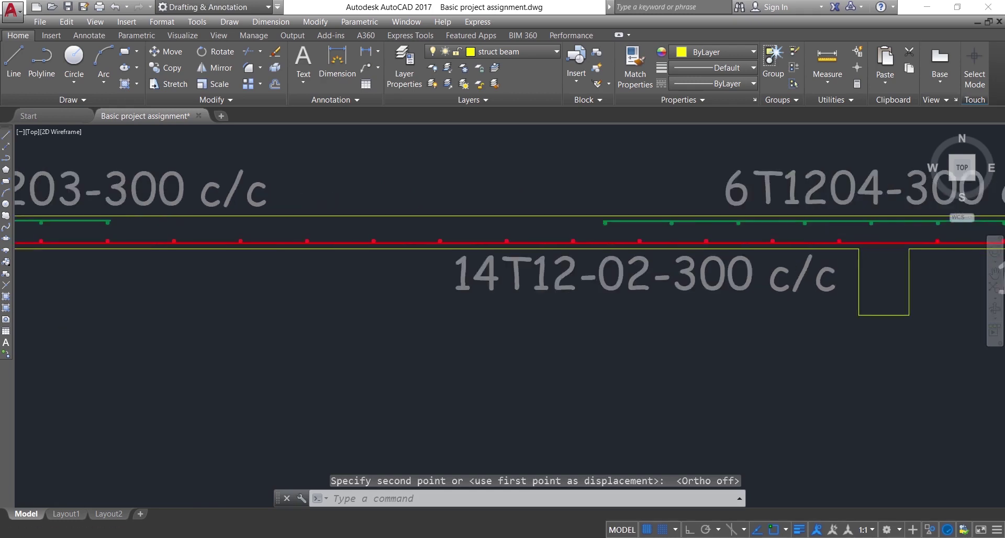
scroll(541, 374, "down", 4)
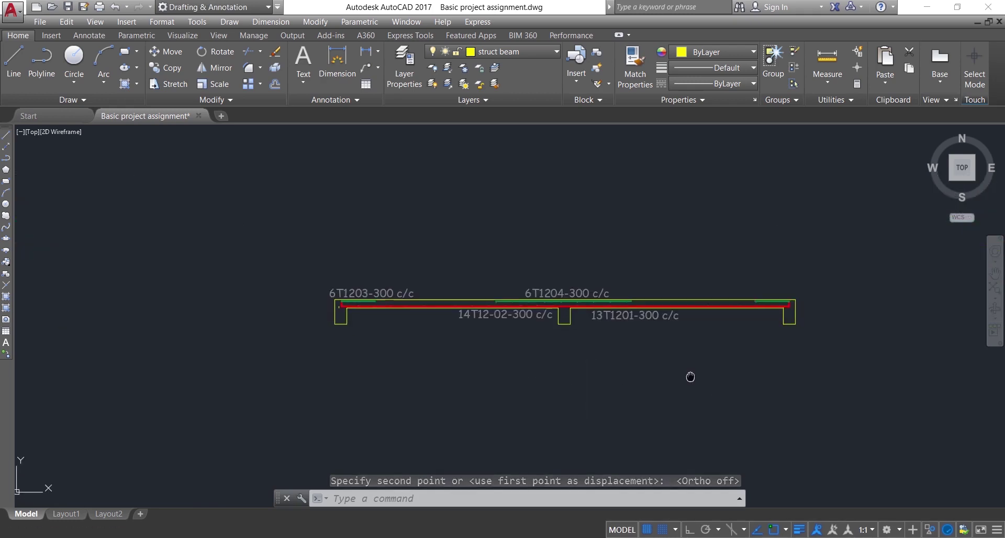
middle_click_drag(691, 377, 666, 334)
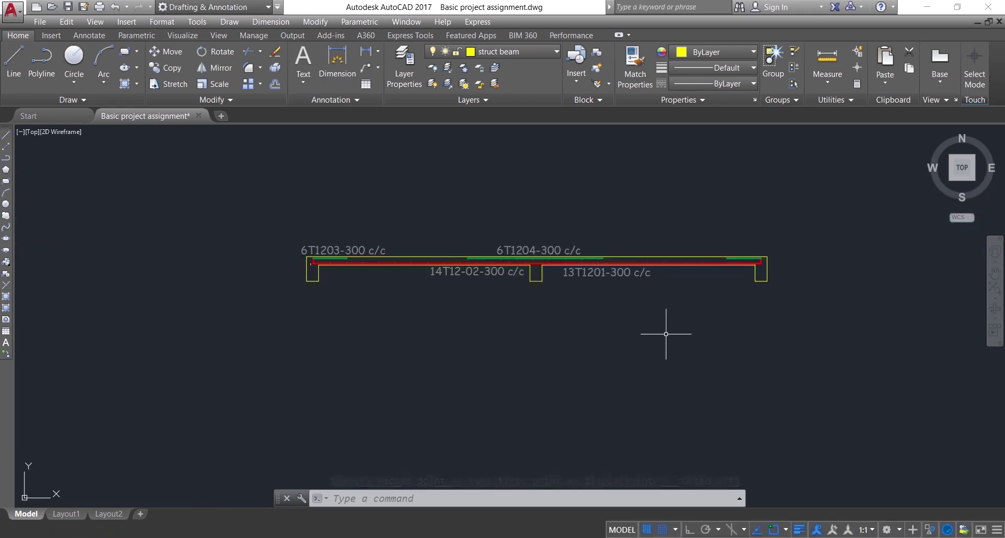